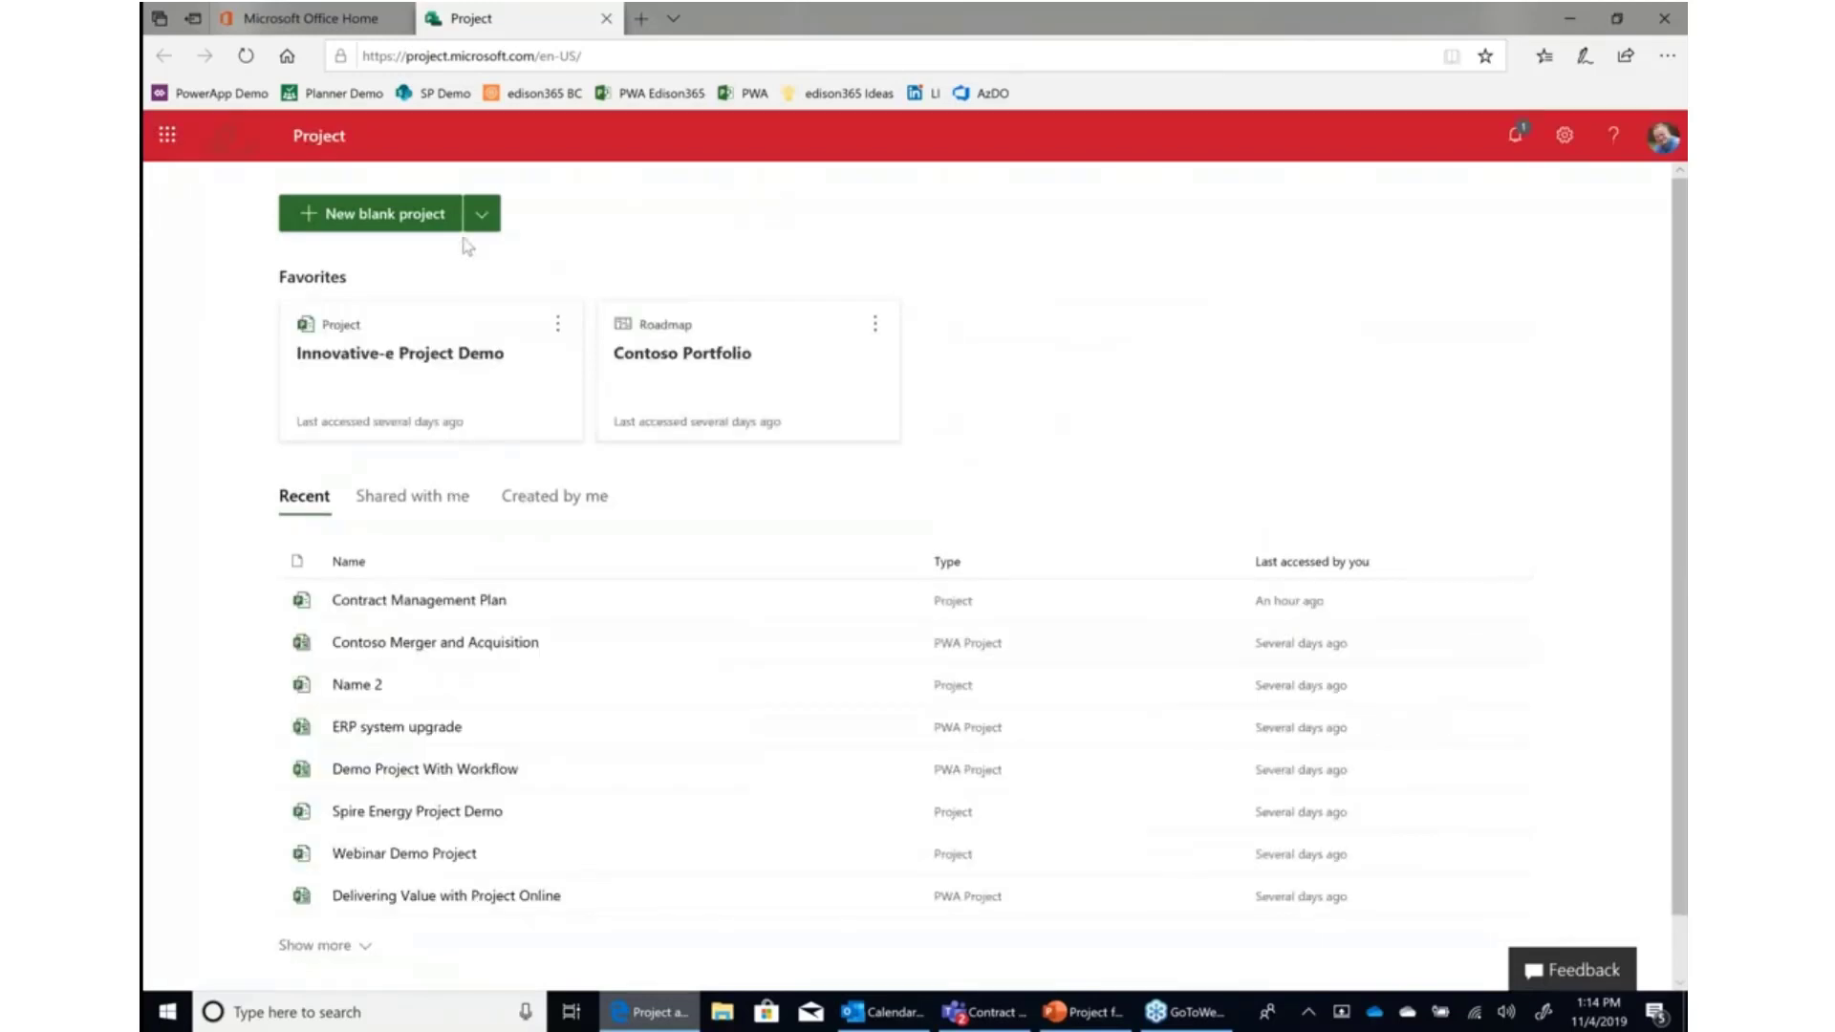
Create a new blank project and name it Contract Negotiation Process.
left_click(378, 223)
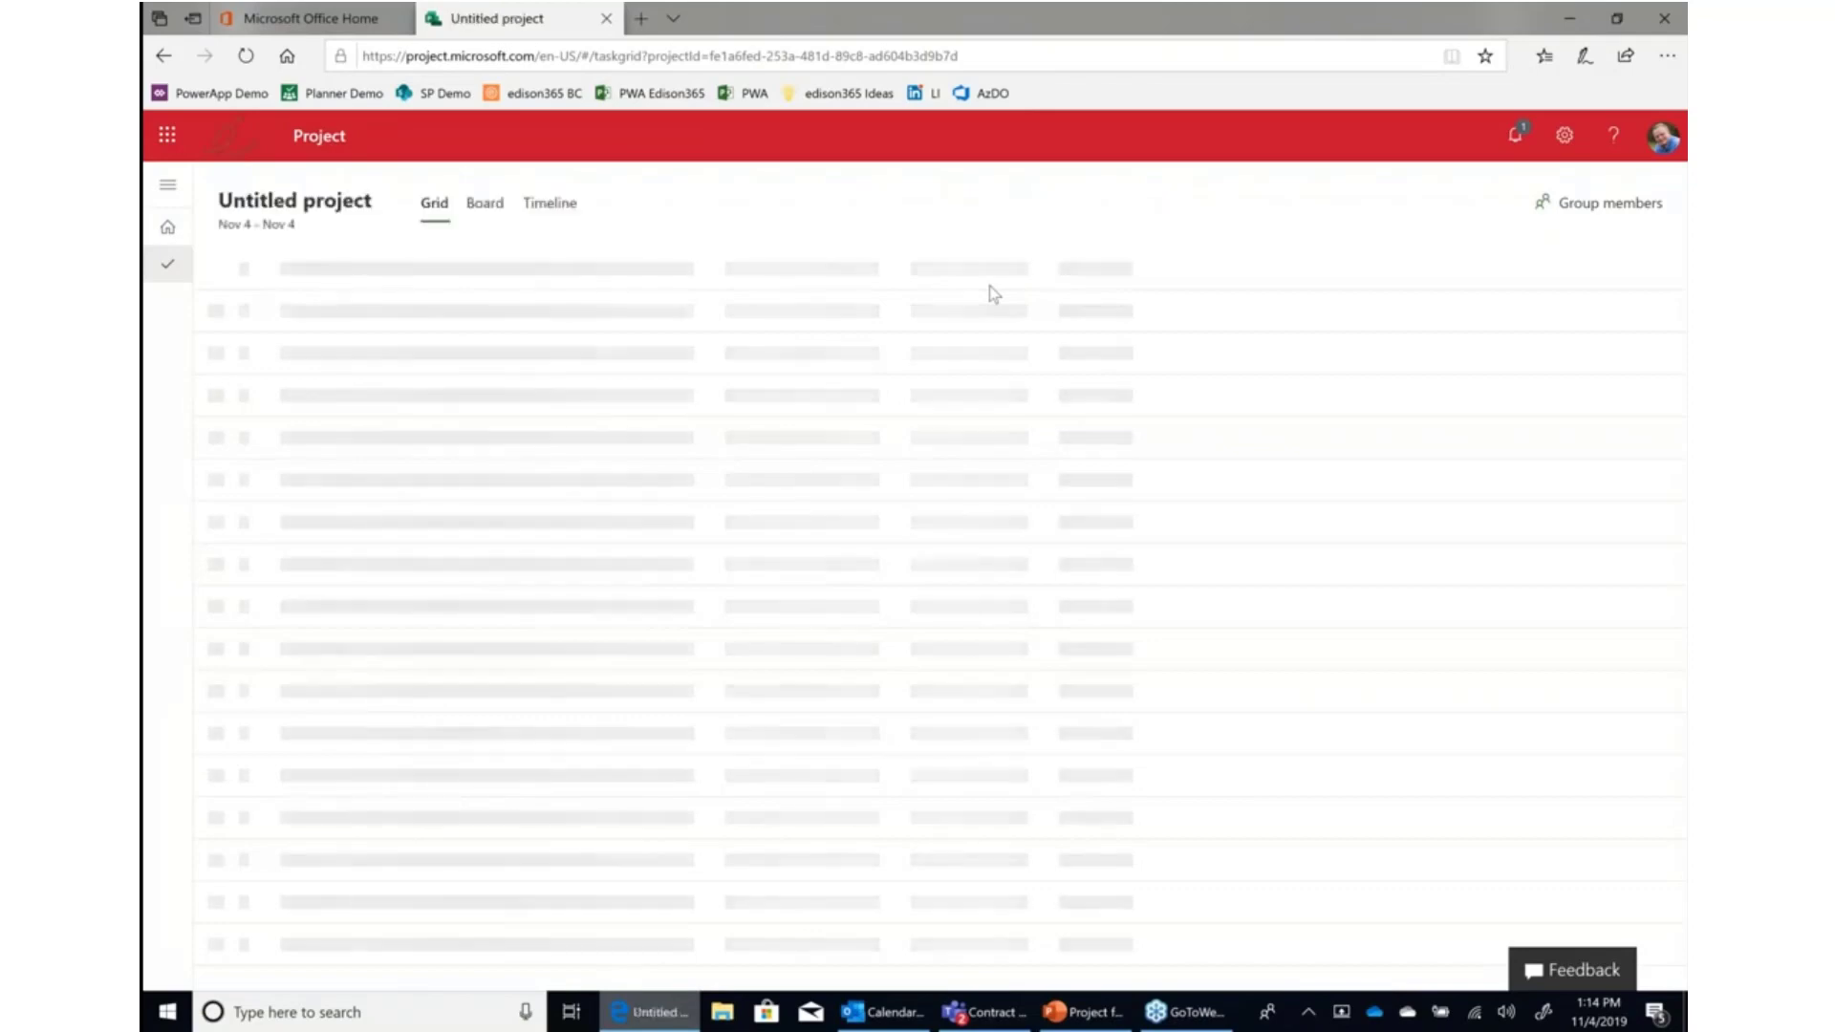
left_click(313, 210)
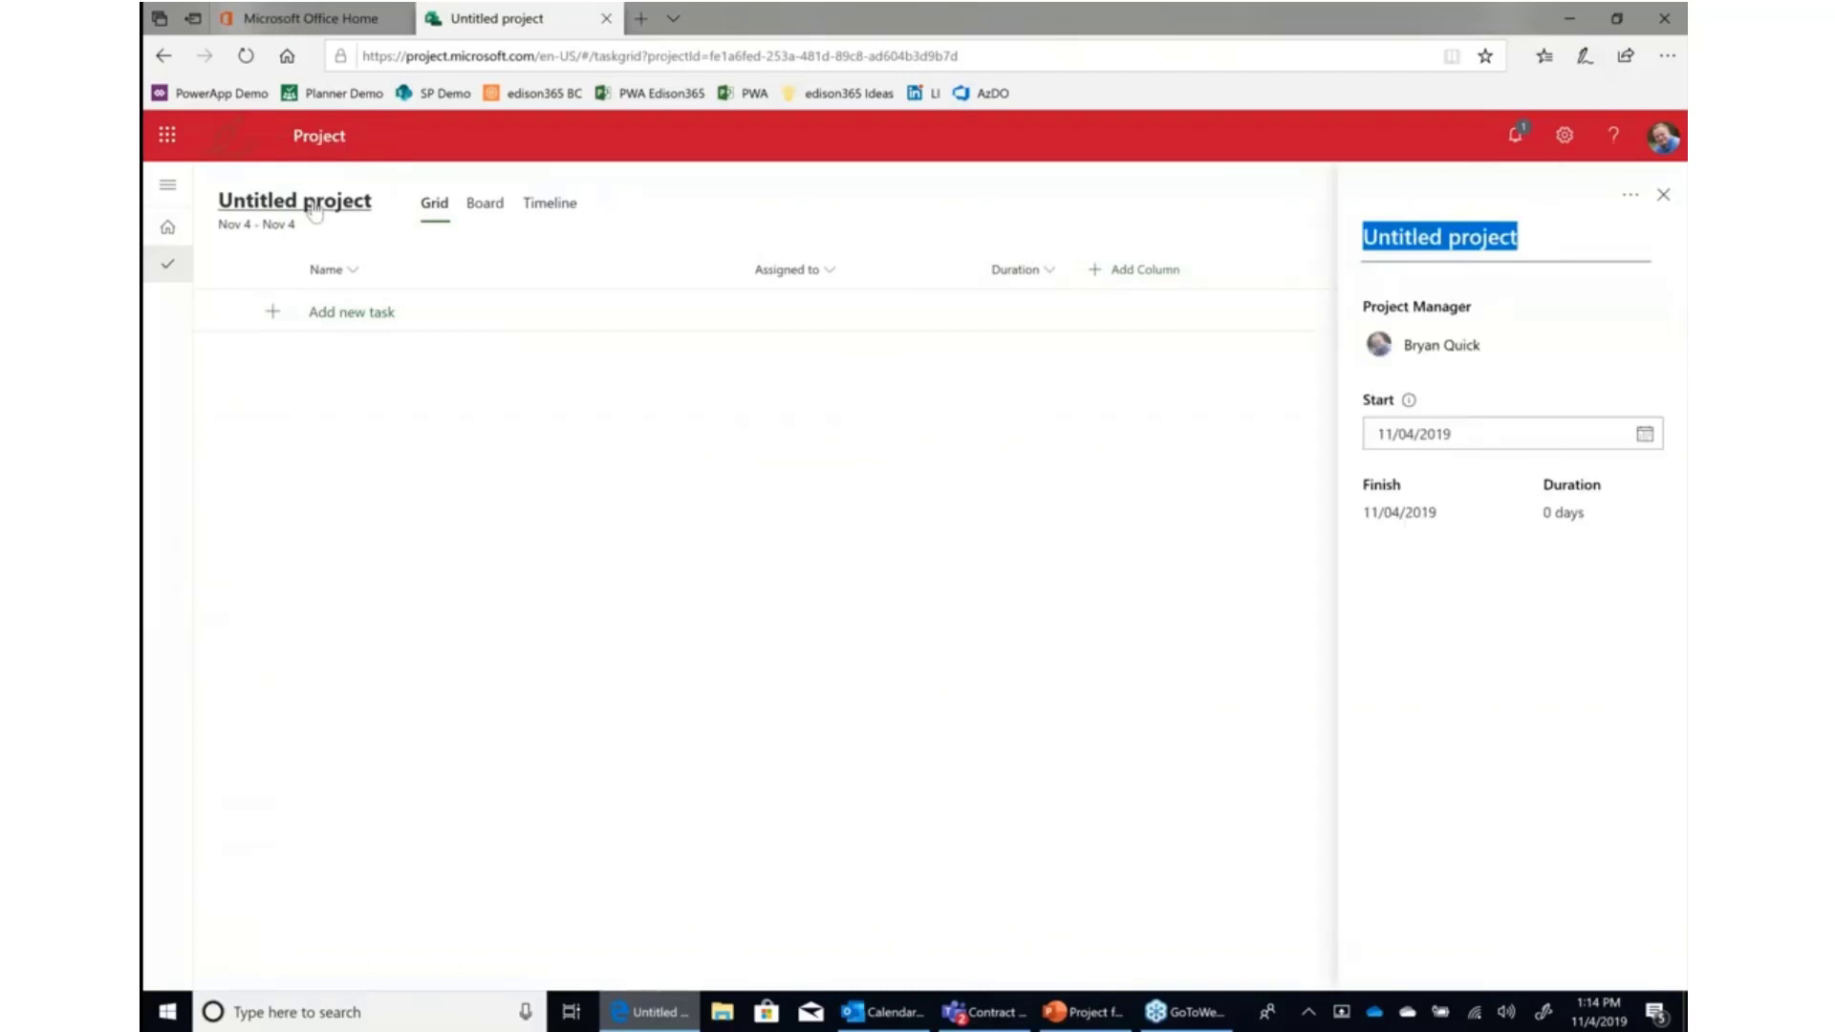
type("Cont")
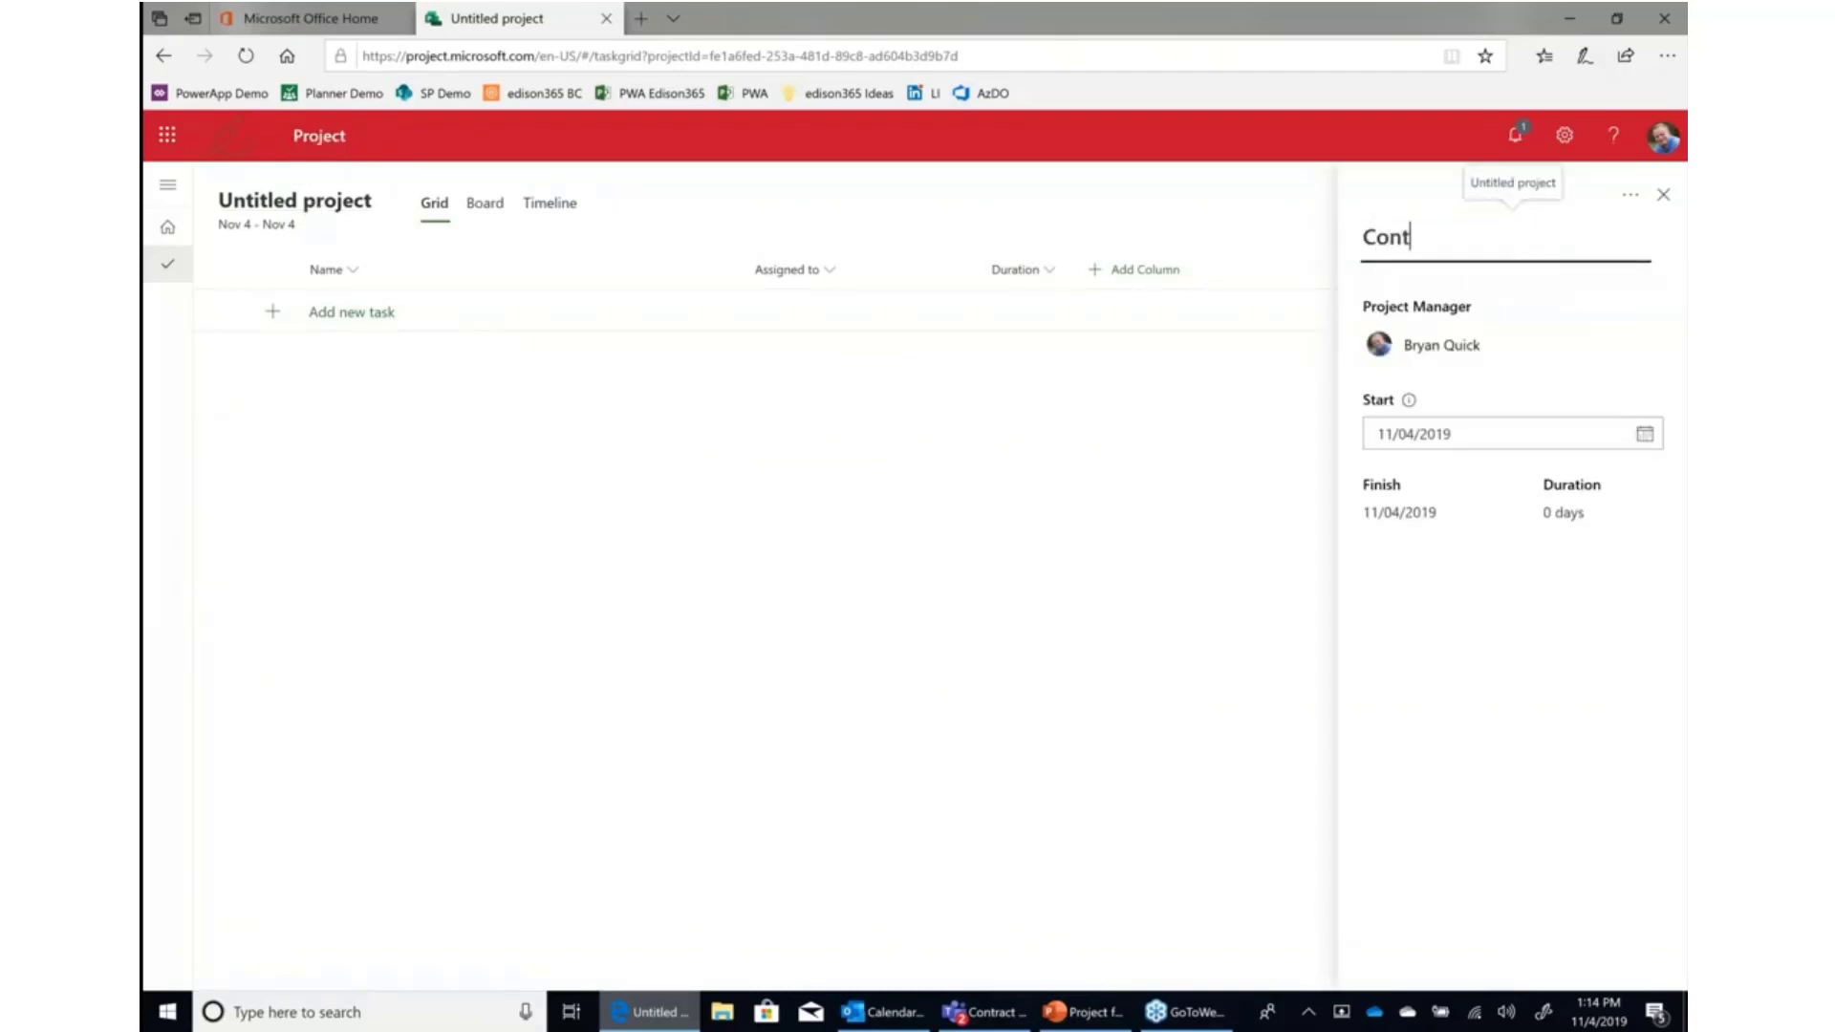
type("ract Neg")
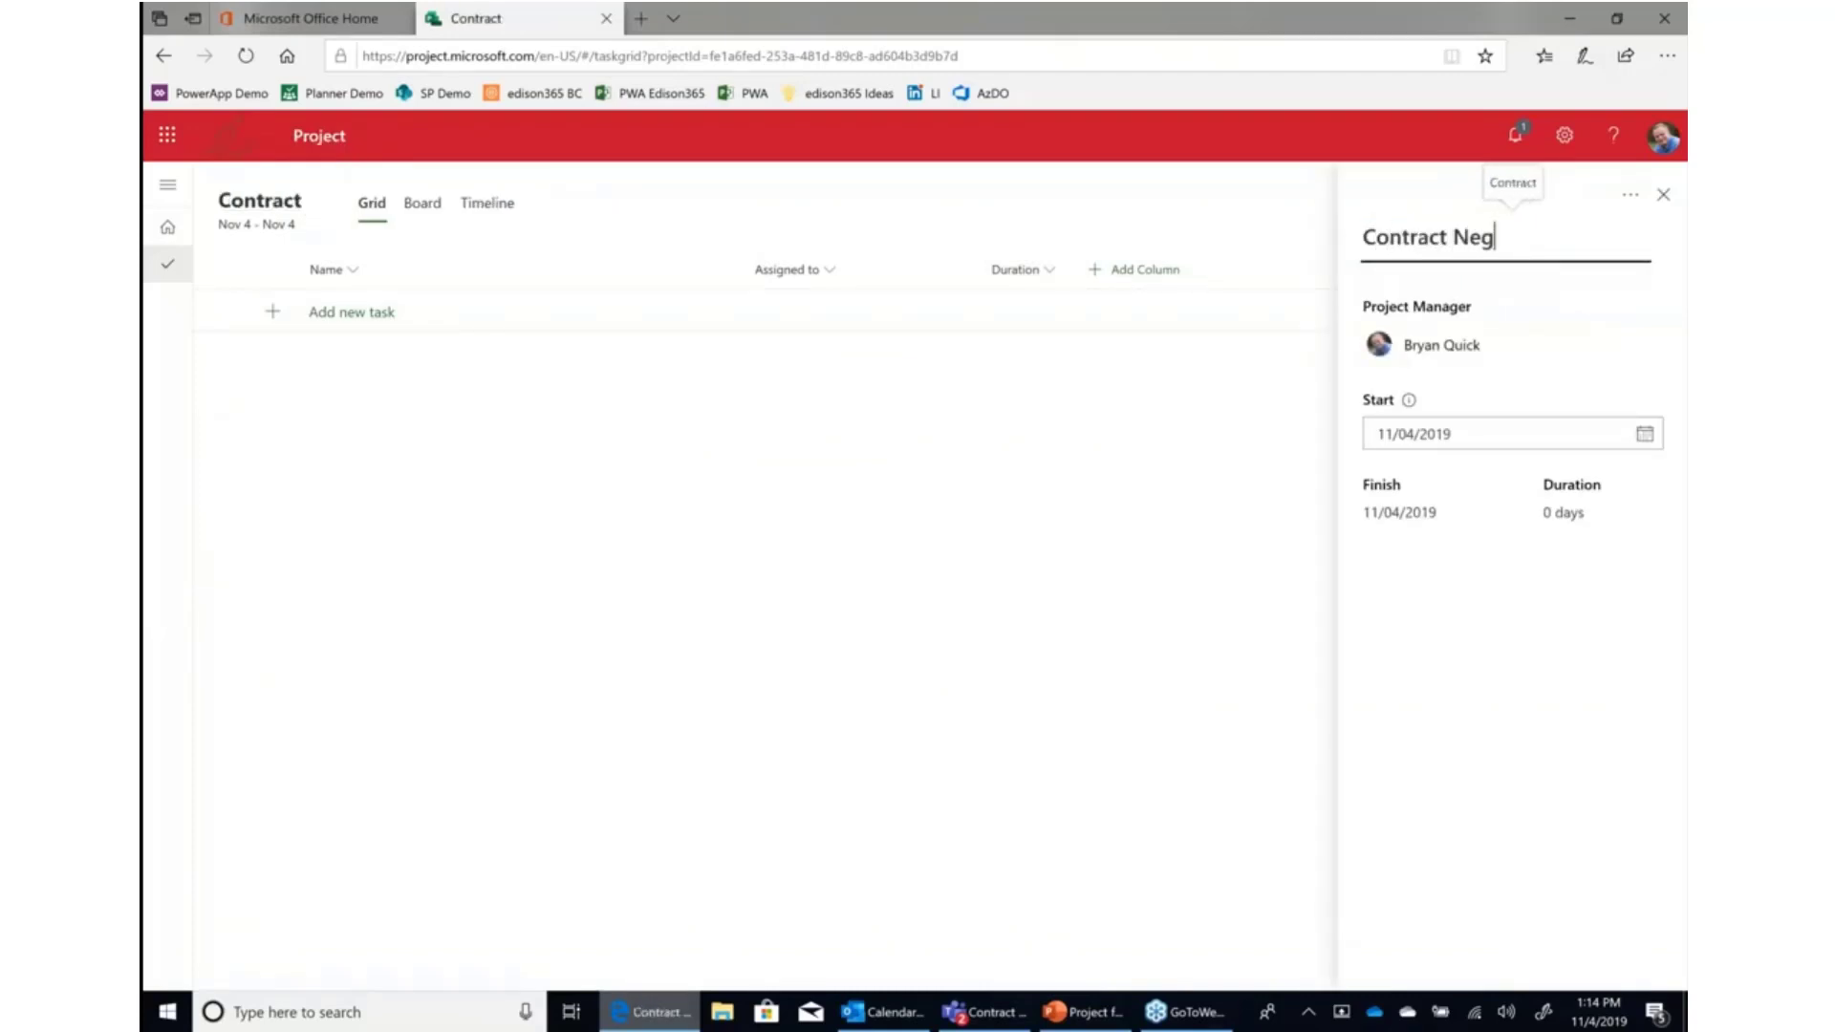
type("otiation Process")
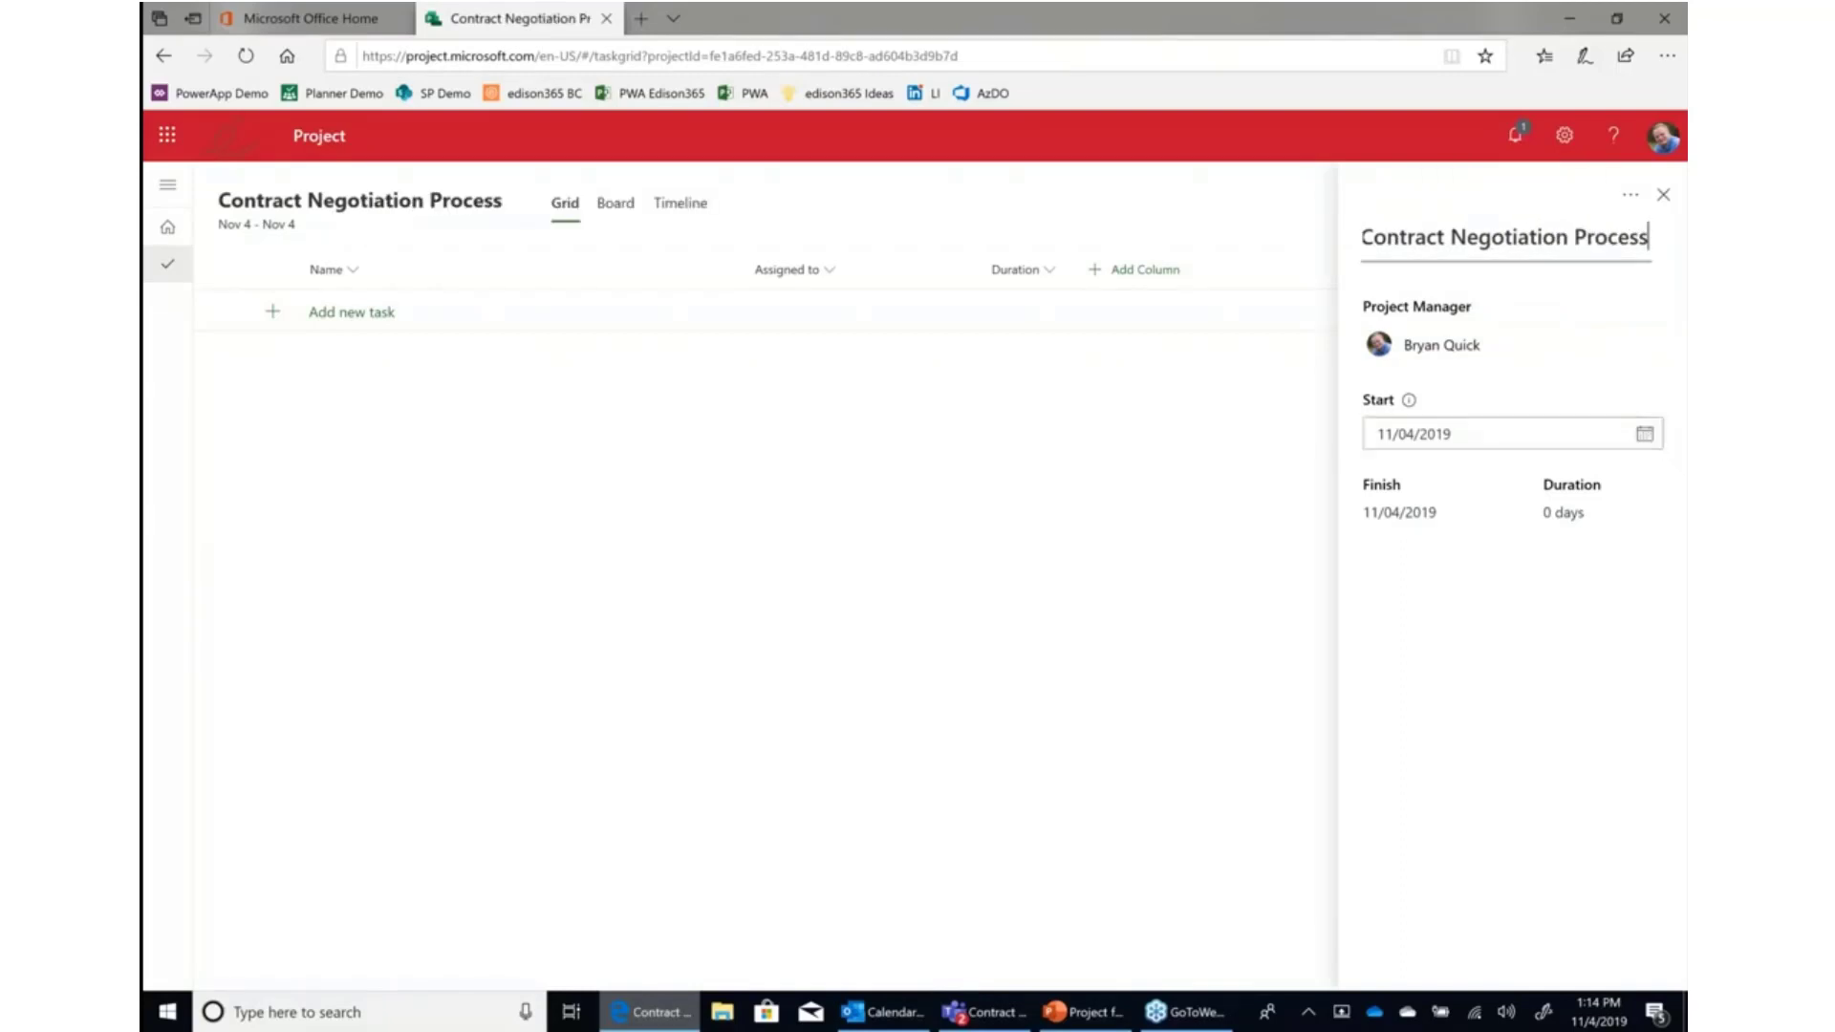
Set the project start date to November 18, 2019 and close the project details panel.
left_click(1644, 436)
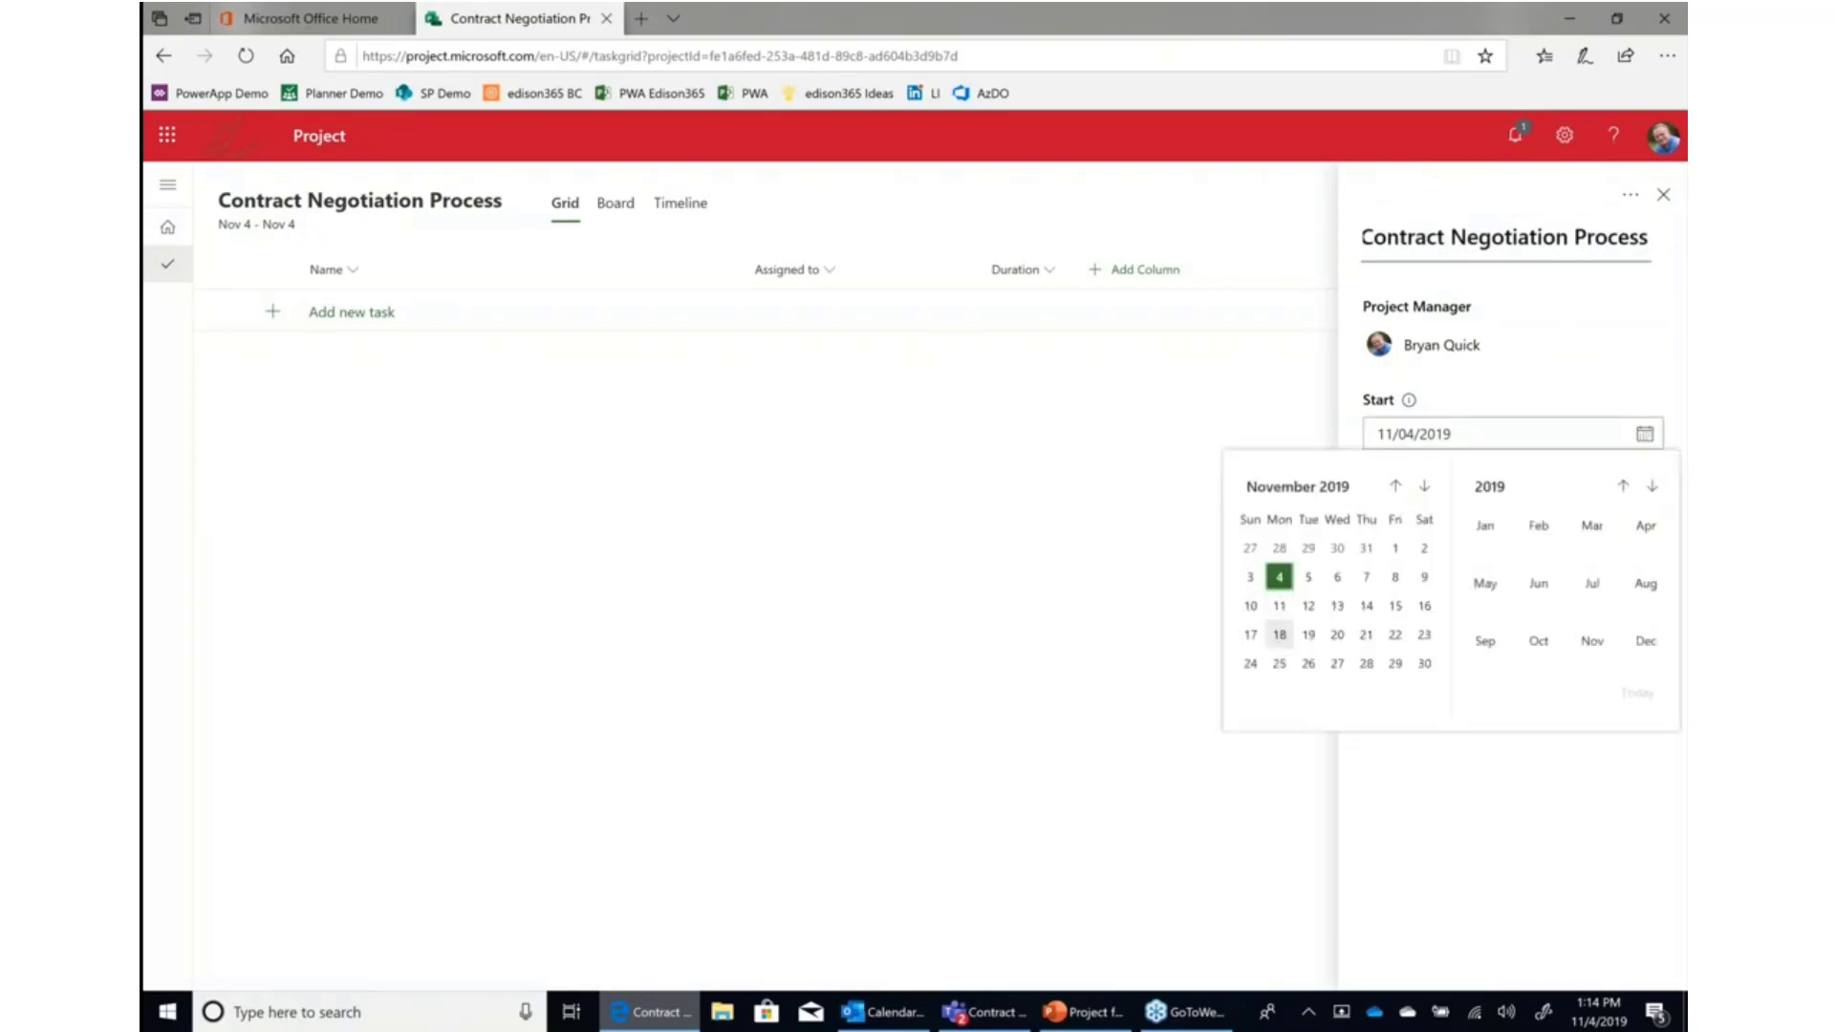
left_click(1281, 632)
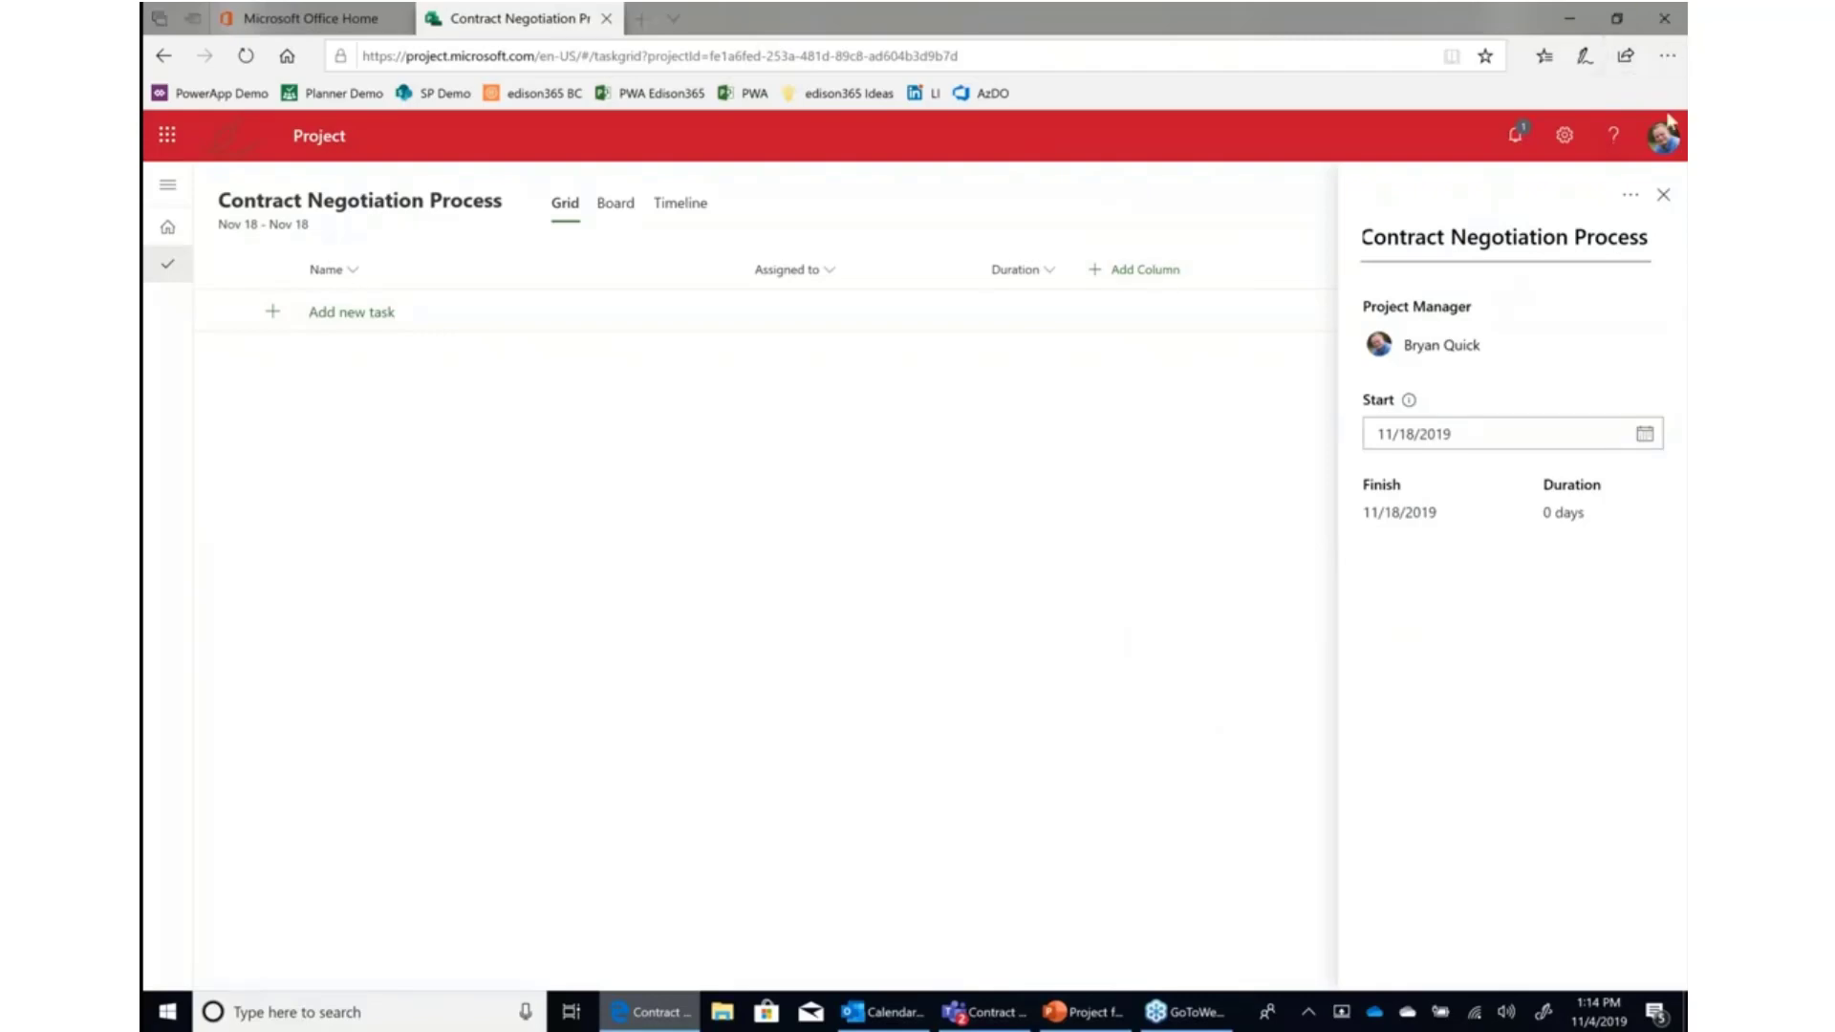
left_click(1663, 194)
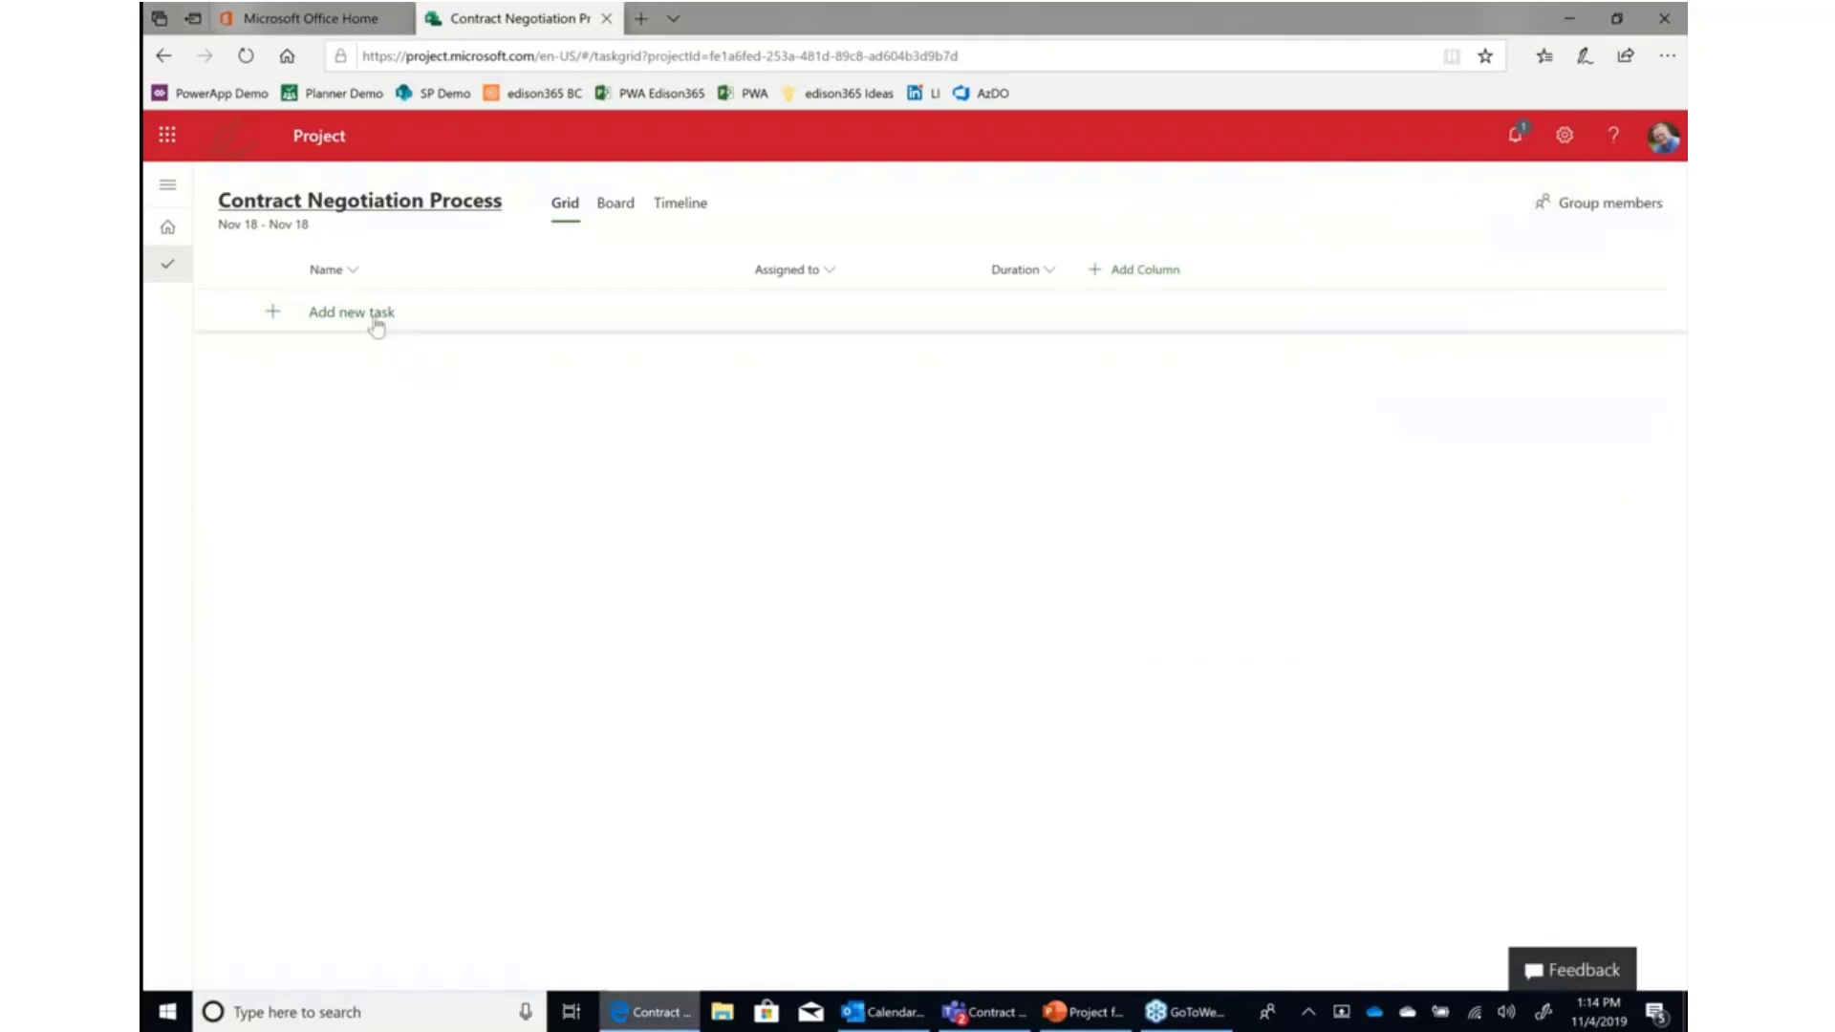
Add a first task named RFP Received to the grid.
left_click(378, 325)
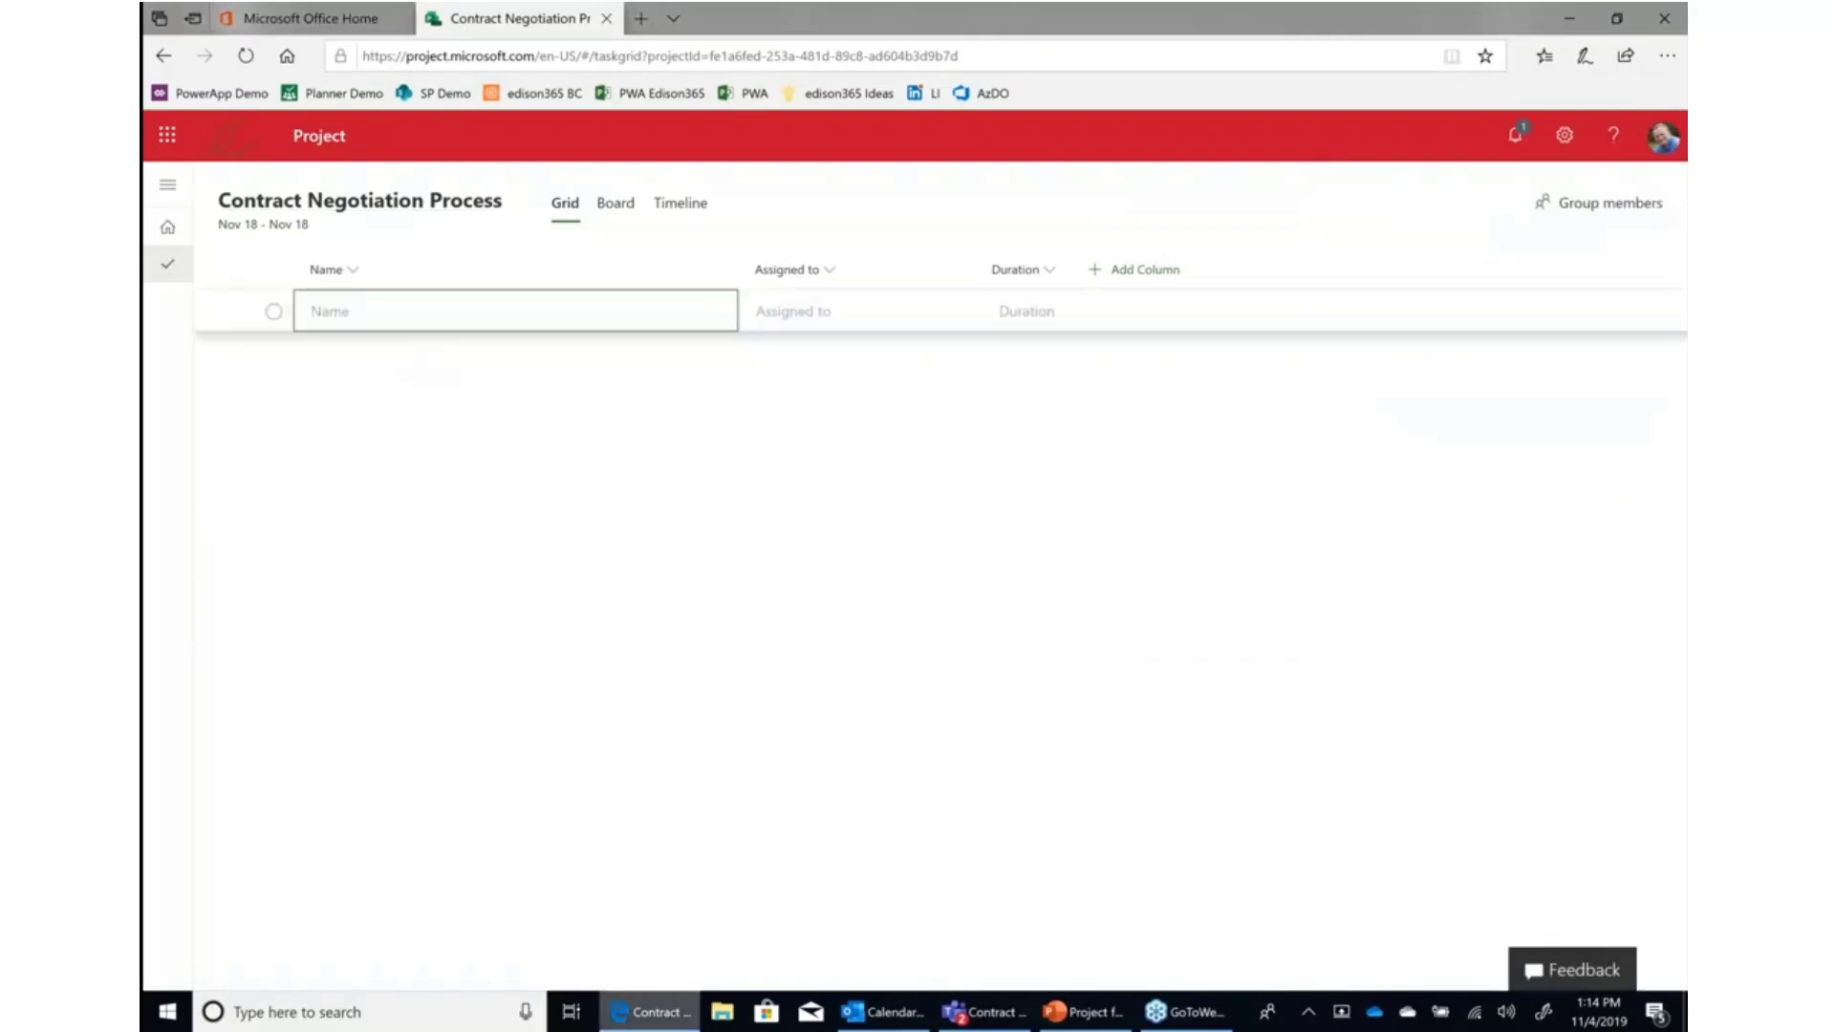
left_click(410, 315)
type("RFP Recei")
type("v")
key("BackSpace")
type("ceived")
key("Return")
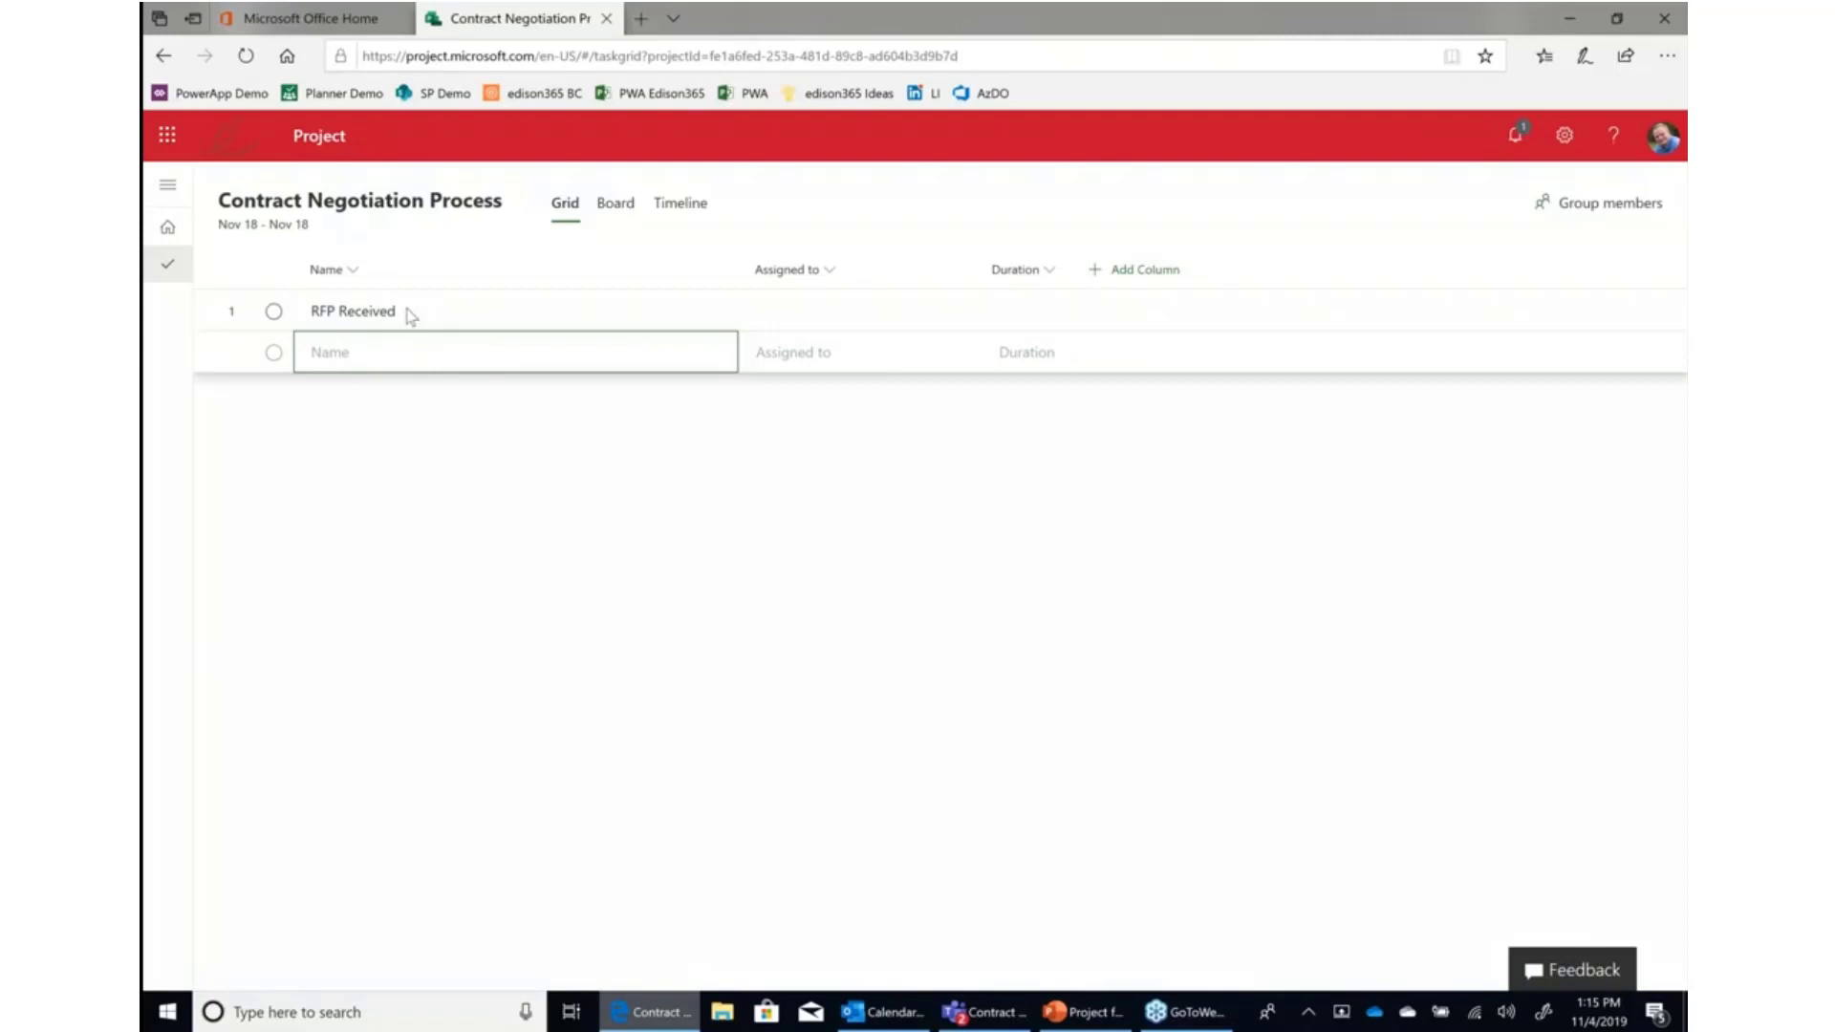
Add the tasks Create Contract and Edit Contract below it.
type("Review")
key("BackSpace")
key("BackSpace")
key("BackSpace")
key("BackSpace")
key("BackSpace")
key("BackSpace")
key("BackSpace")
type("Create Contra")
key("Return")
type("Edi")
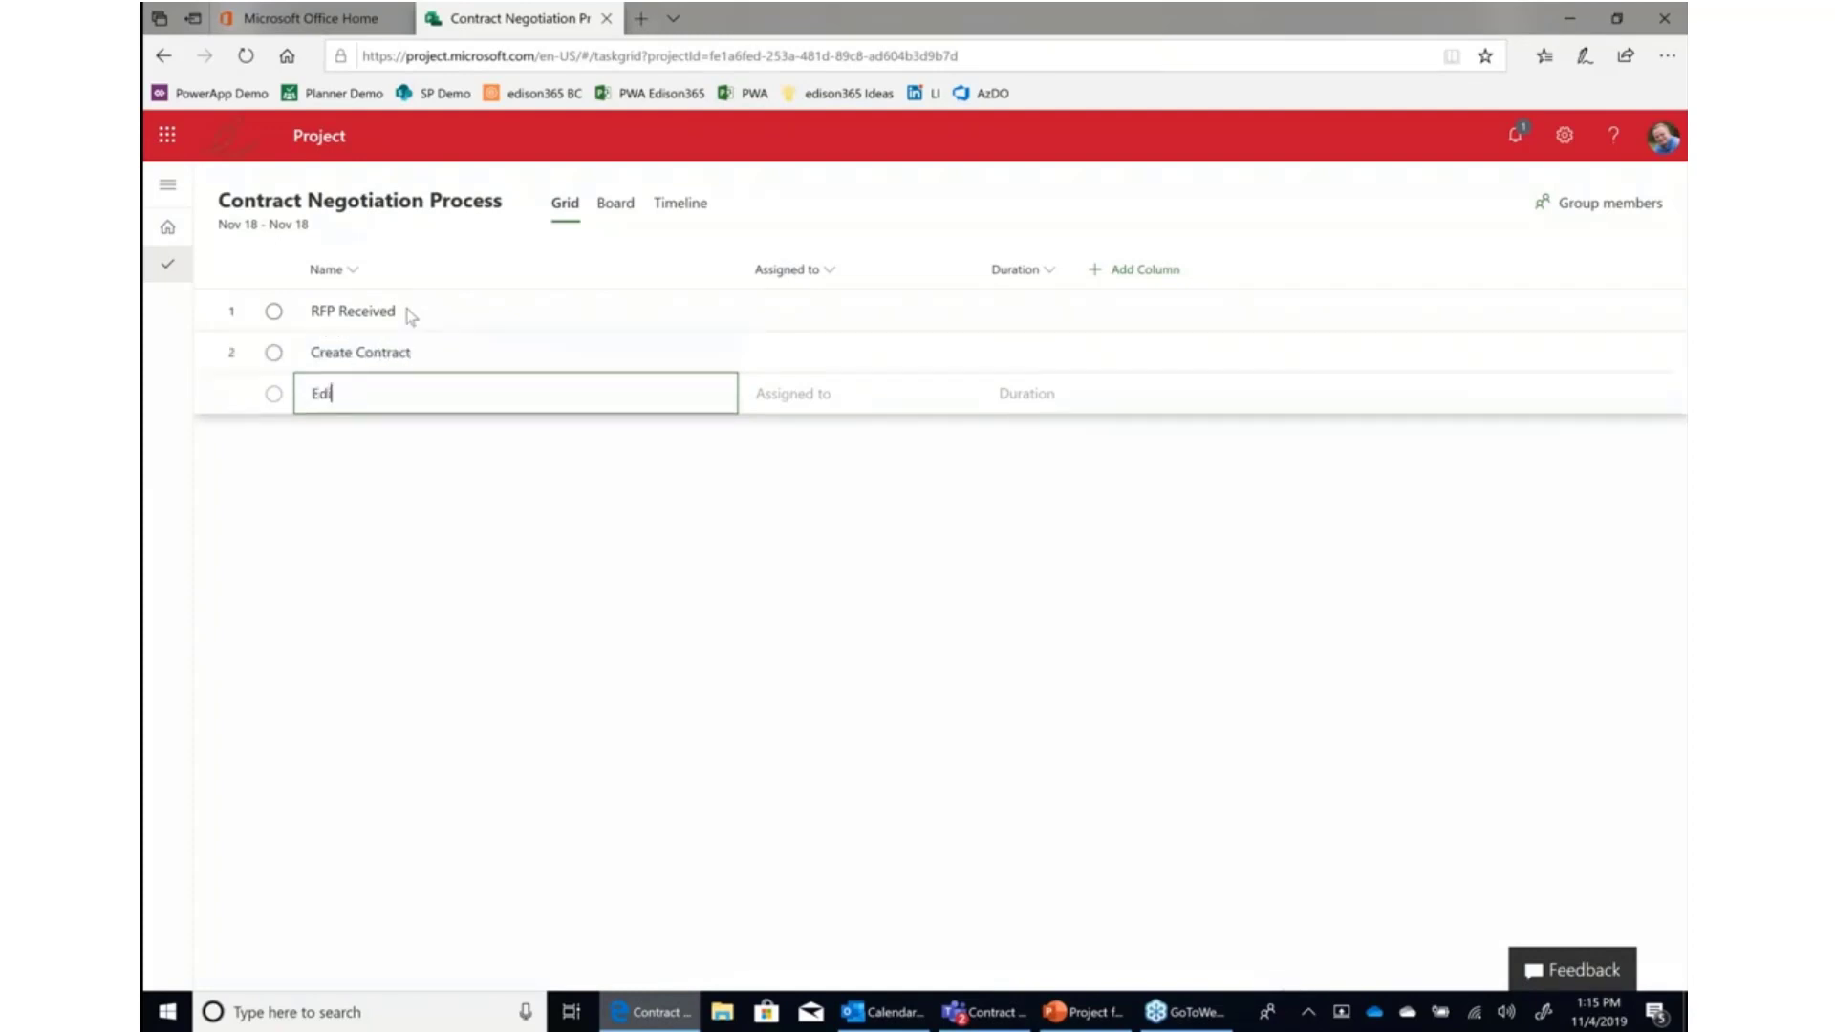
type("t Contract")
key("Return")
Add the tasks Negotiation, Signatures and File to the task list.
type("Nego")
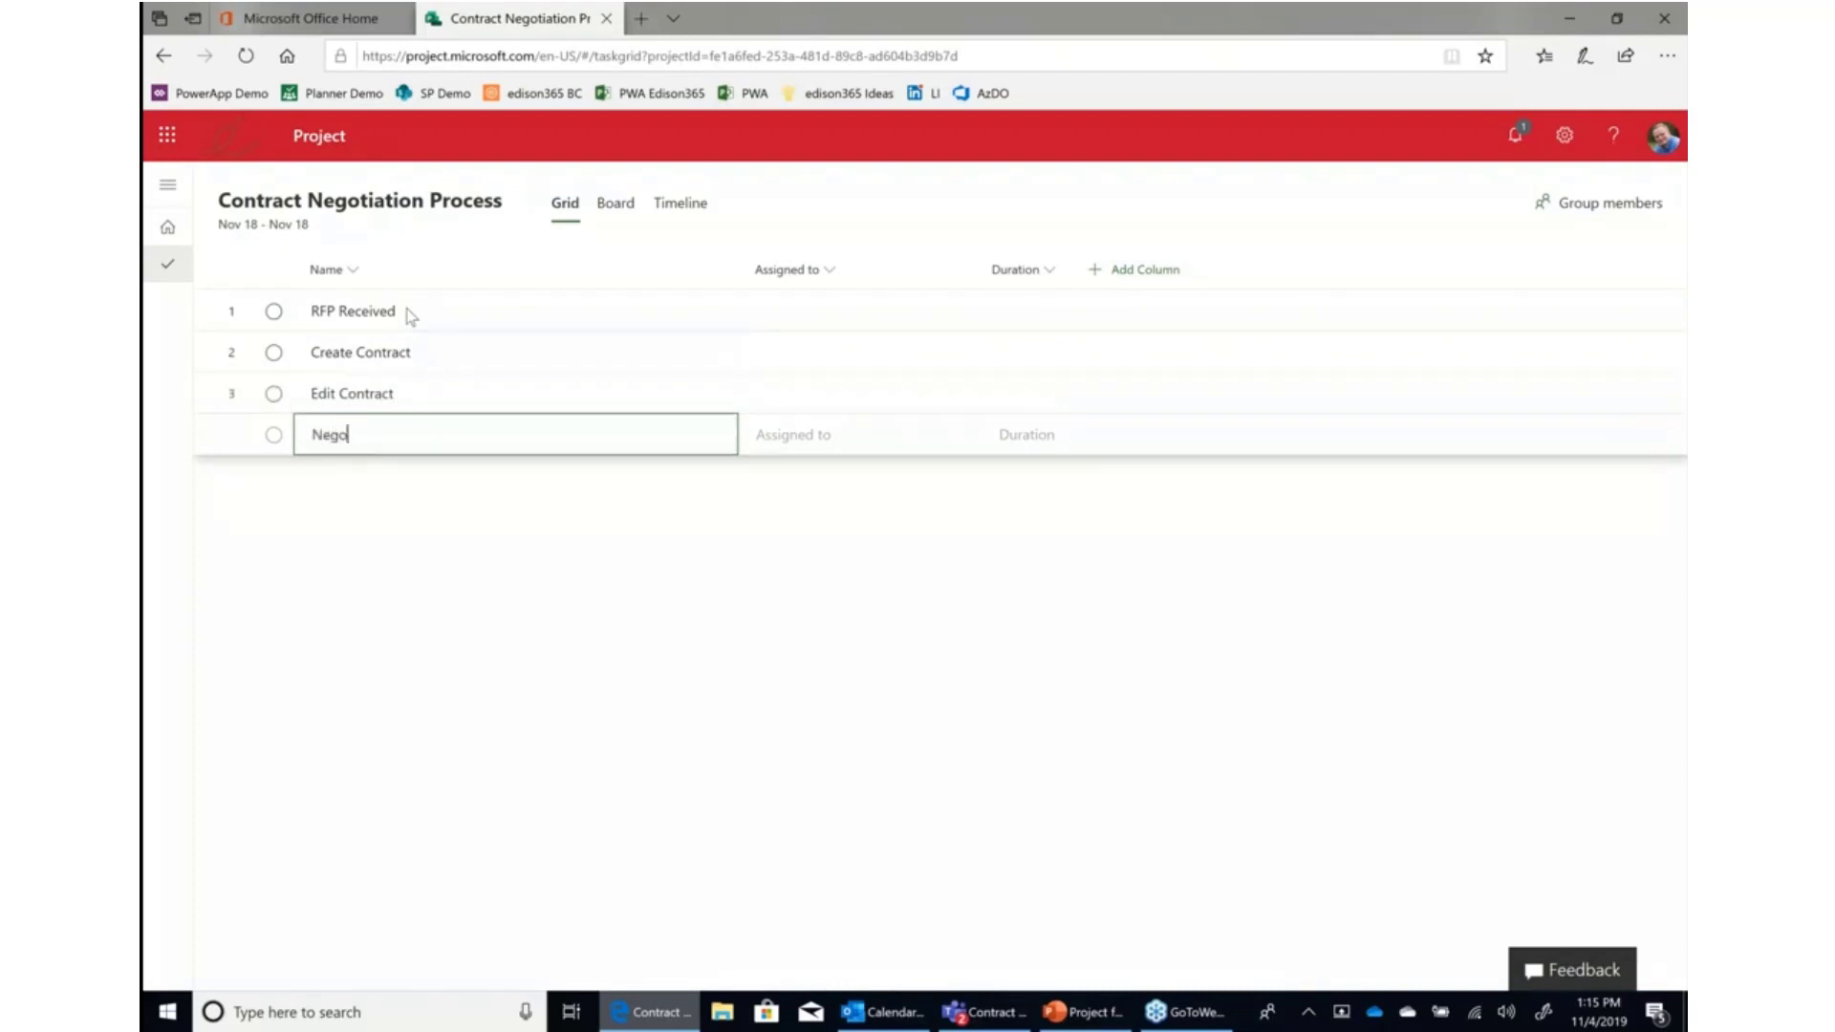
type("tiation")
key("Return")
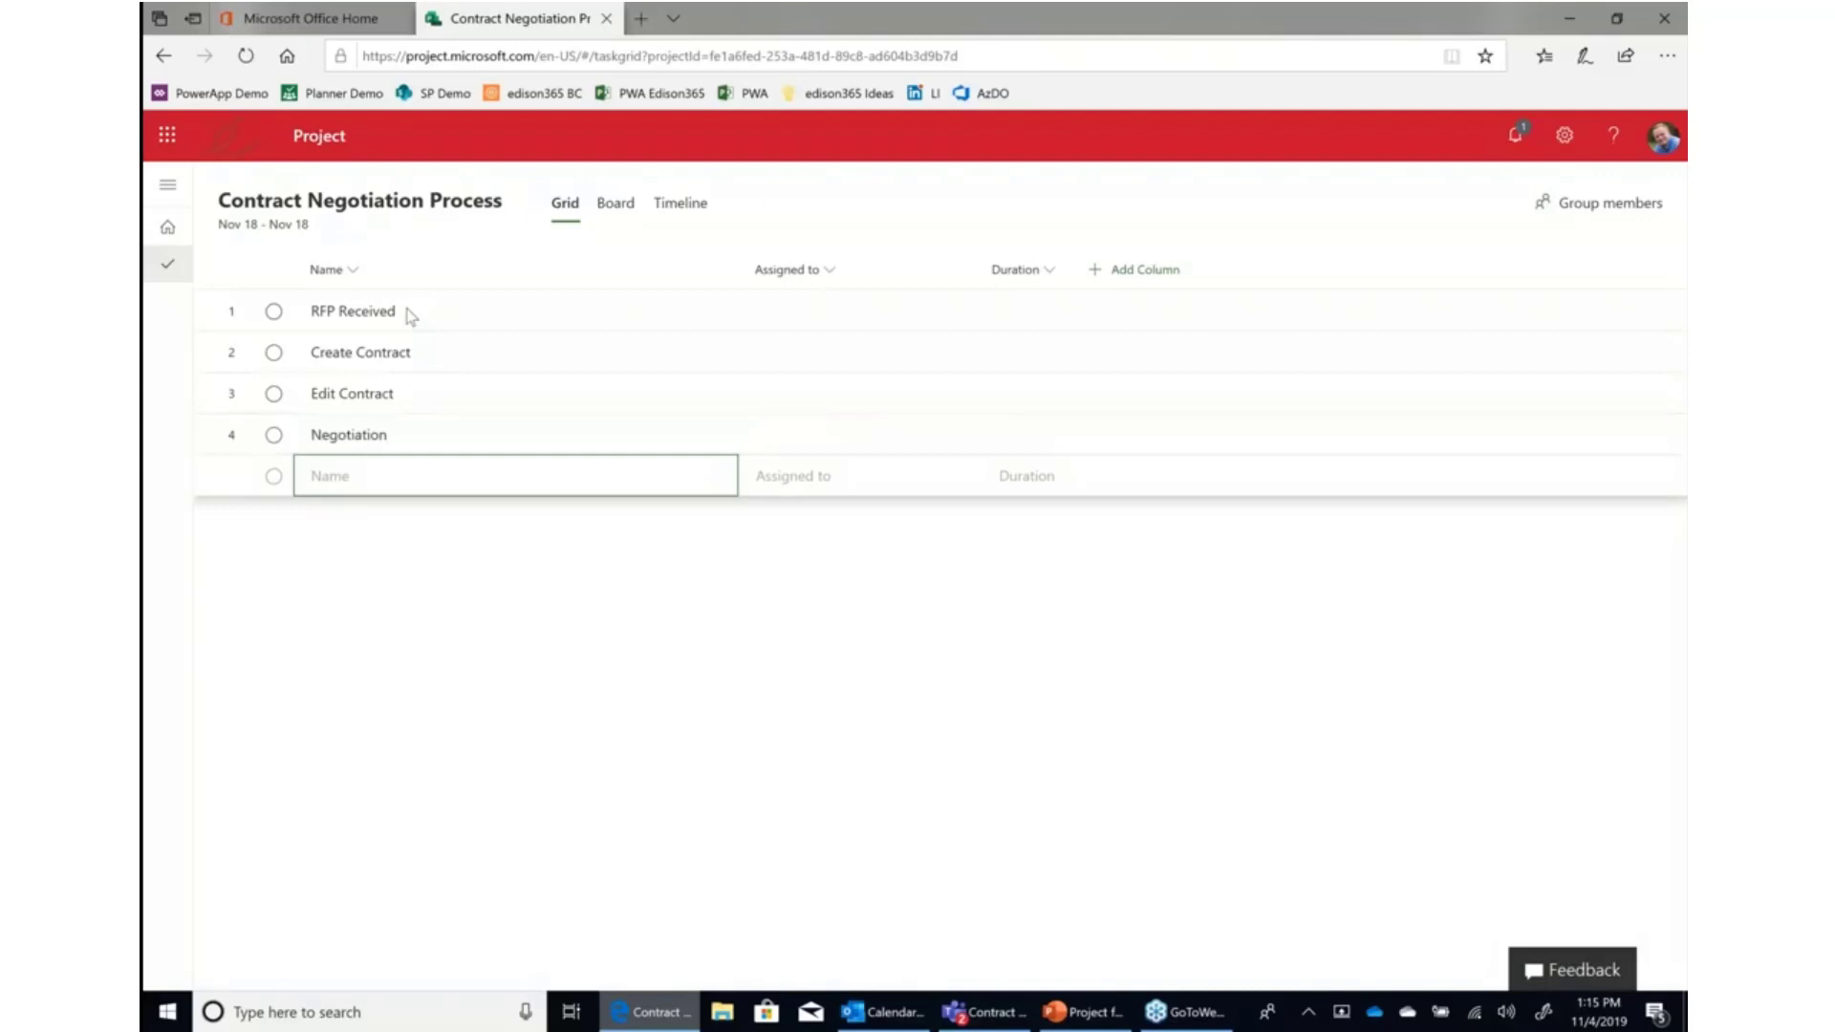
type("Signatures")
key("Return")
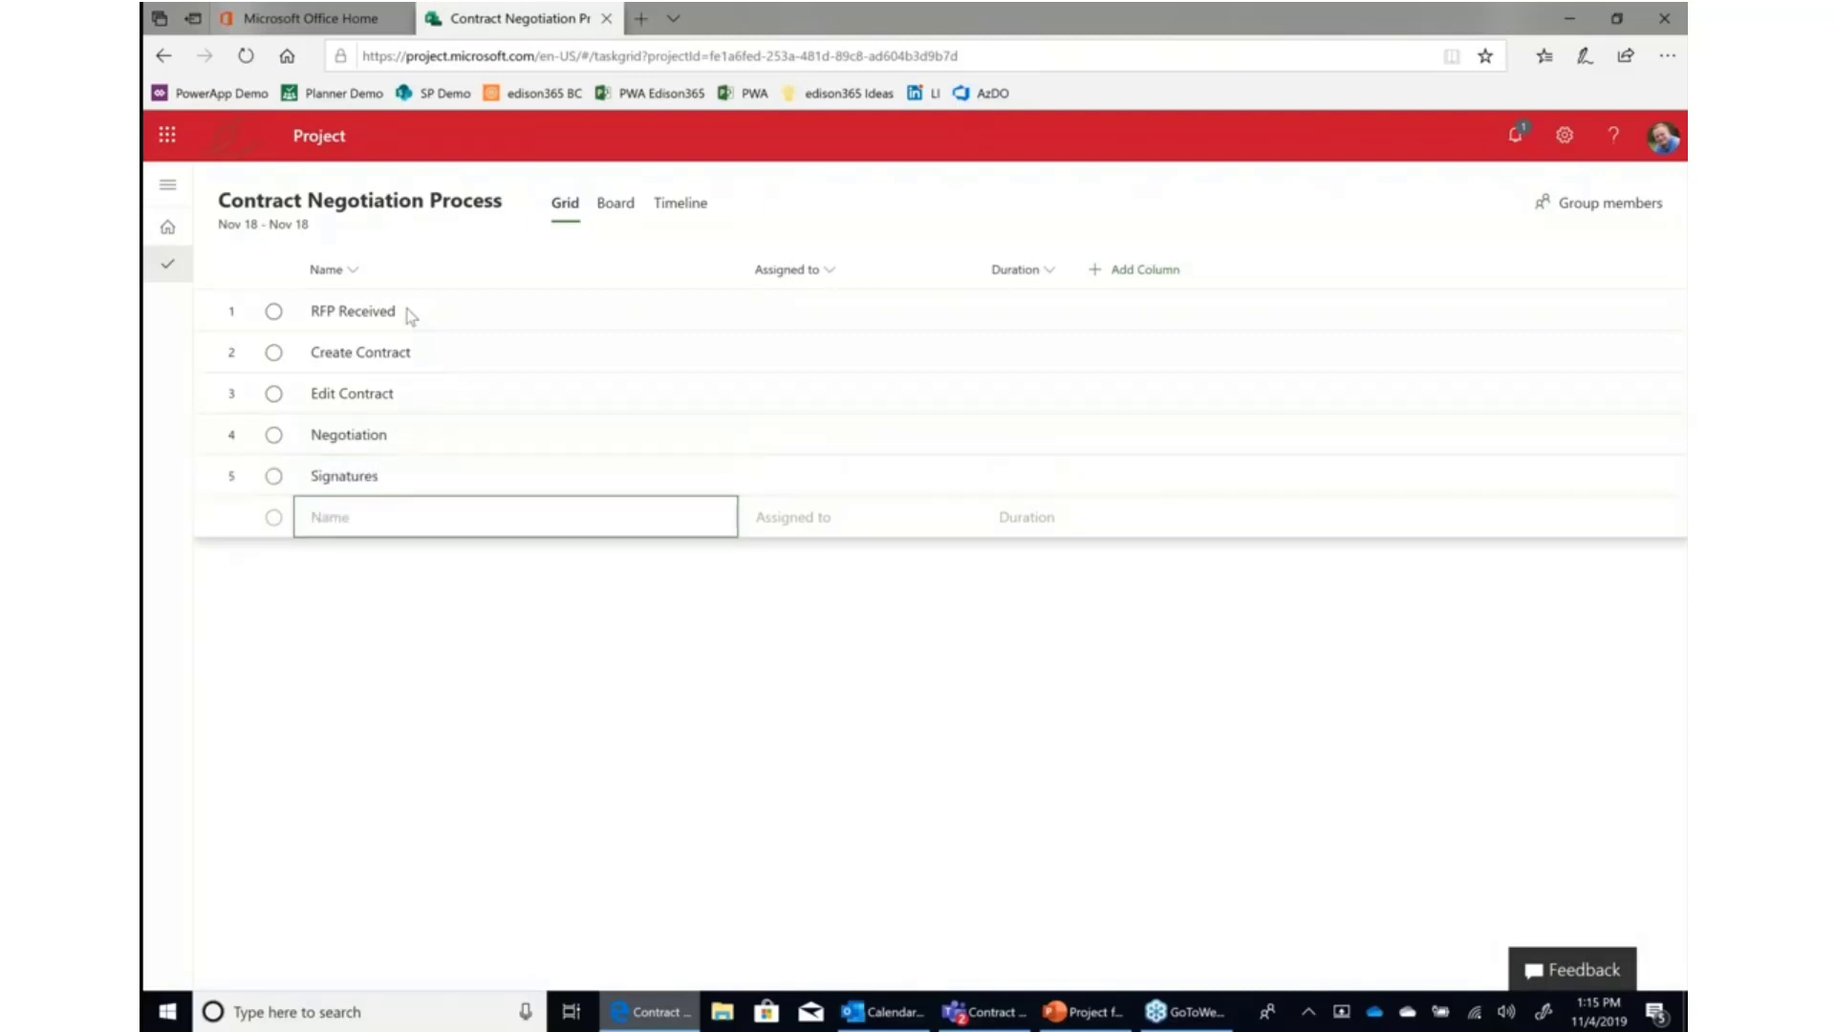
type("File")
key("Return")
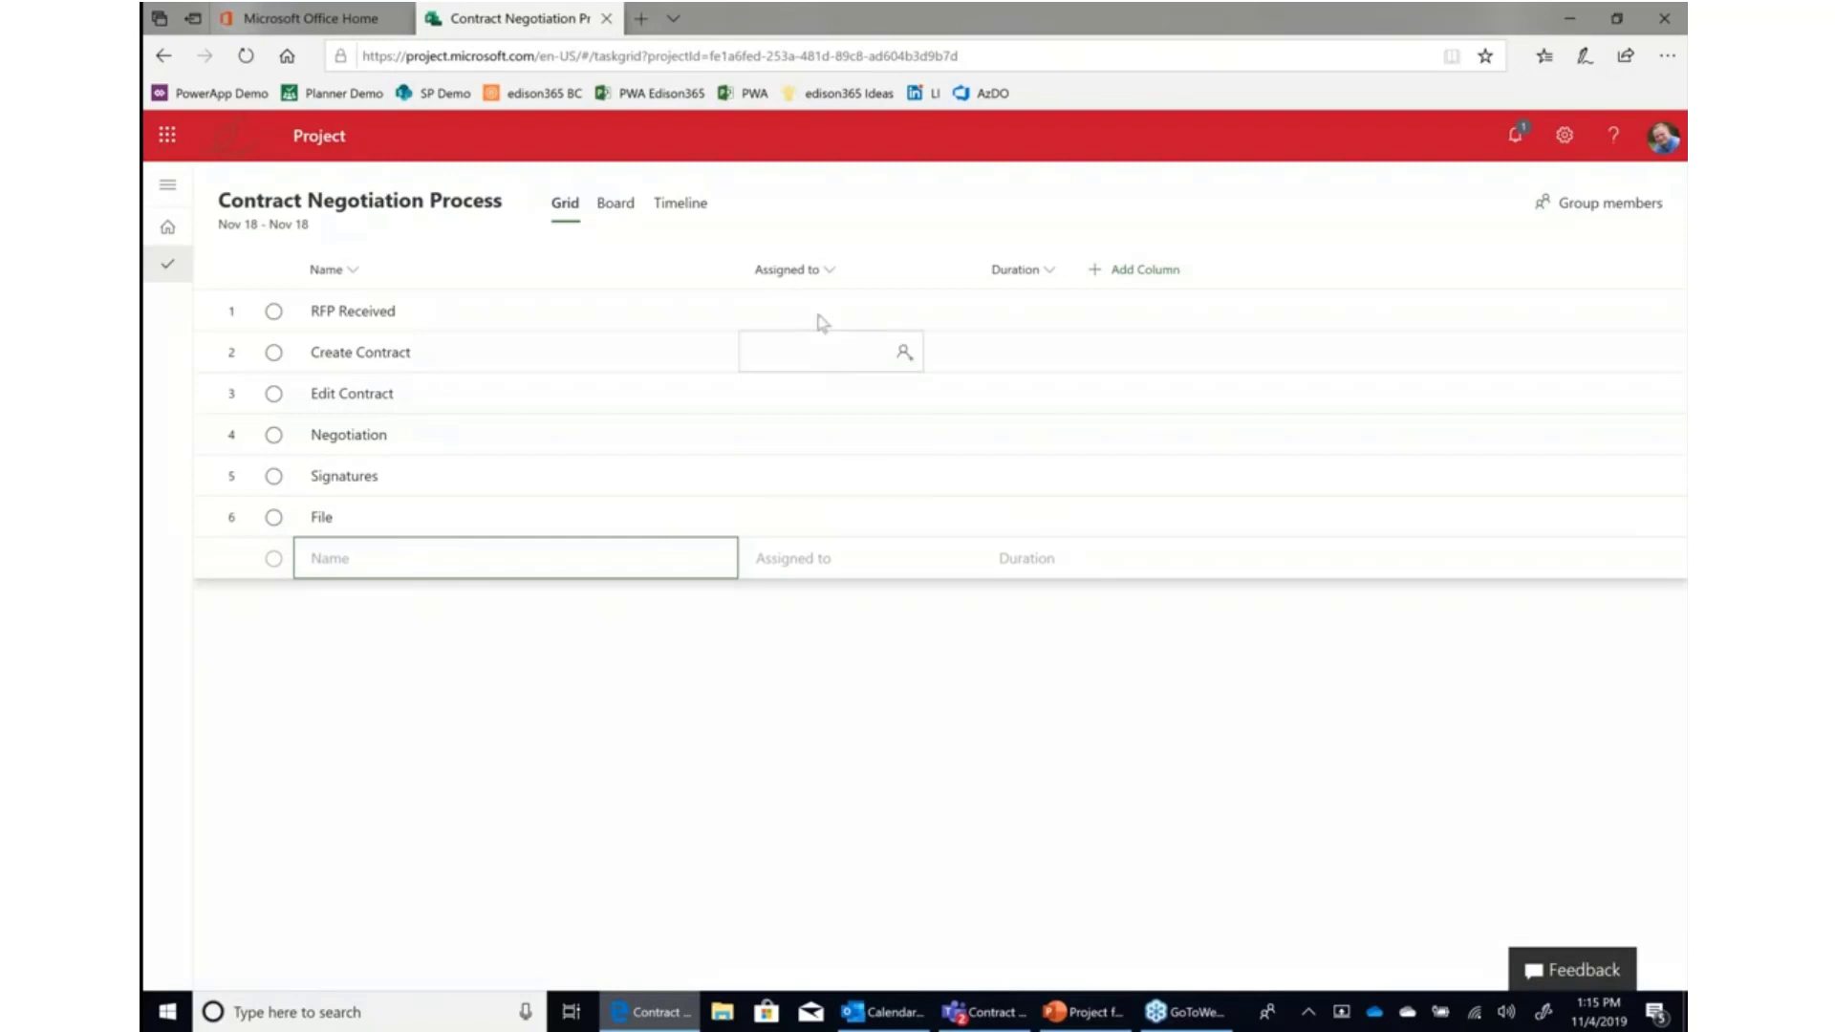
Add the project to the existing Innovative-e Project Demo group as its members.
left_click(1621, 216)
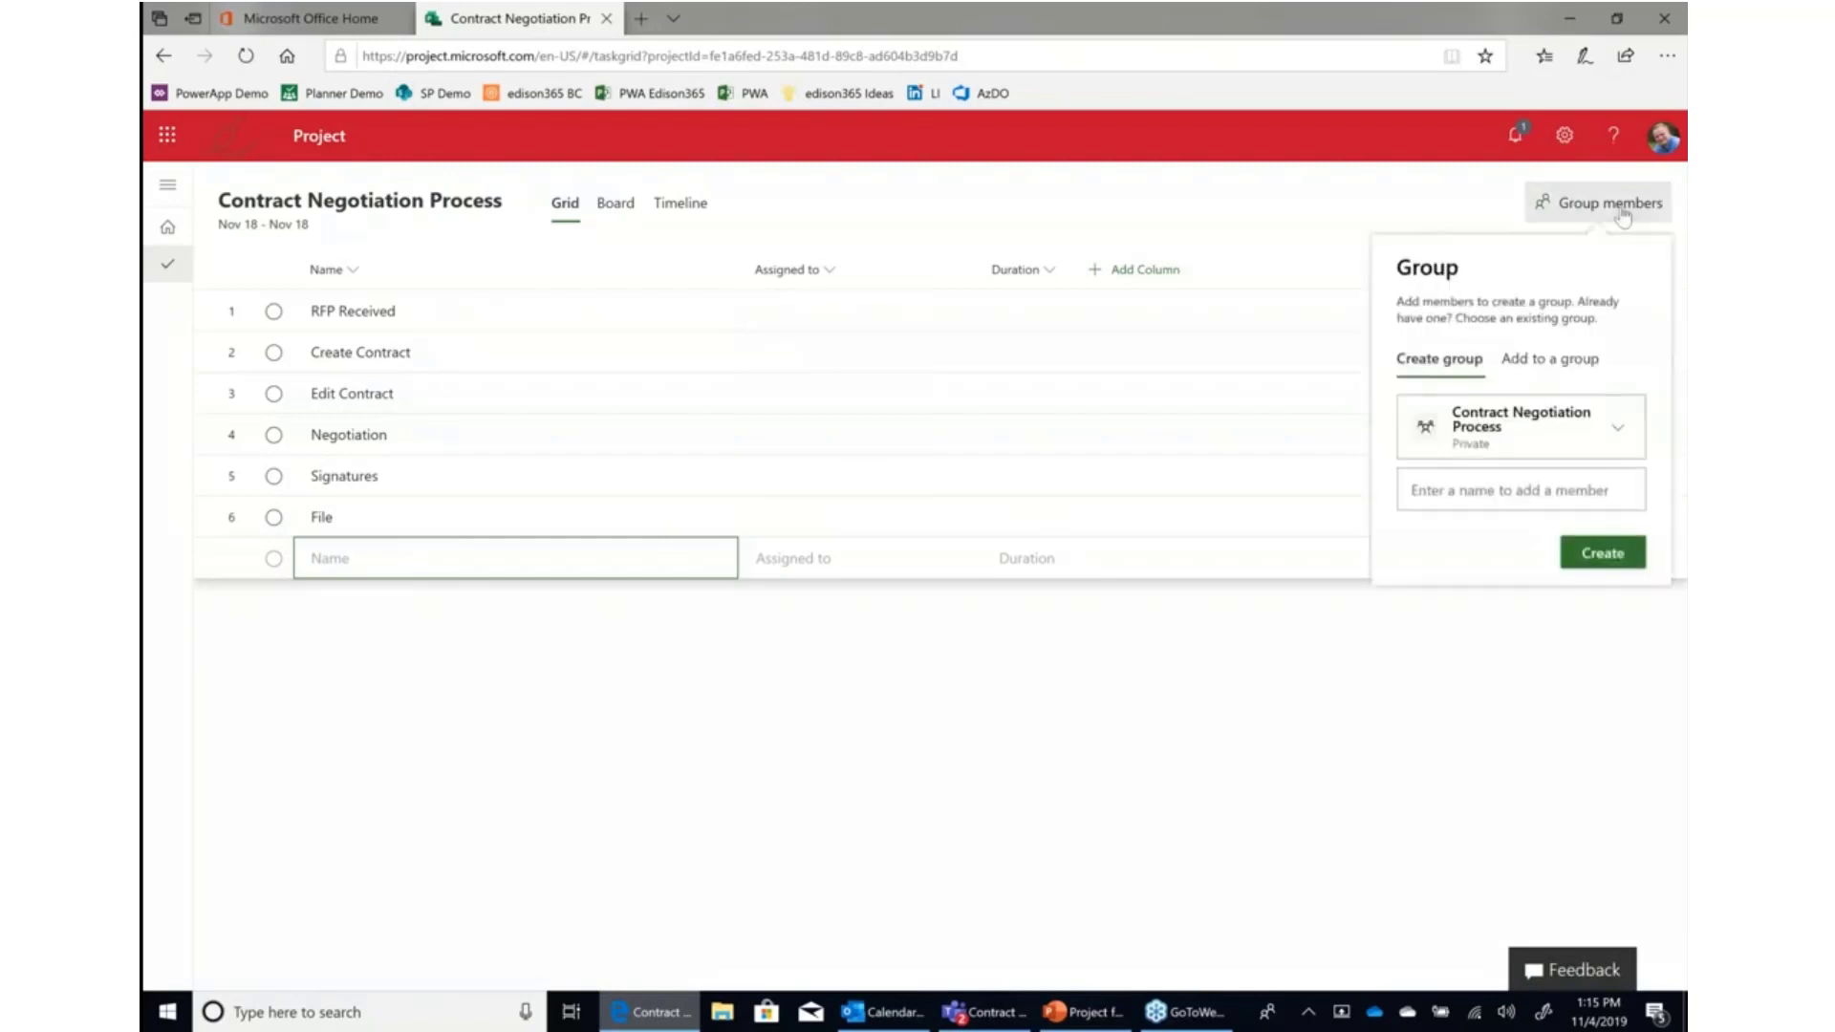
left_click(1618, 434)
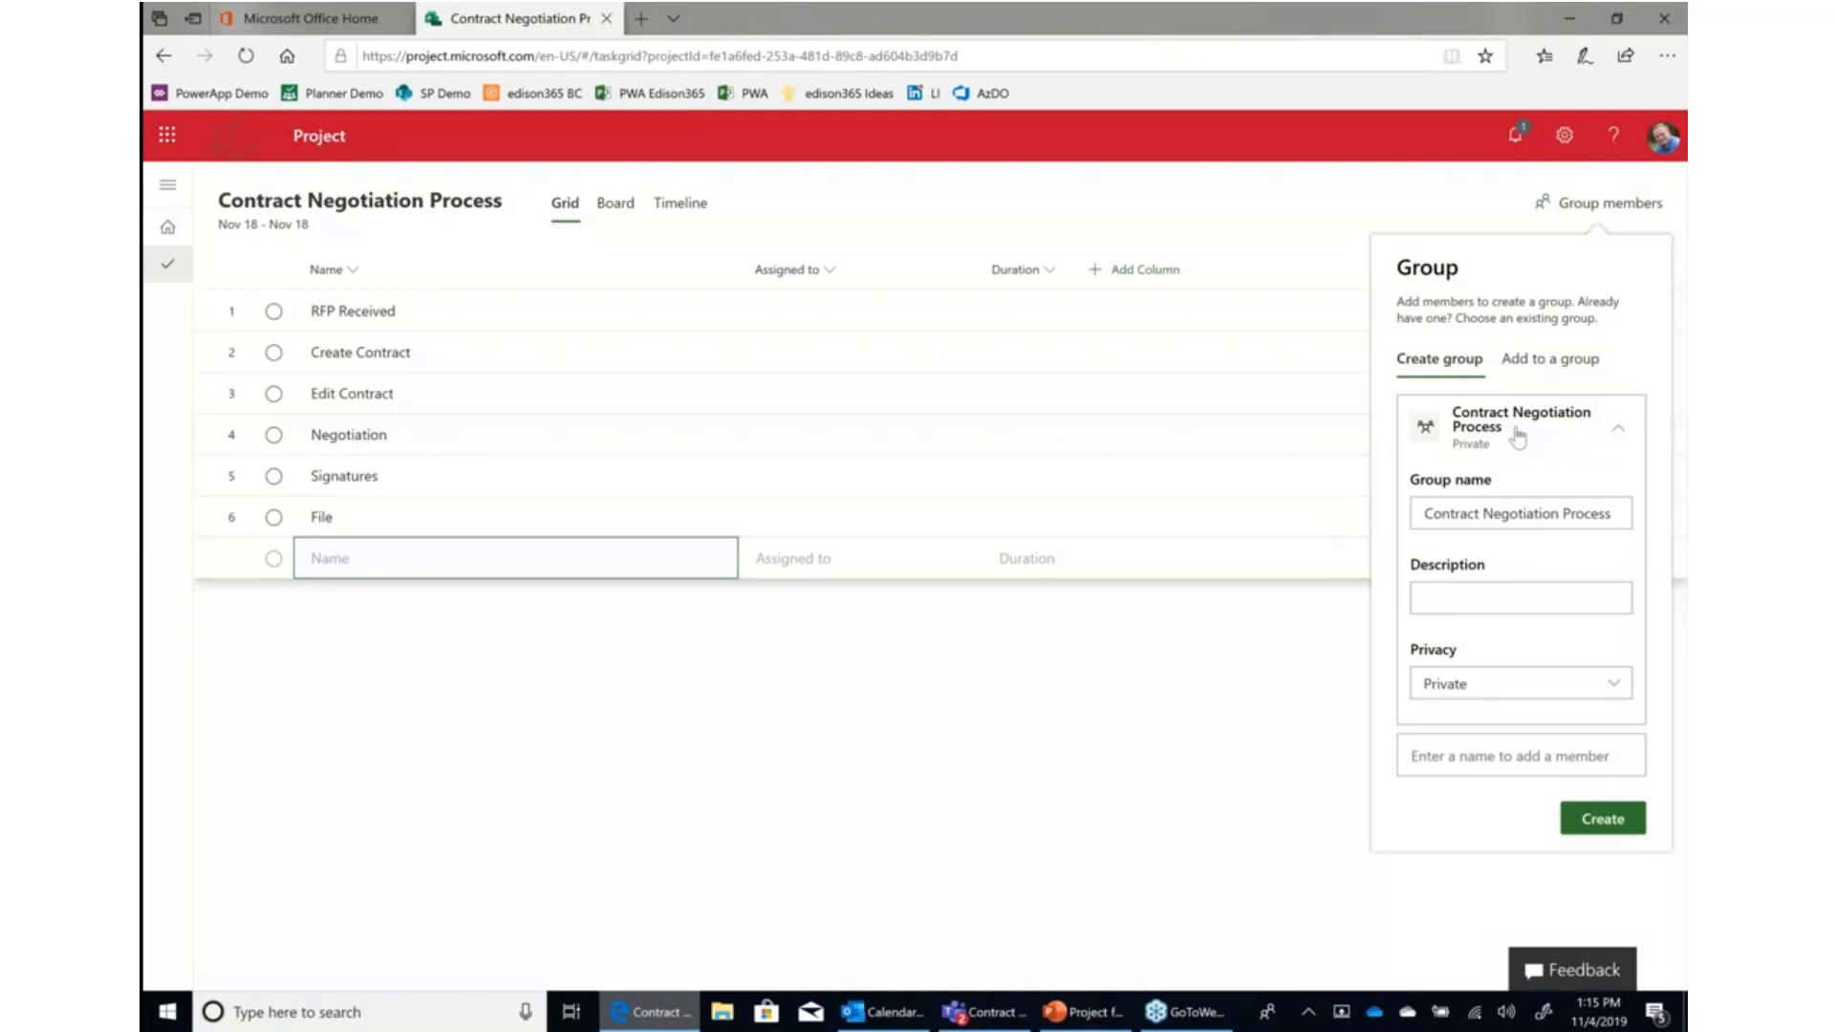
left_click(1525, 367)
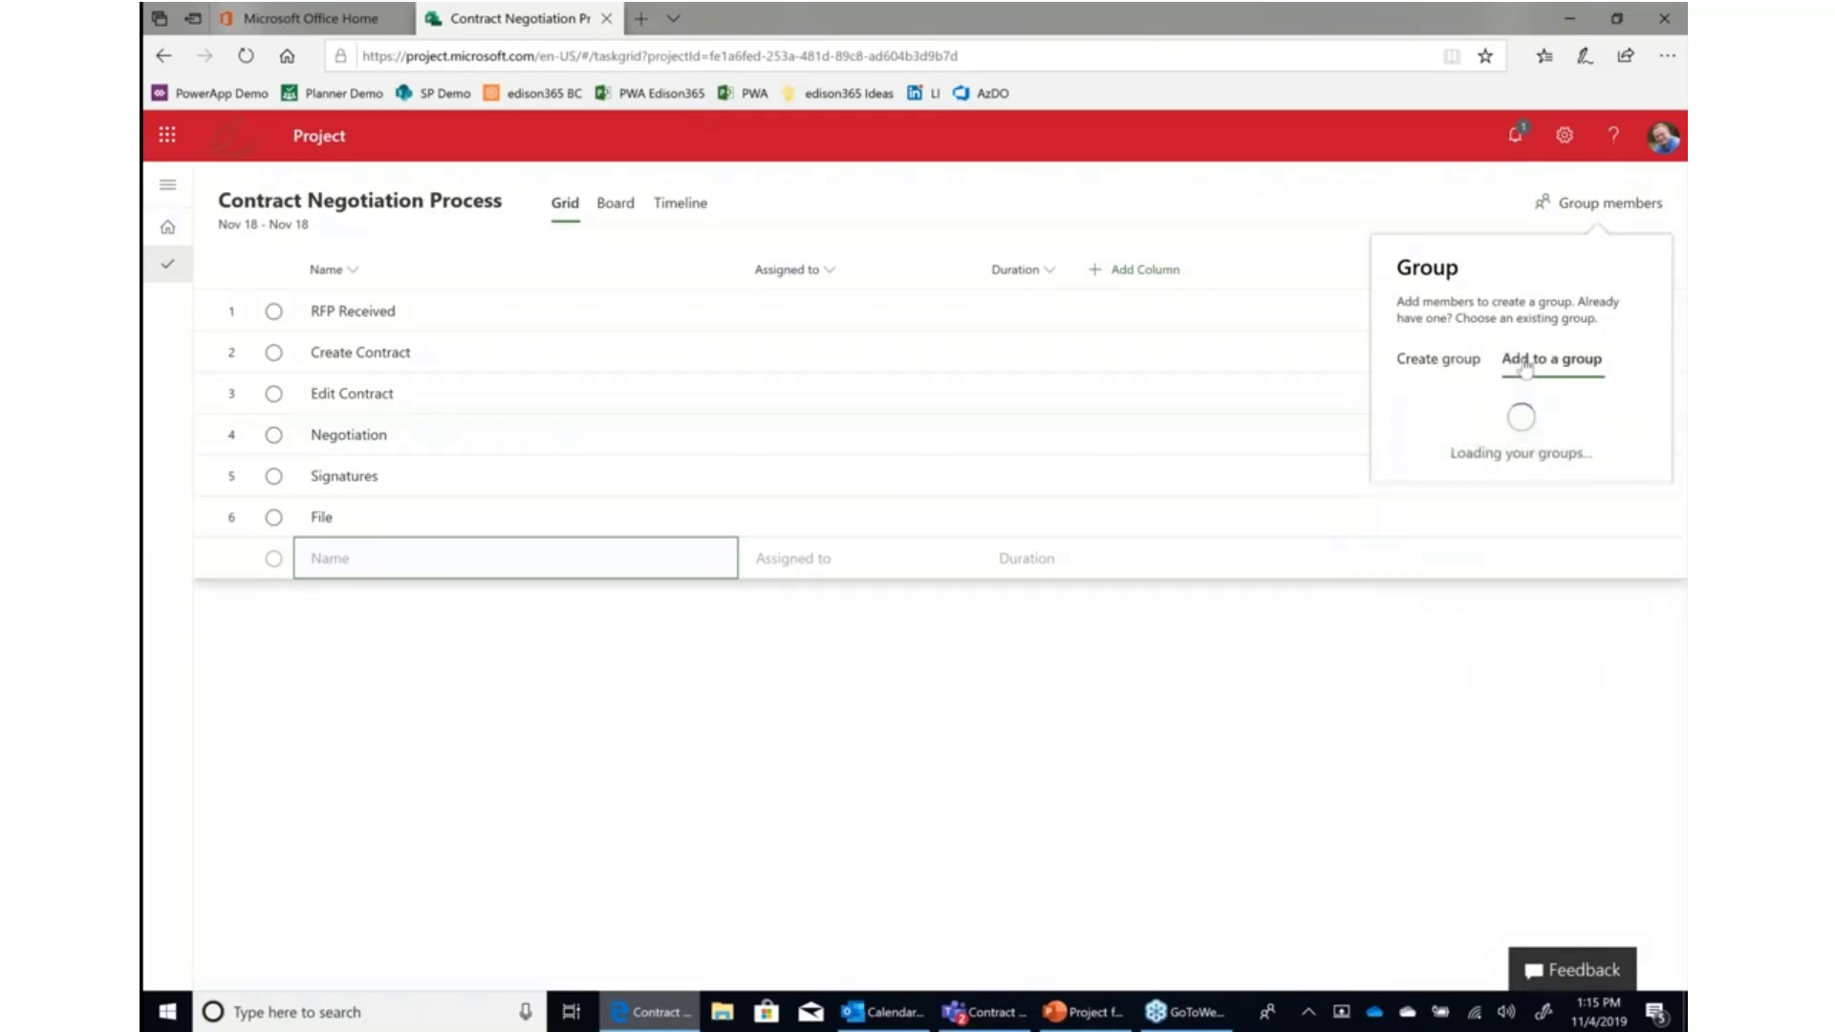
left_click(1622, 434)
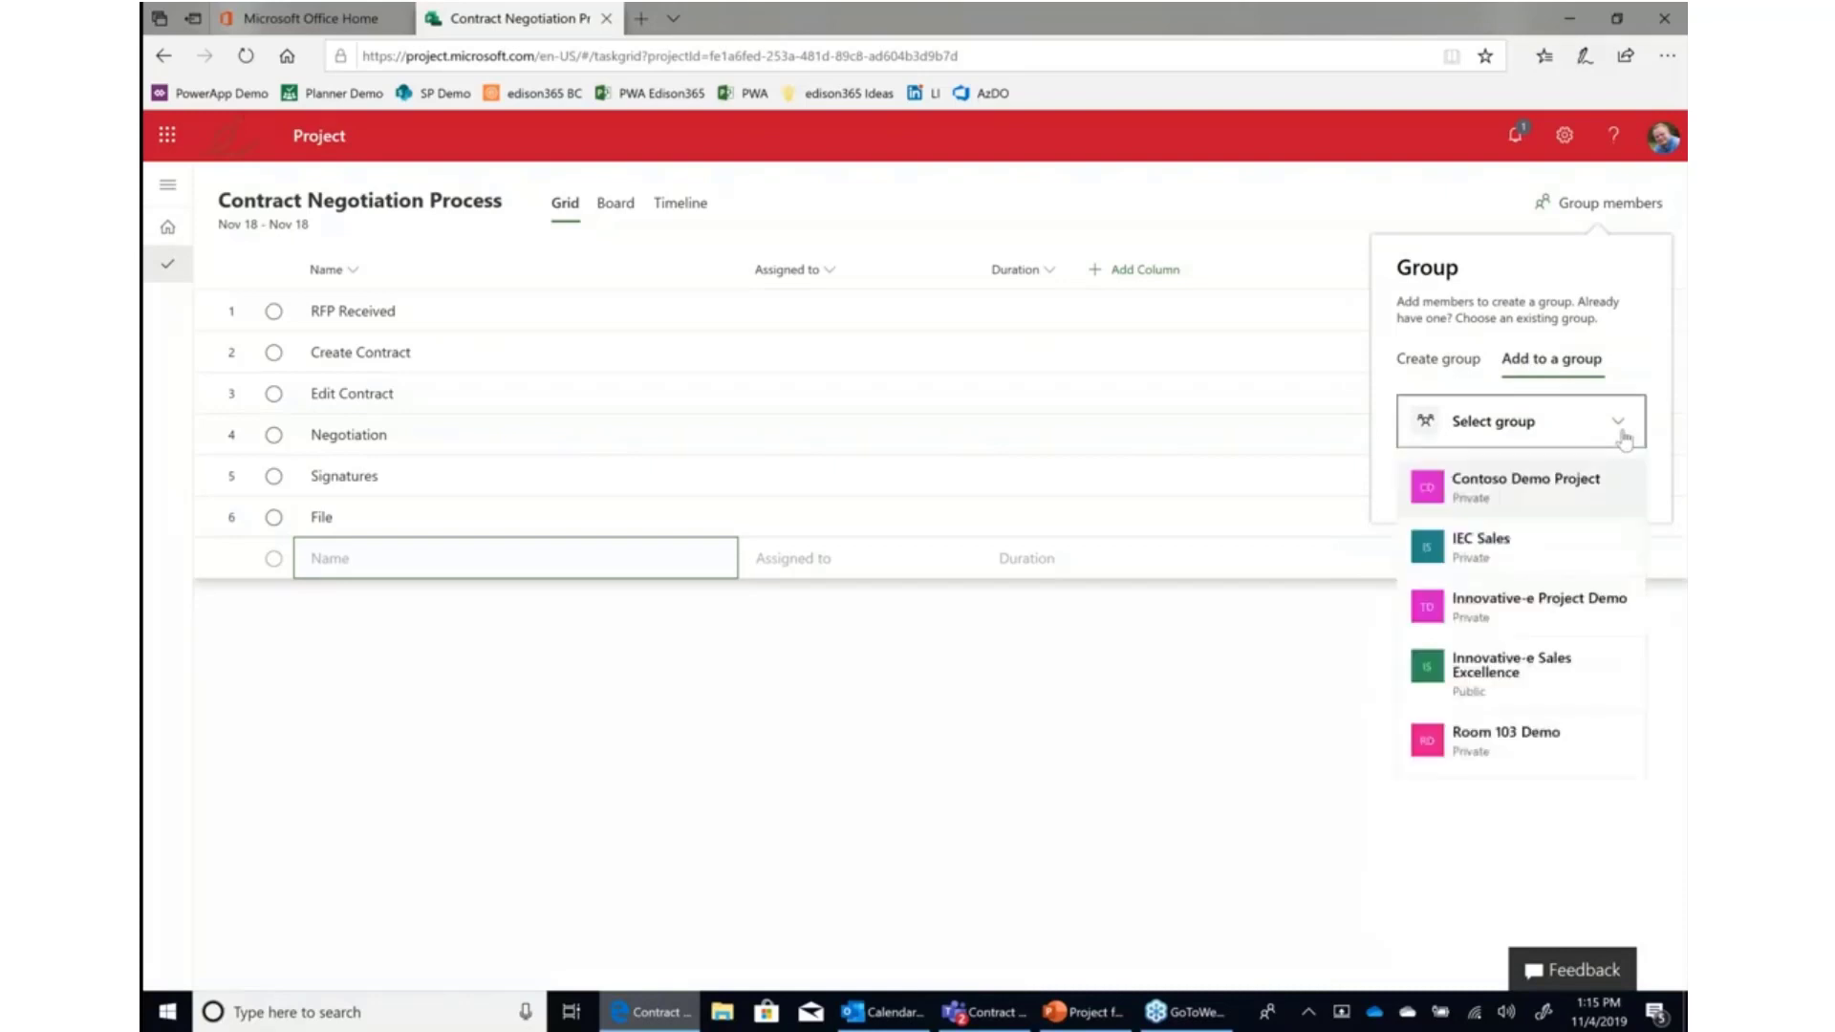
left_click(1553, 616)
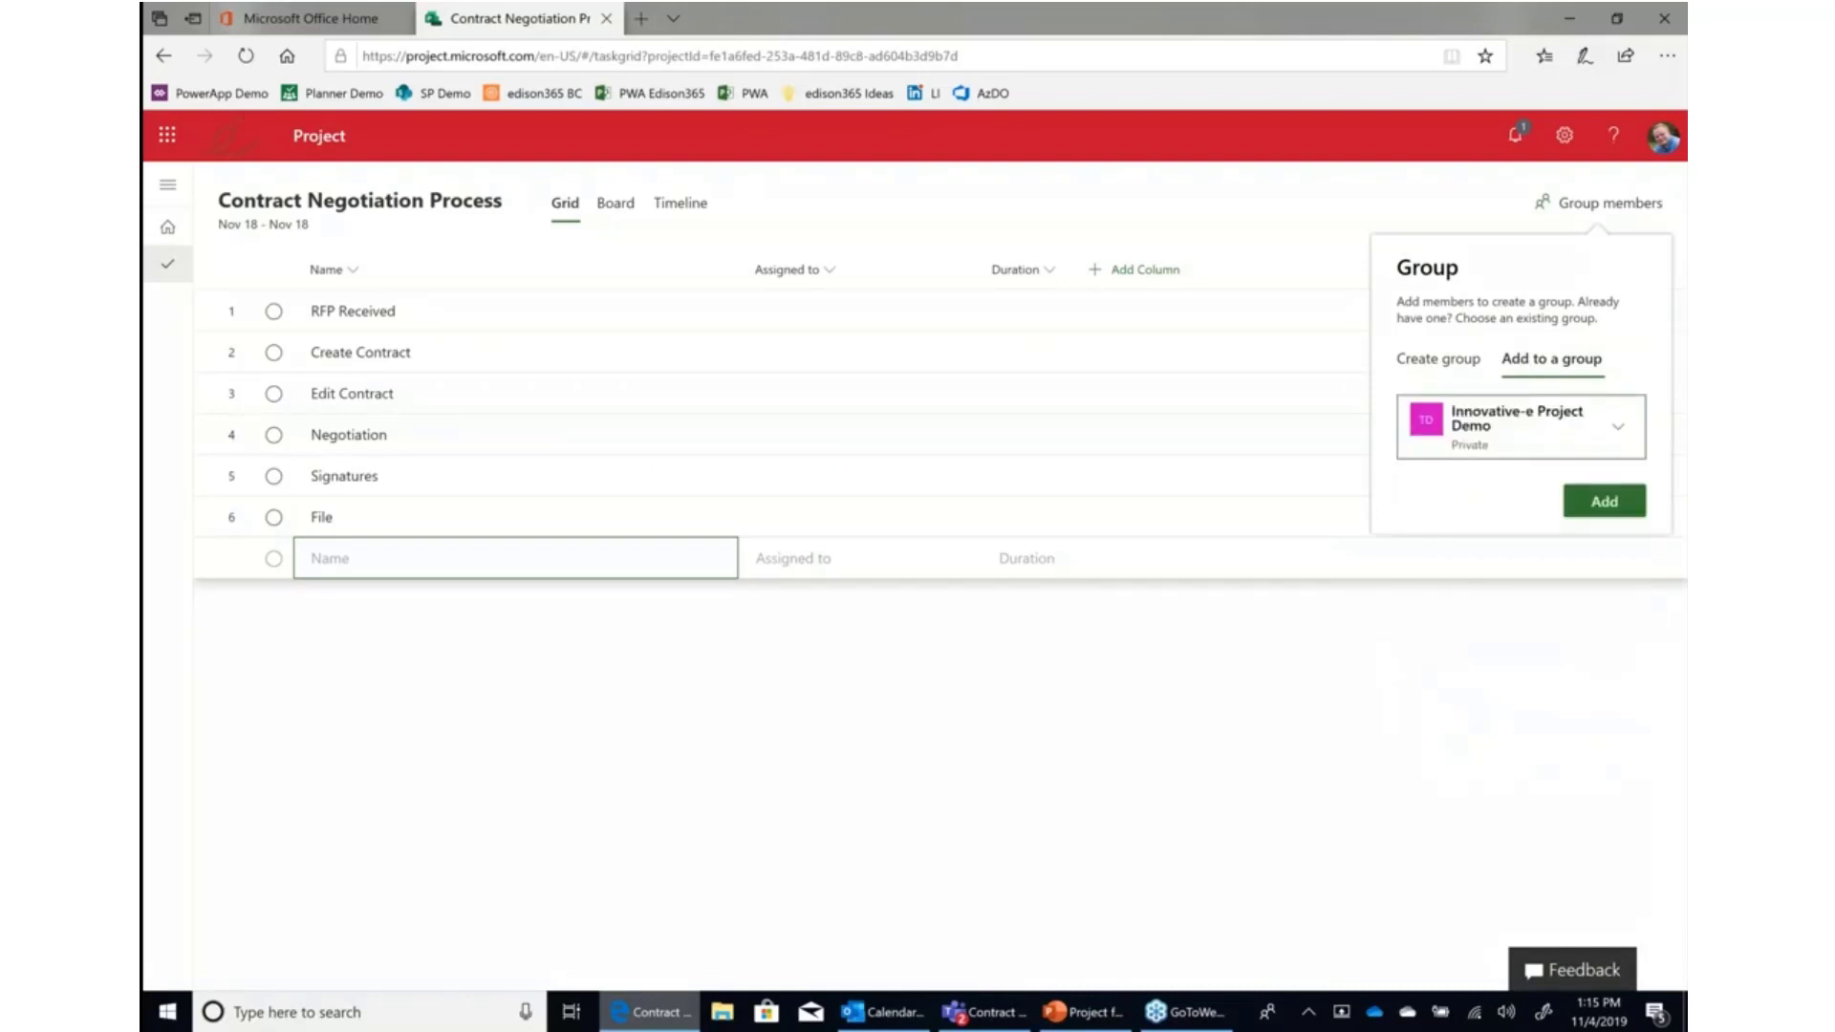
left_click(1603, 503)
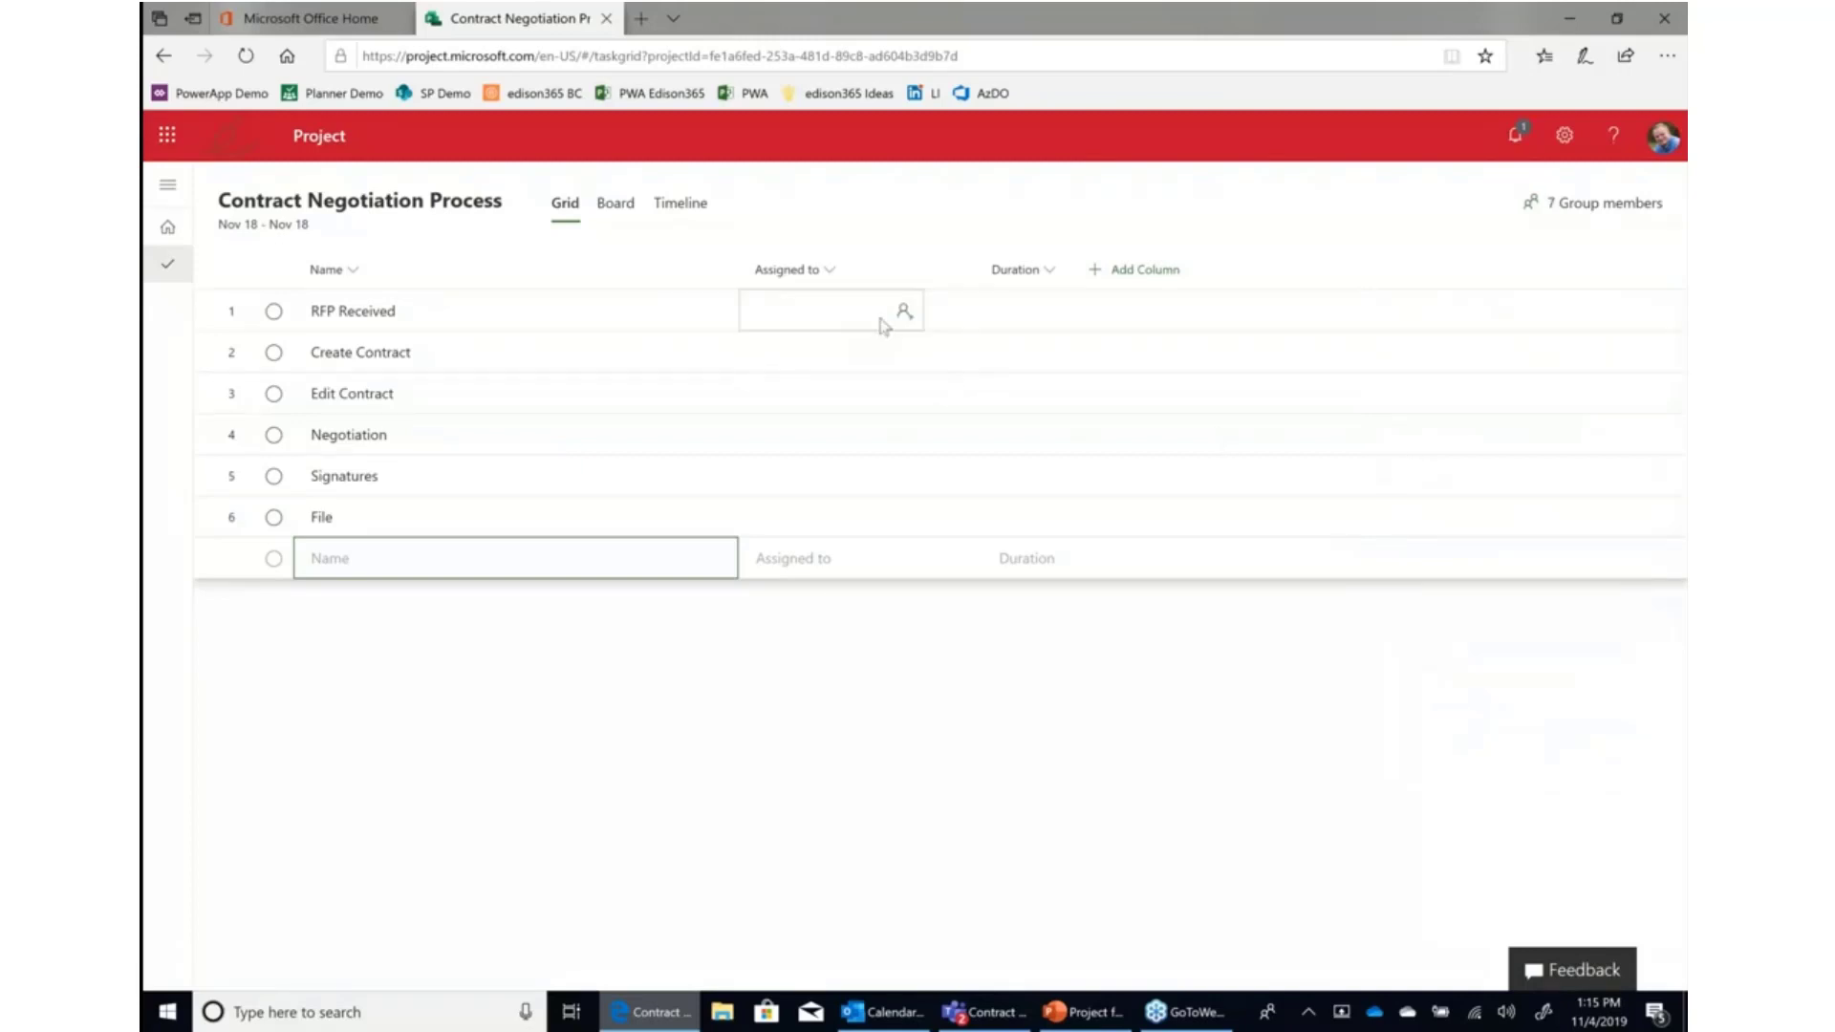
Assign a different team member to each of the tasks RFP Received, Create Contract and Edit Contract.
left_click(899, 311)
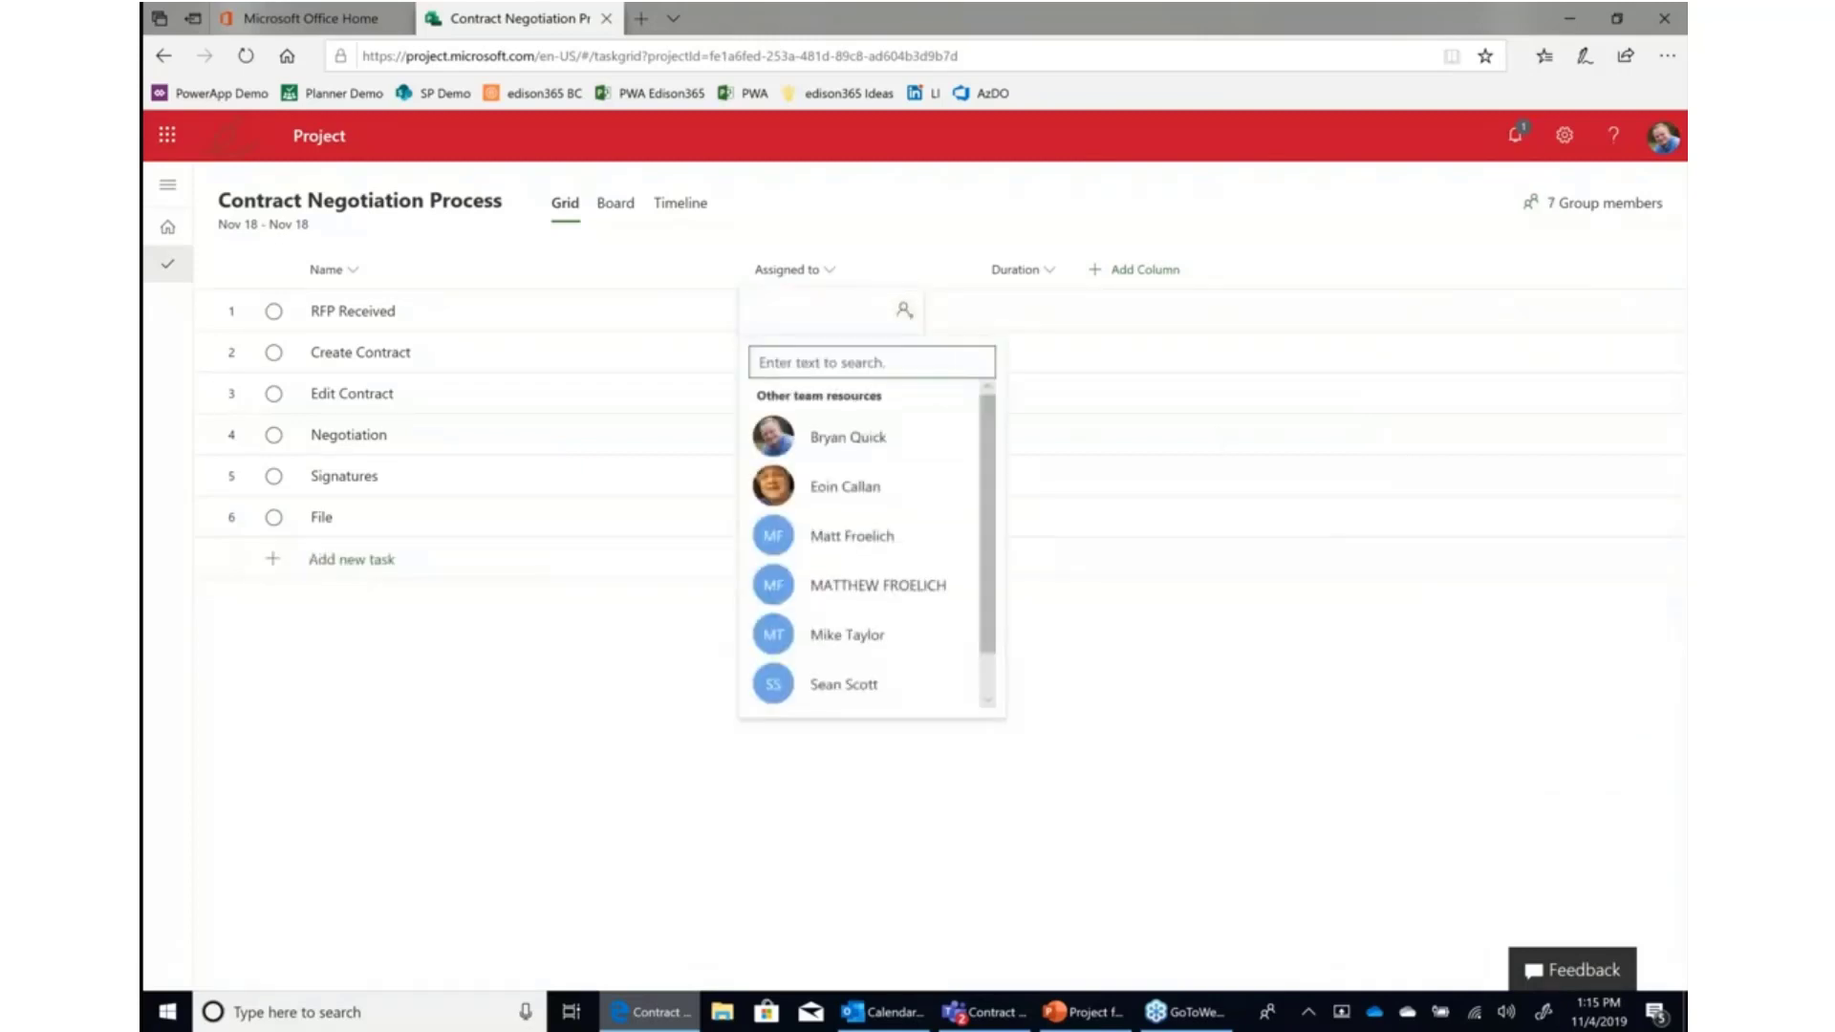
left_click(875, 487)
left_click(864, 225)
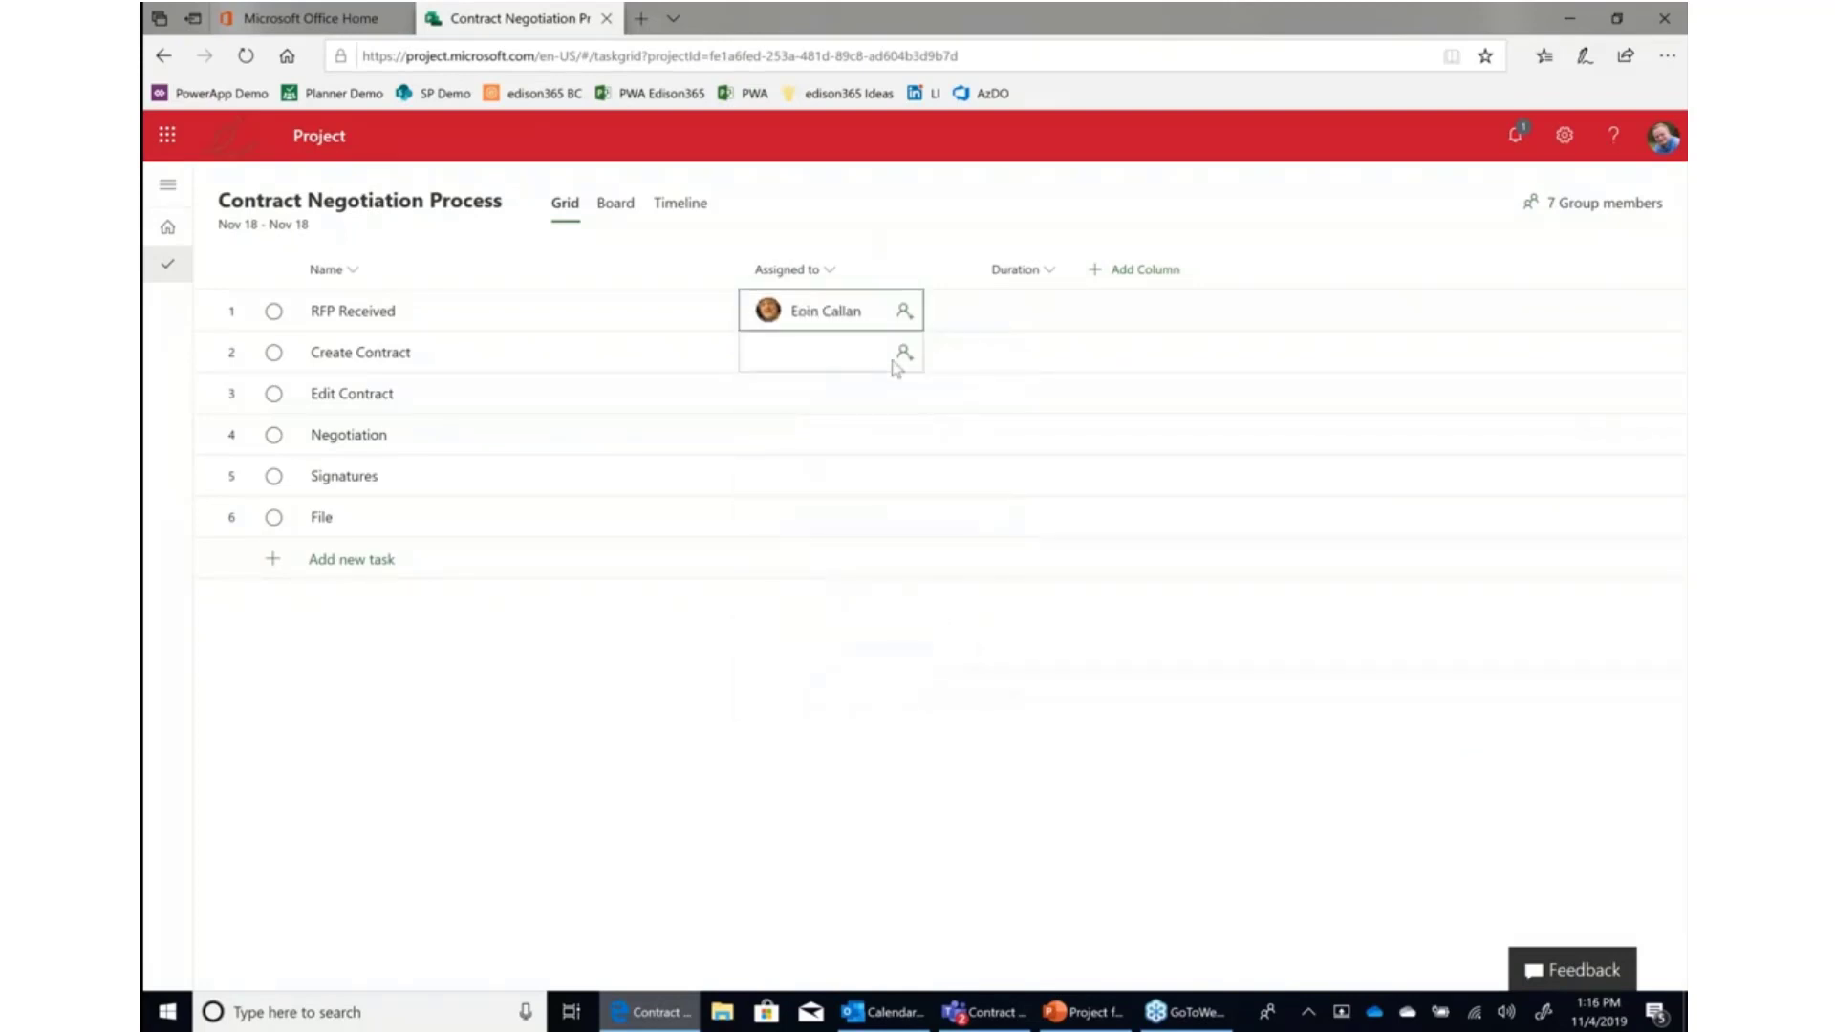
left_click(903, 352)
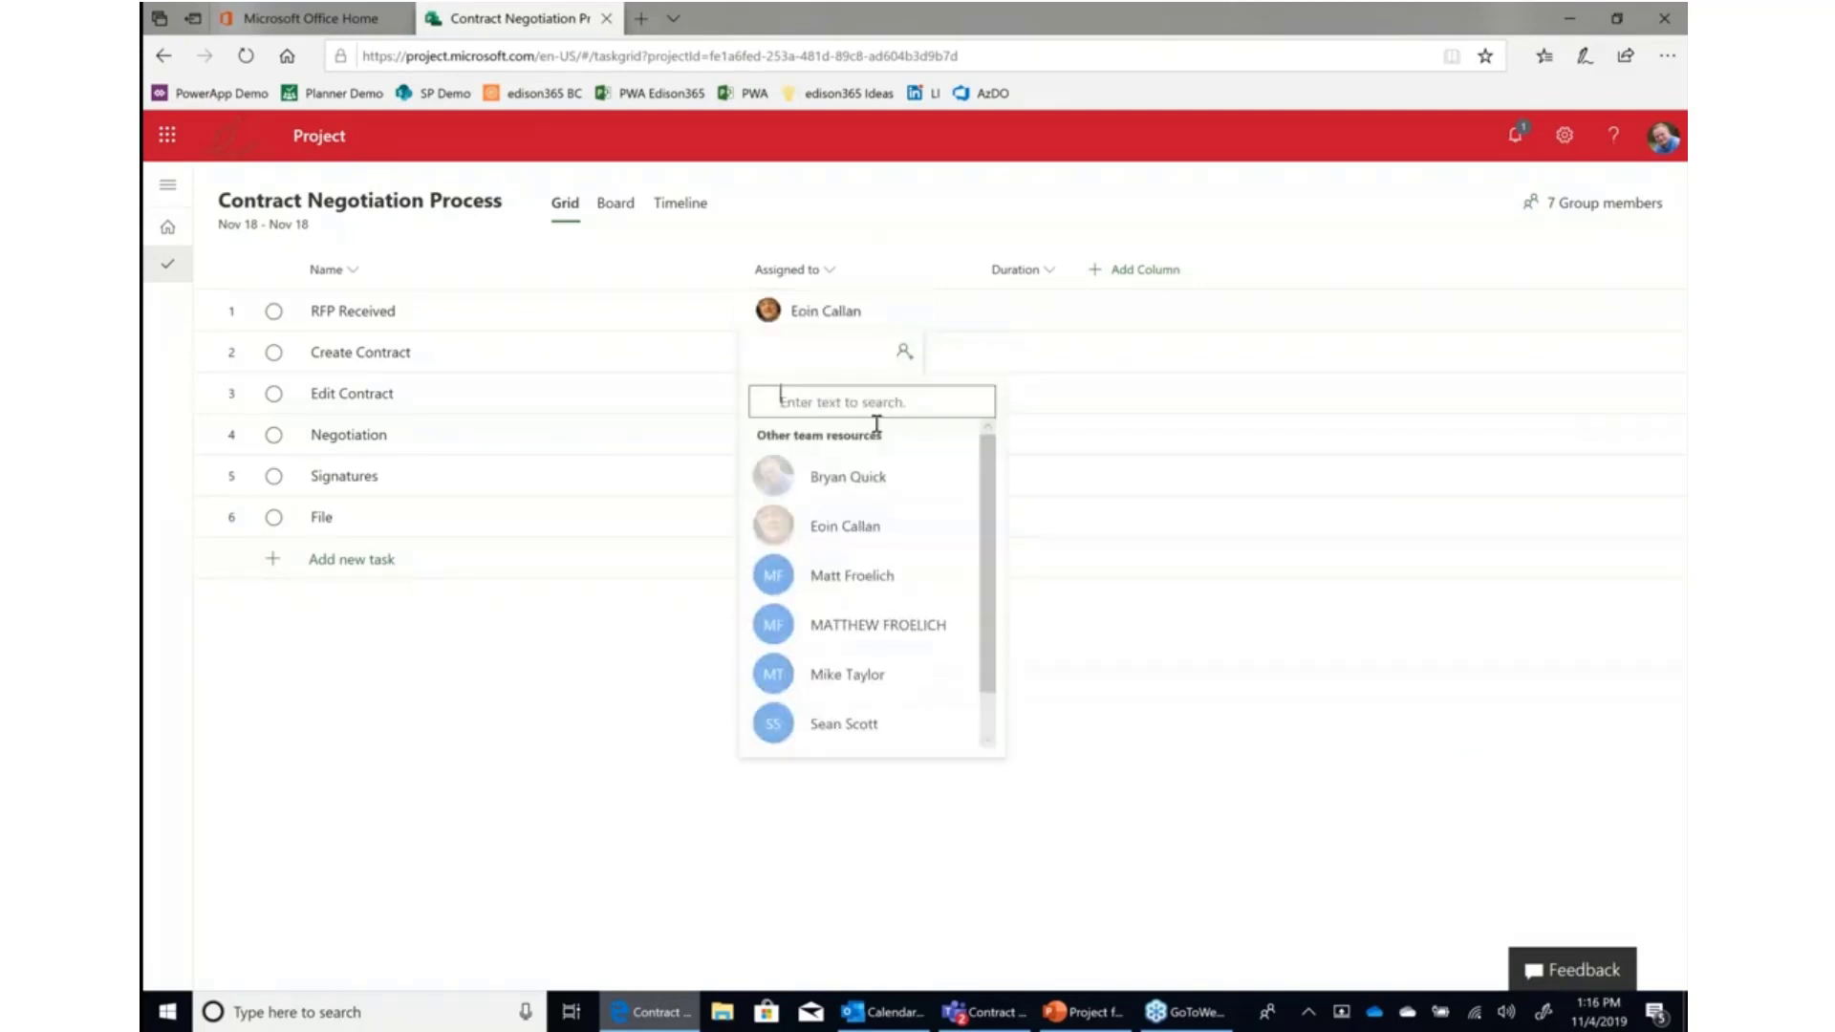
left_click(846, 582)
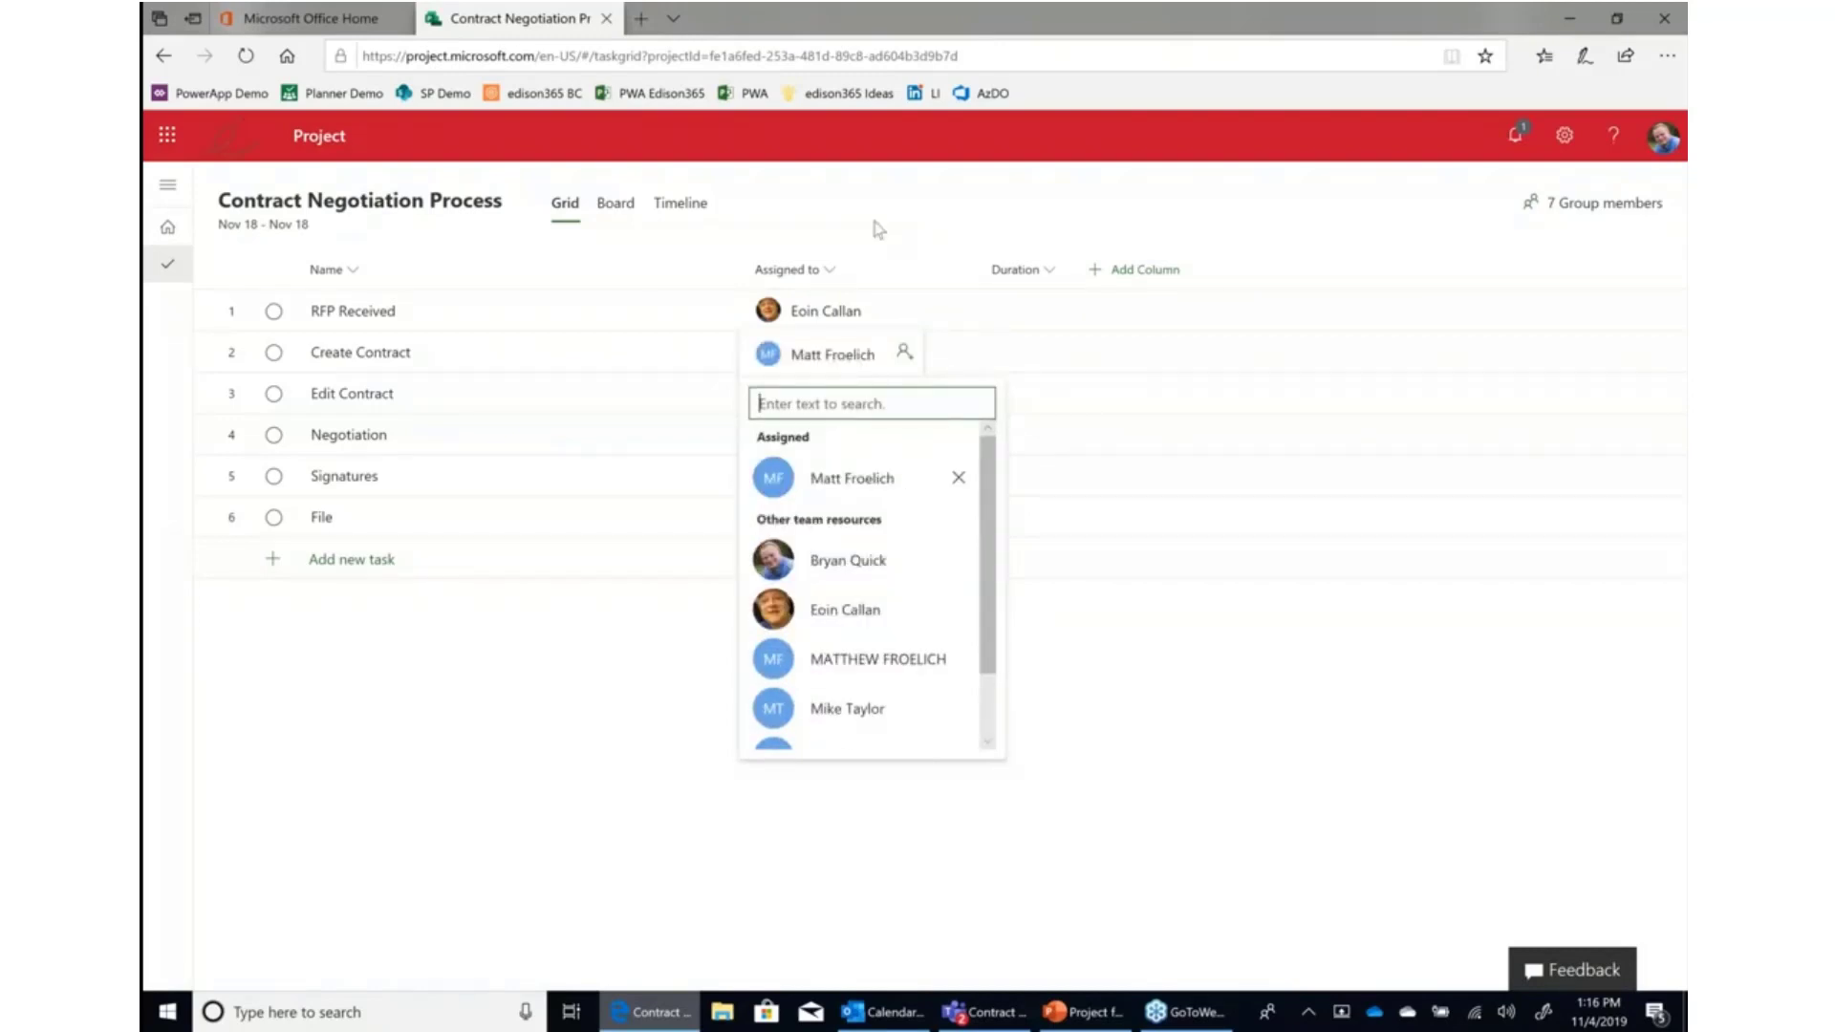
left_click(878, 229)
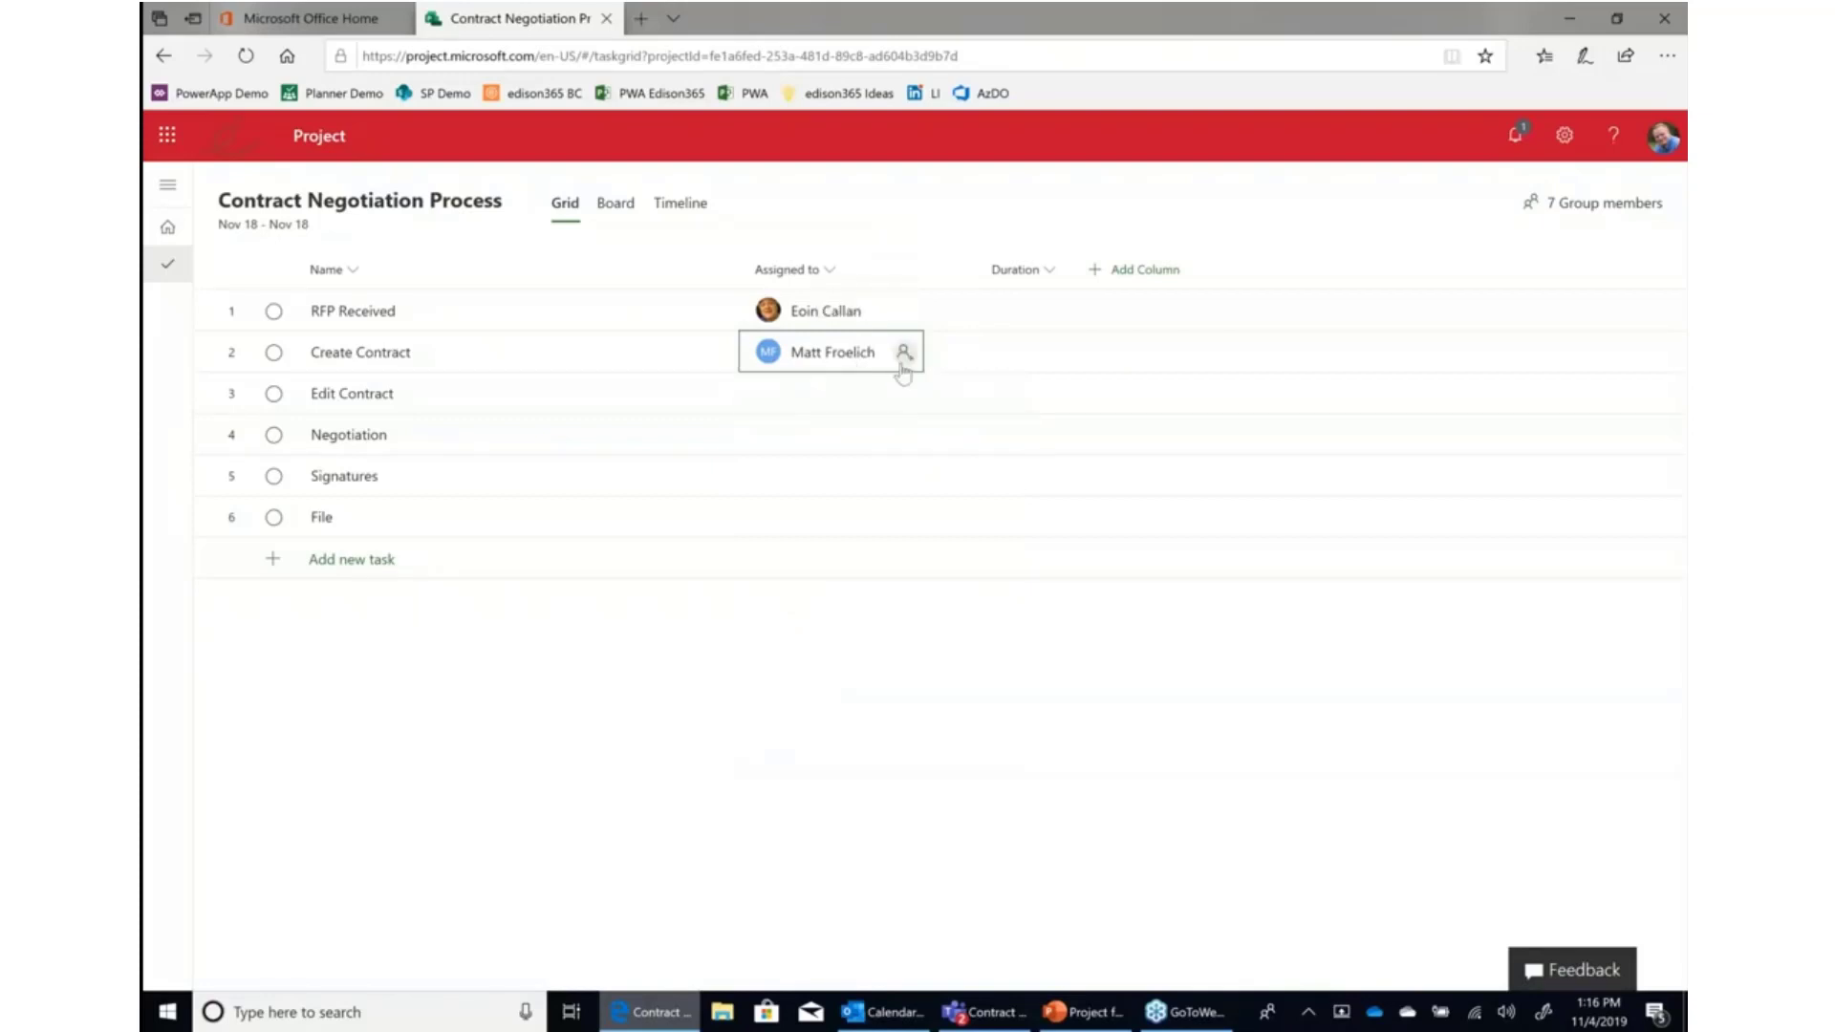
left_click(904, 395)
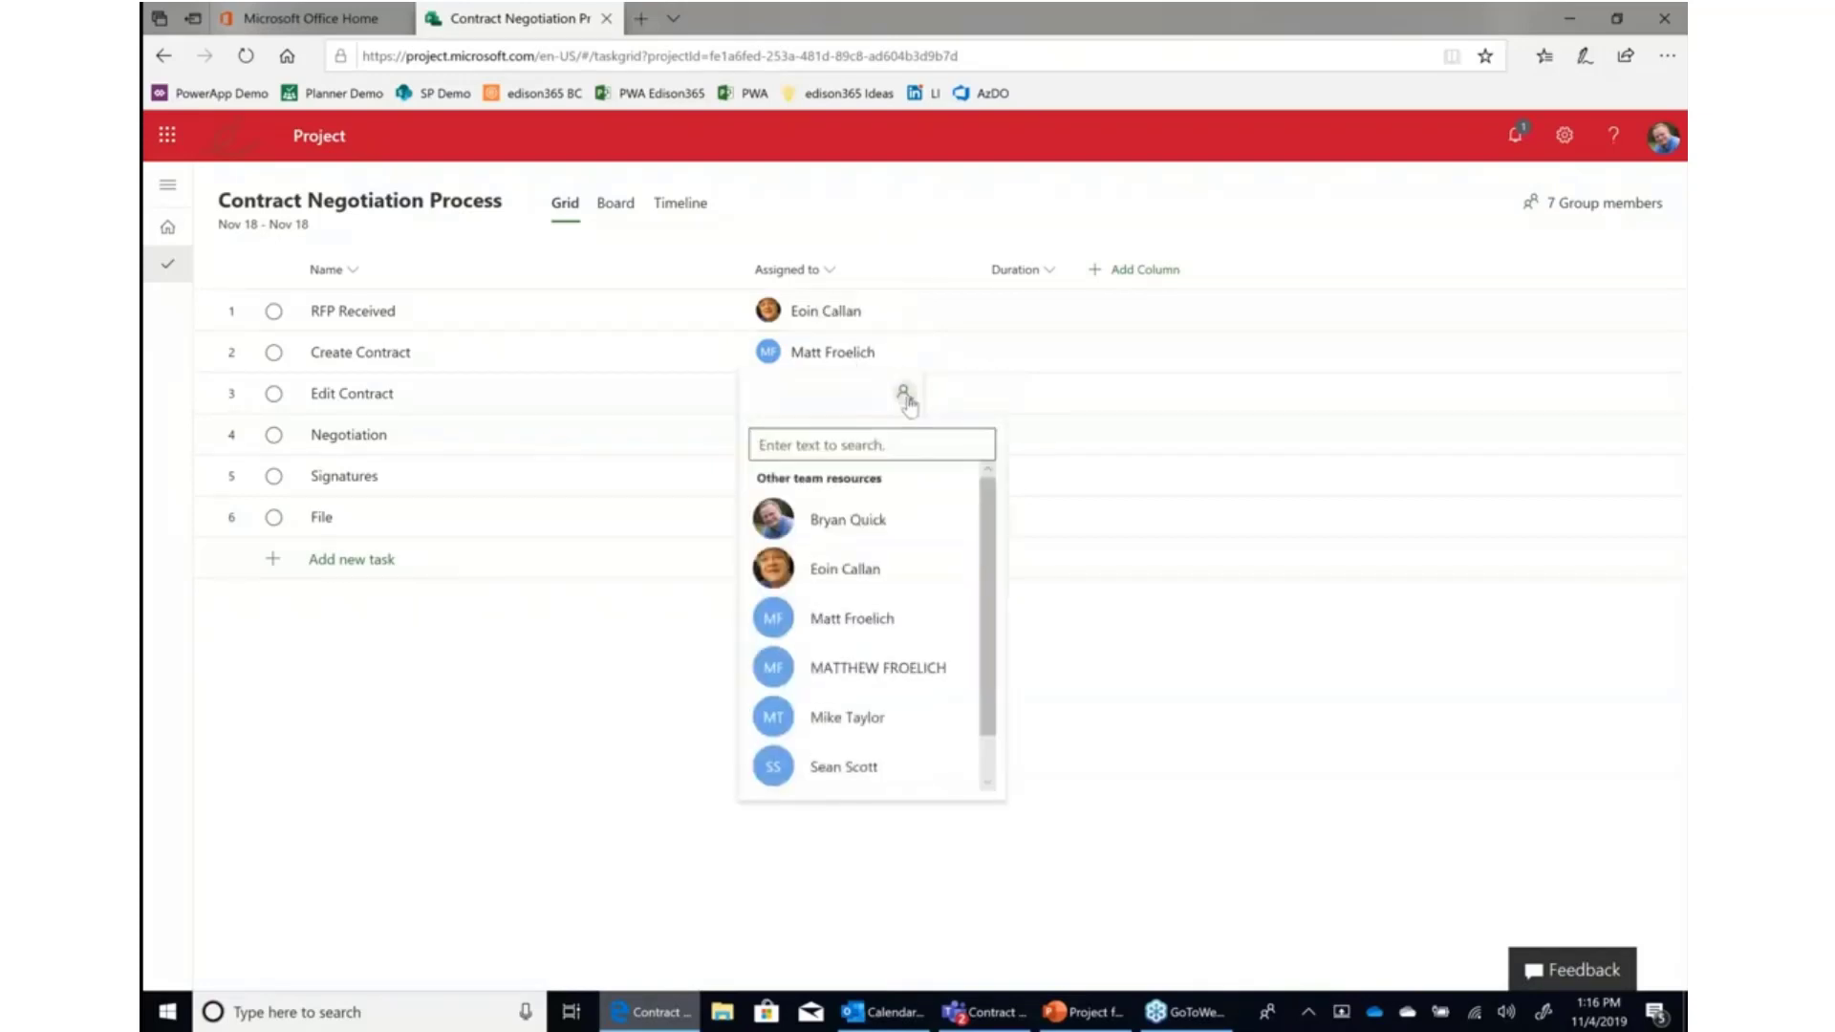
left_click(903, 730)
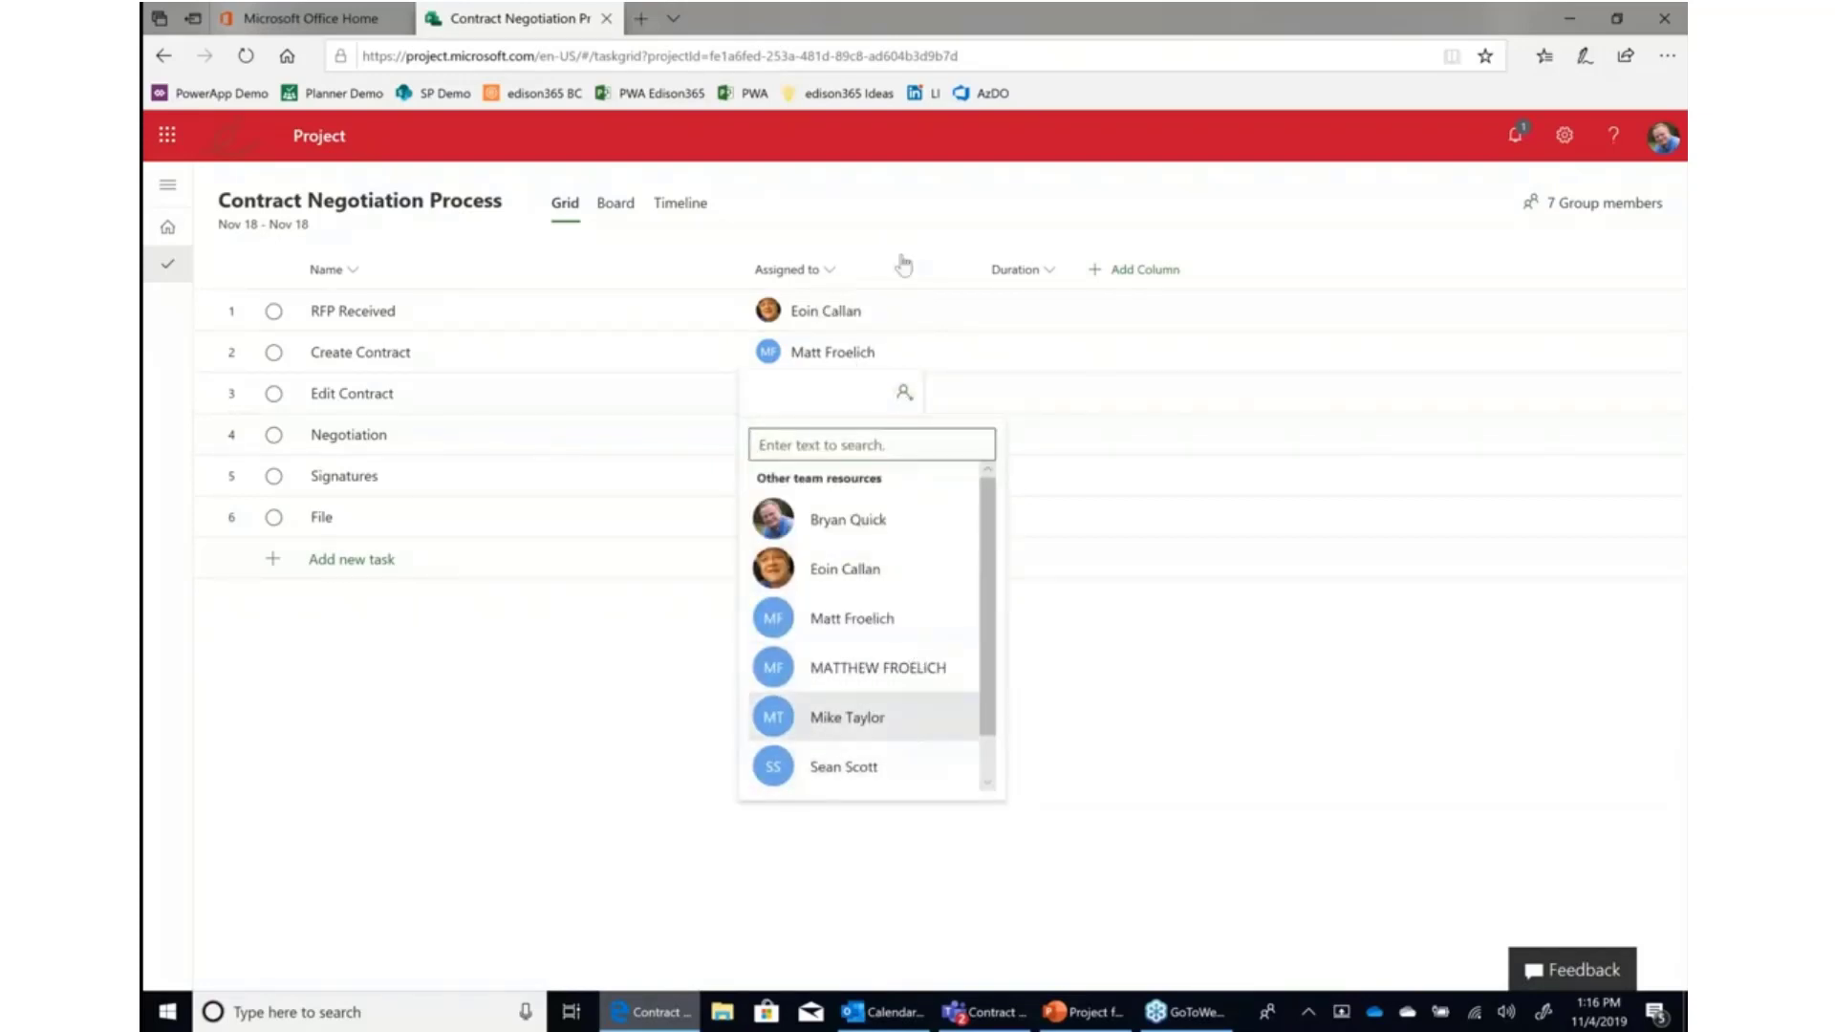
left_click(871, 227)
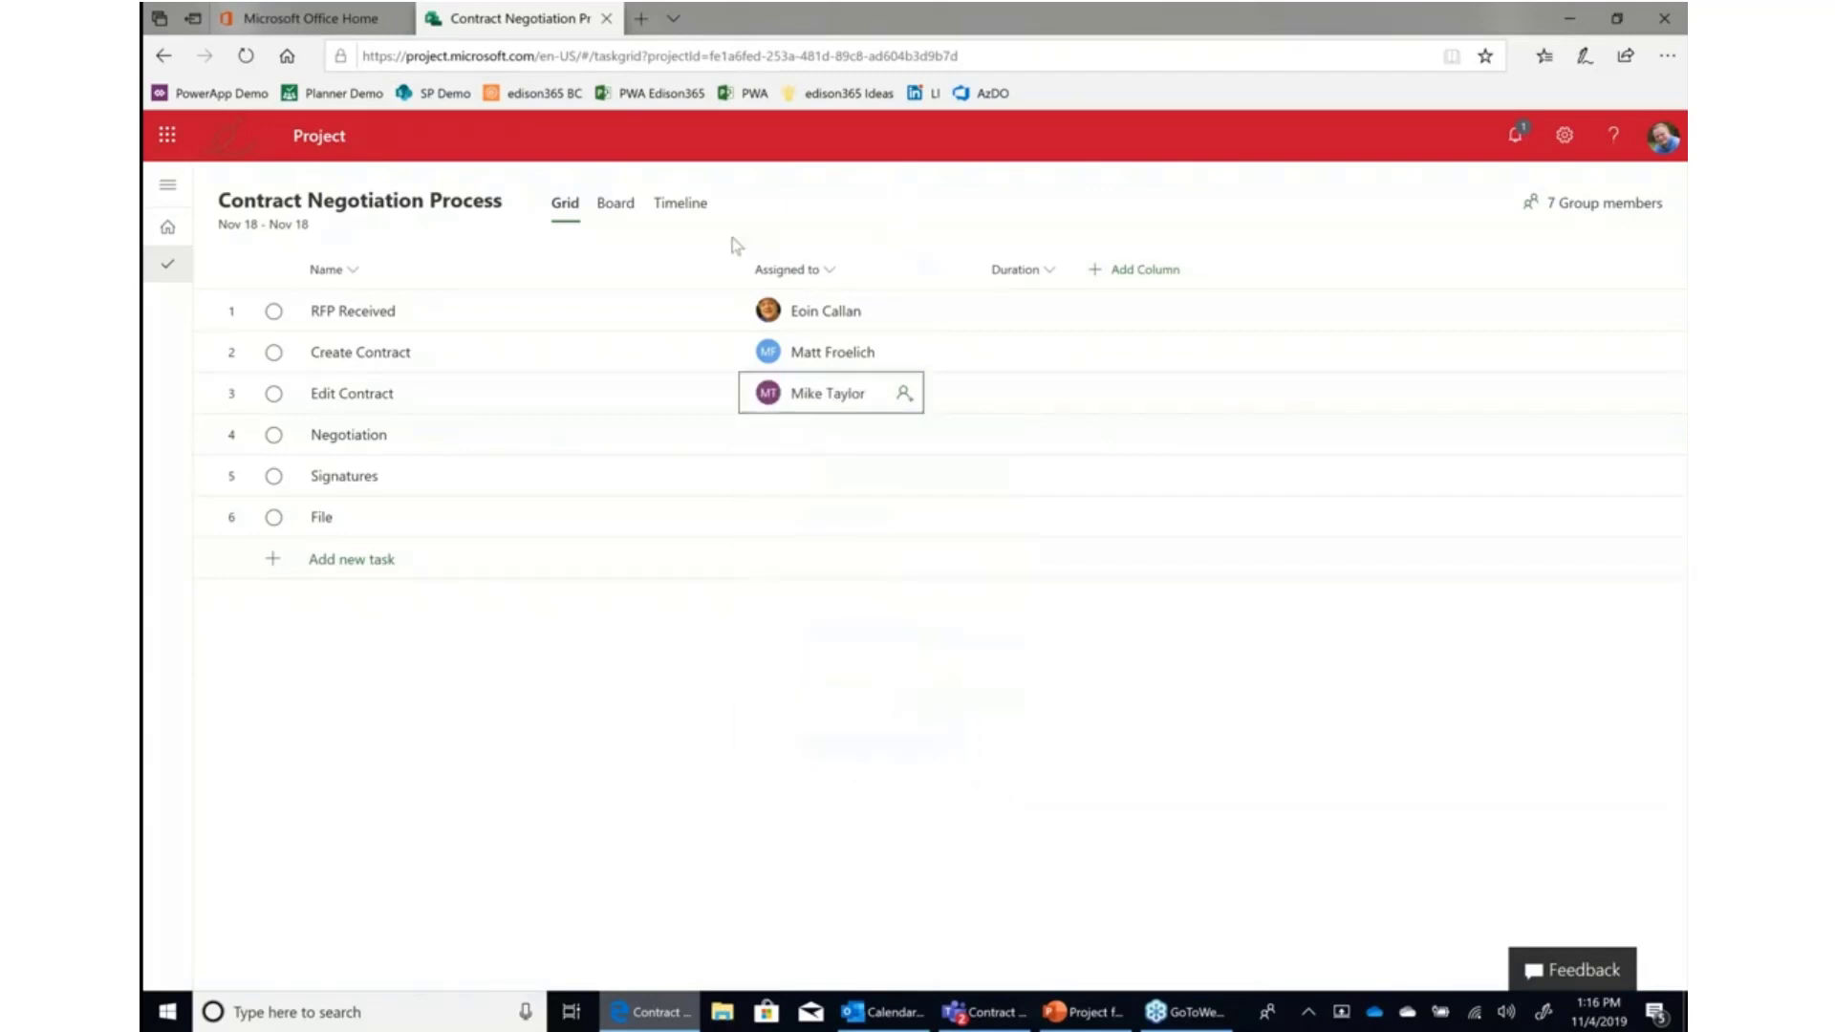
Set the duration of RFP Received to 2 days and Create Contract to 3 days.
left_click(1052, 319)
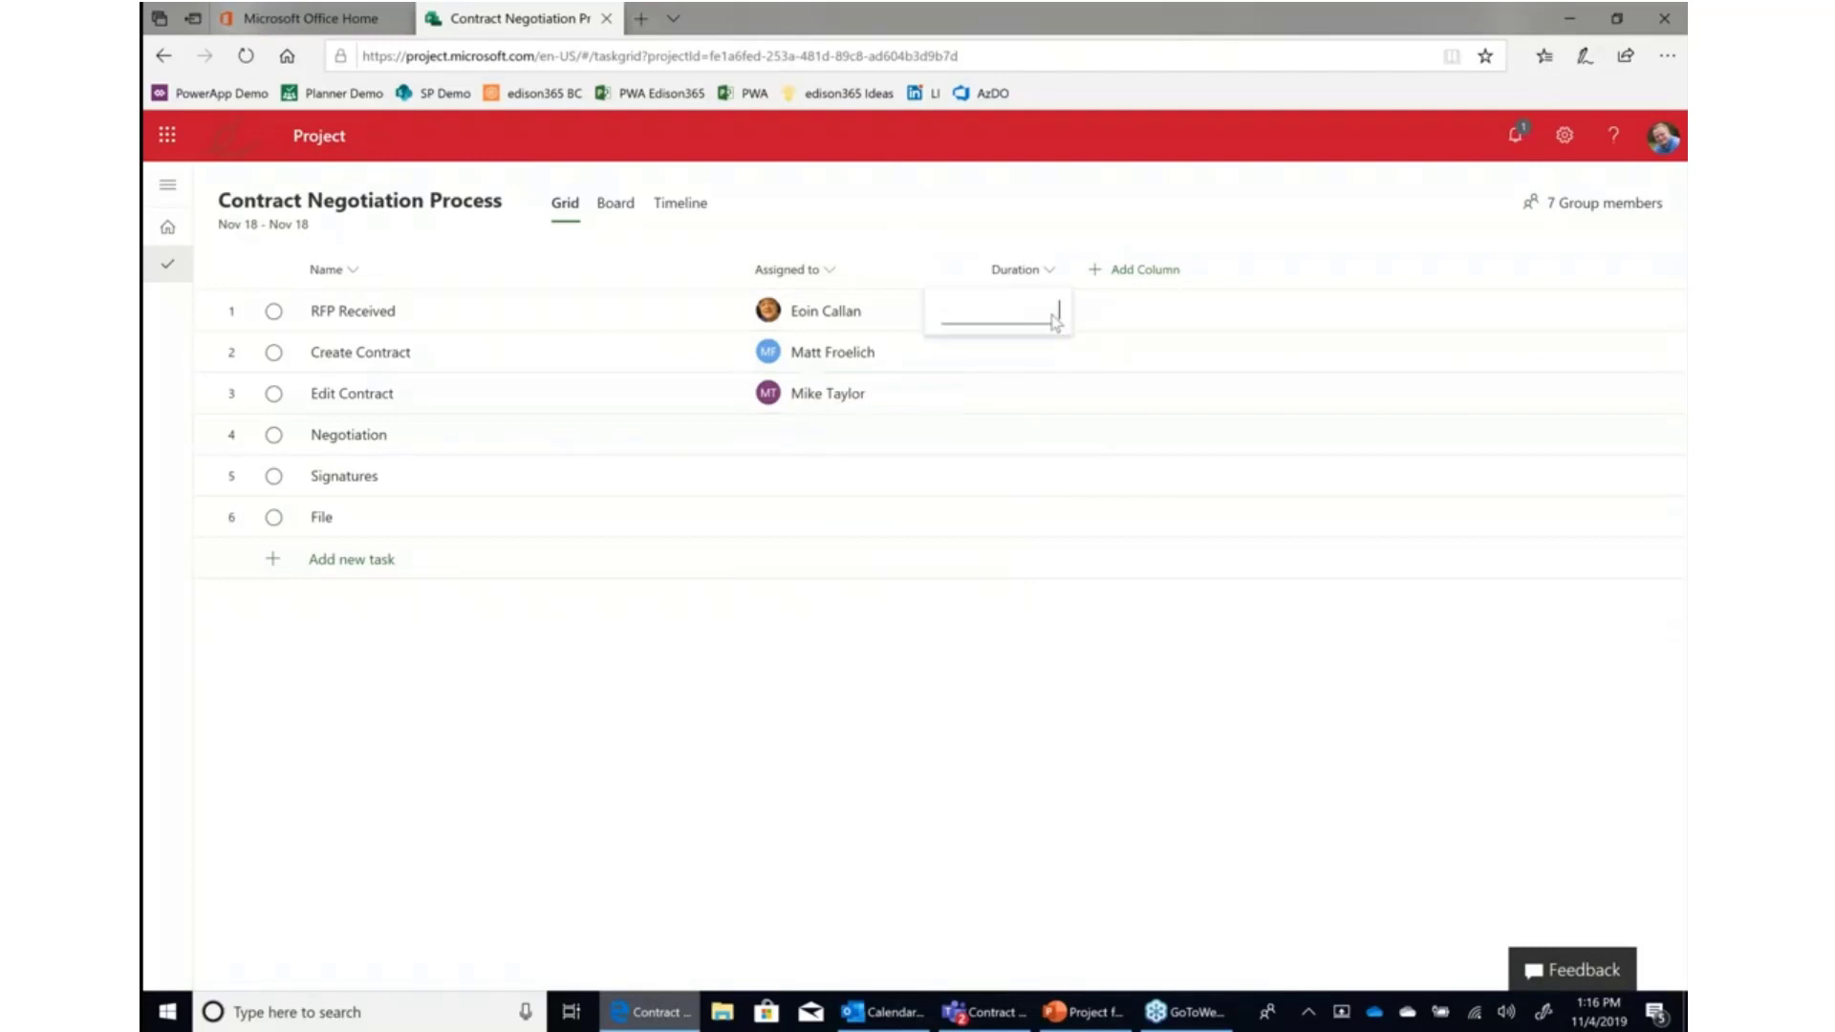
type("2d")
left_click(1056, 364)
type("3d")
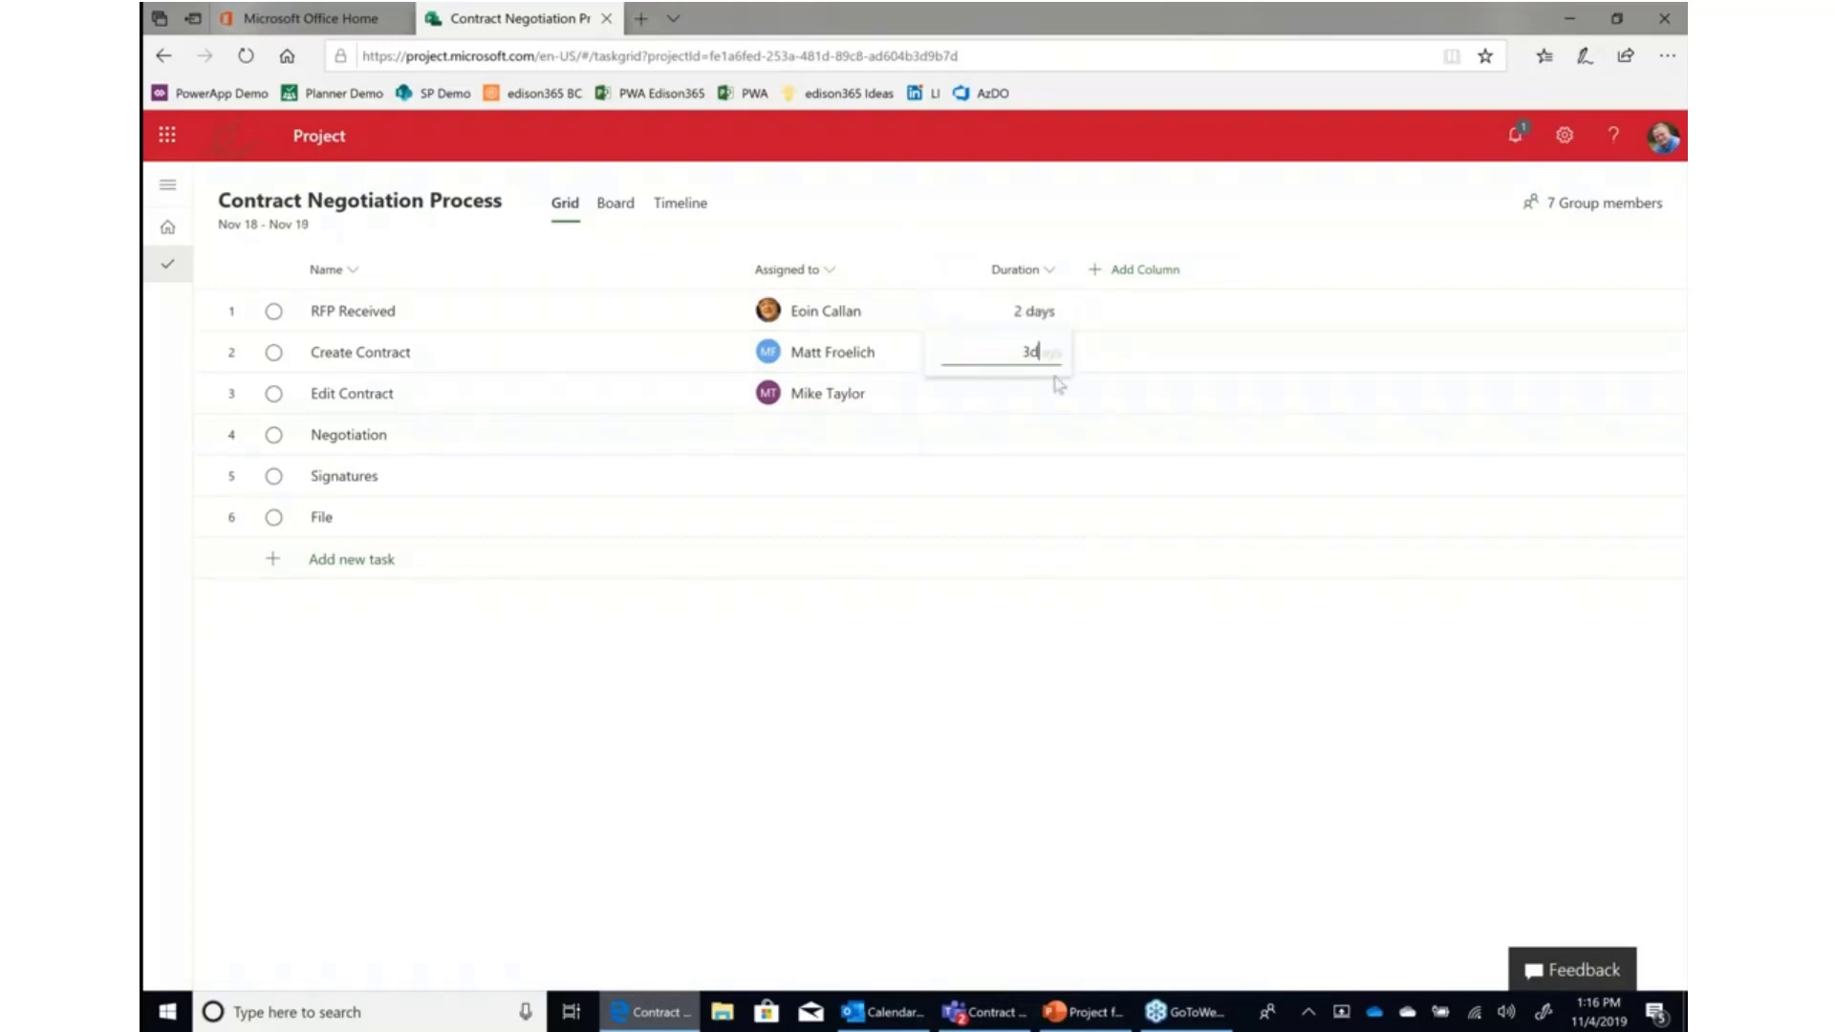
left_click(1051, 531)
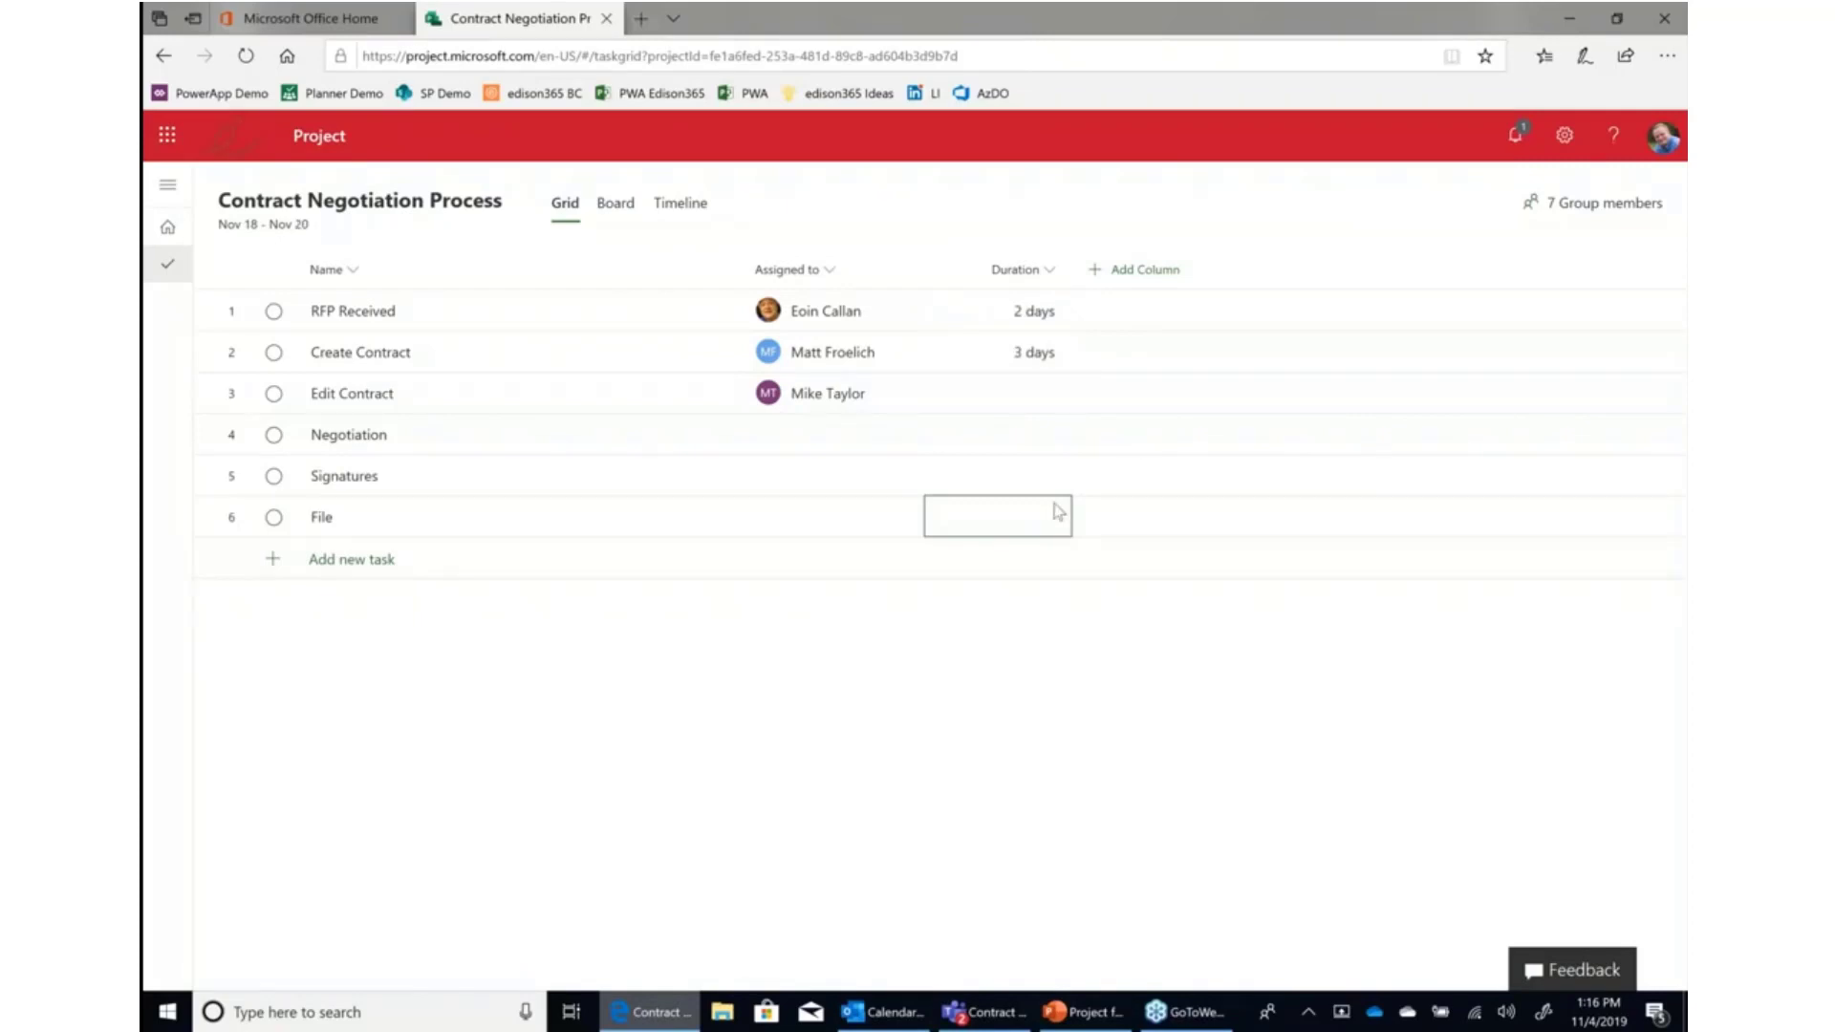
Add the % complete and Depends on (before) columns to the task grid.
left_click(1159, 276)
left_click(1156, 315)
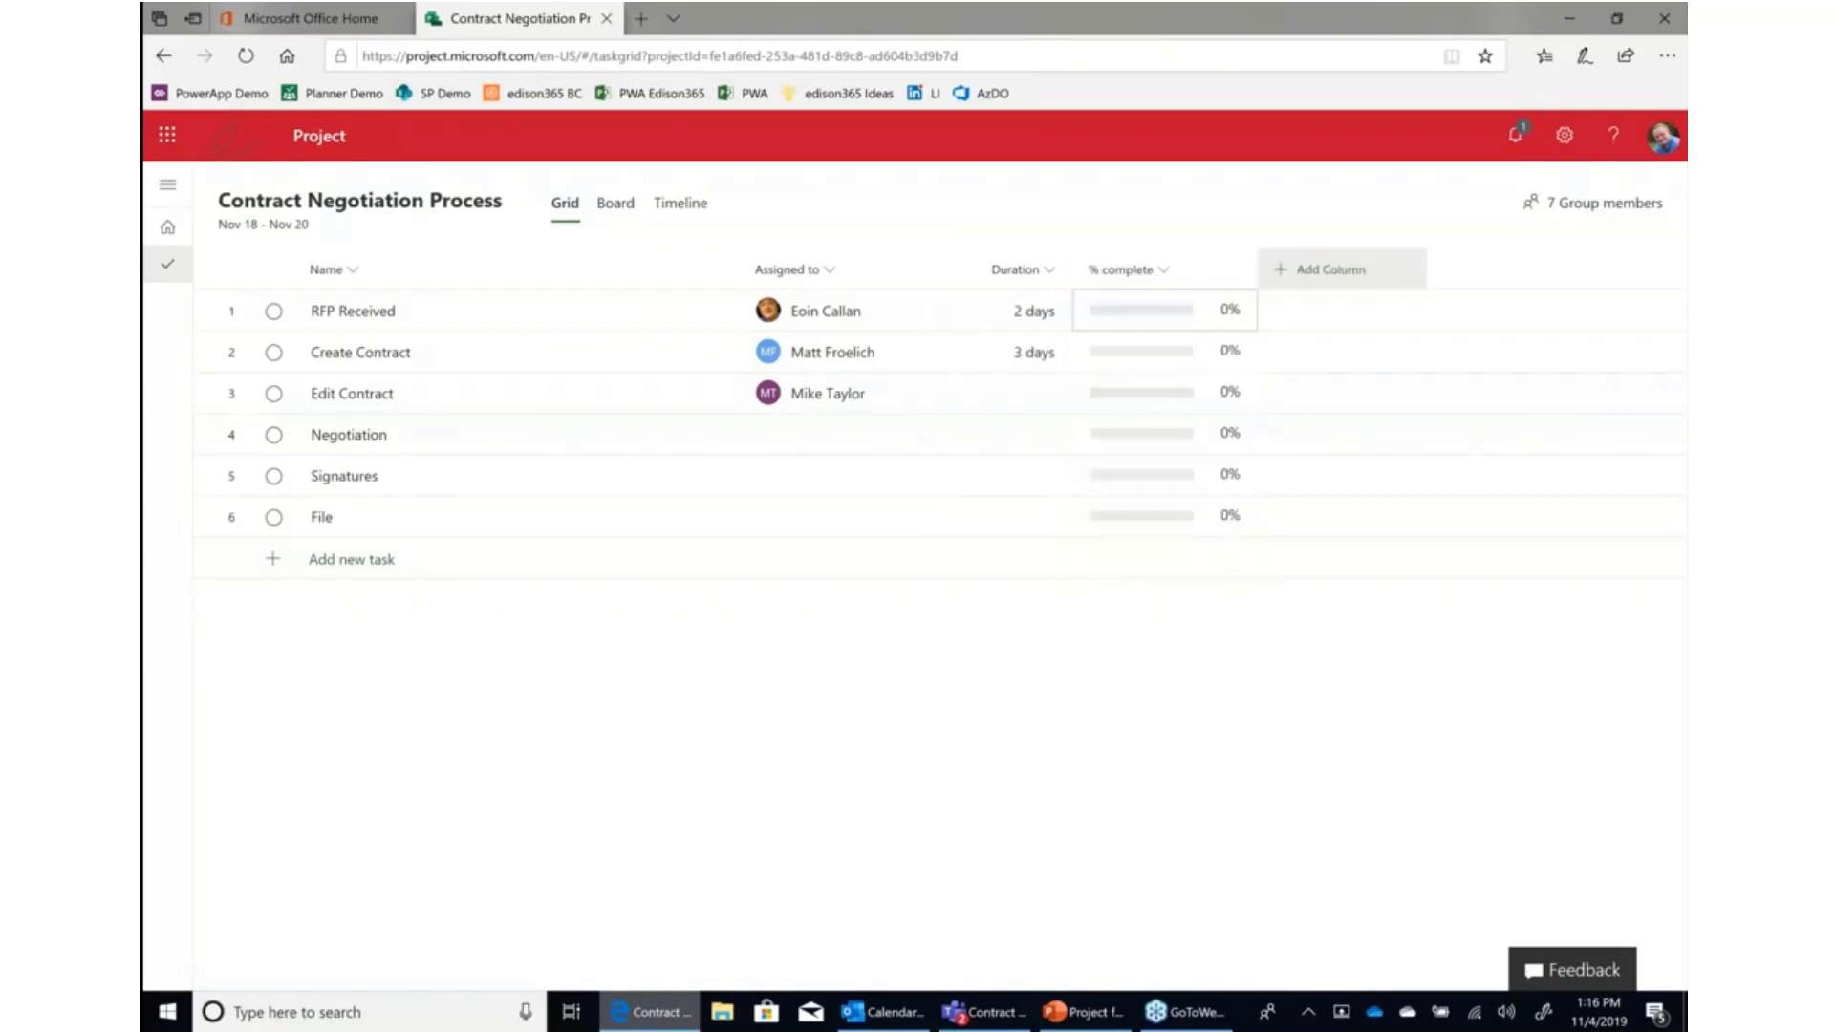
left_click(1366, 276)
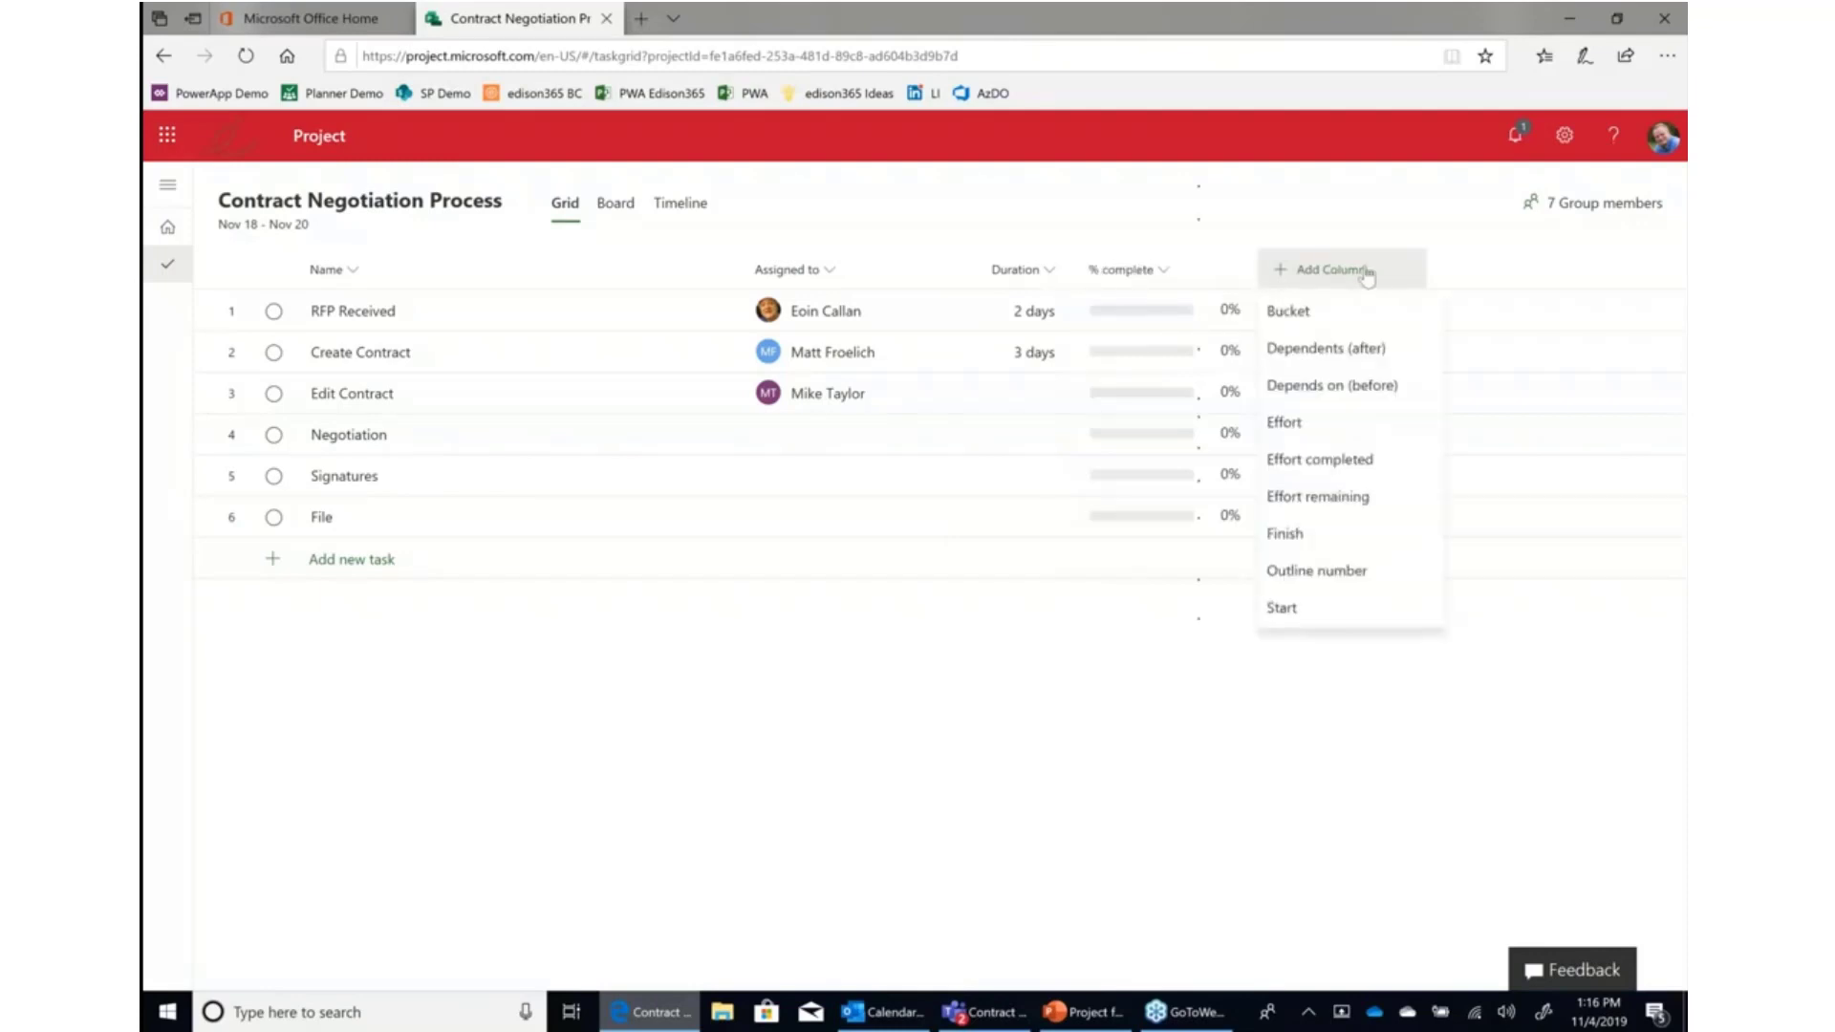
left_click(1352, 395)
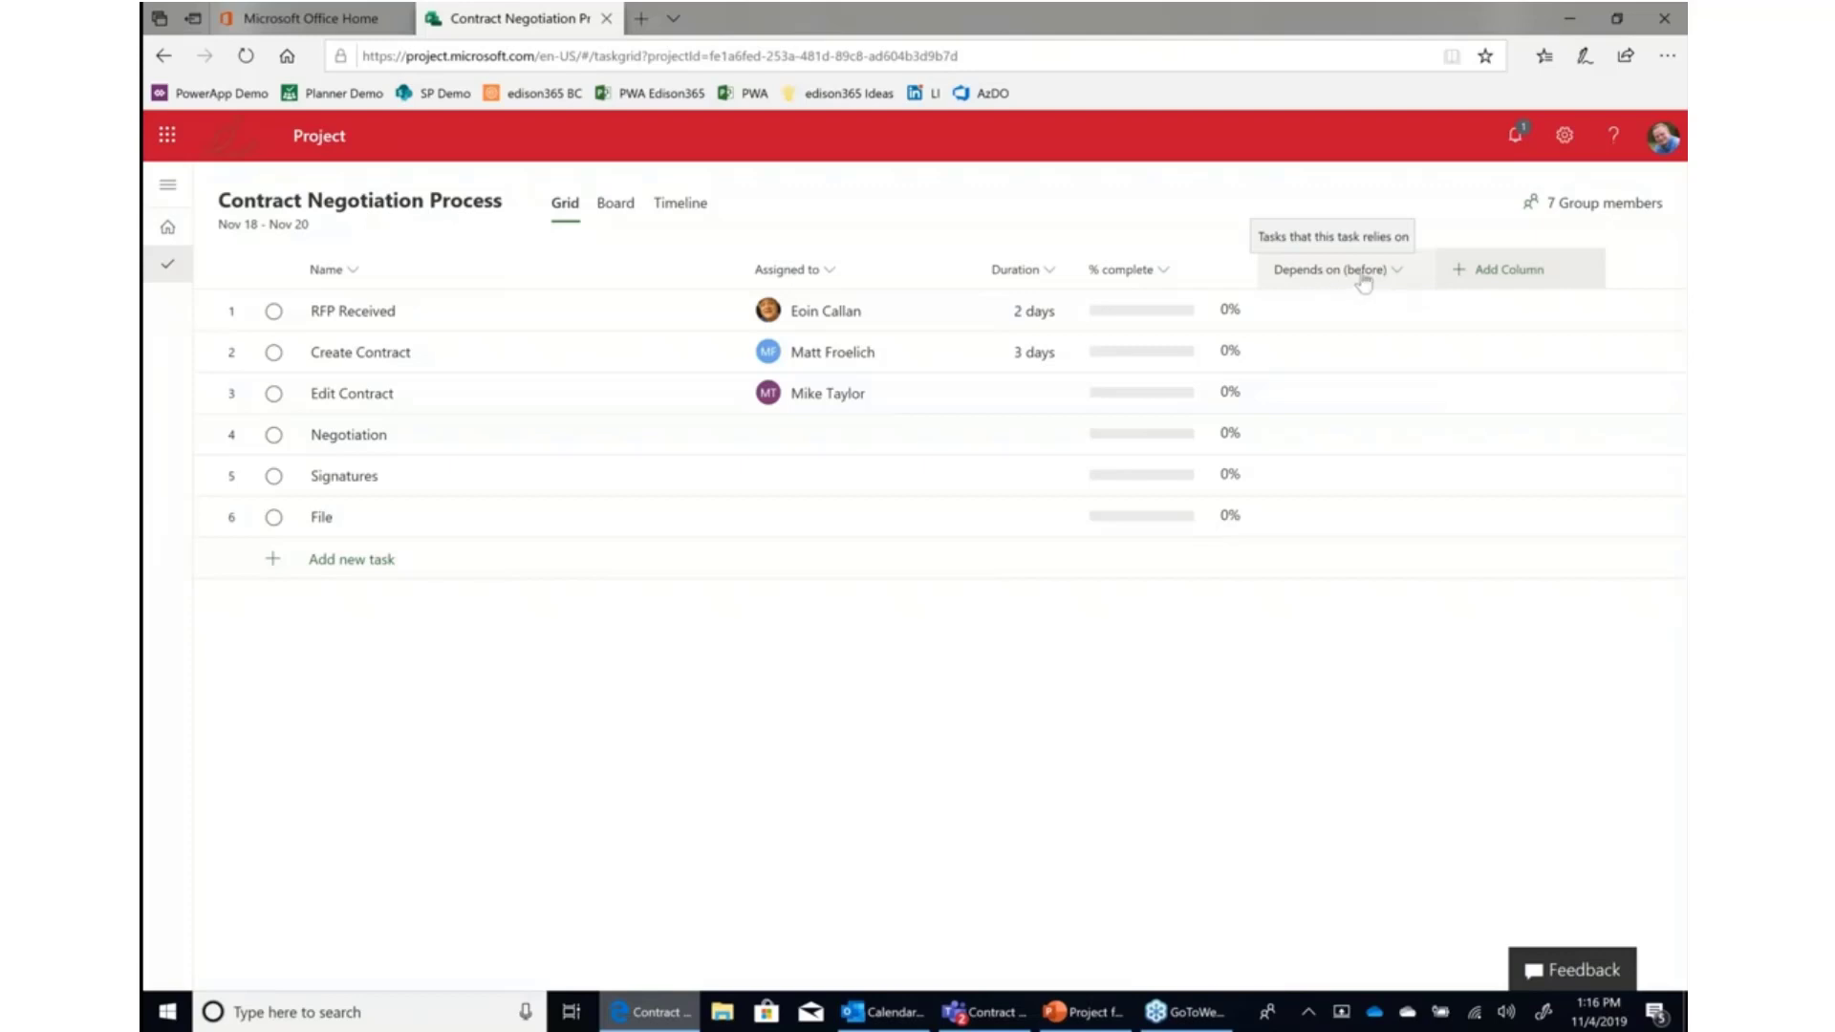
Add the Start column to the task grid and place it right after the Duration column.
left_click(1538, 278)
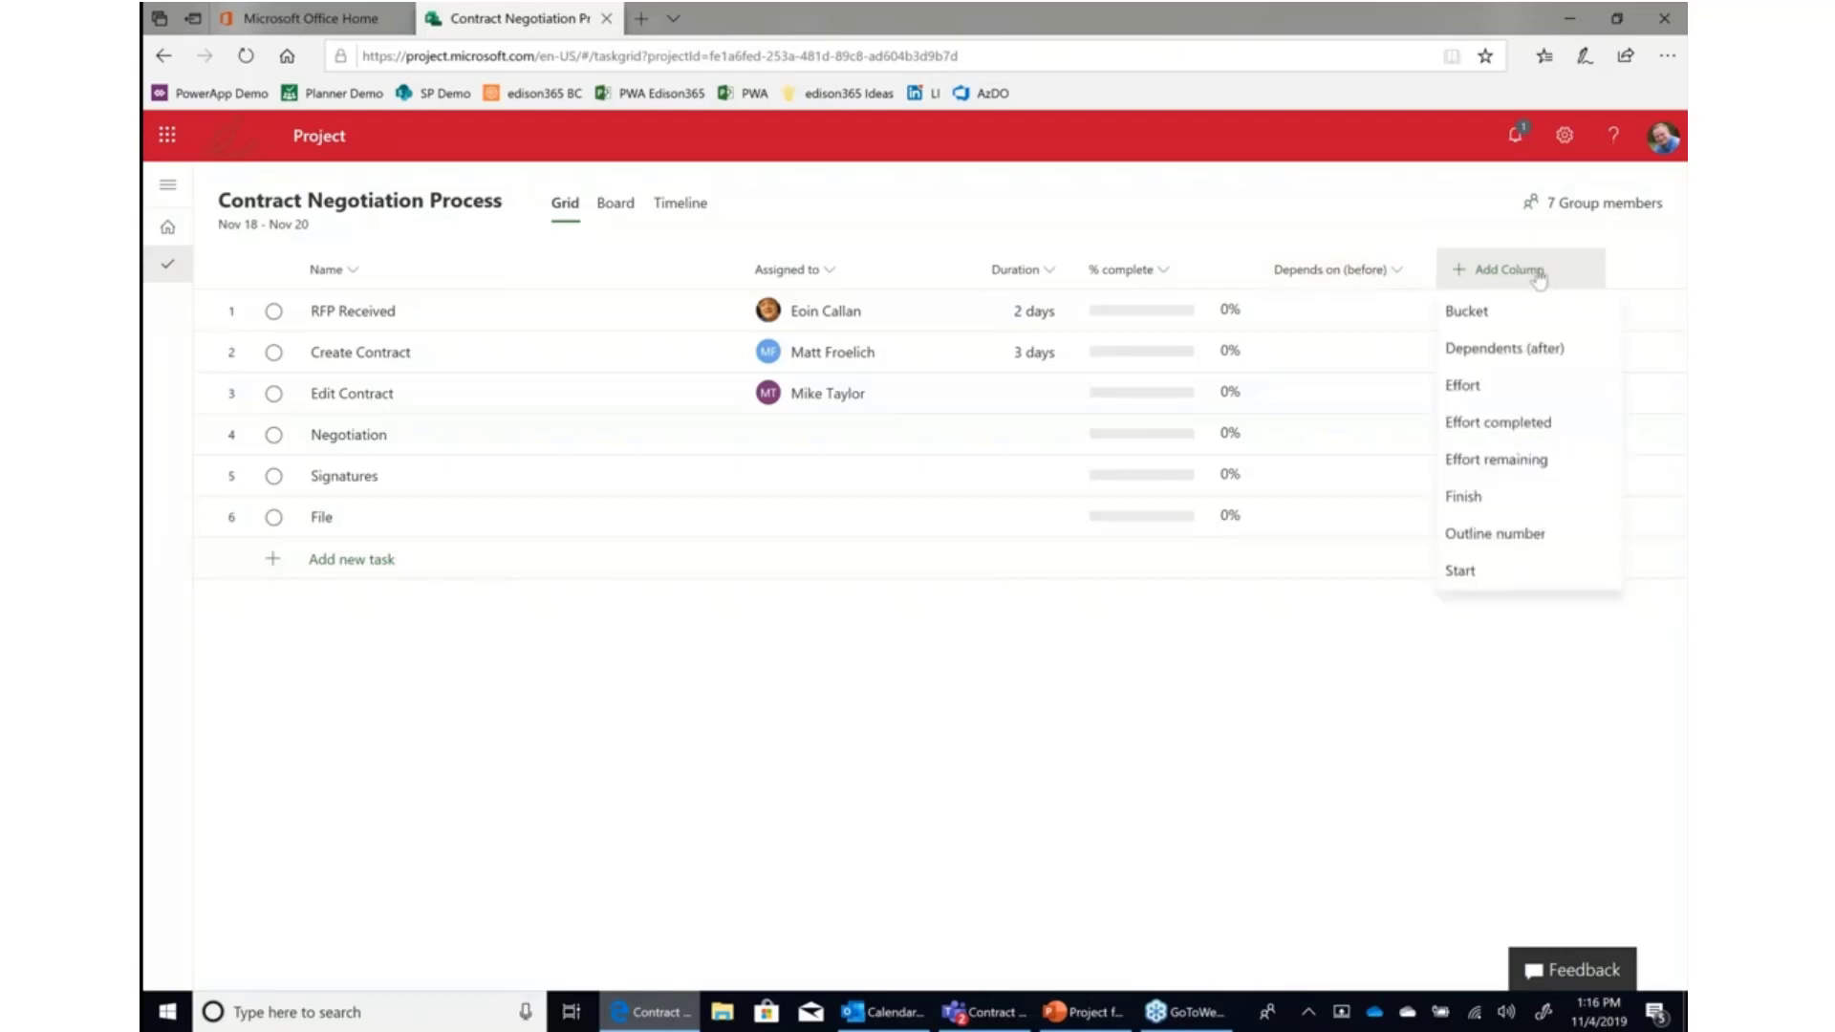
left_click(1479, 579)
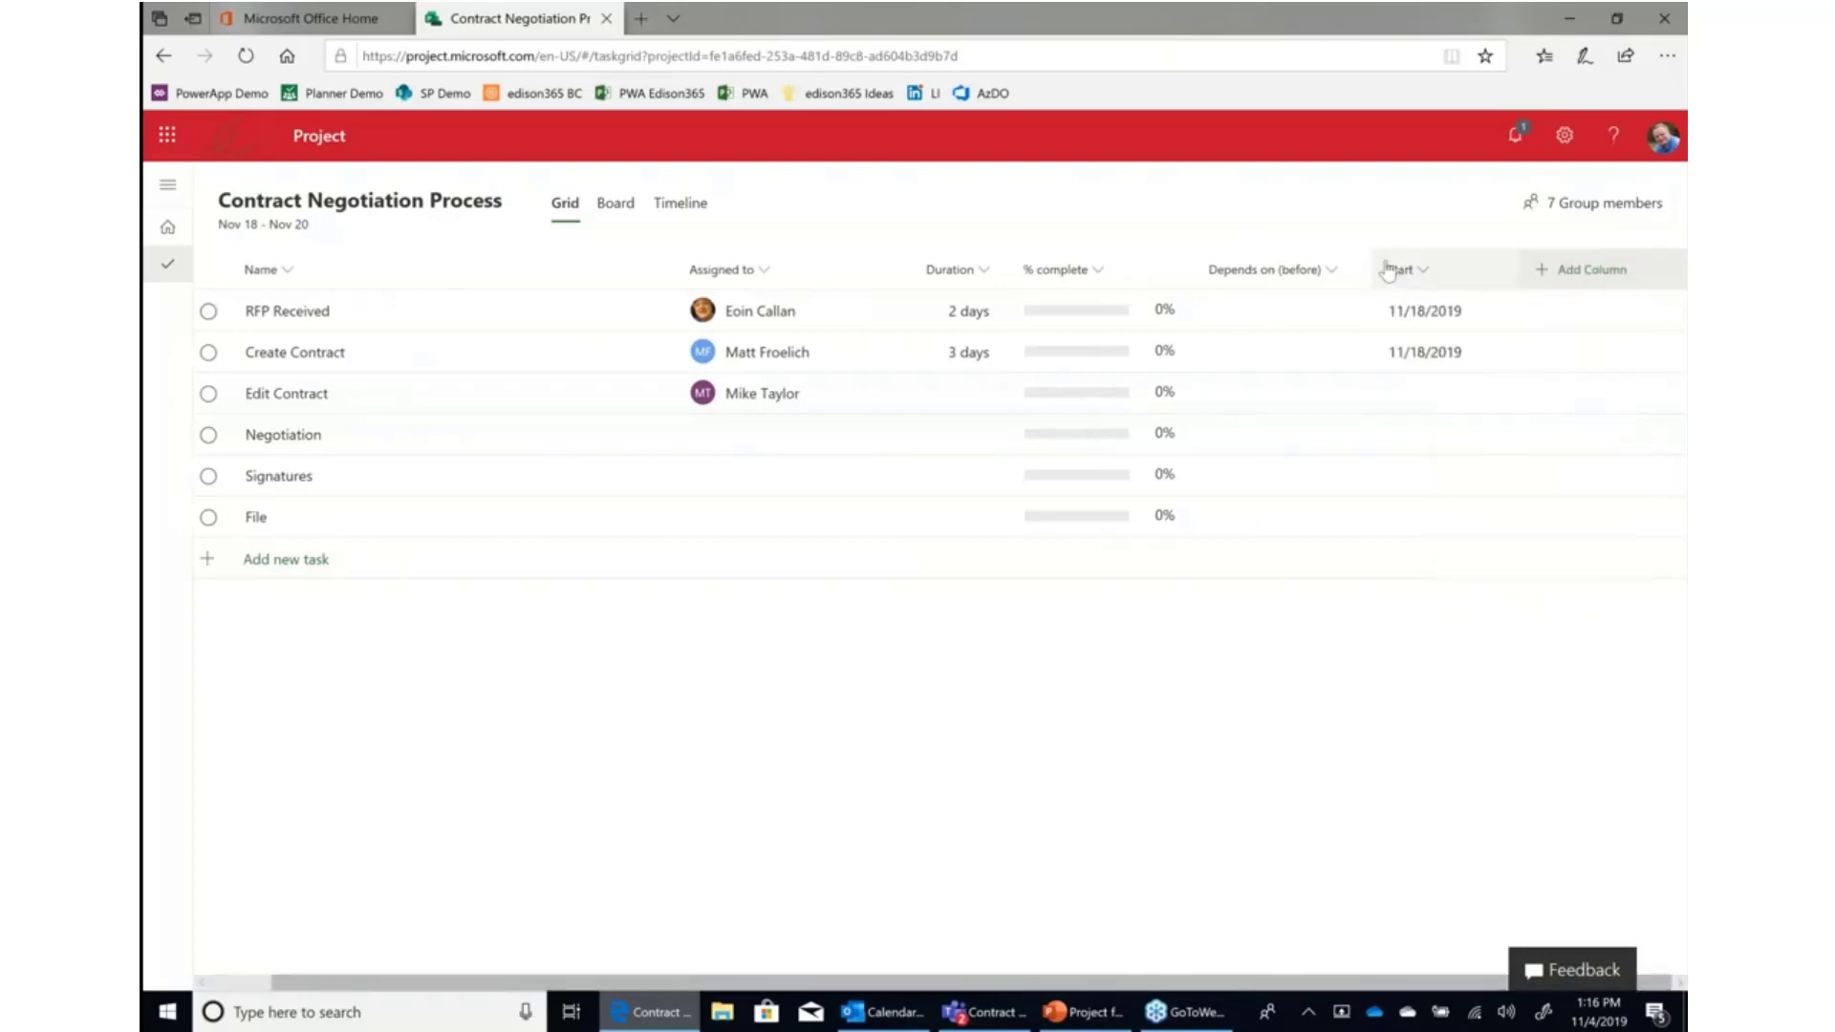
left_click_drag(1387, 271, 907, 287)
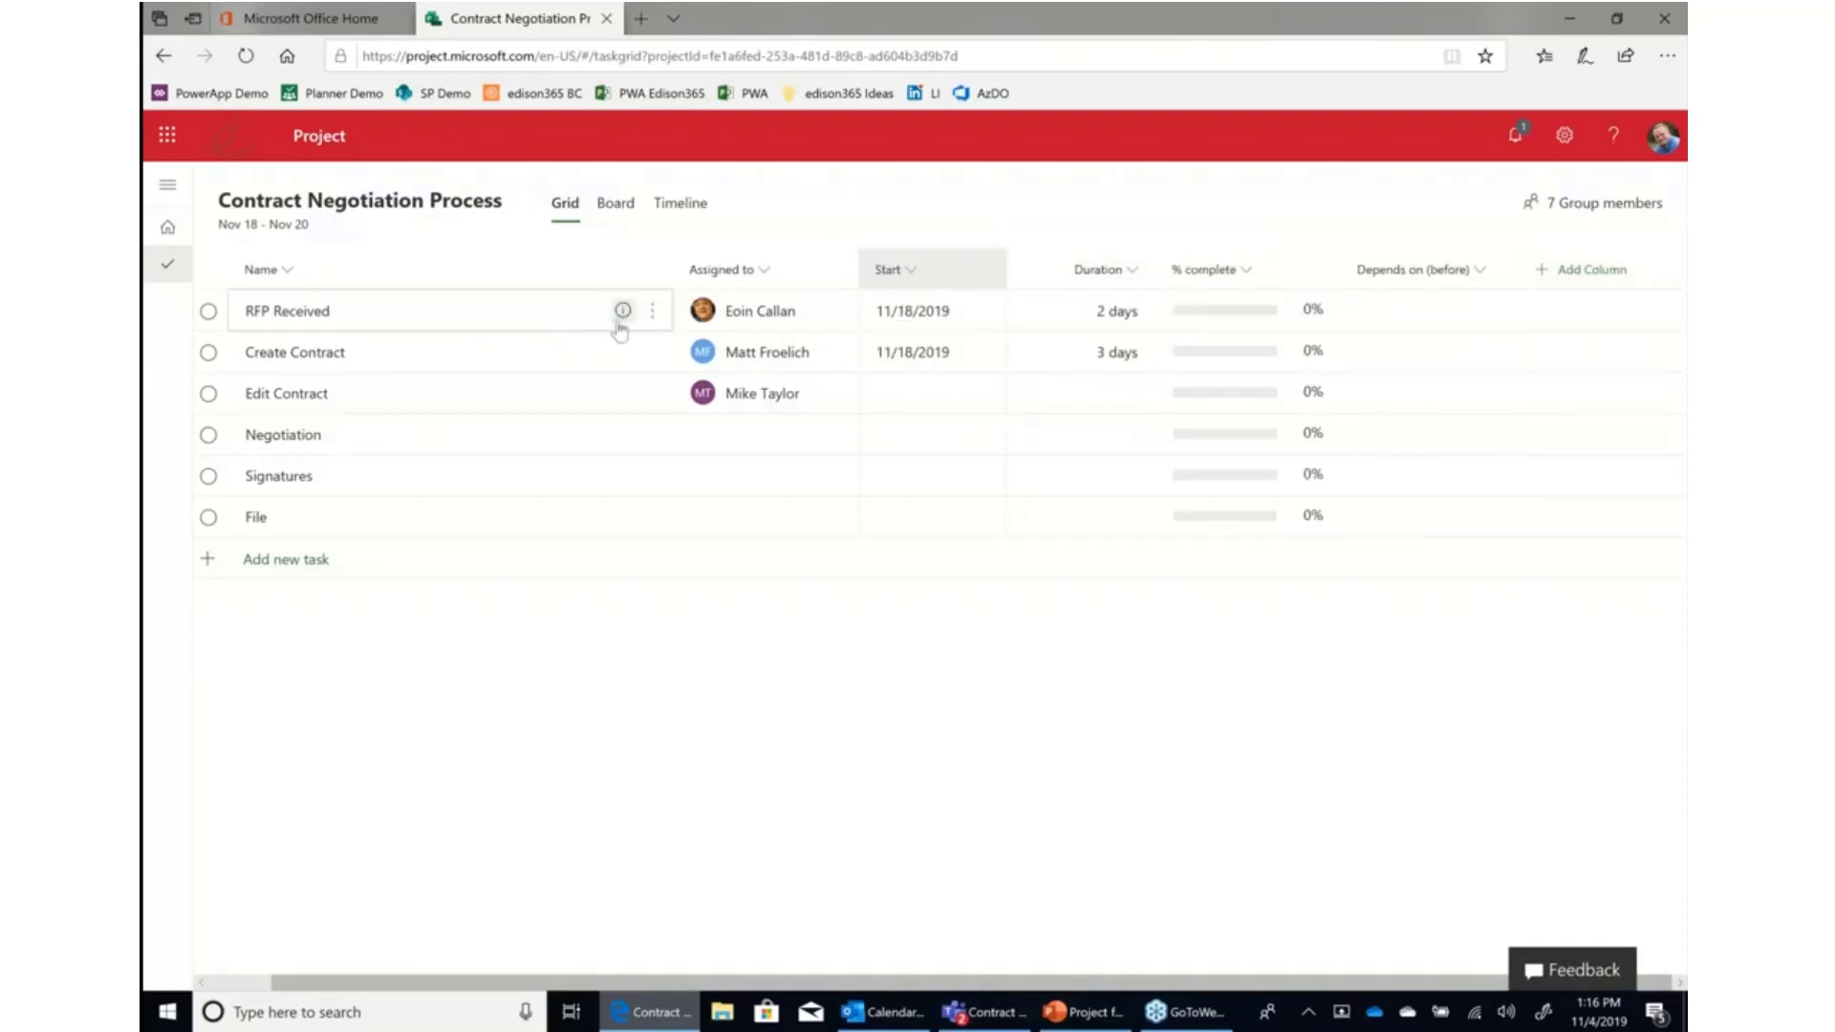
left_click_drag(929, 984, 866, 984)
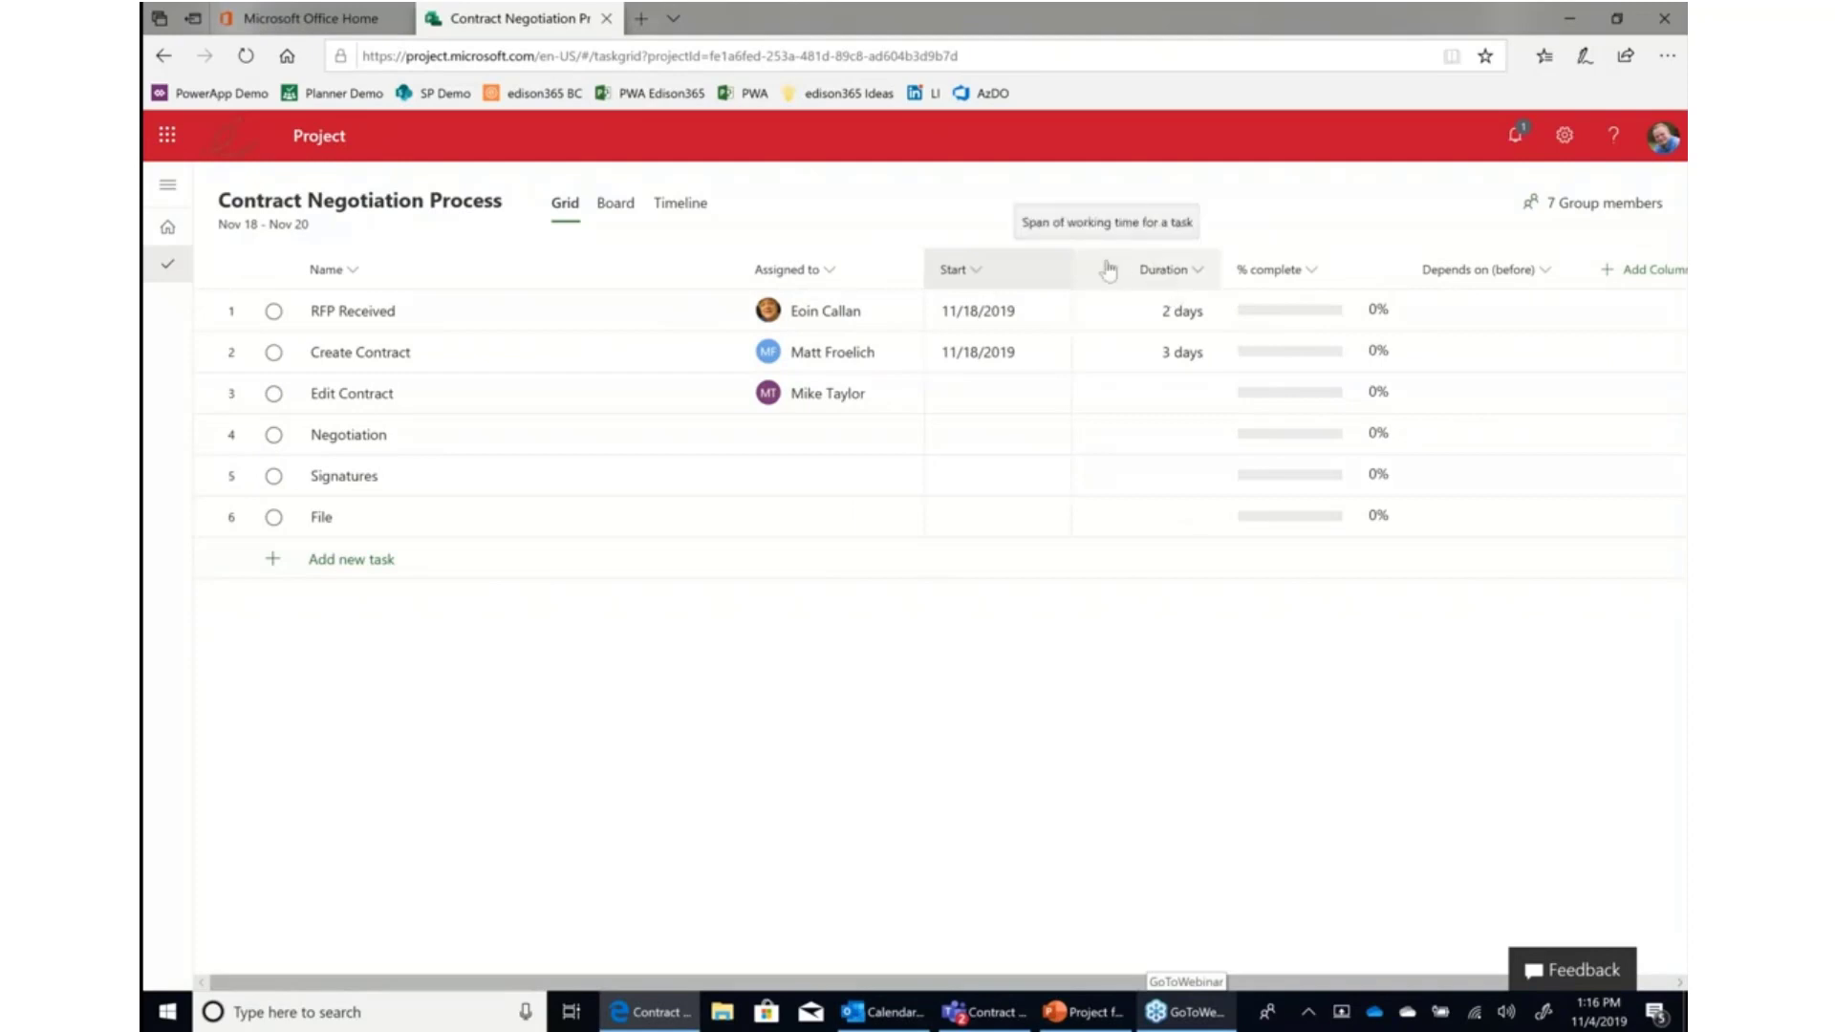
left_click_drag(1108, 271, 935, 266)
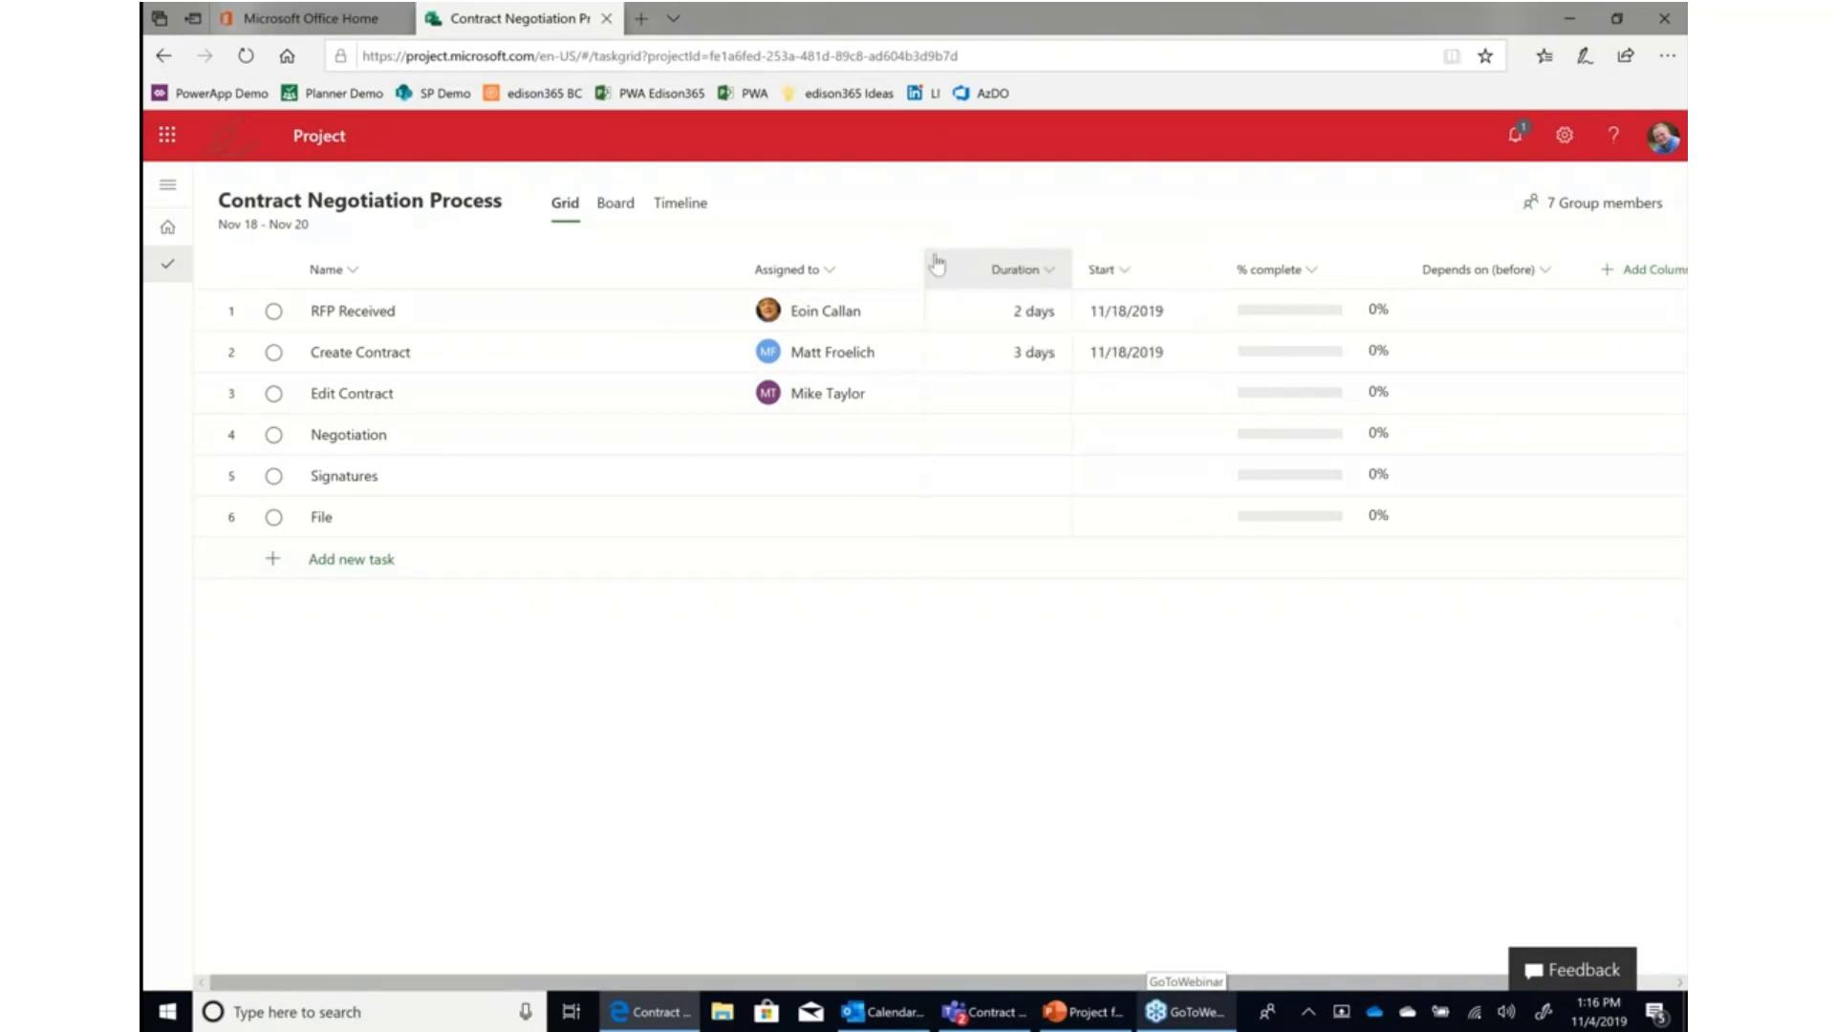
Add the Effort column and move it between the Duration and Start columns.
left_click(1654, 271)
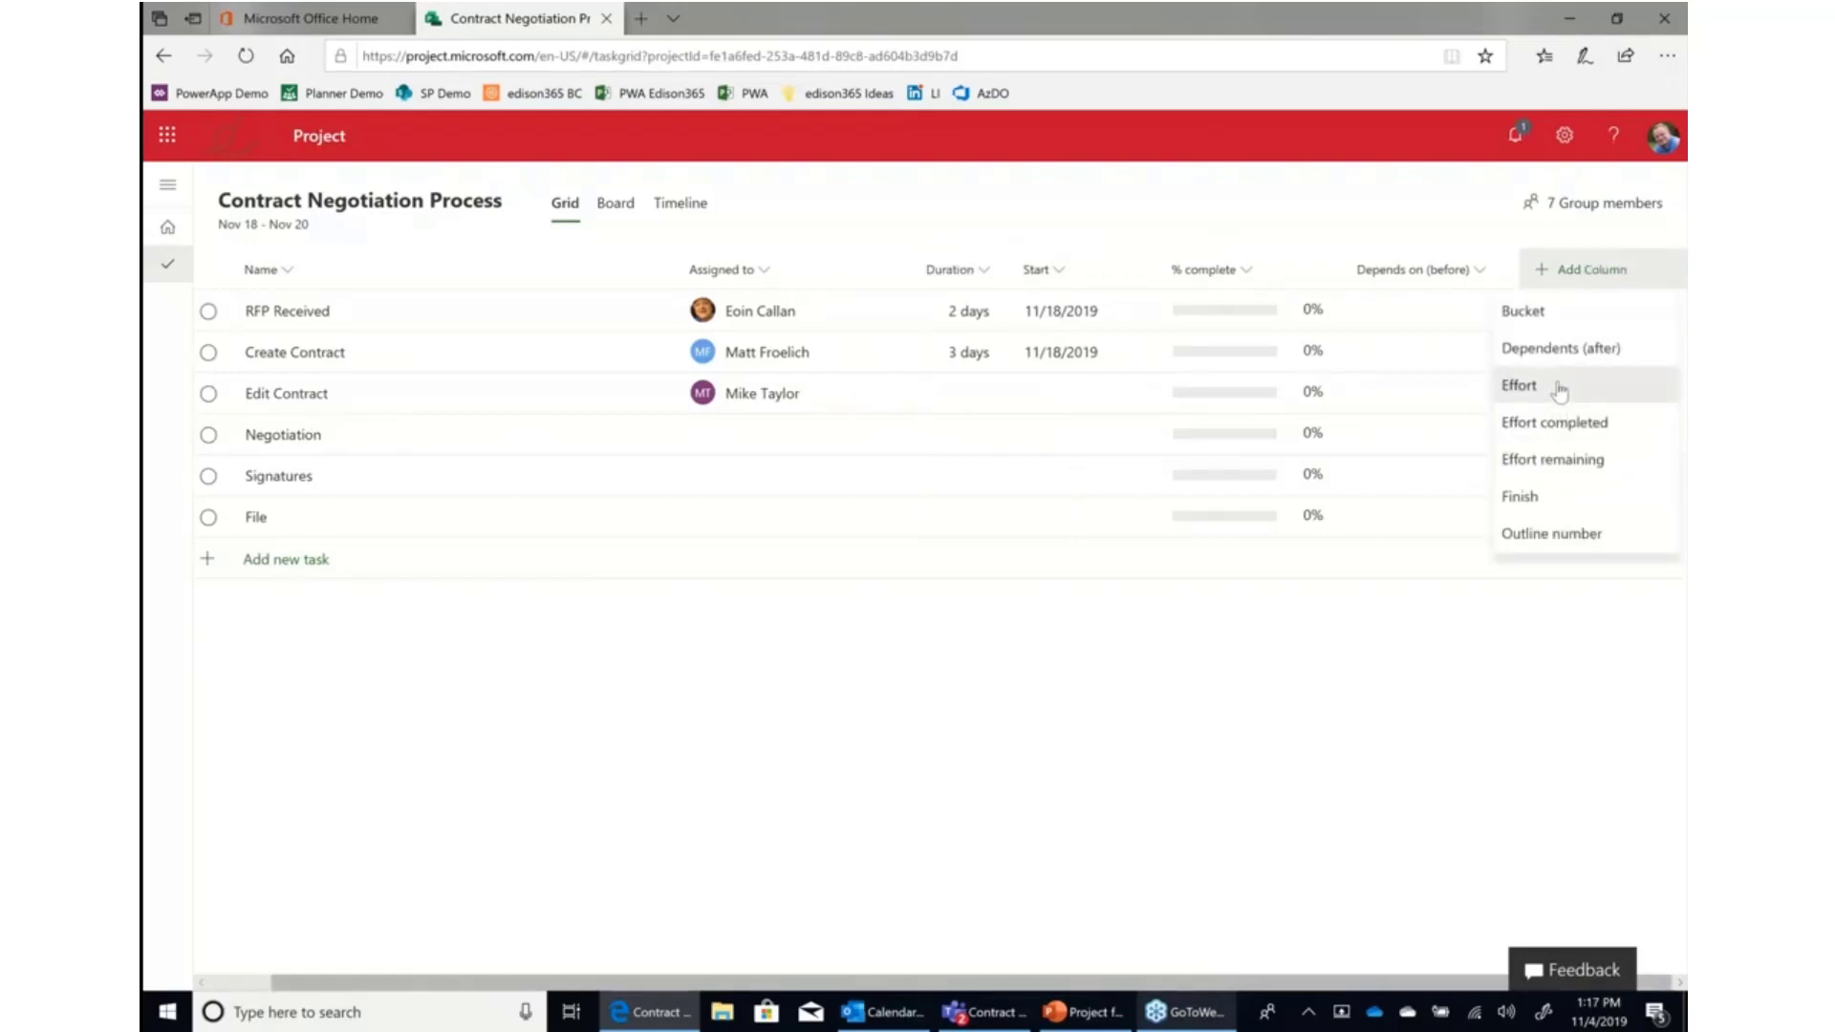
left_click(1559, 389)
left_click_drag(1435, 270, 1048, 360)
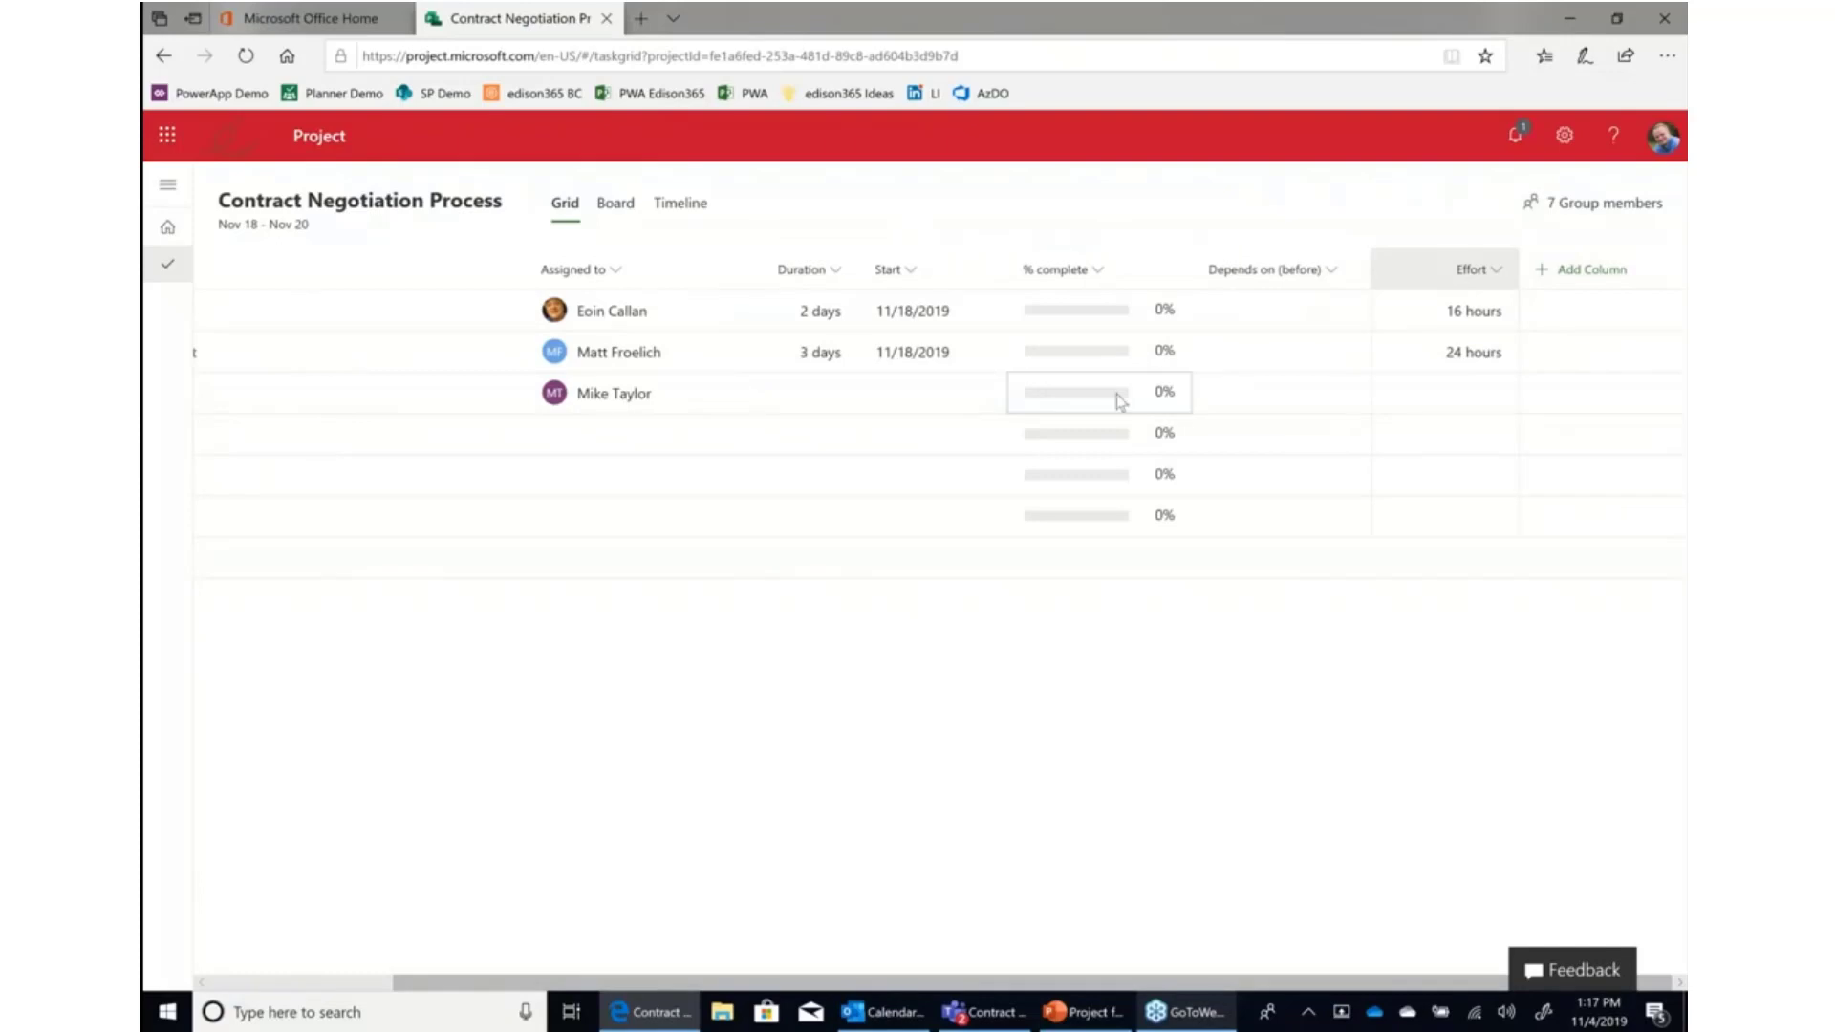
left_click_drag(1419, 277, 876, 298)
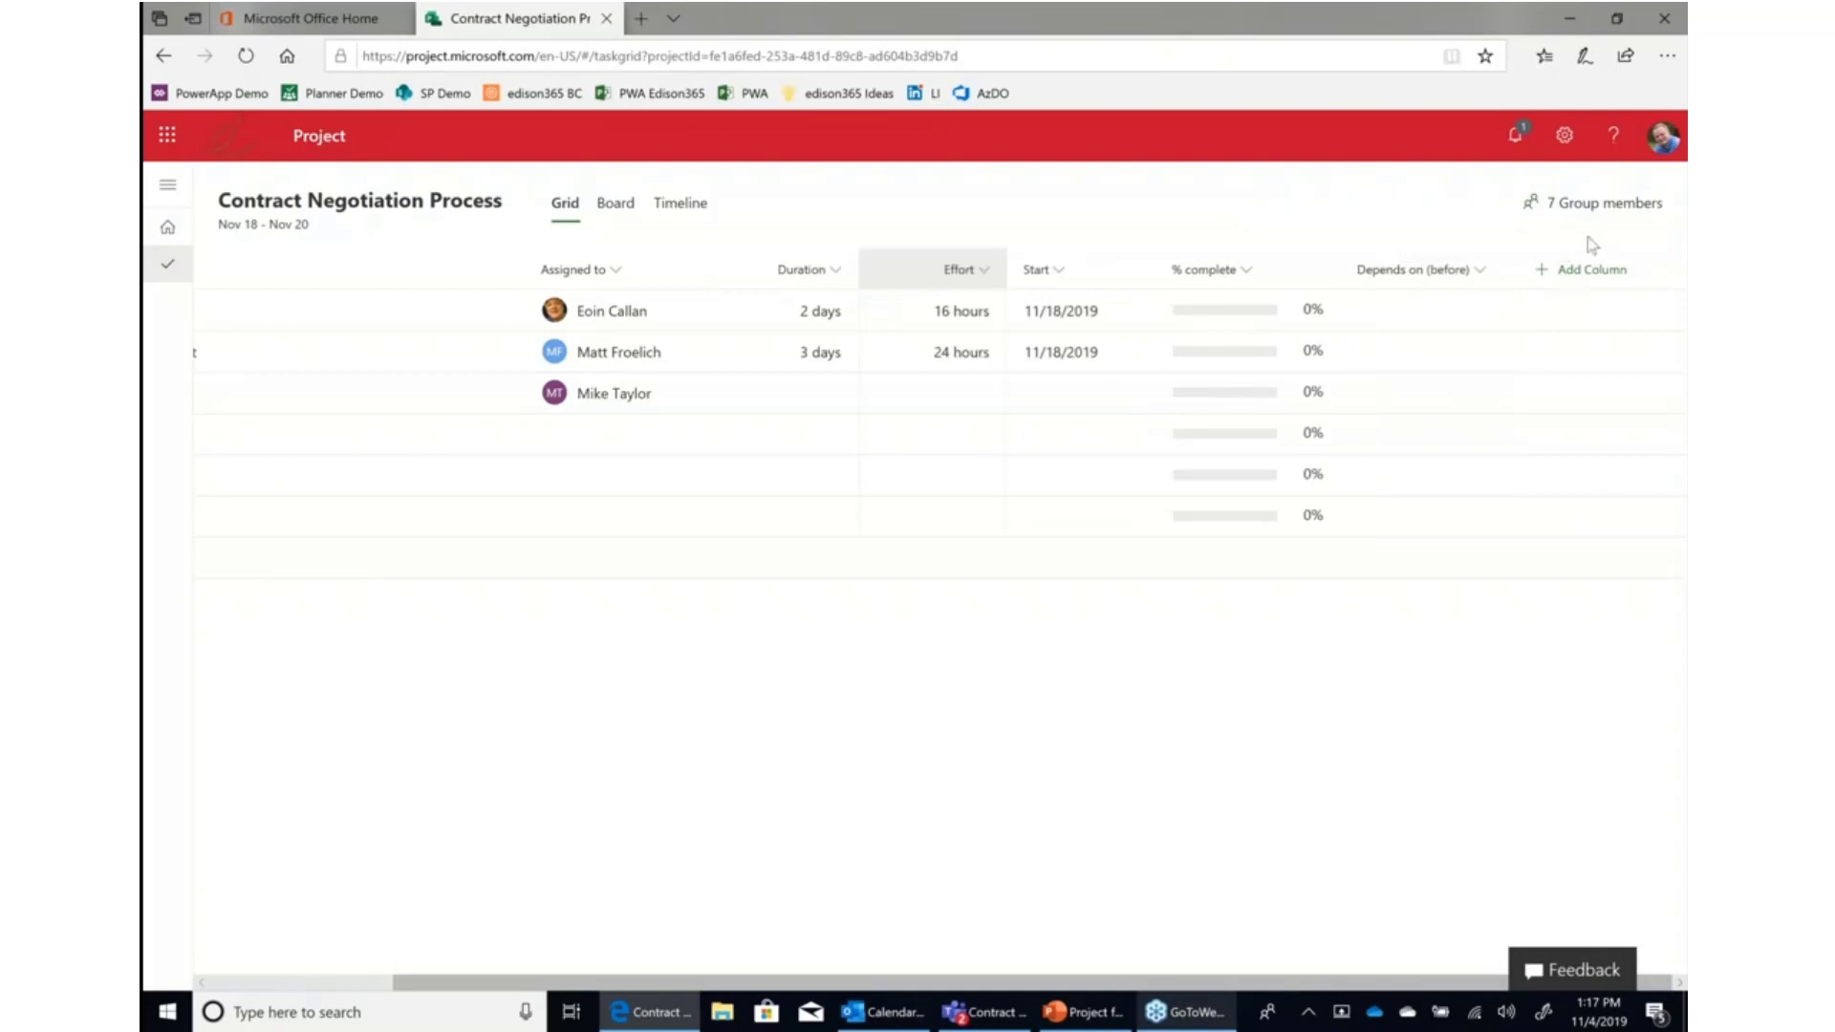
Add the Outline number column and move it in front of the Name column.
left_click(1591, 277)
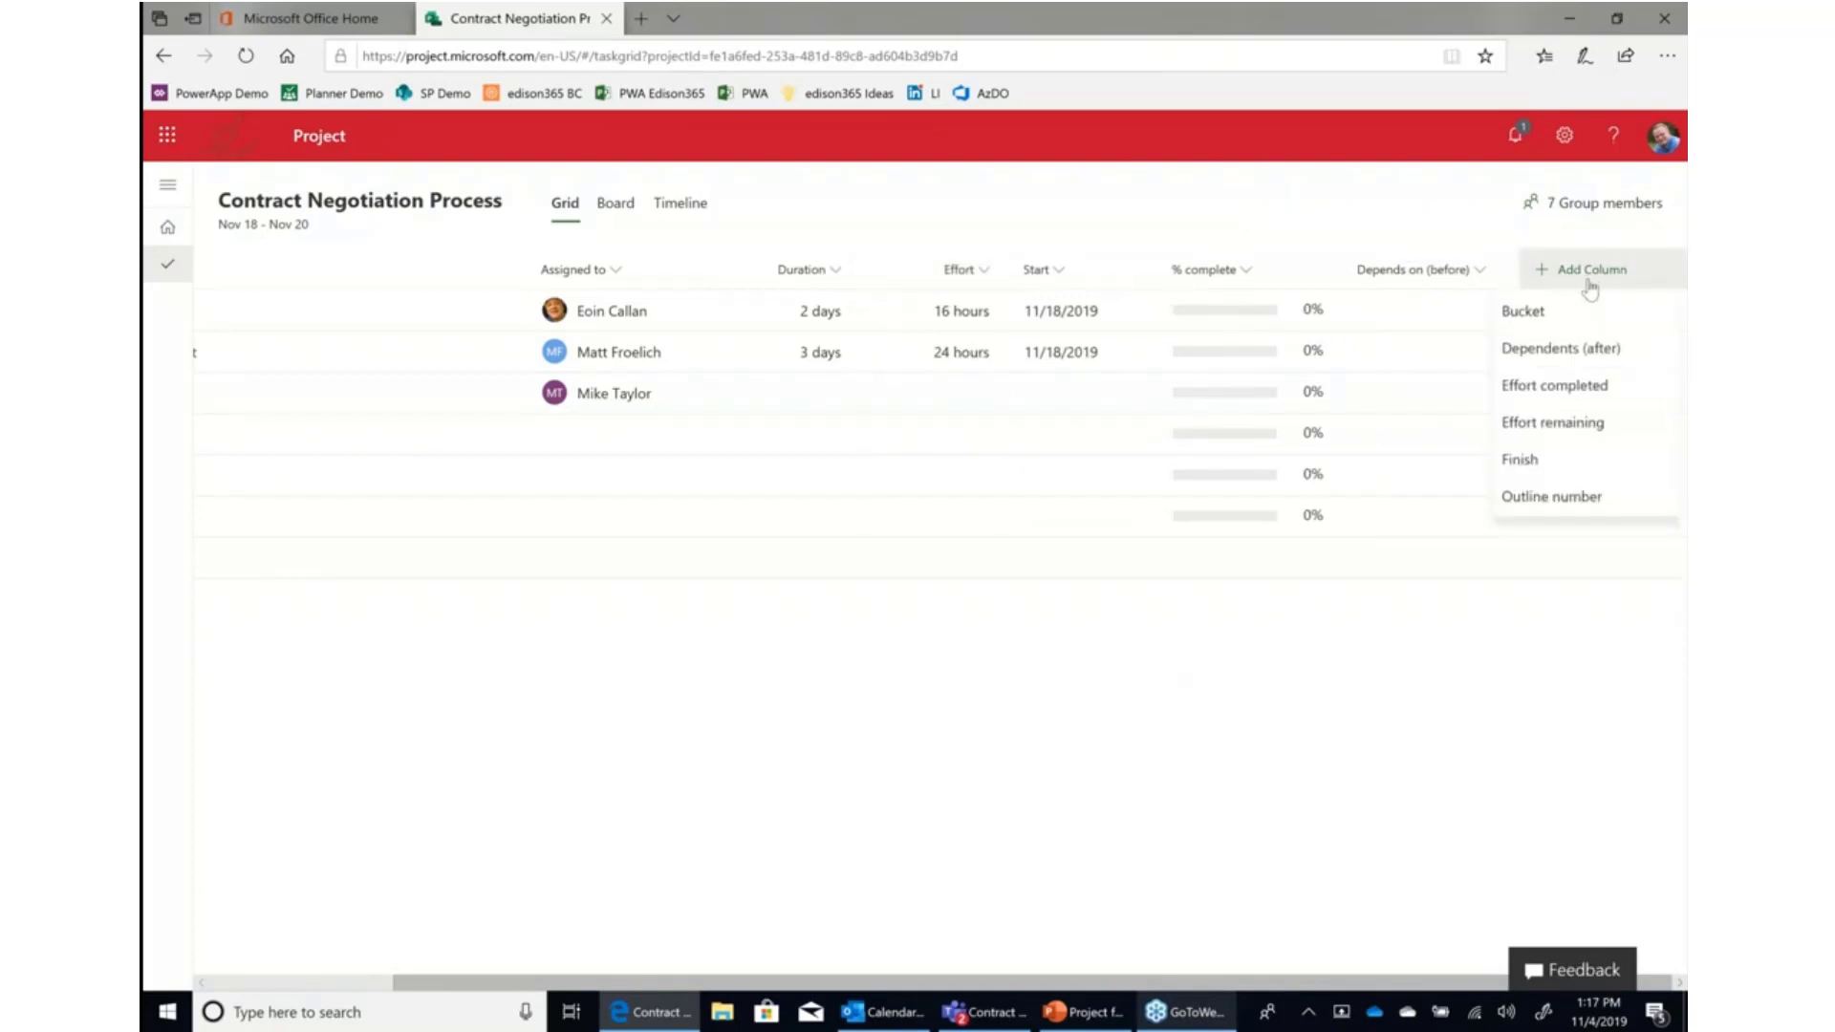
left_click(1572, 504)
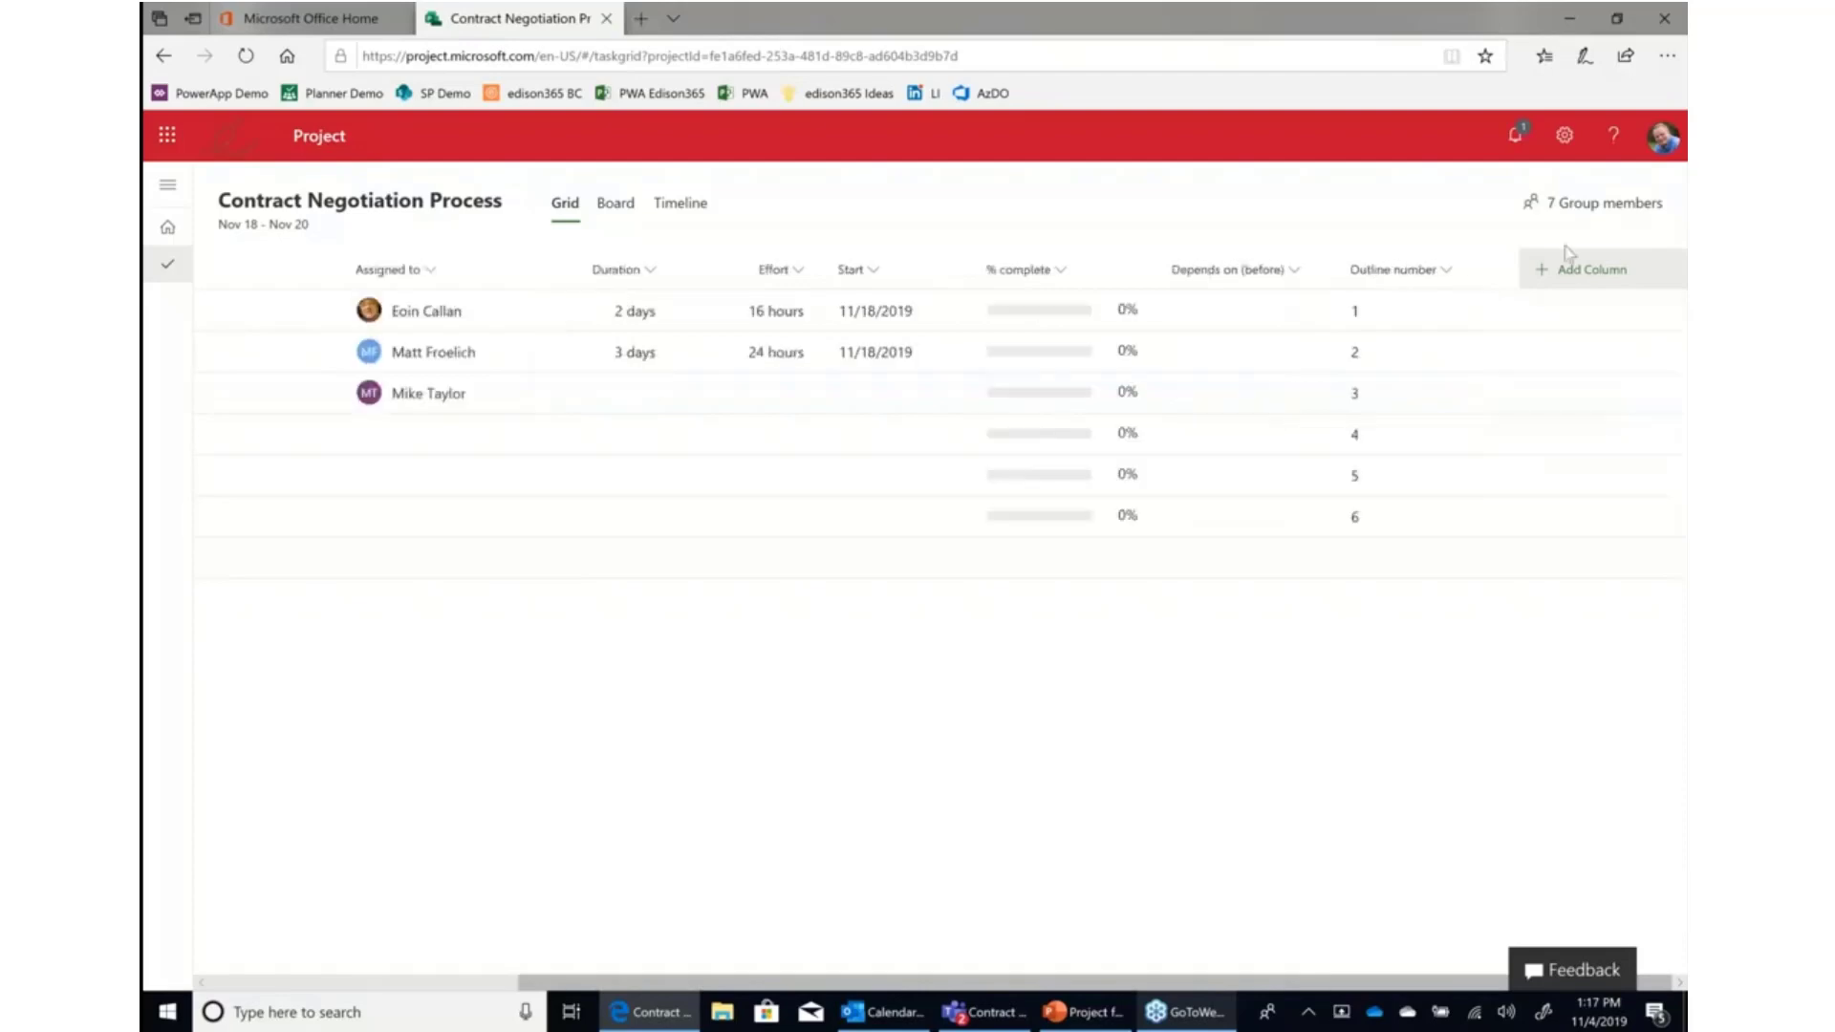
left_click_drag(1369, 273, 577, 285)
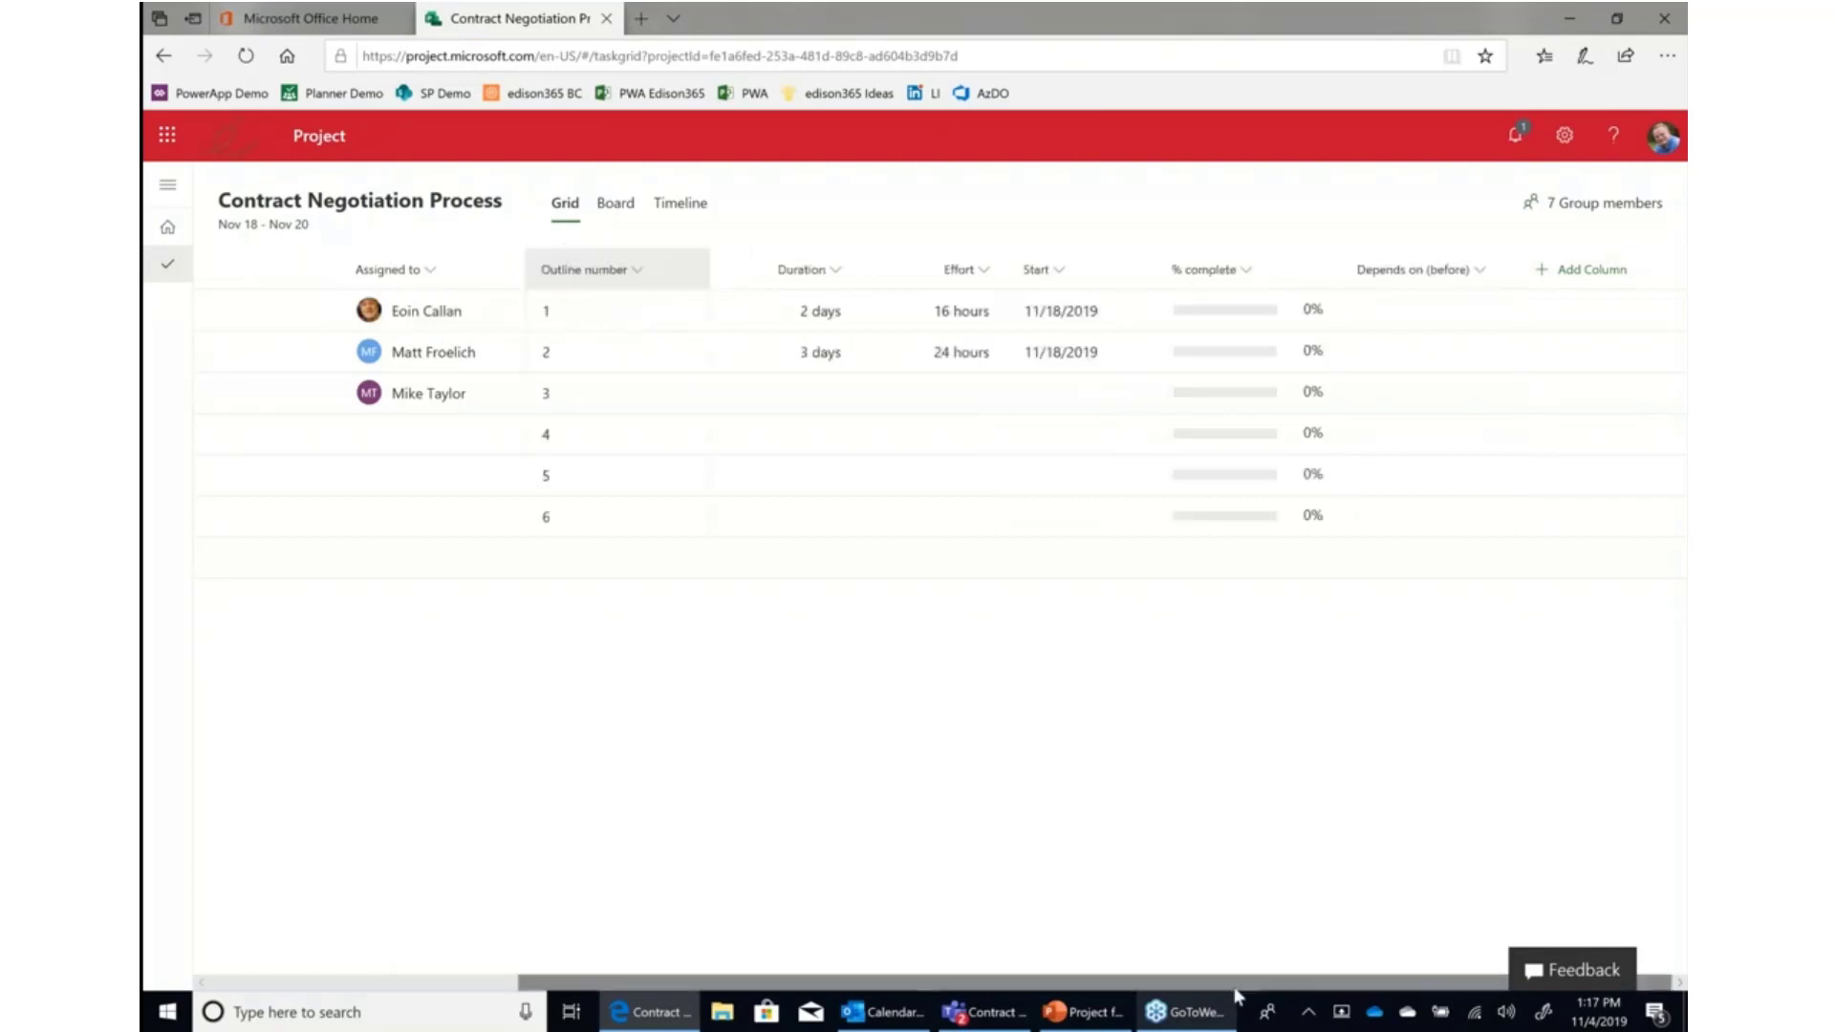
left_click_drag(975, 983, 667, 983)
left_click_drag(978, 274, 354, 263)
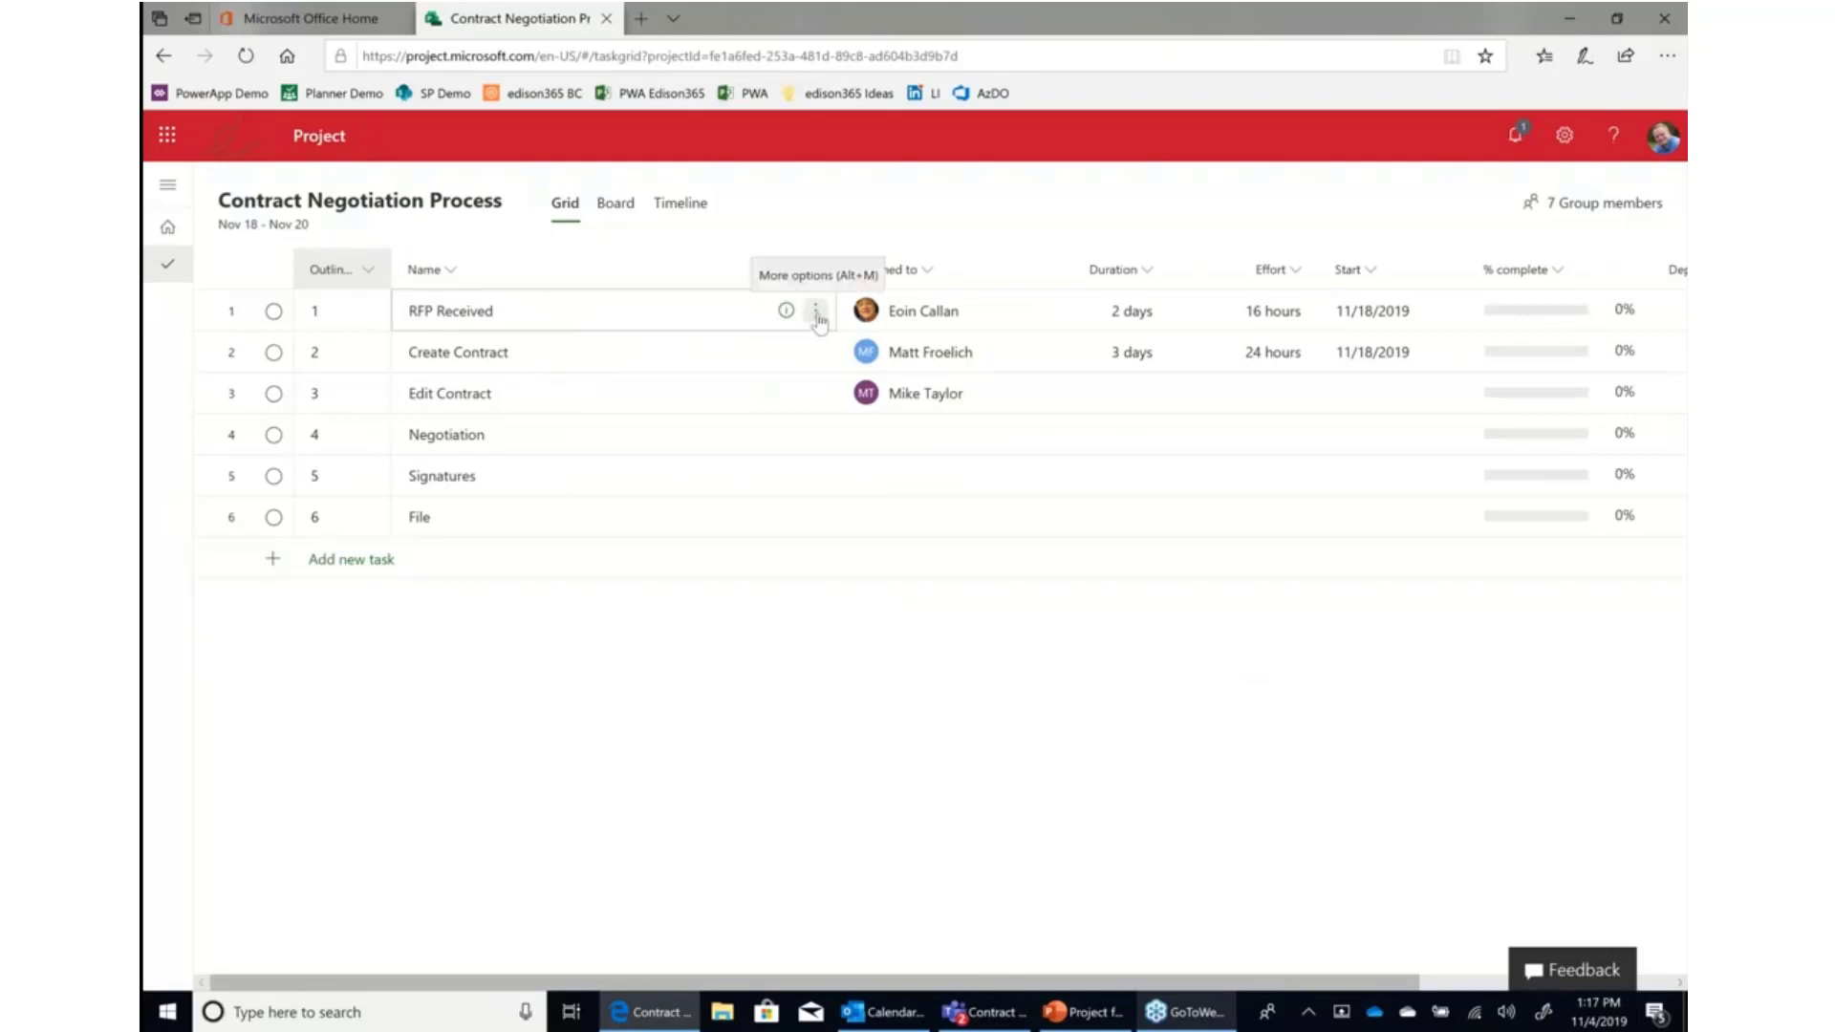
Open RFP Received's details and add a note saying the RFP was received from the client on this date and needs review.
left_click(816, 321)
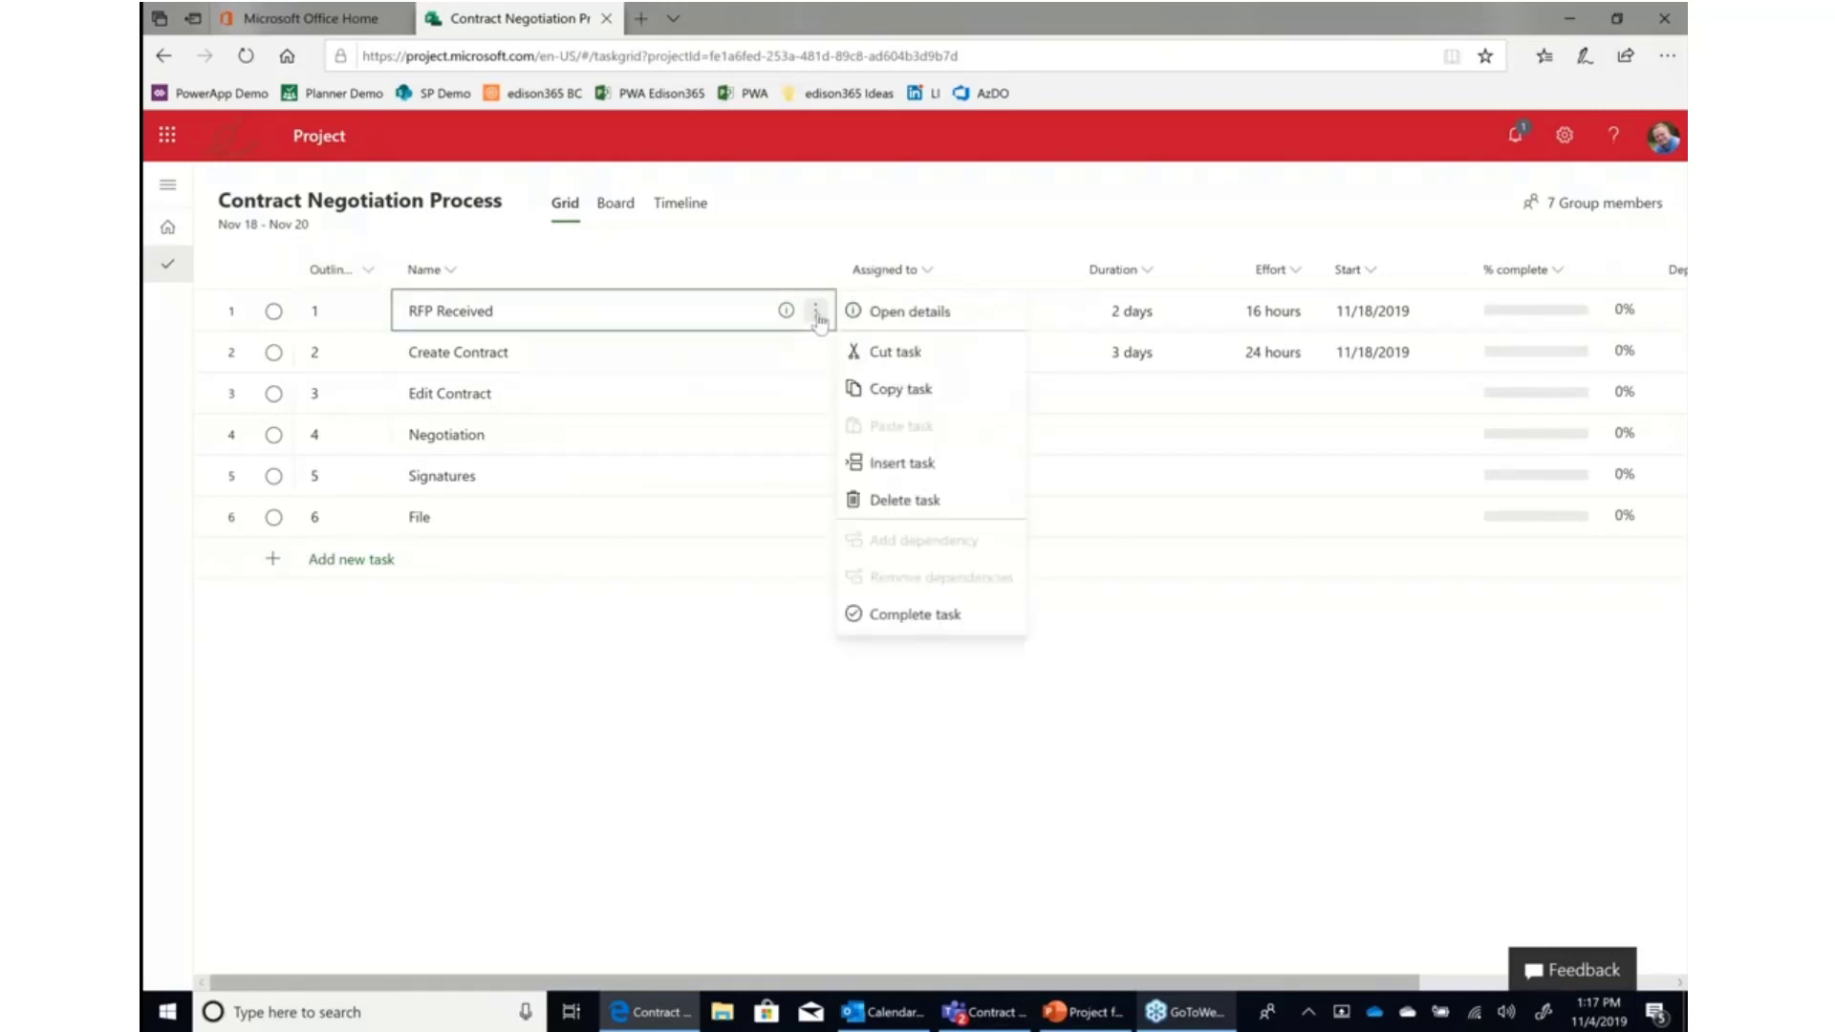
left_click(899, 315)
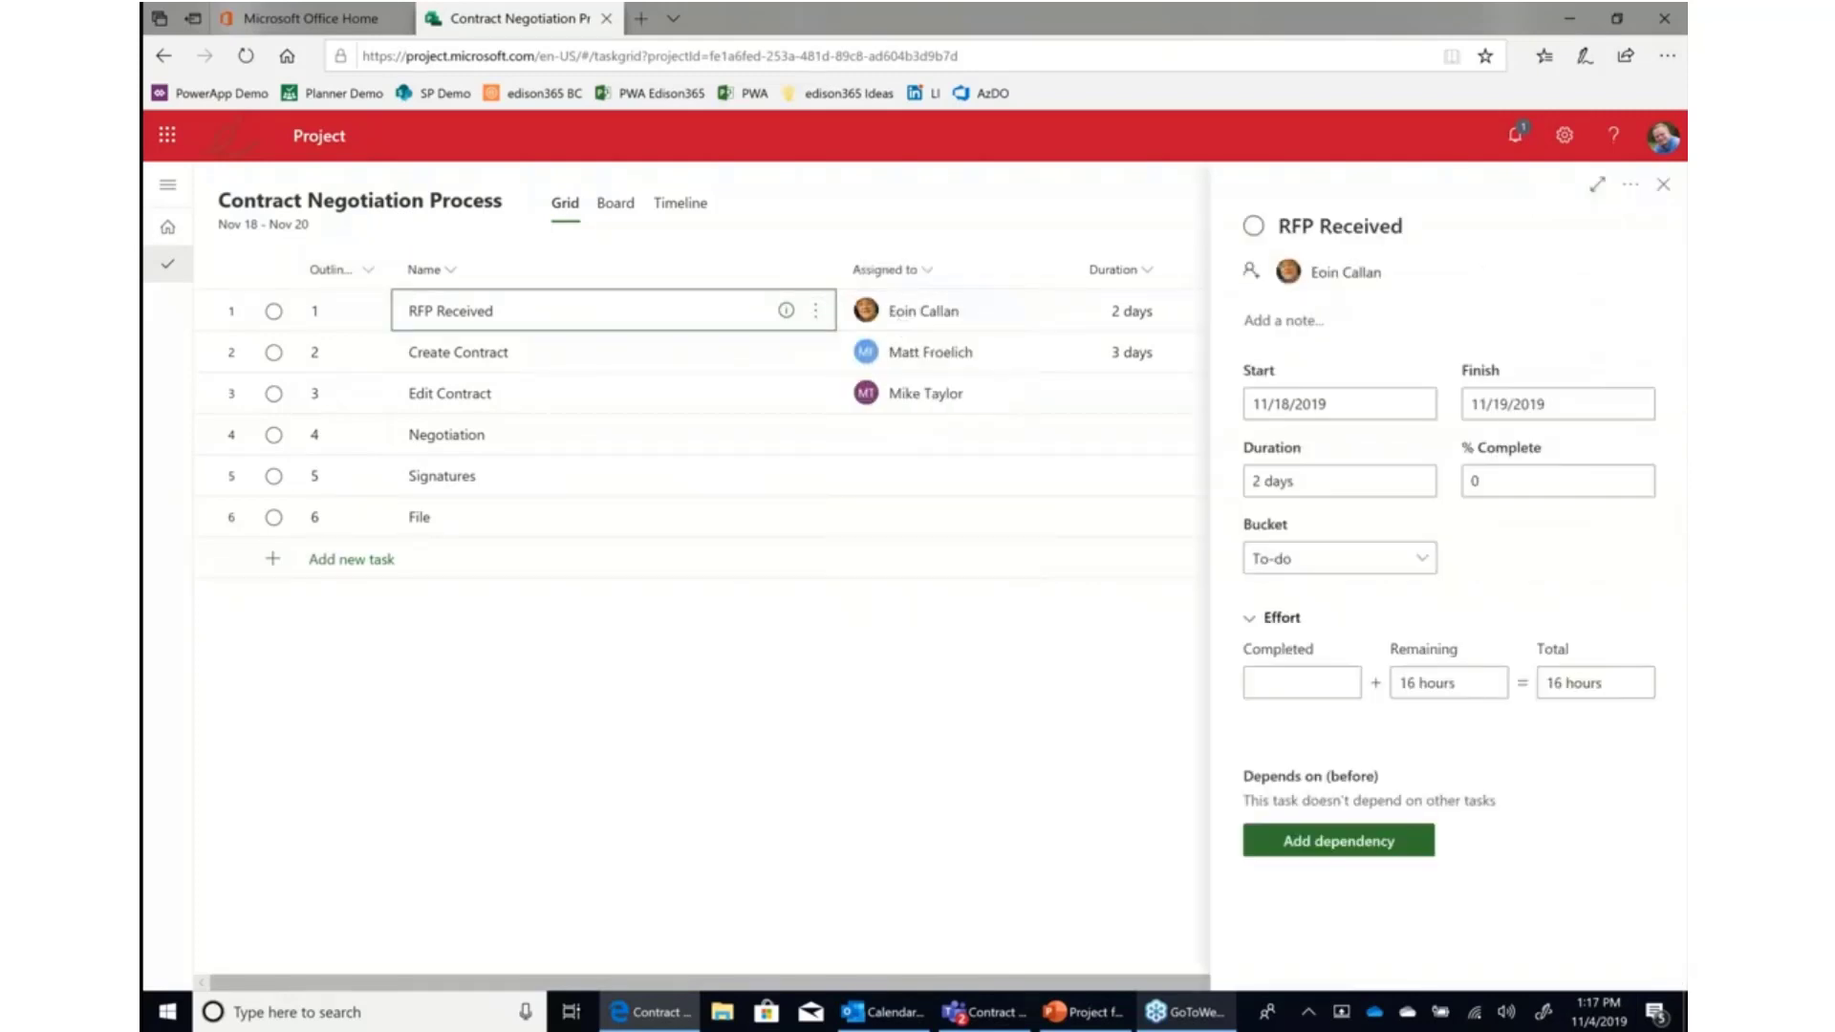
left_click(1298, 325)
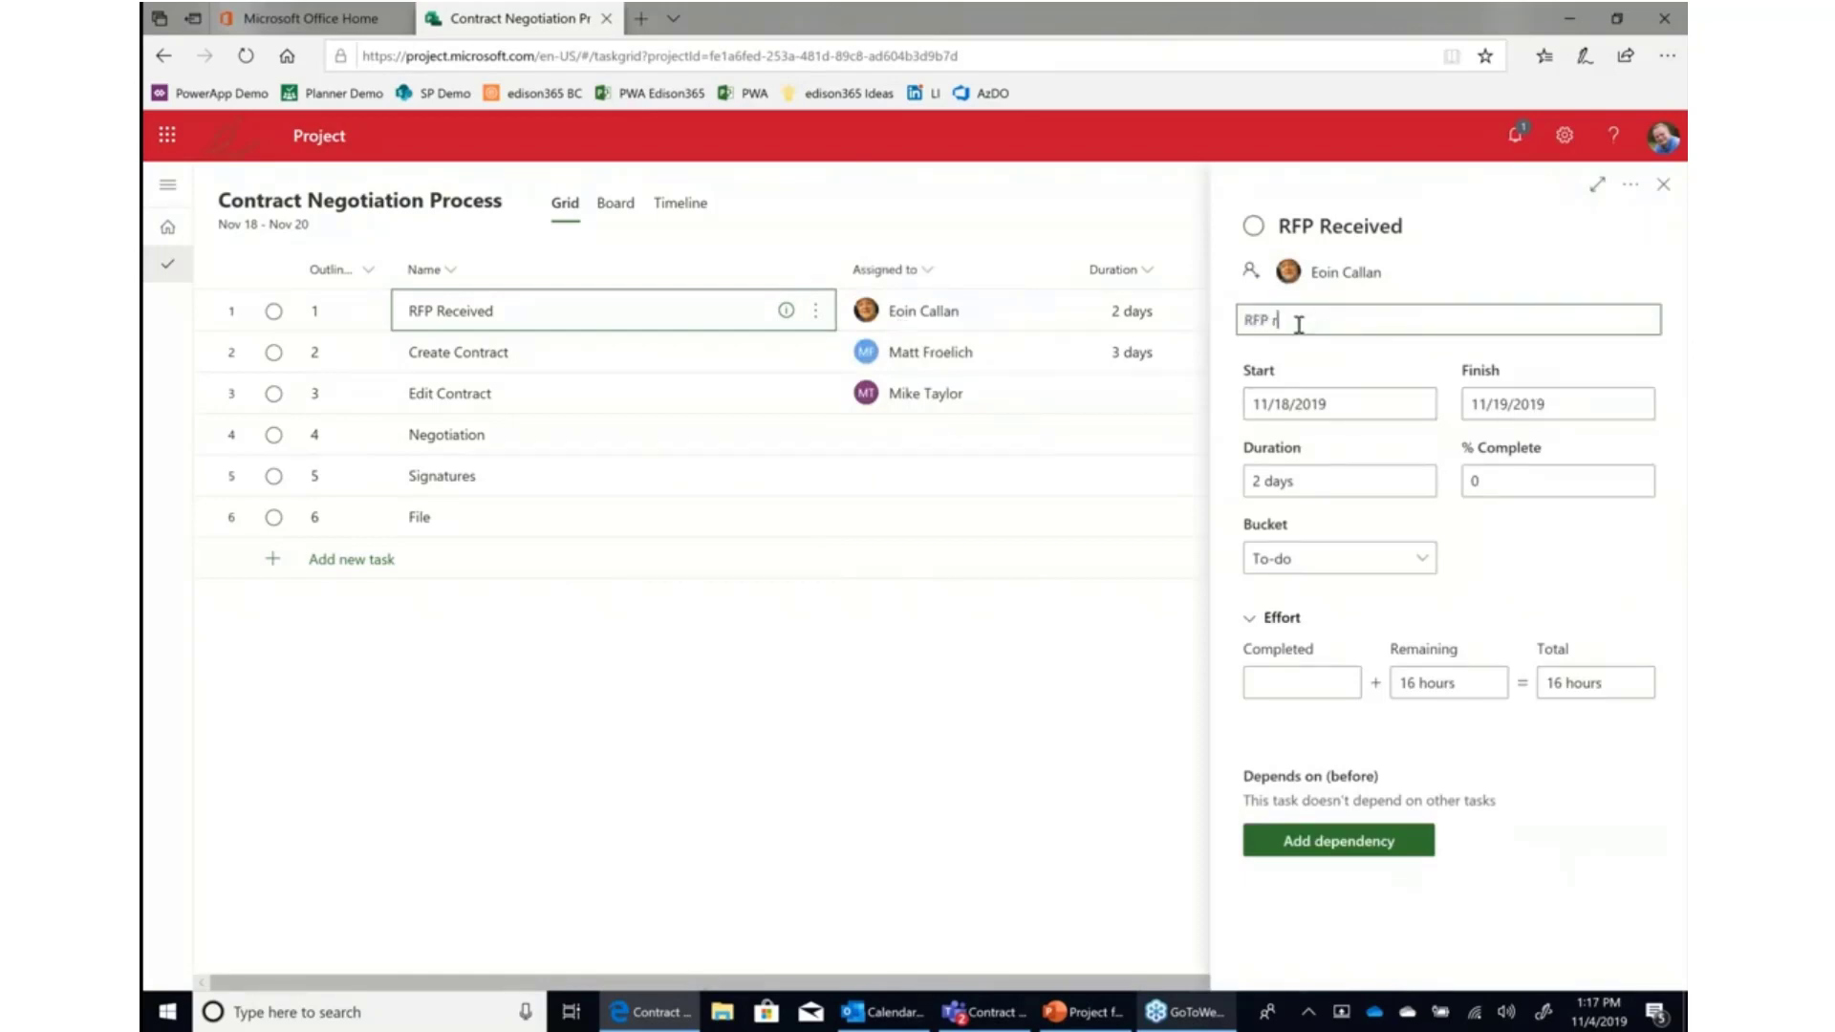
type("RFP received from Bill on this day")
type("e, and need to review")
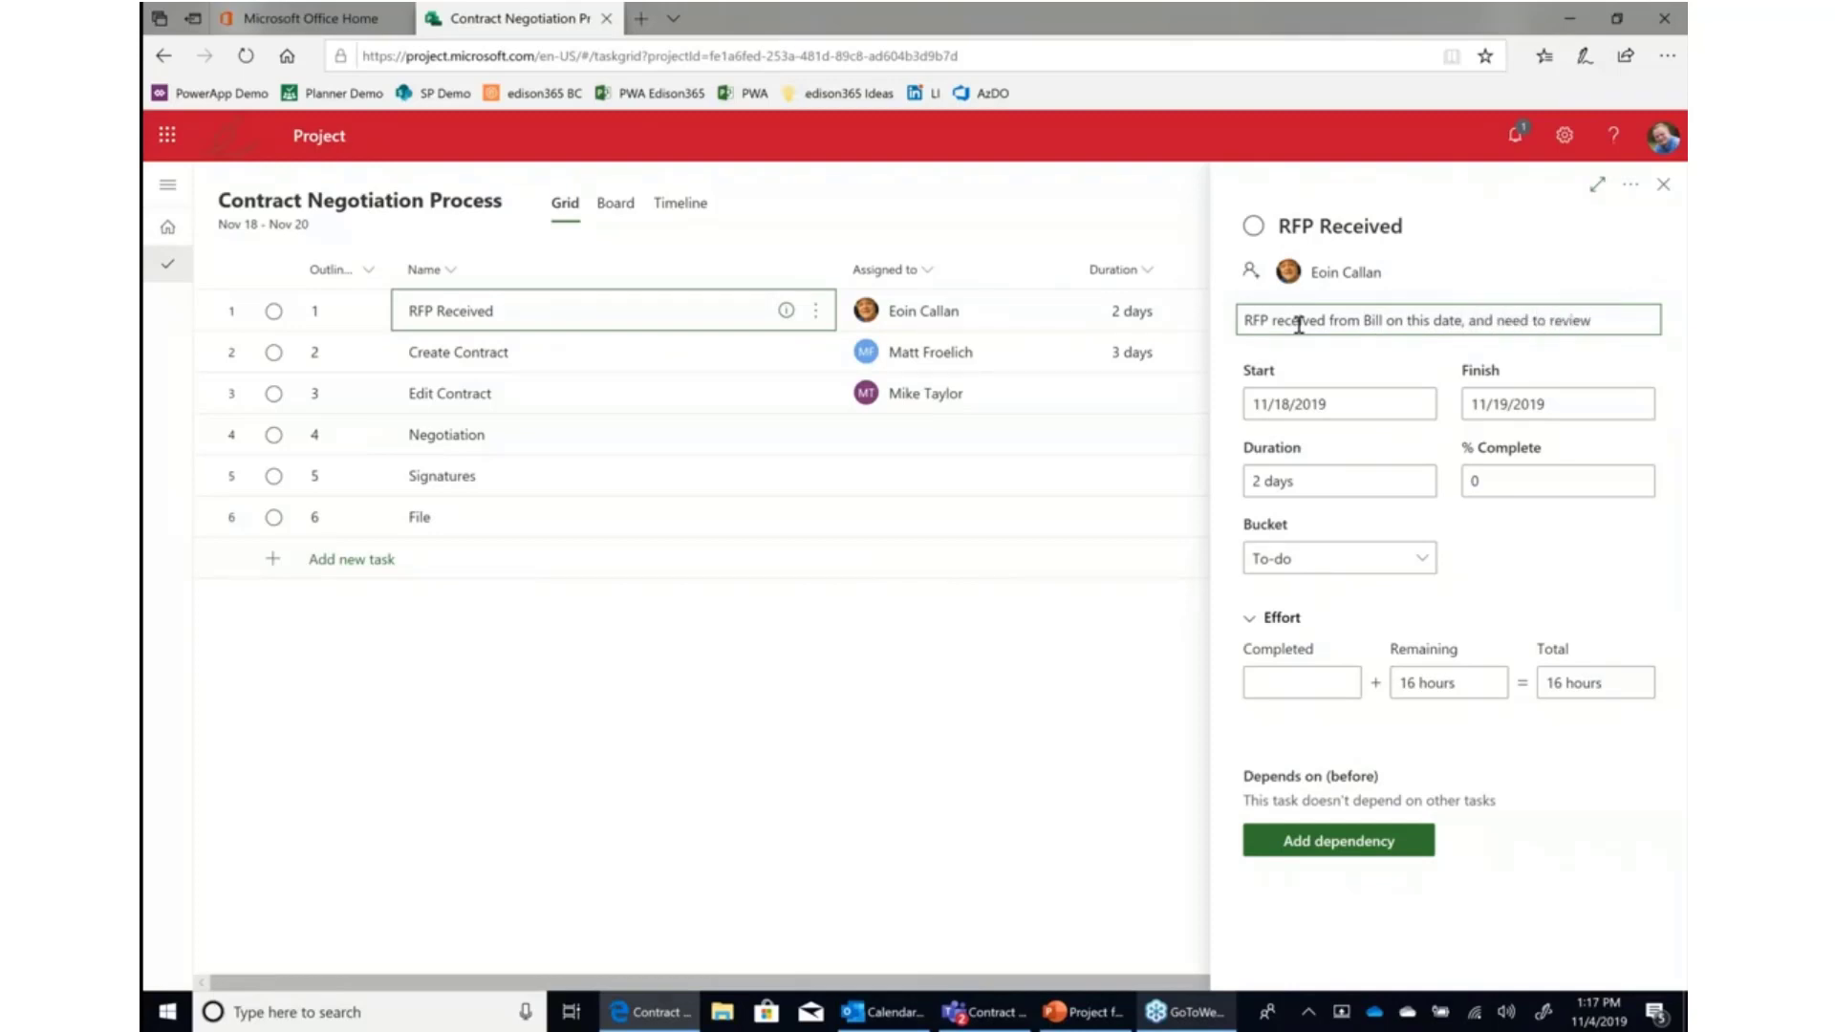
left_click(1507, 274)
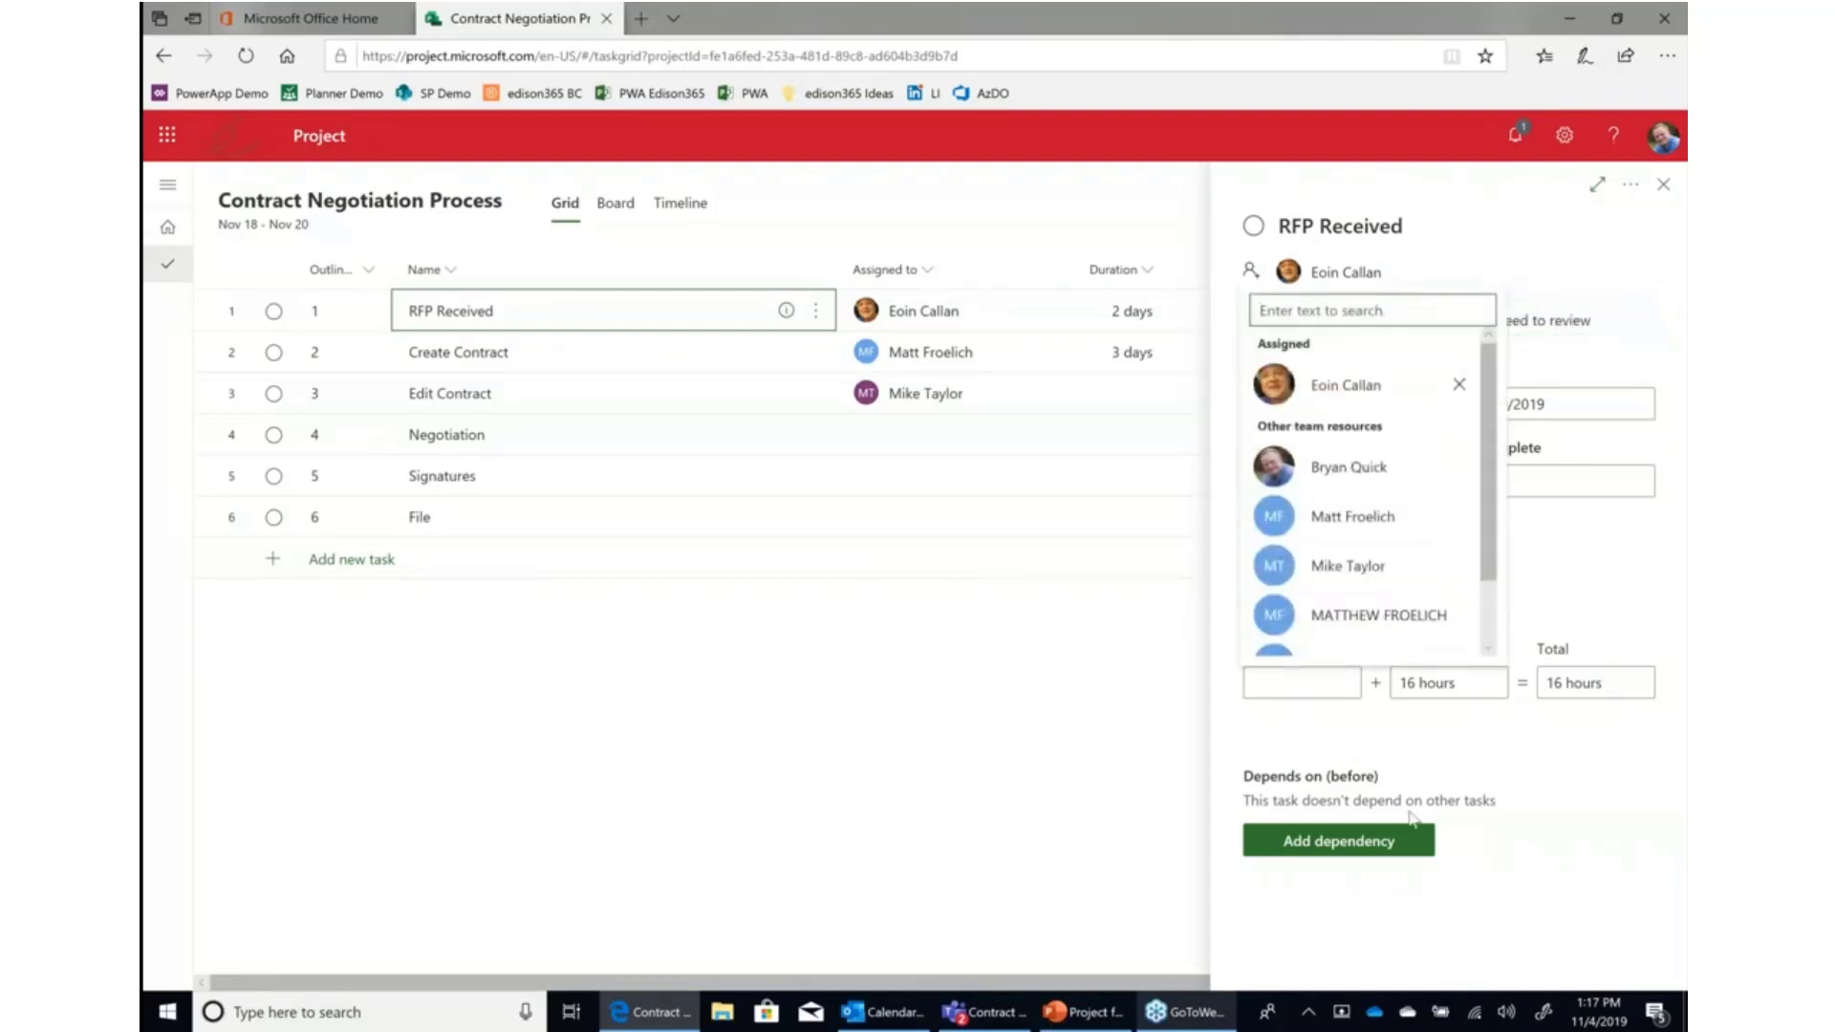
left_click(1564, 825)
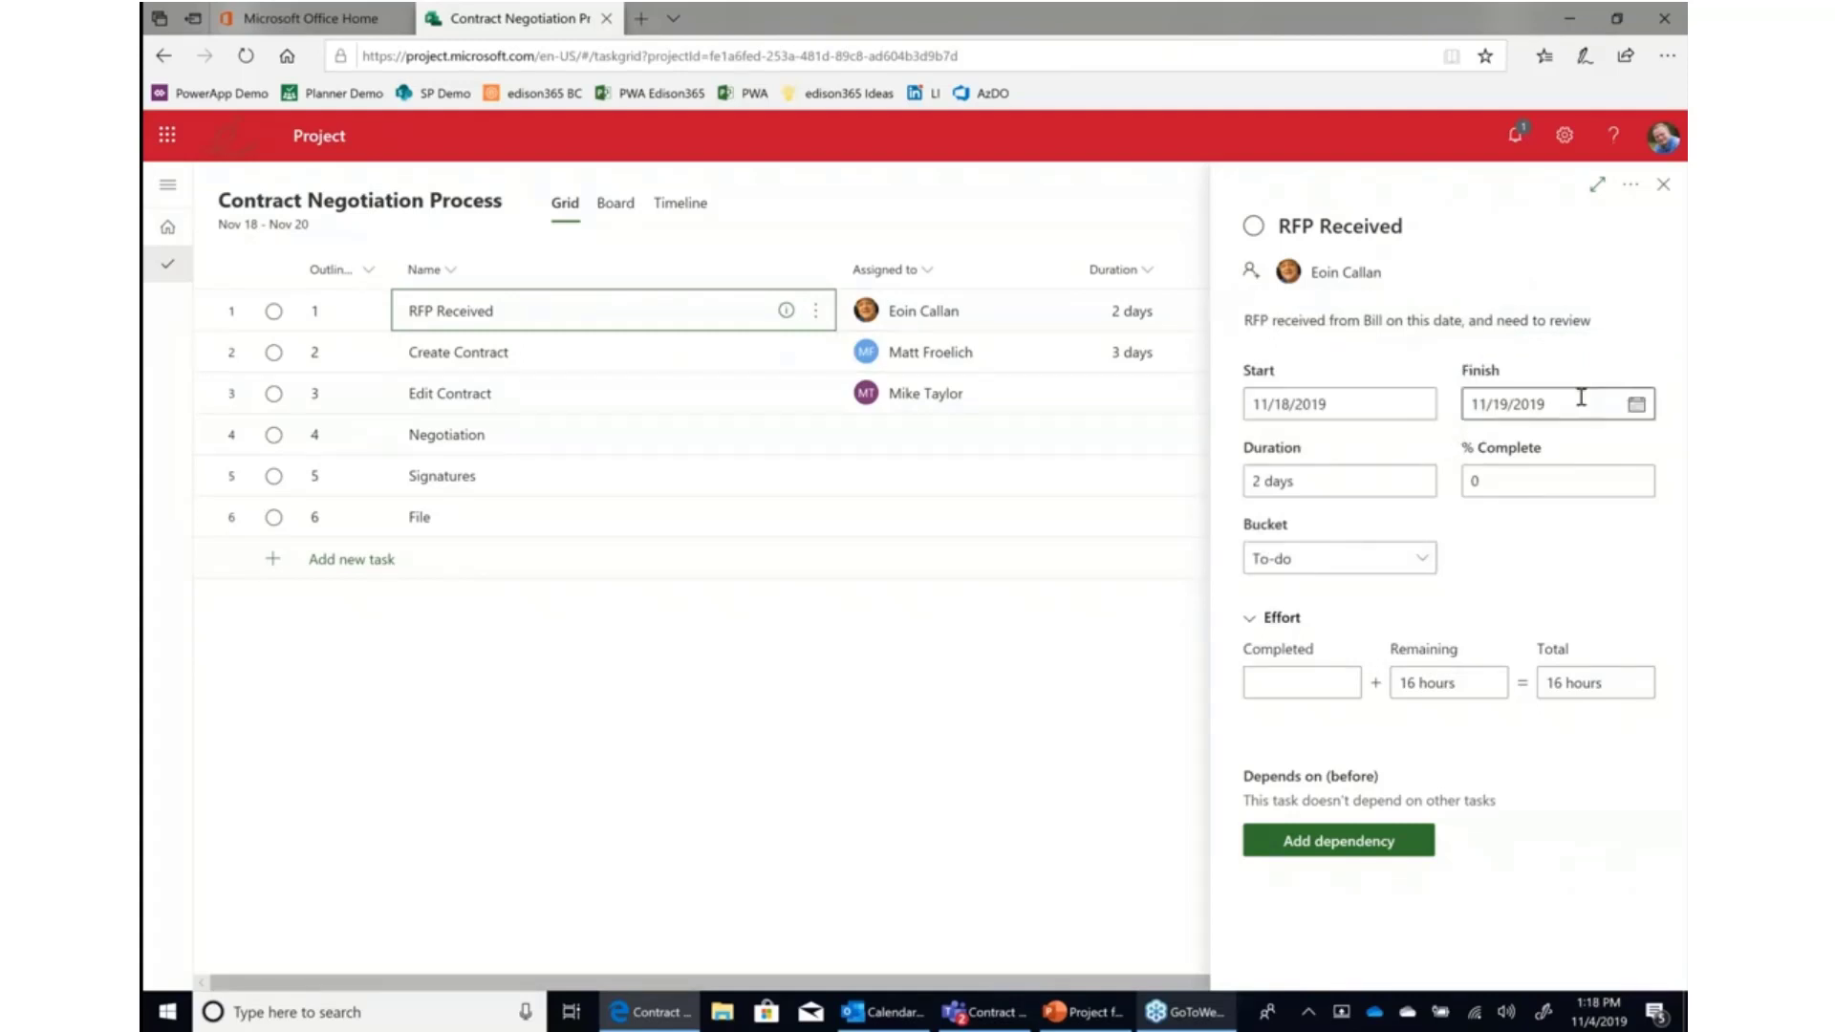
left_click(1422, 564)
left_click(1422, 564)
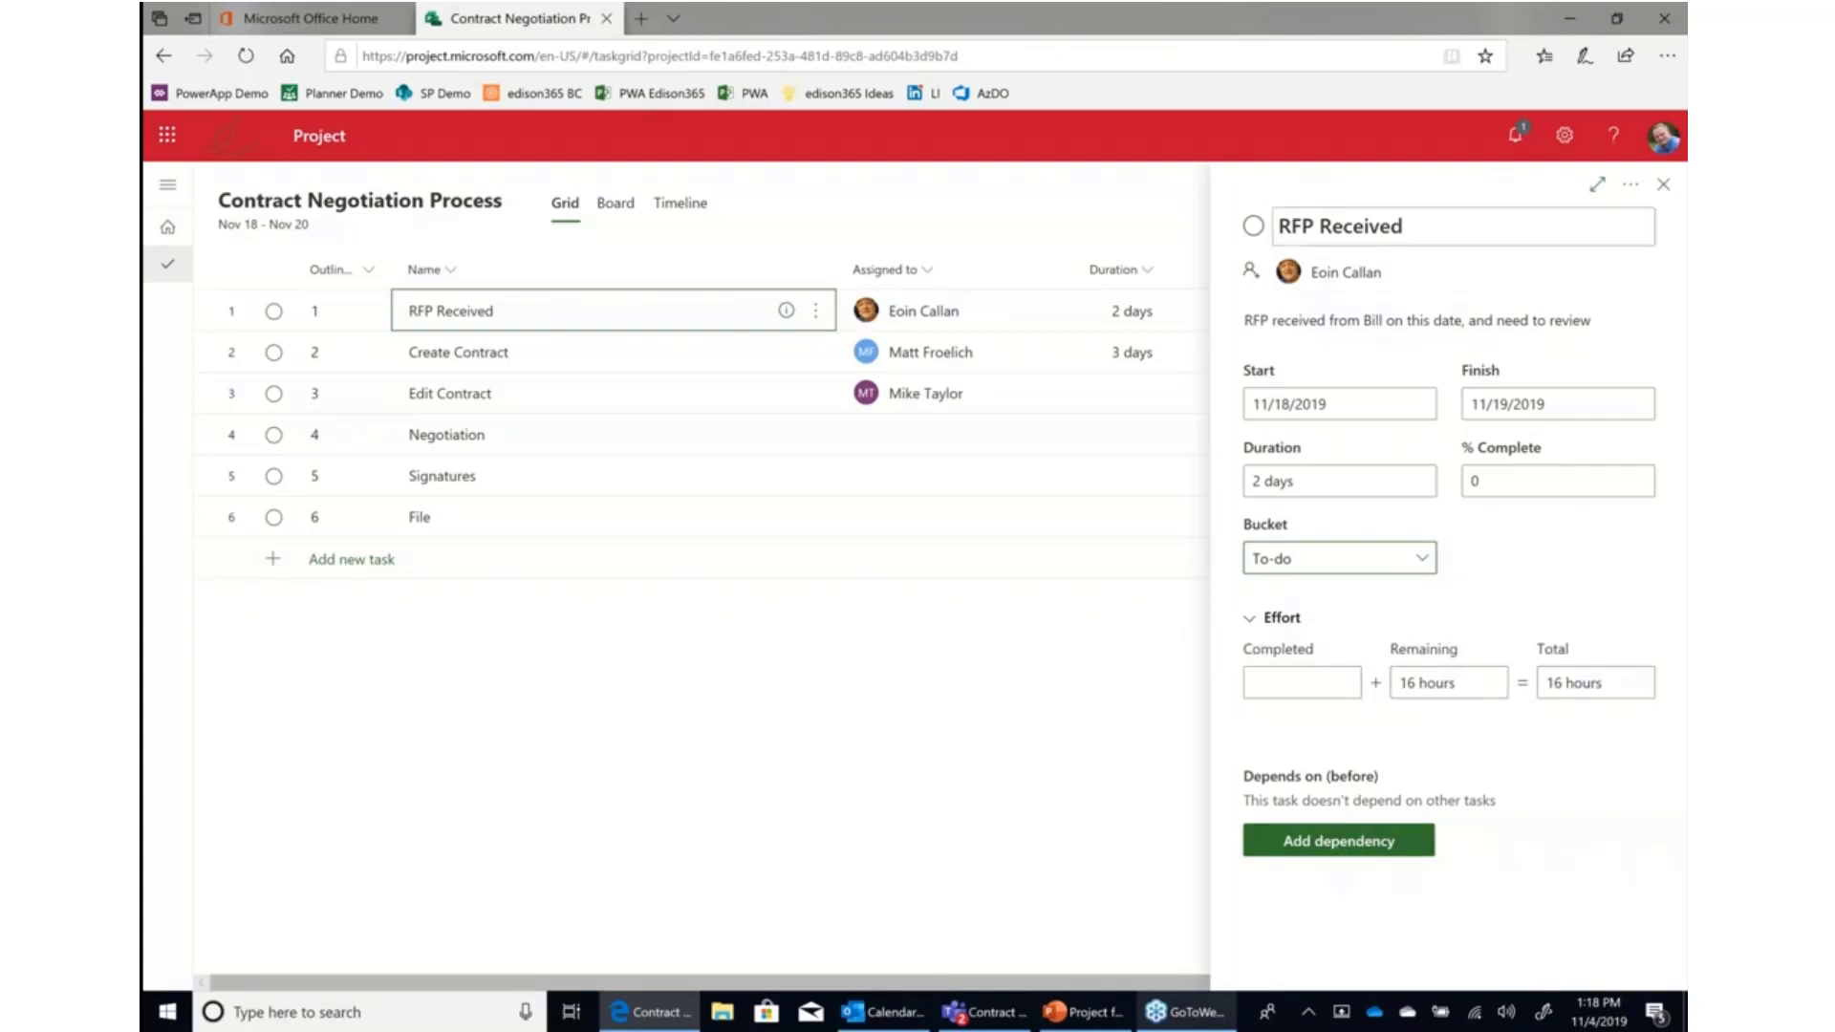
key("Escape")
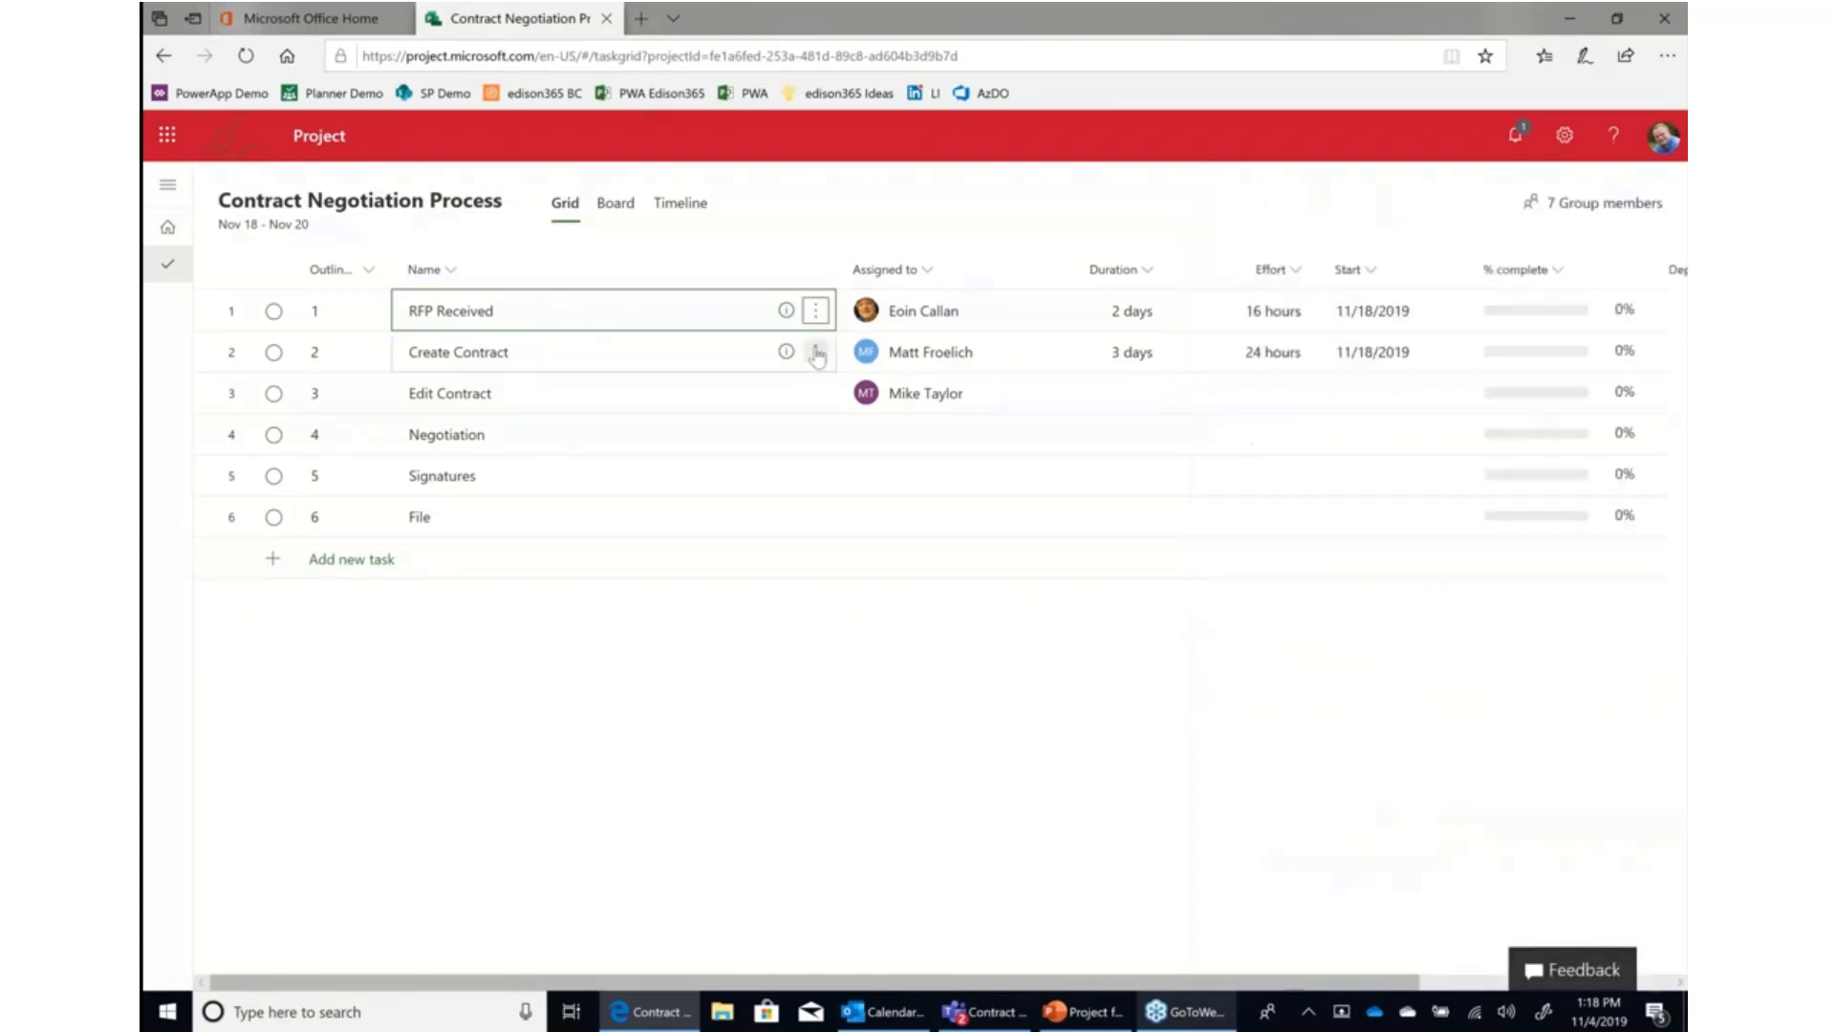
Open Create Contract's details and add a dependency on RFP Received.
left_click(576, 366)
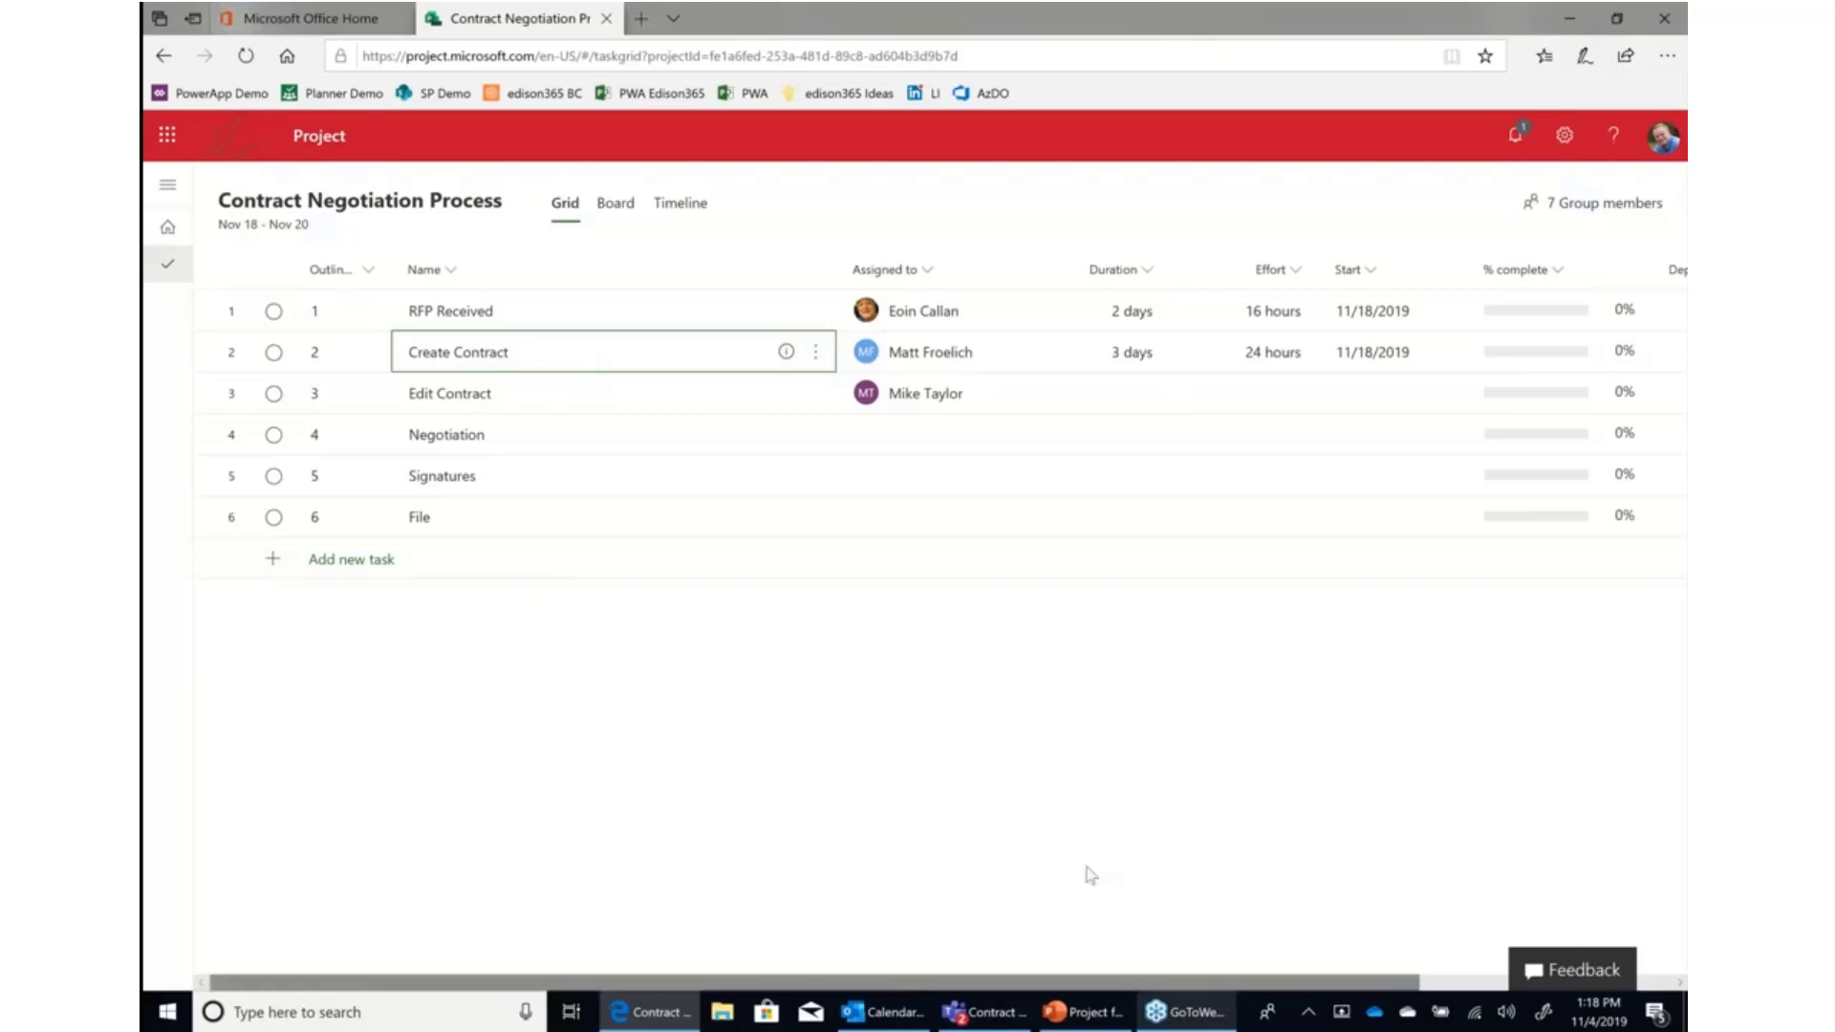
left_click(787, 353)
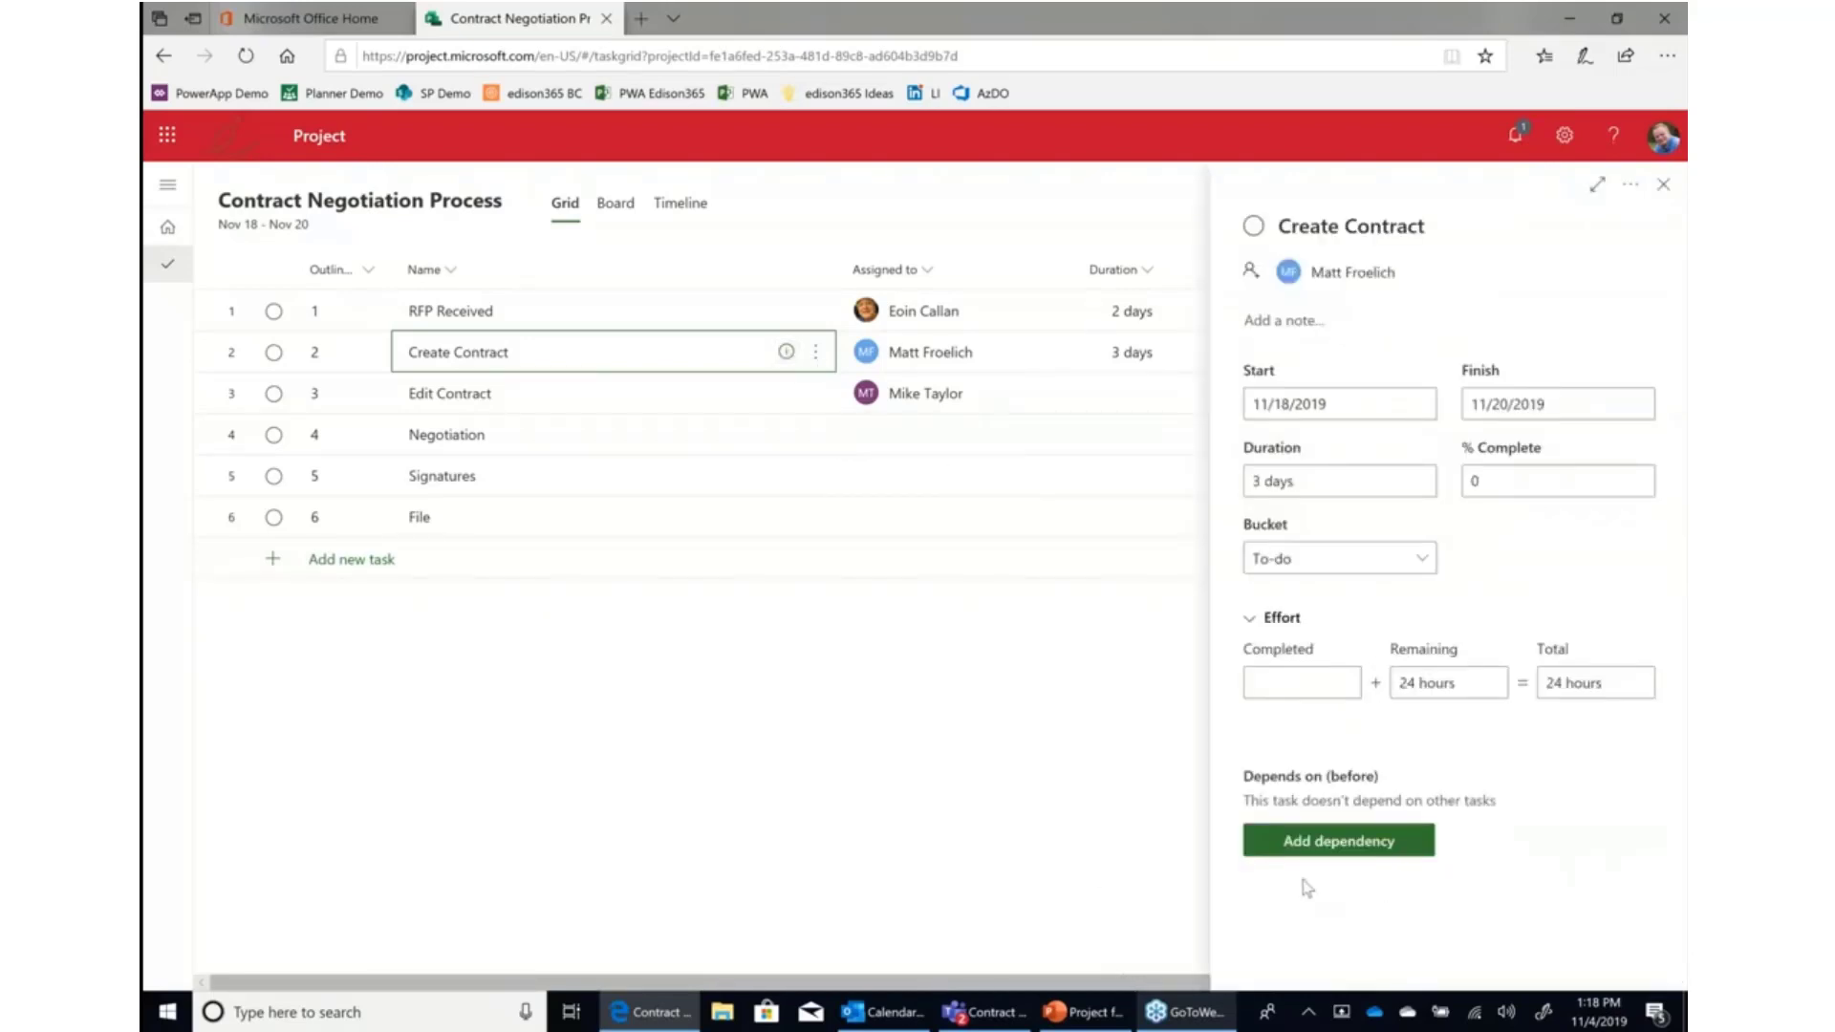
left_click(1300, 840)
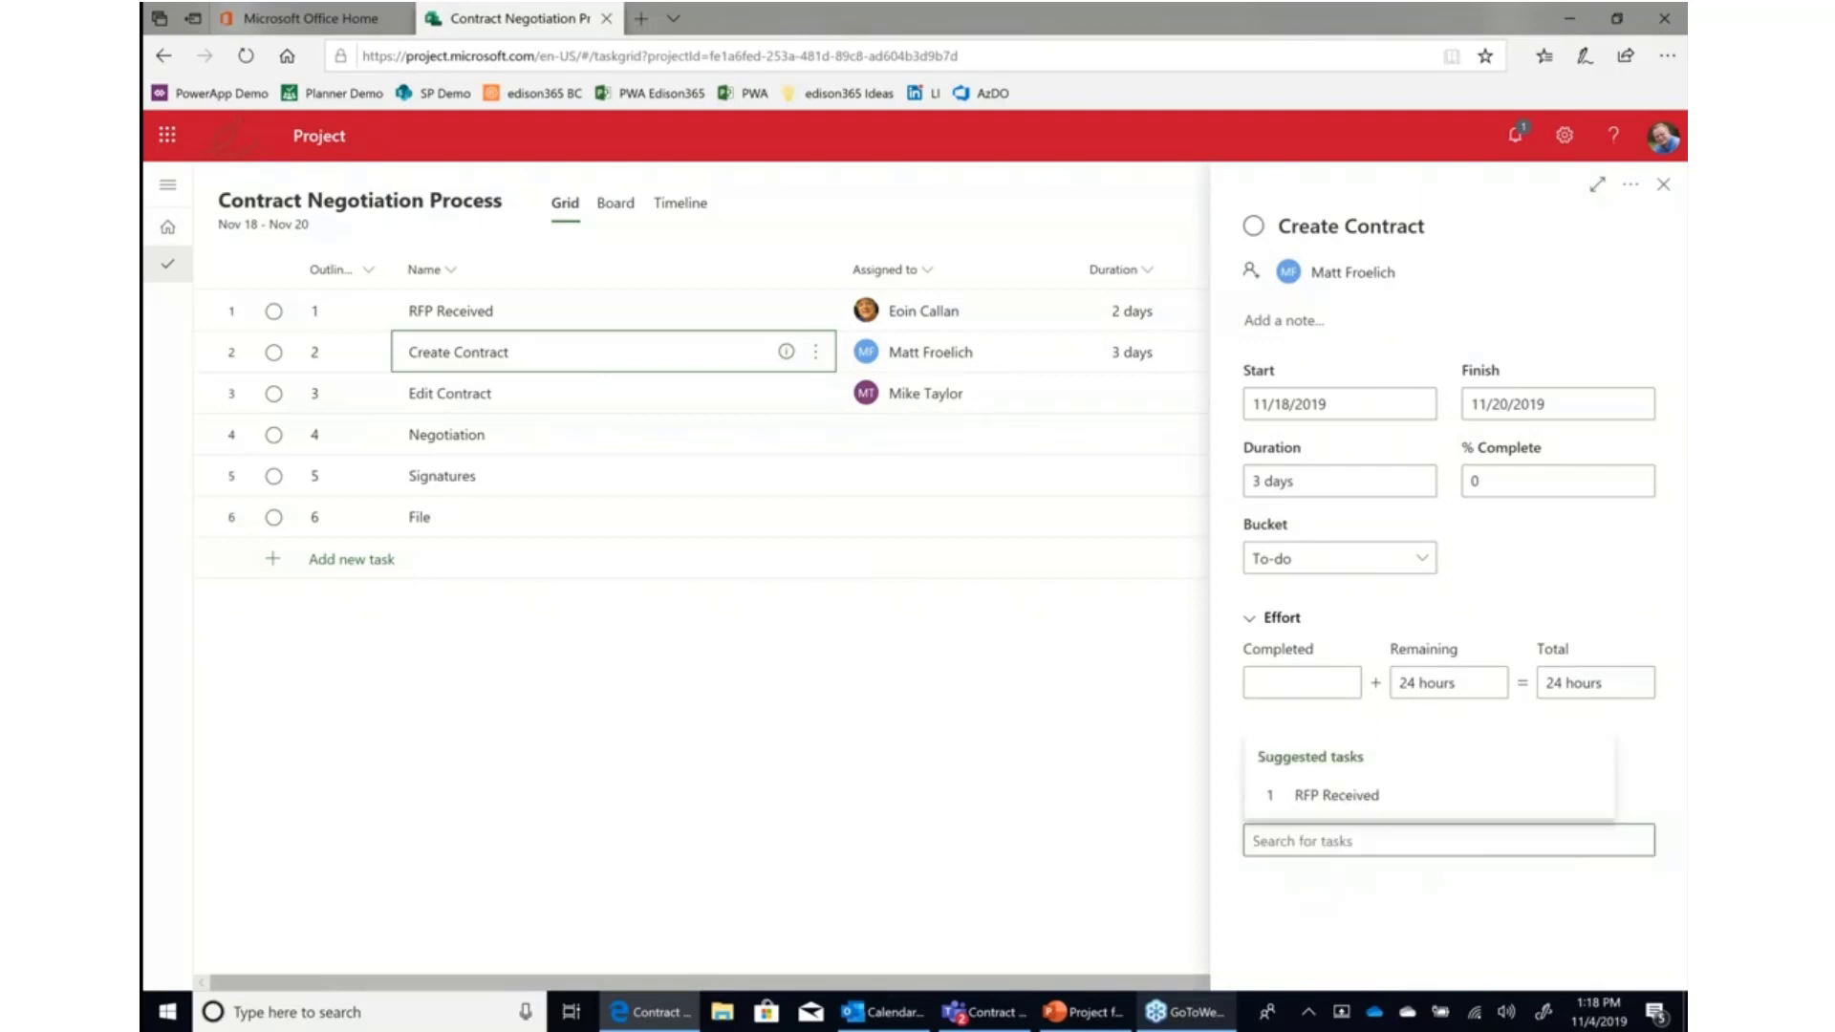
left_click(1312, 812)
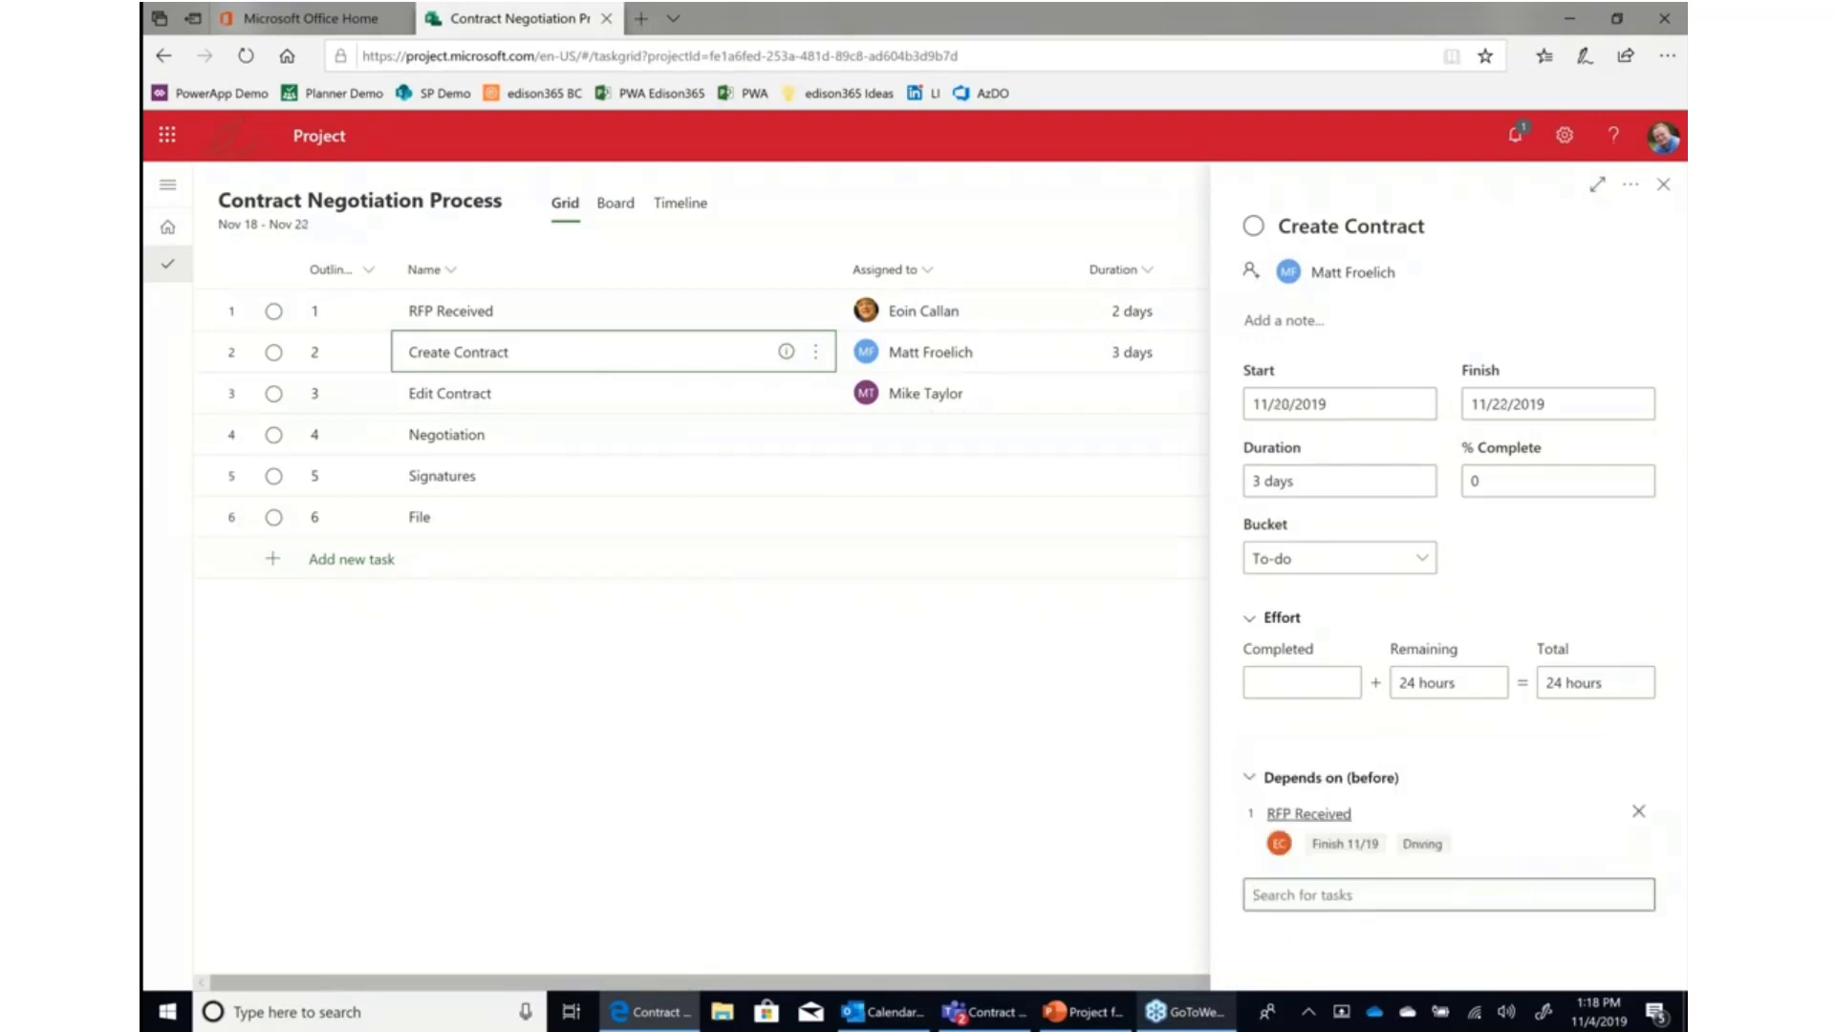
left_click(1664, 187)
Make Edit Contract depend on Create Contract and Negotiation depend on Edit Contract in the Depends on column.
scroll(1372, 242, "right", 5)
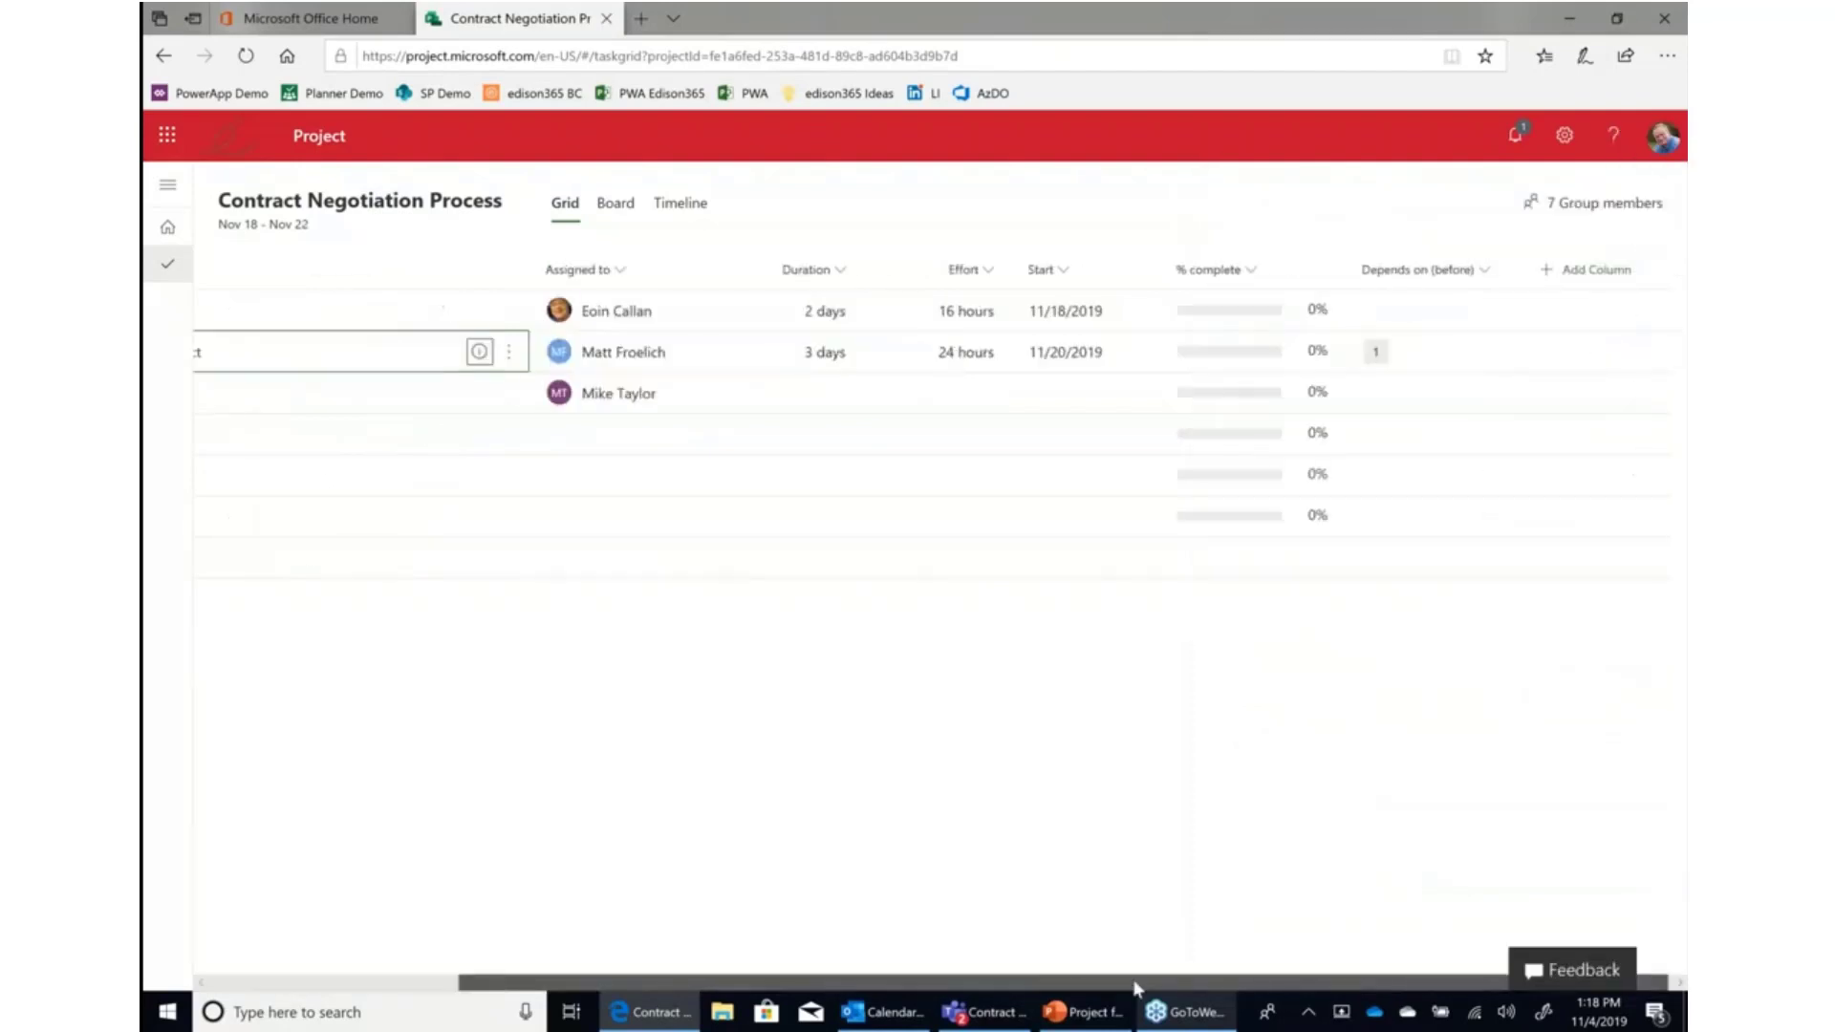
left_click(1409, 397)
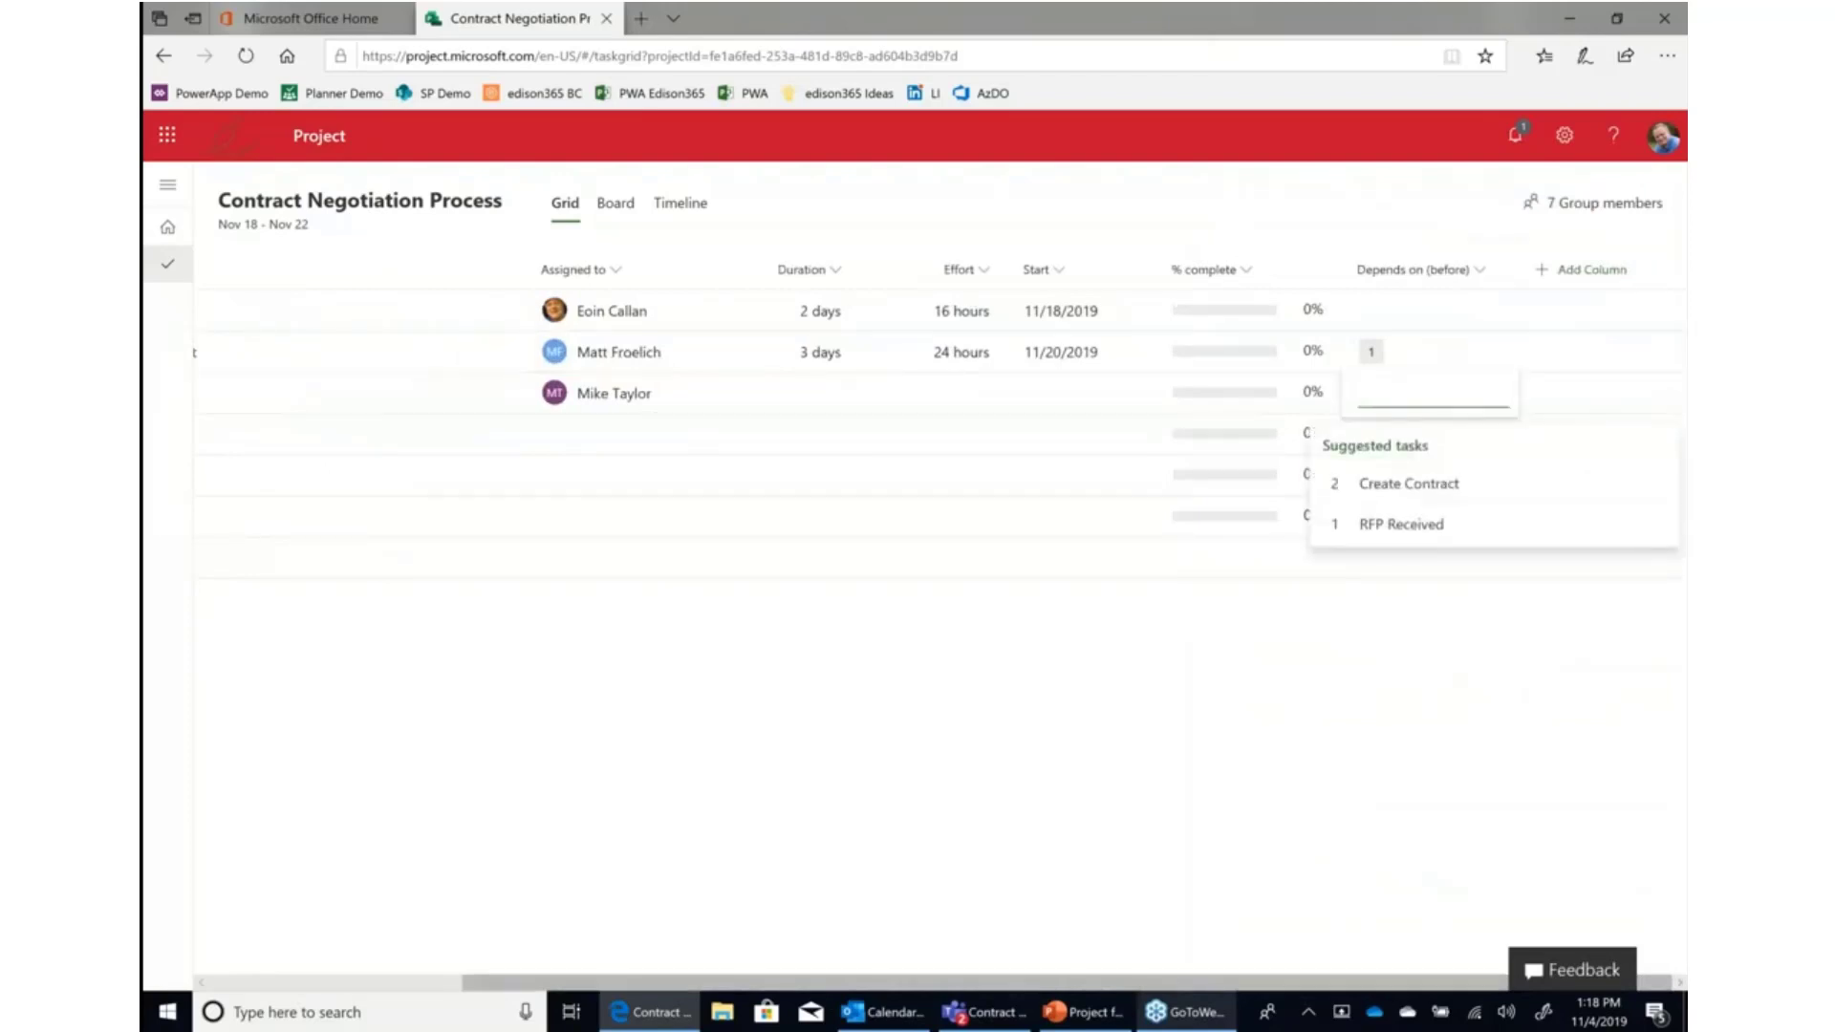
left_click(1409, 484)
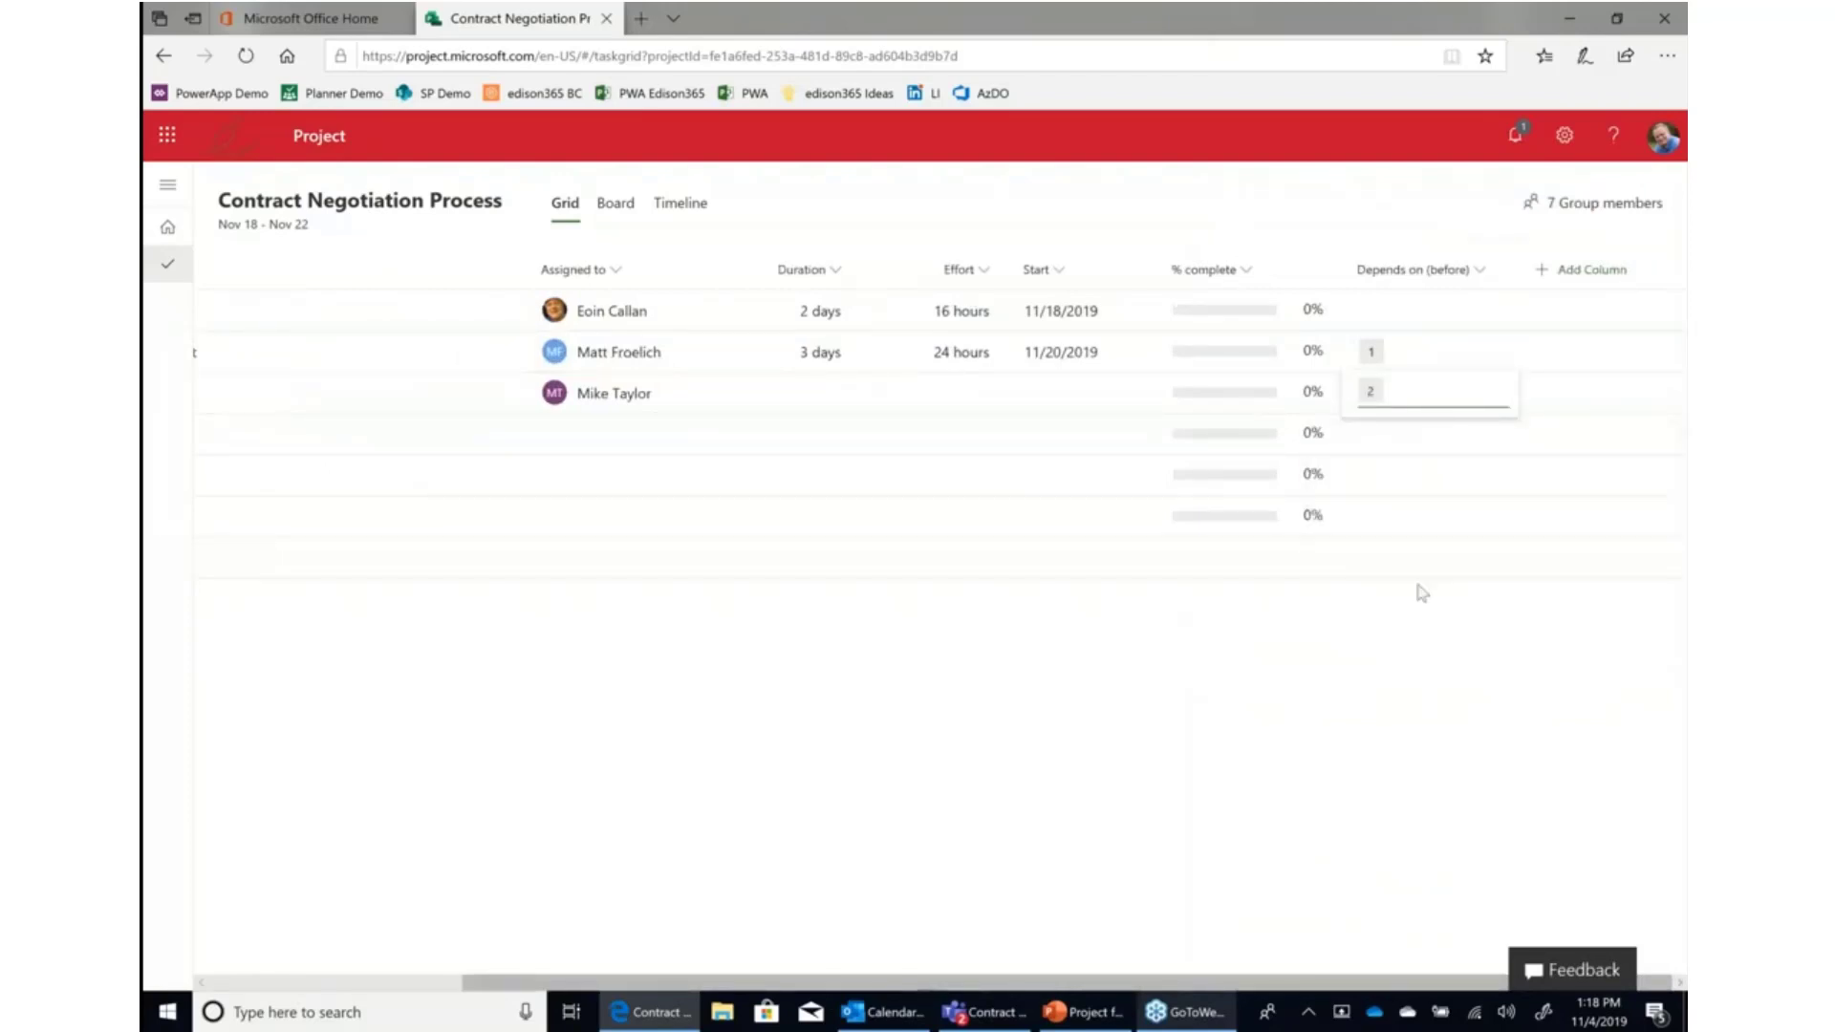
left_click(1401, 441)
type("3")
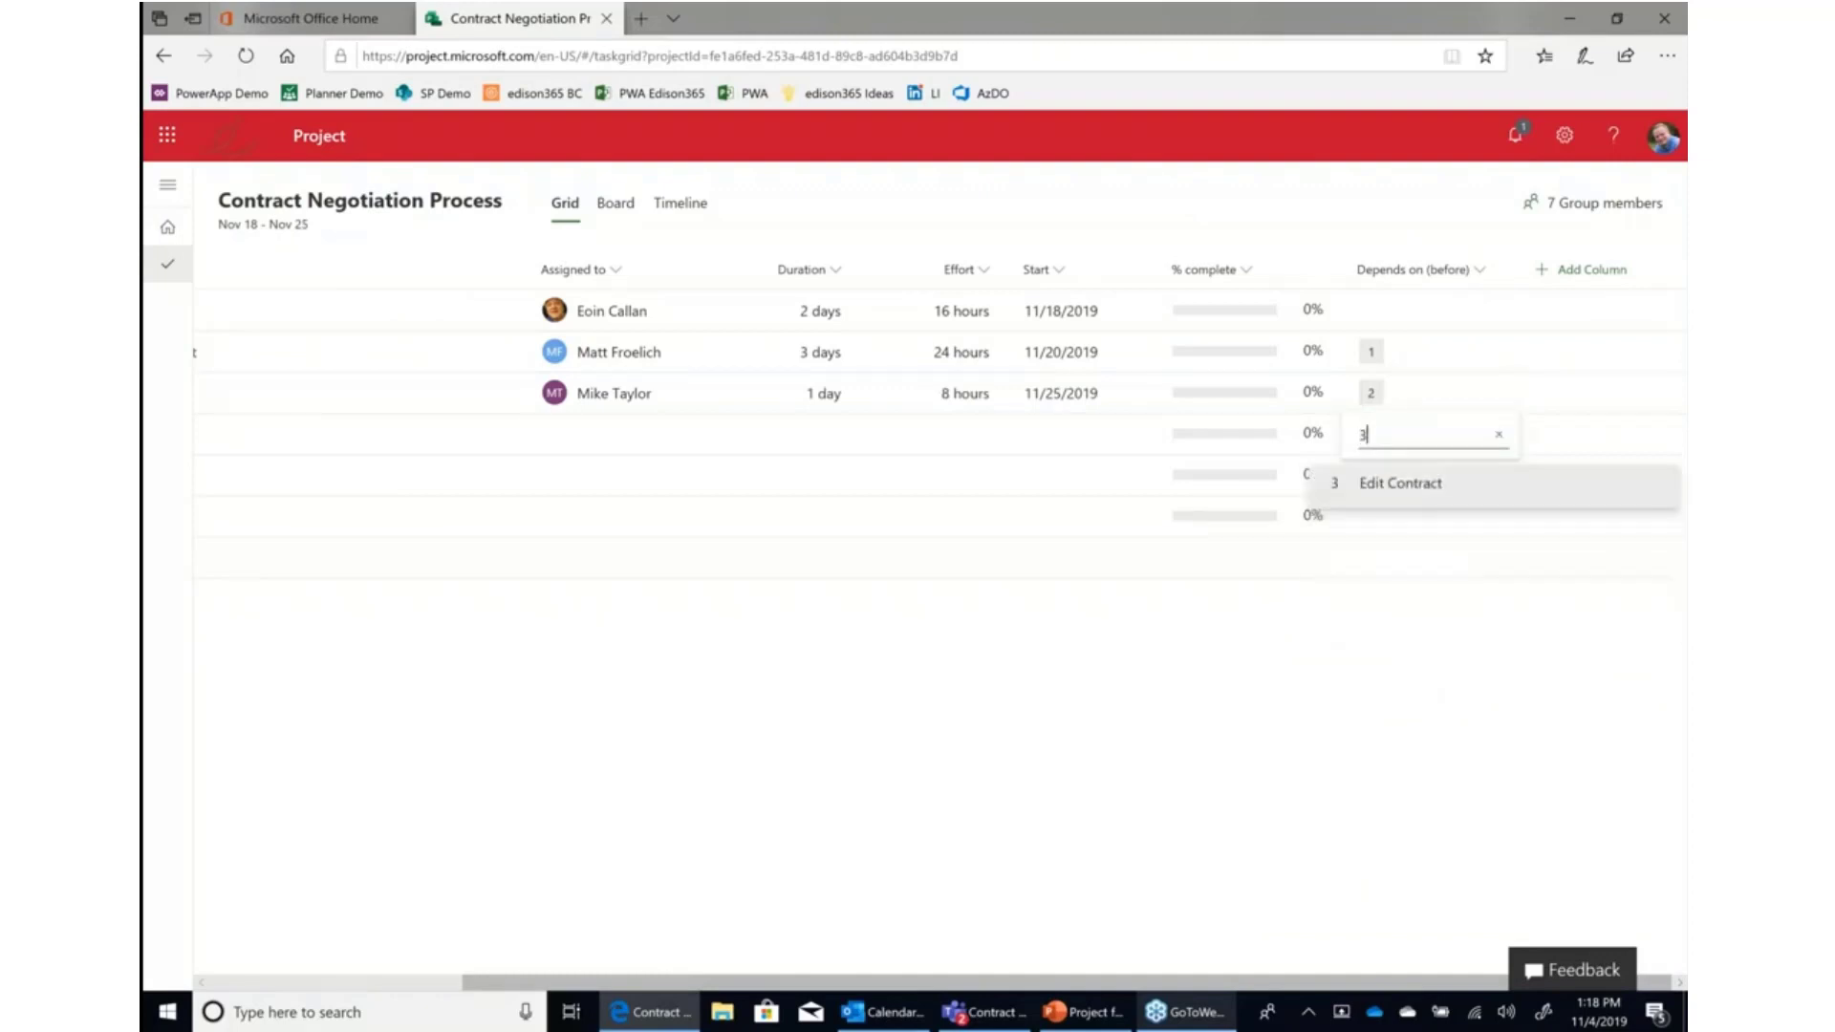
left_click(1403, 484)
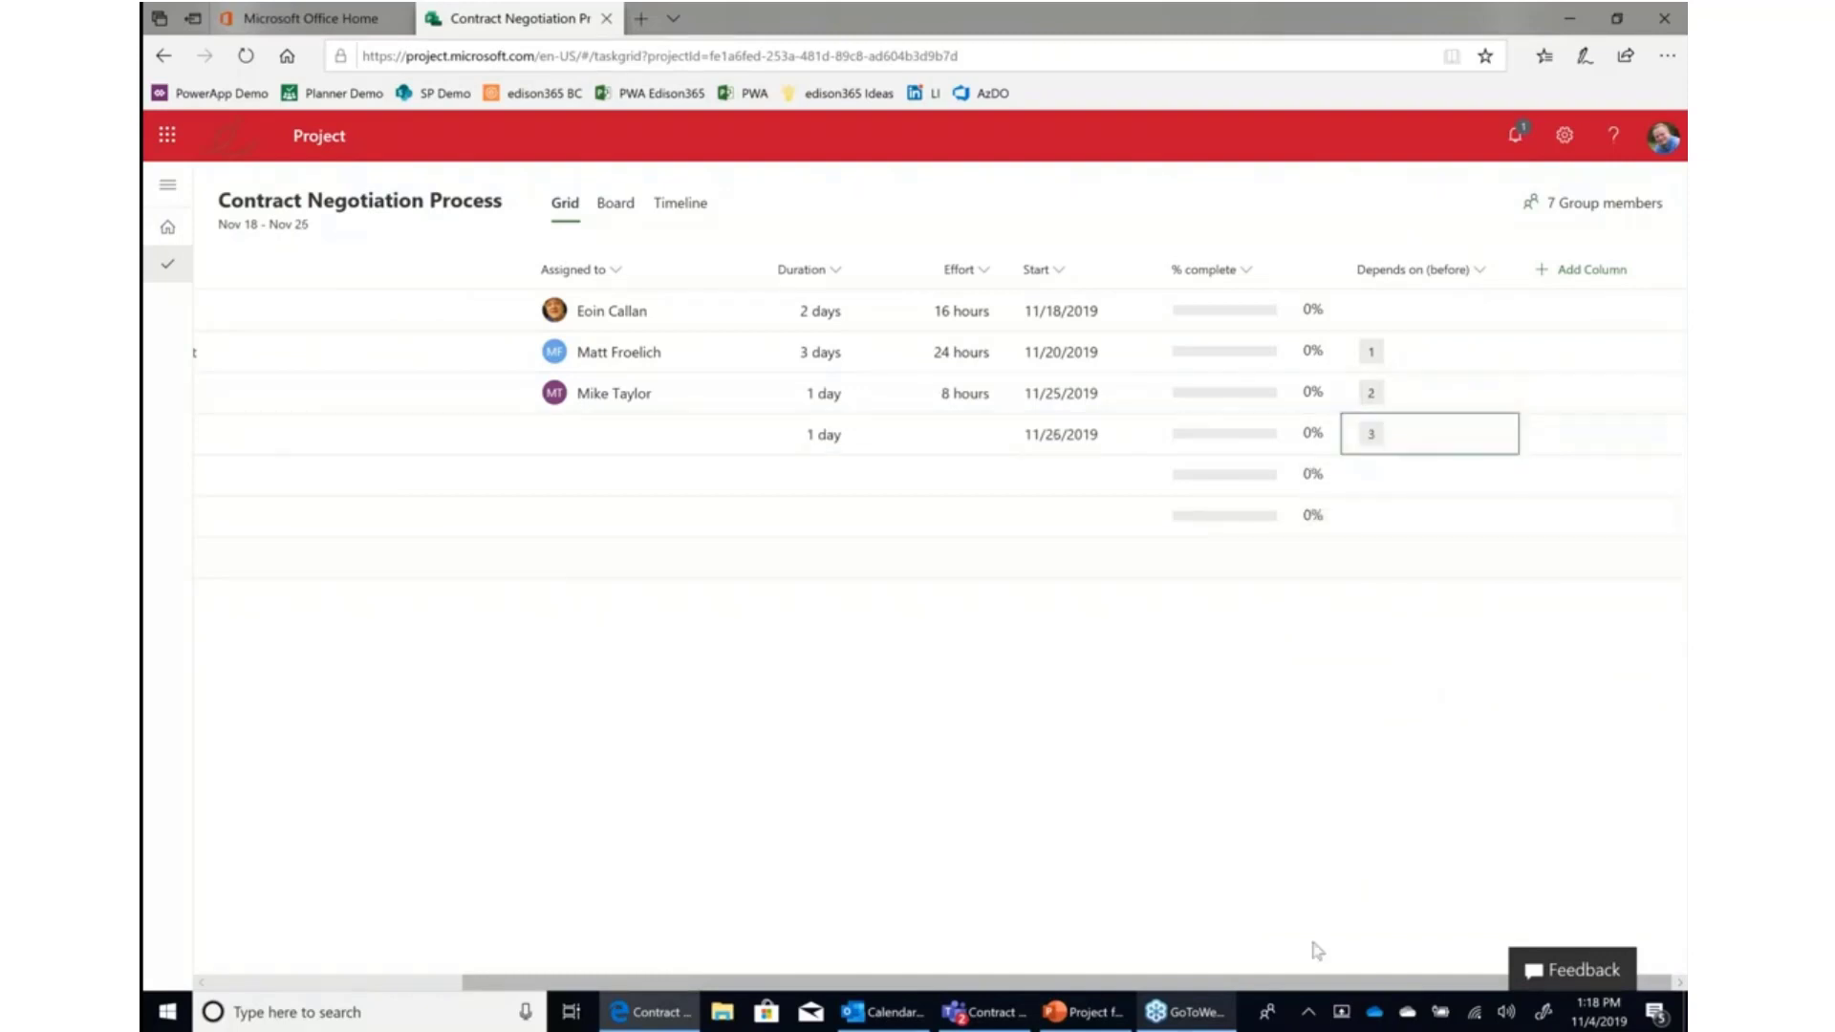
Mark the RFP Received task as complete.
left_click_drag(1236, 980, 984, 980)
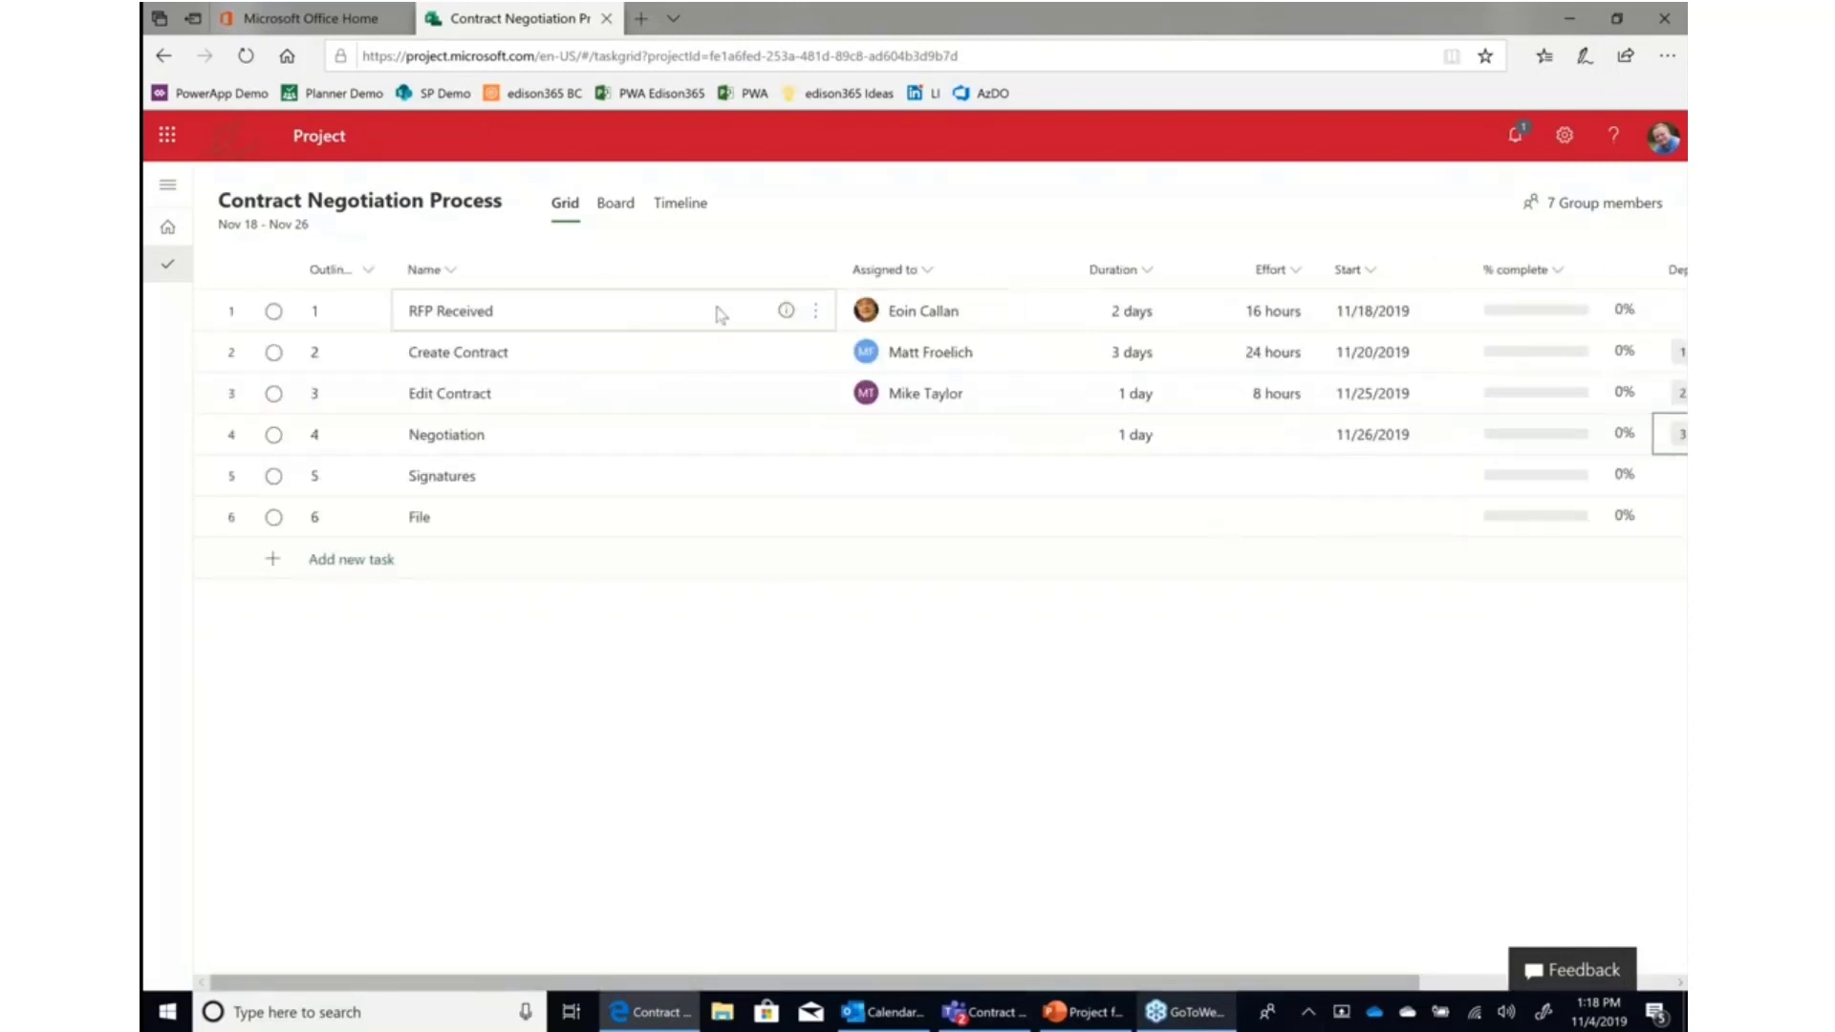
mouse_move(1520, 320)
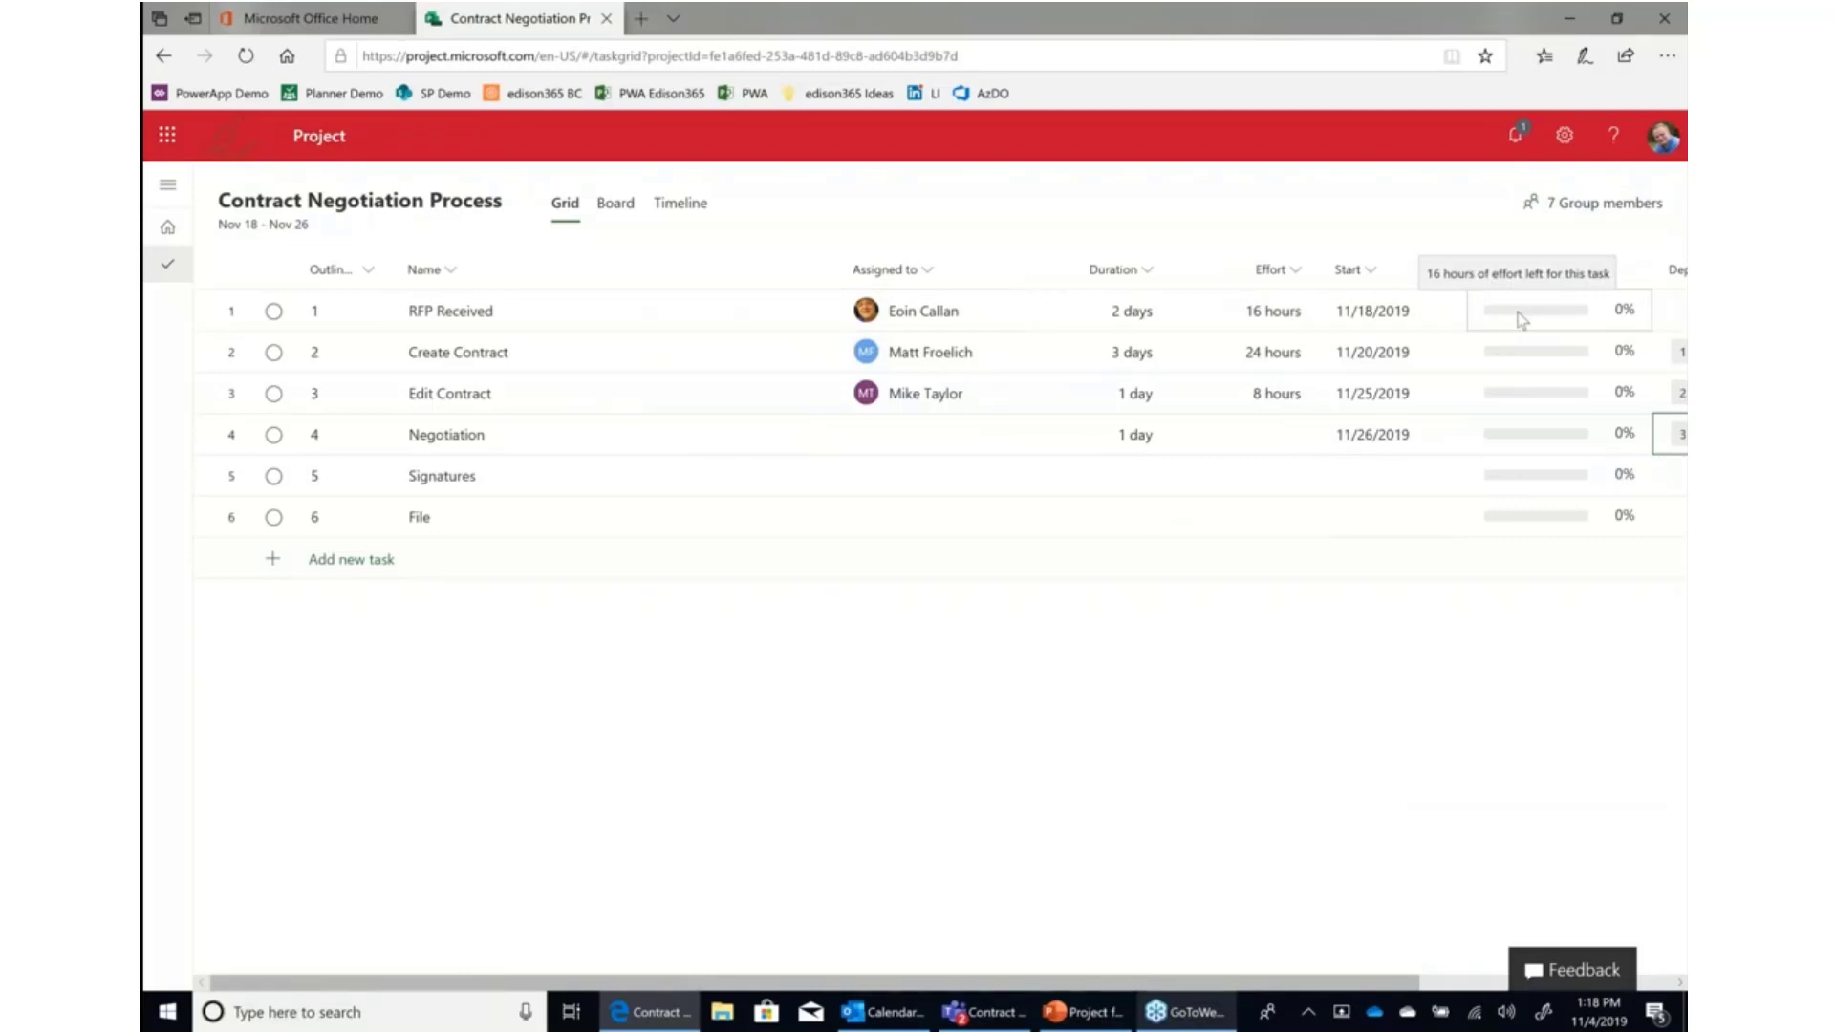
left_click(276, 321)
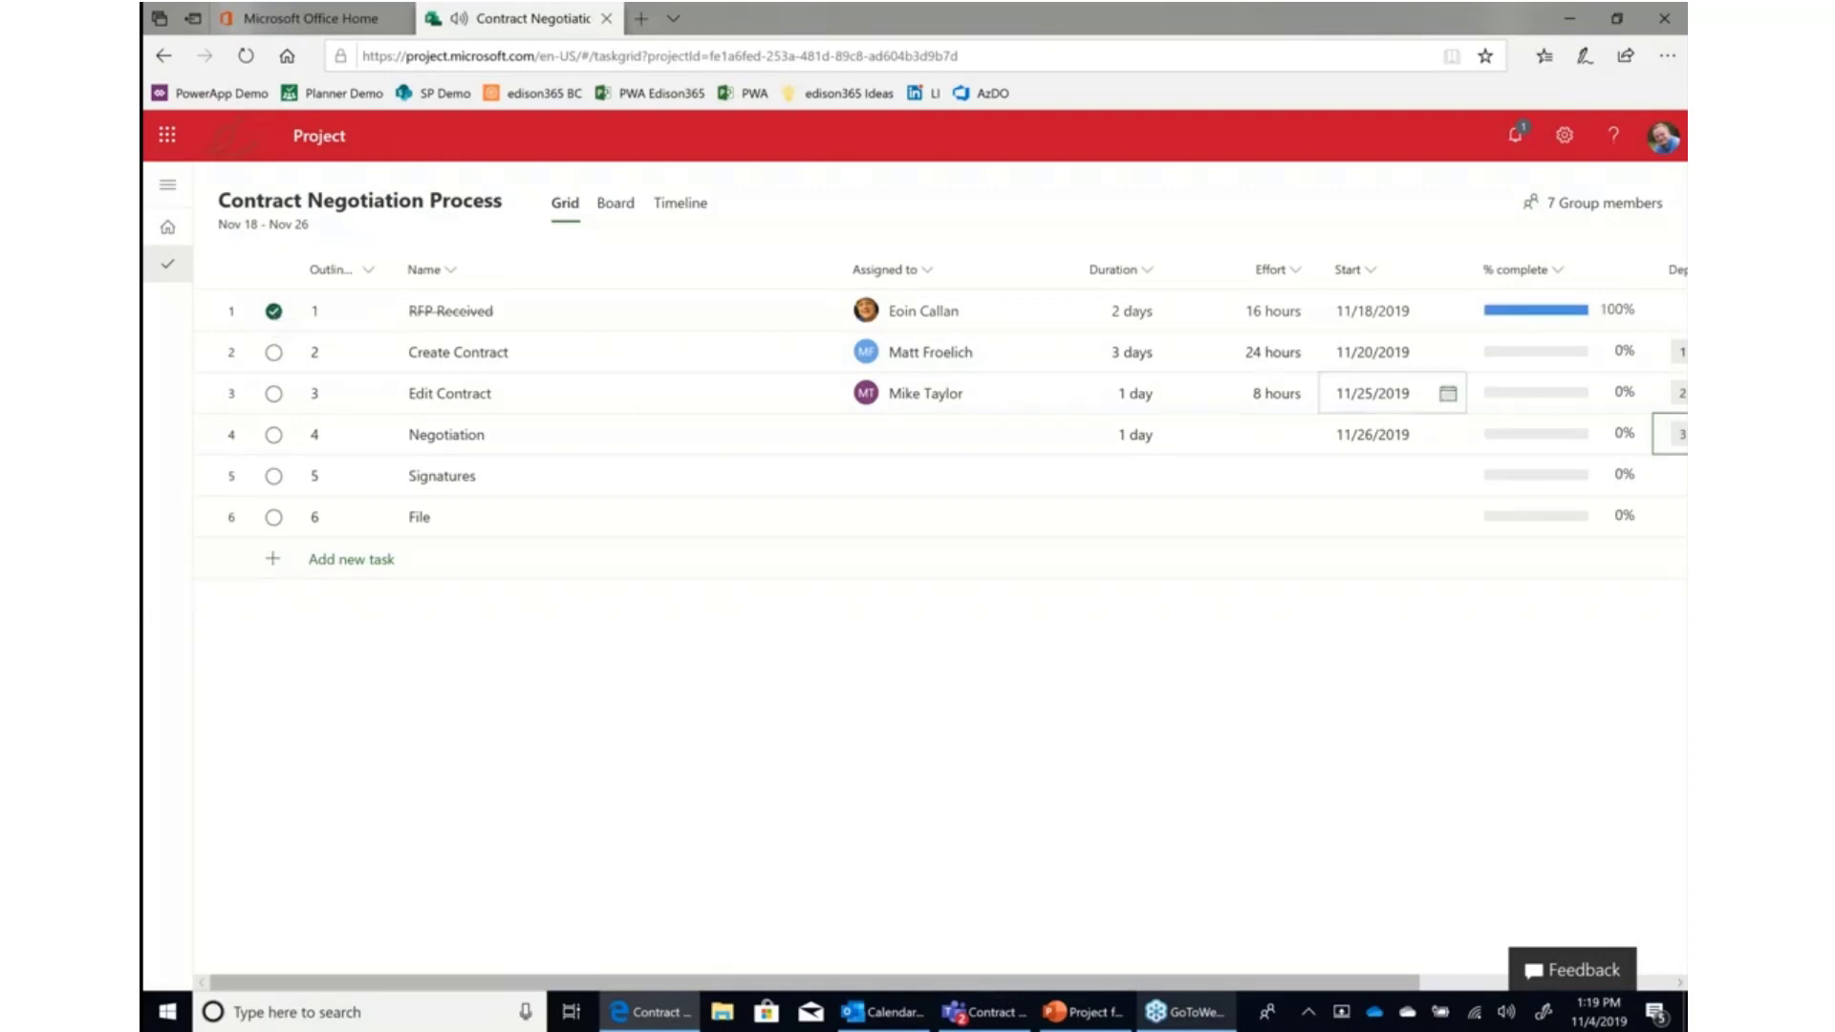
Set Create Contract's % complete to 50.
left_click(1519, 361)
type("50")
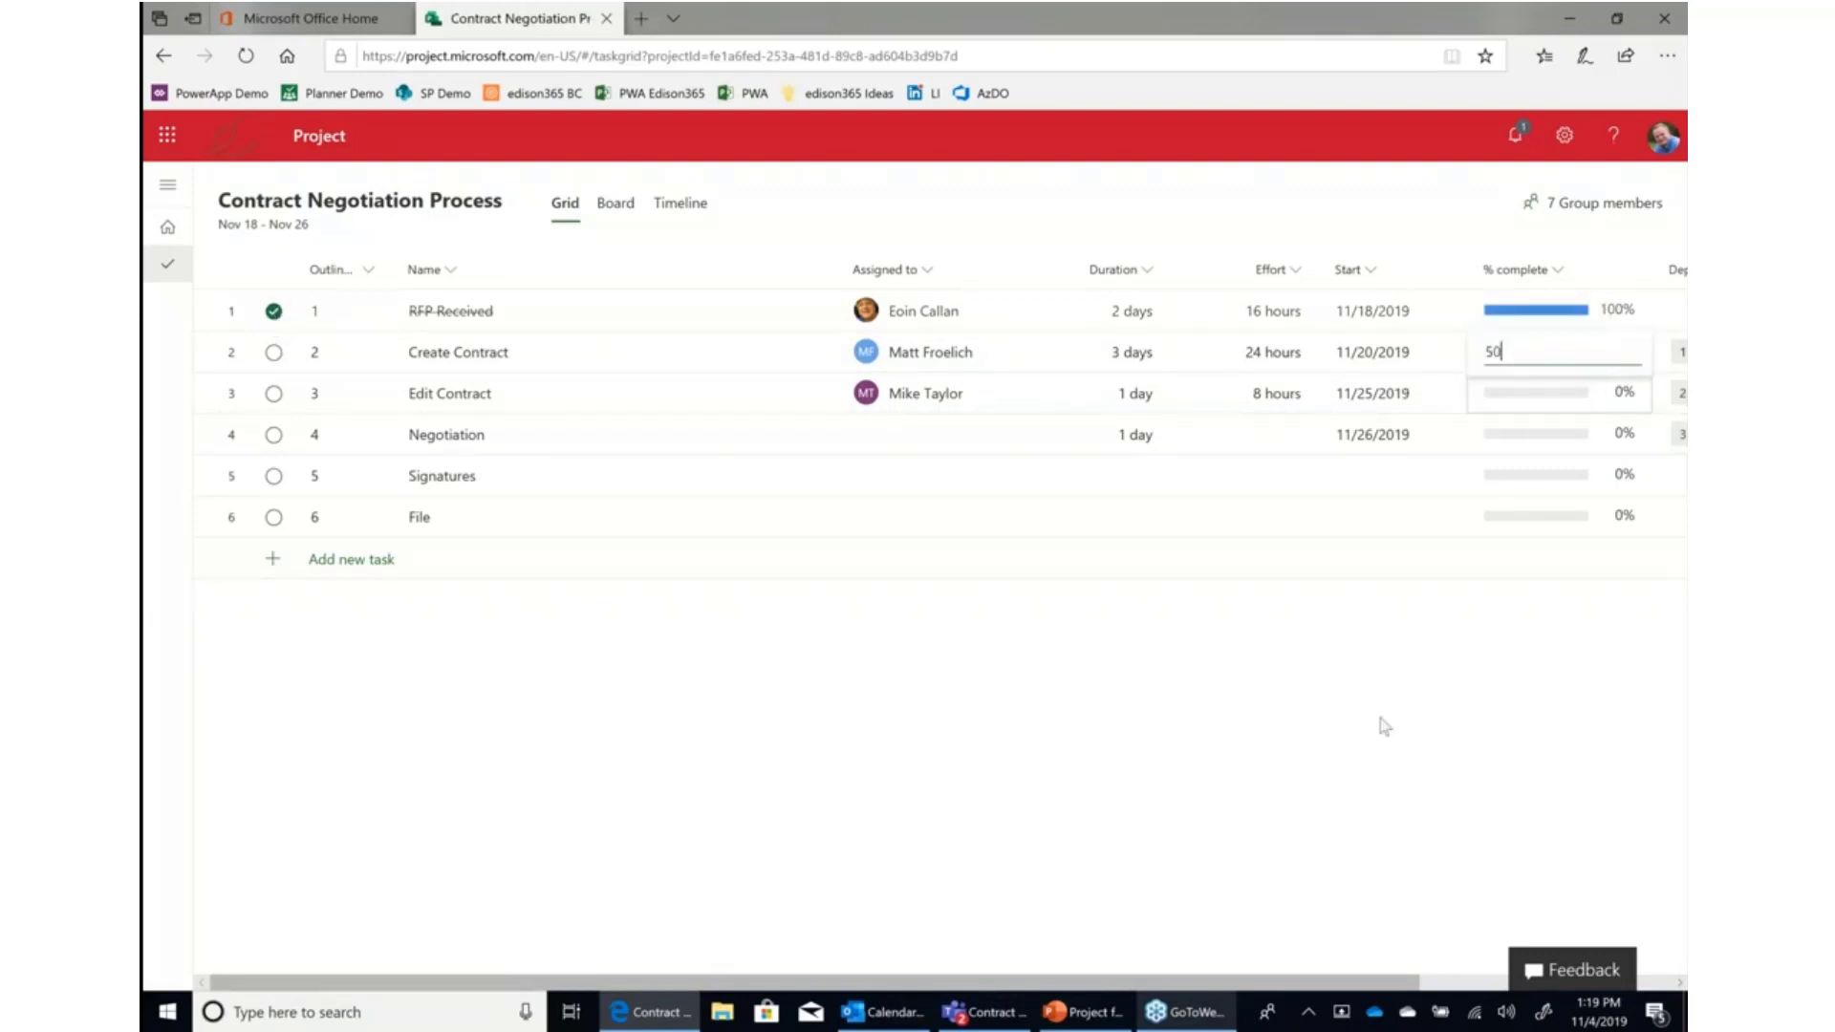
key("Return")
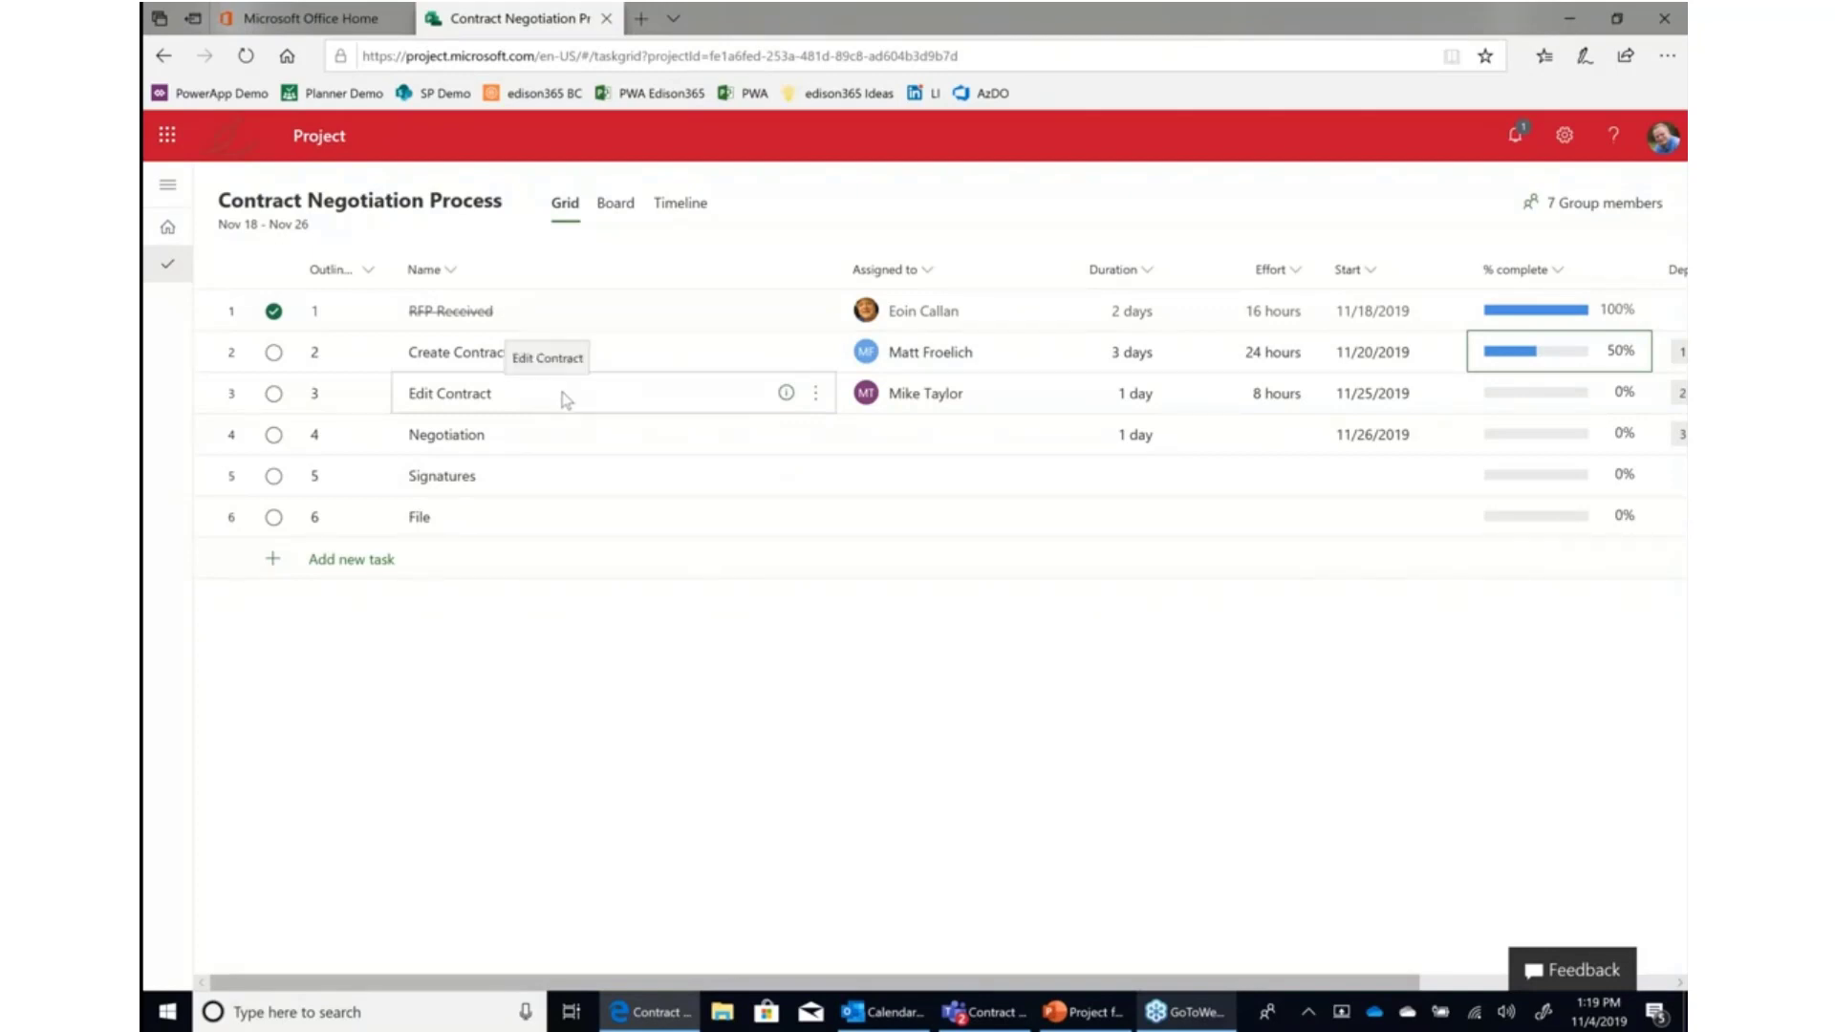
left_click(818, 395)
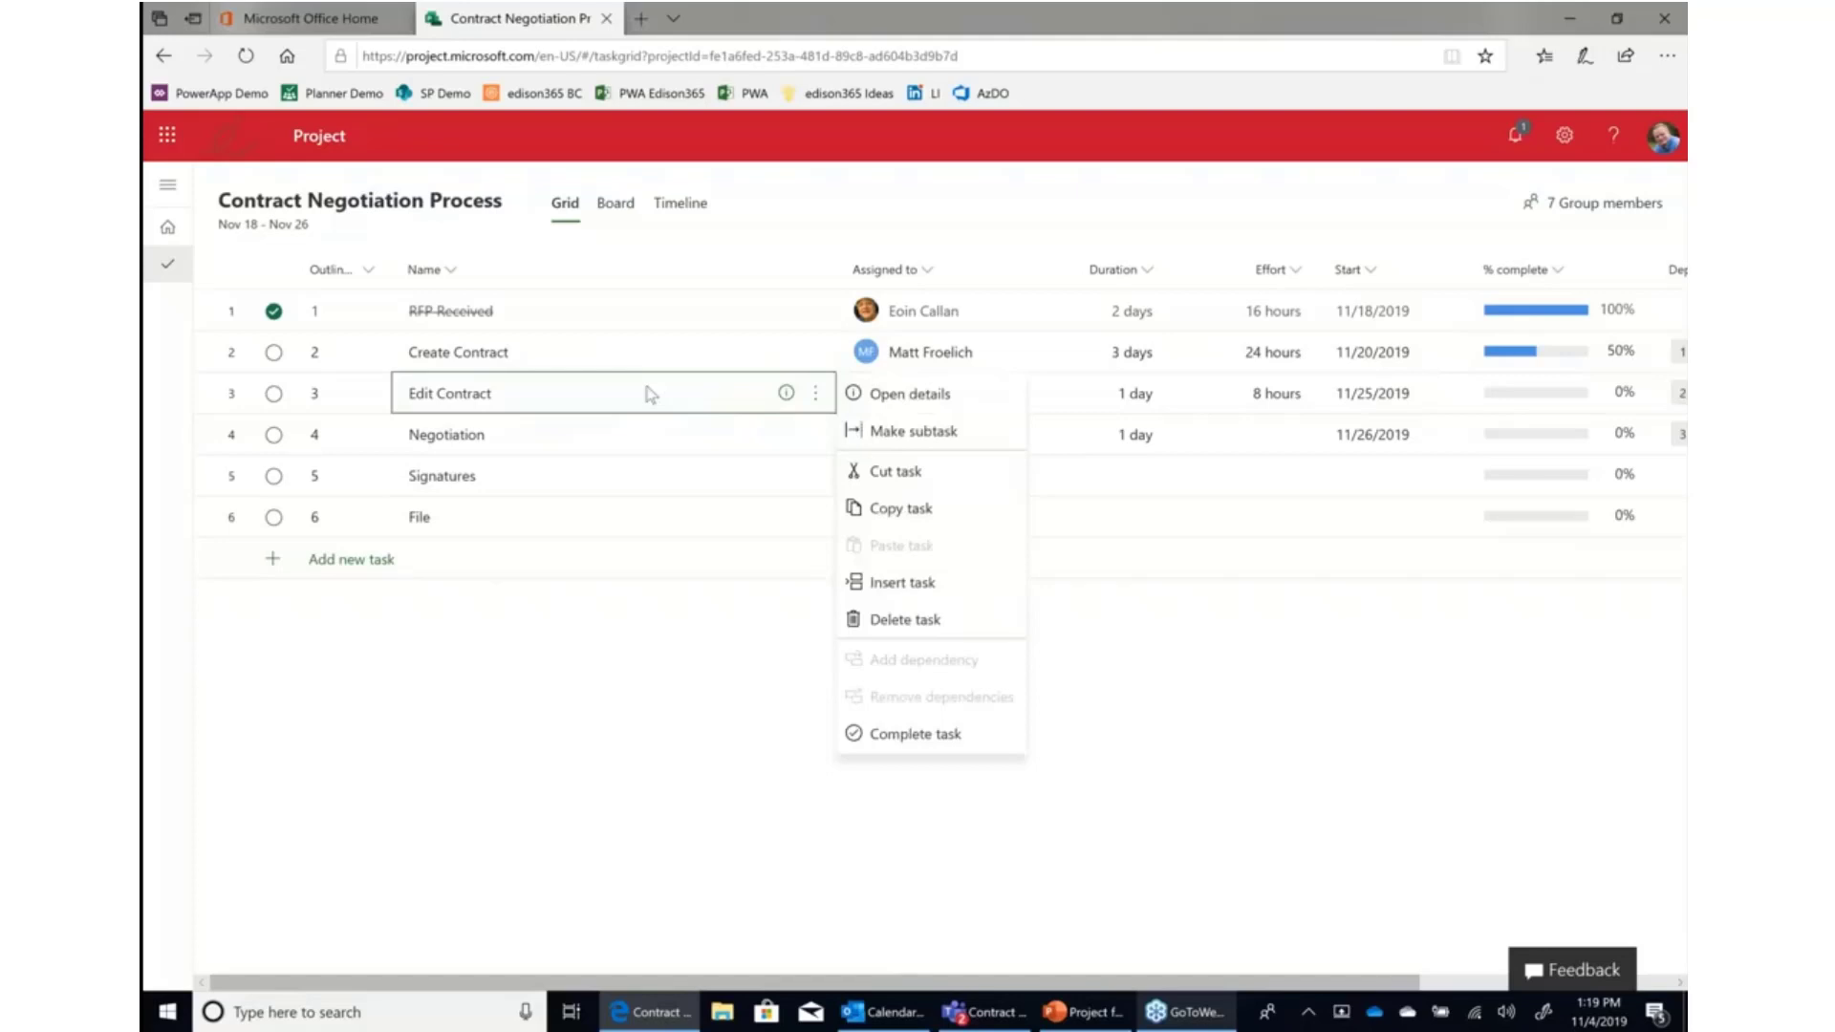
left_click(652, 394)
left_click(723, 548)
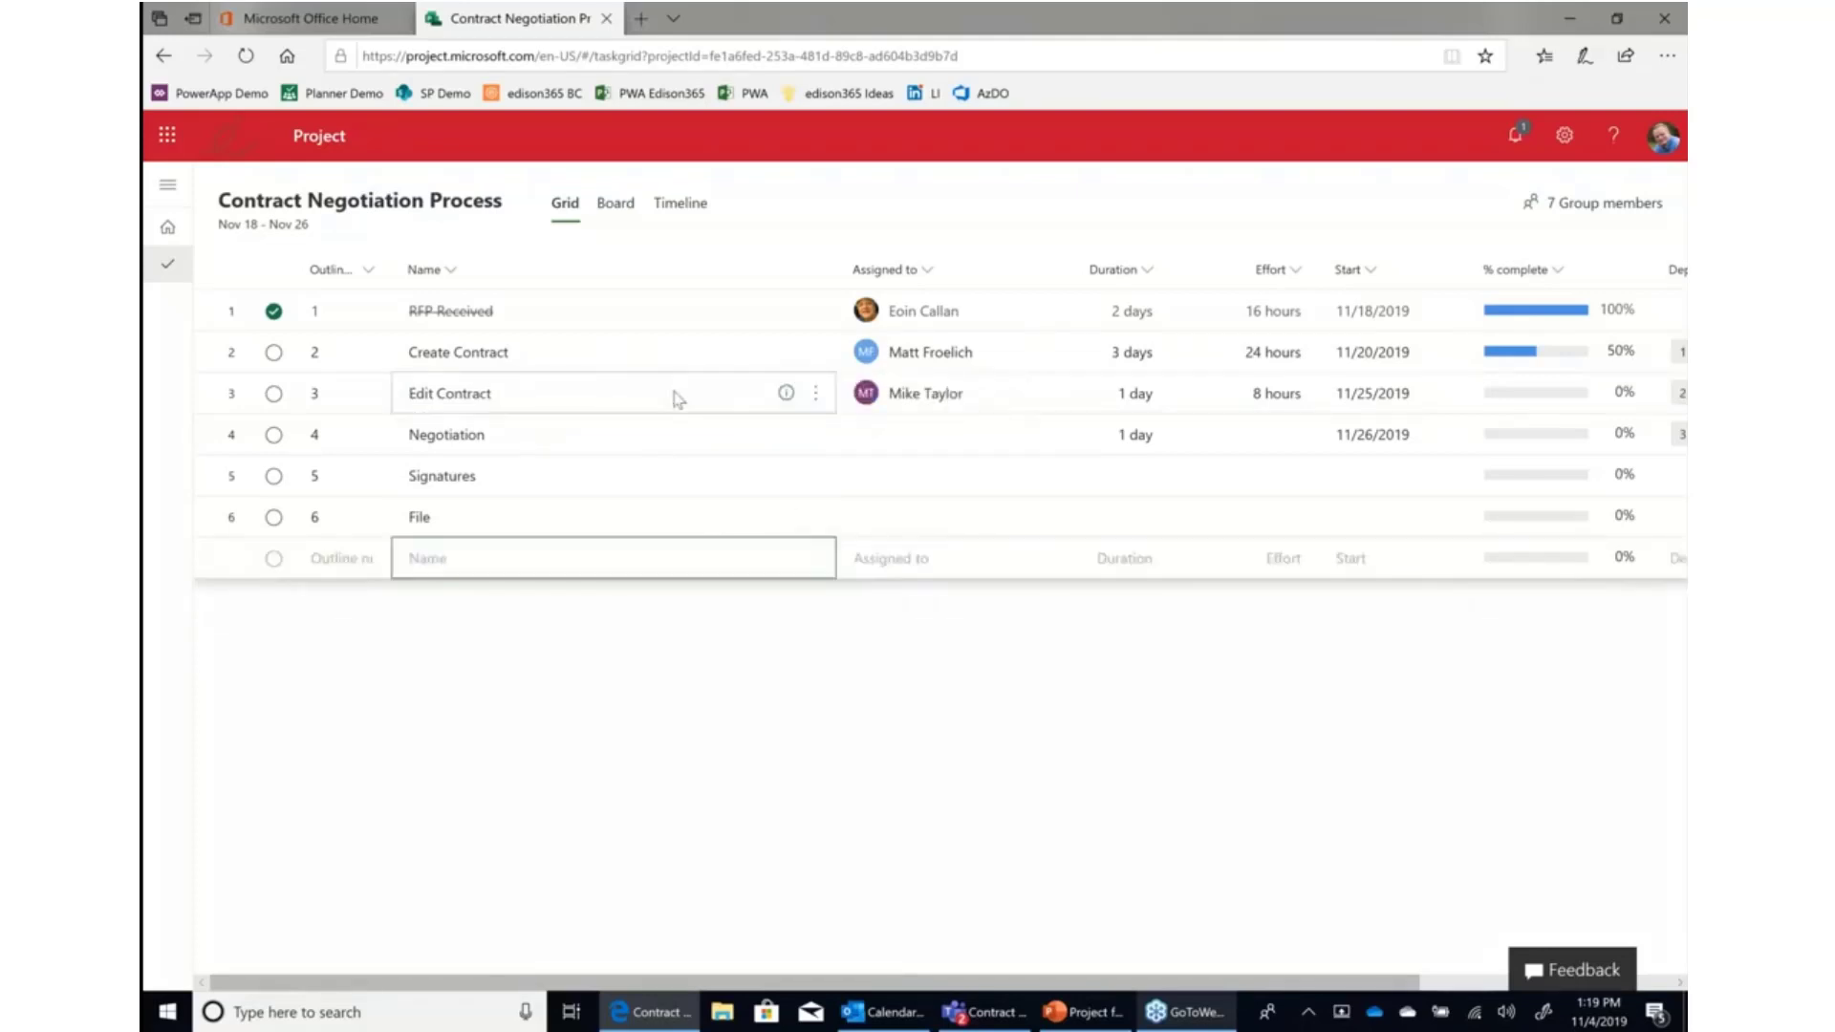
Make Edit Contract a subtask of Create Contract.
left_click(674, 394)
left_click(815, 394)
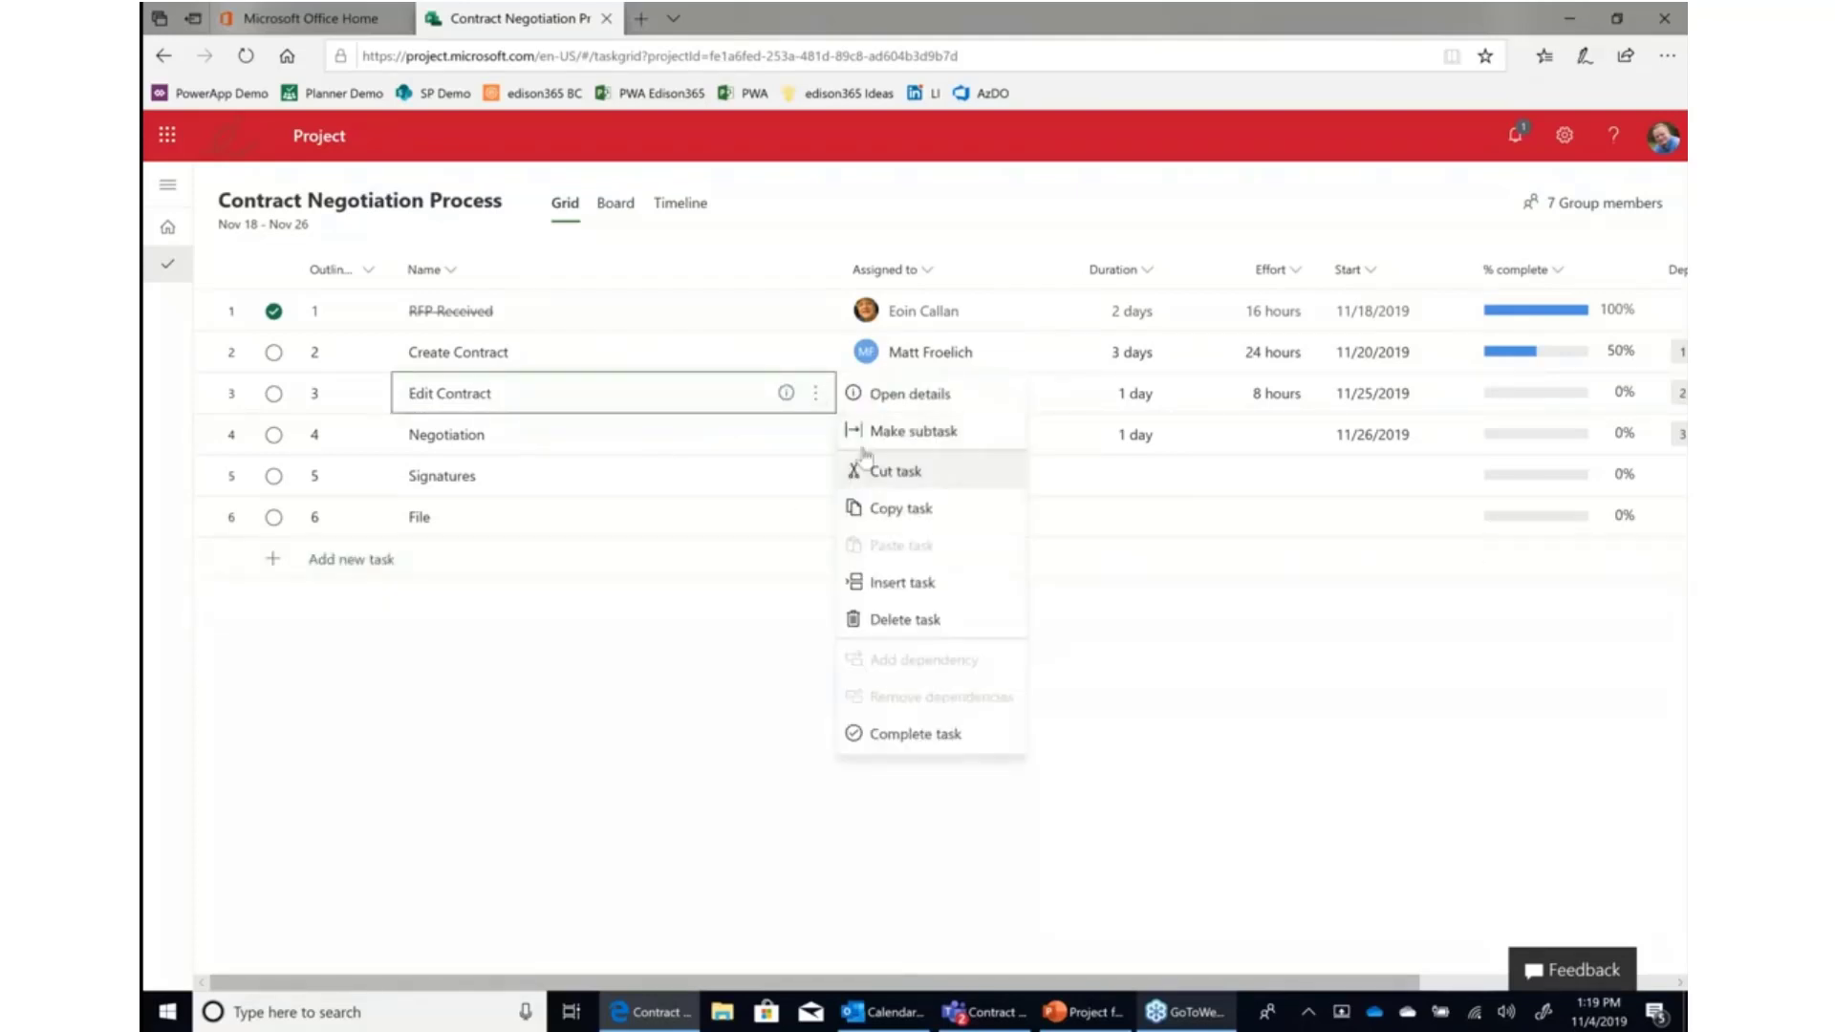
left_click(867, 445)
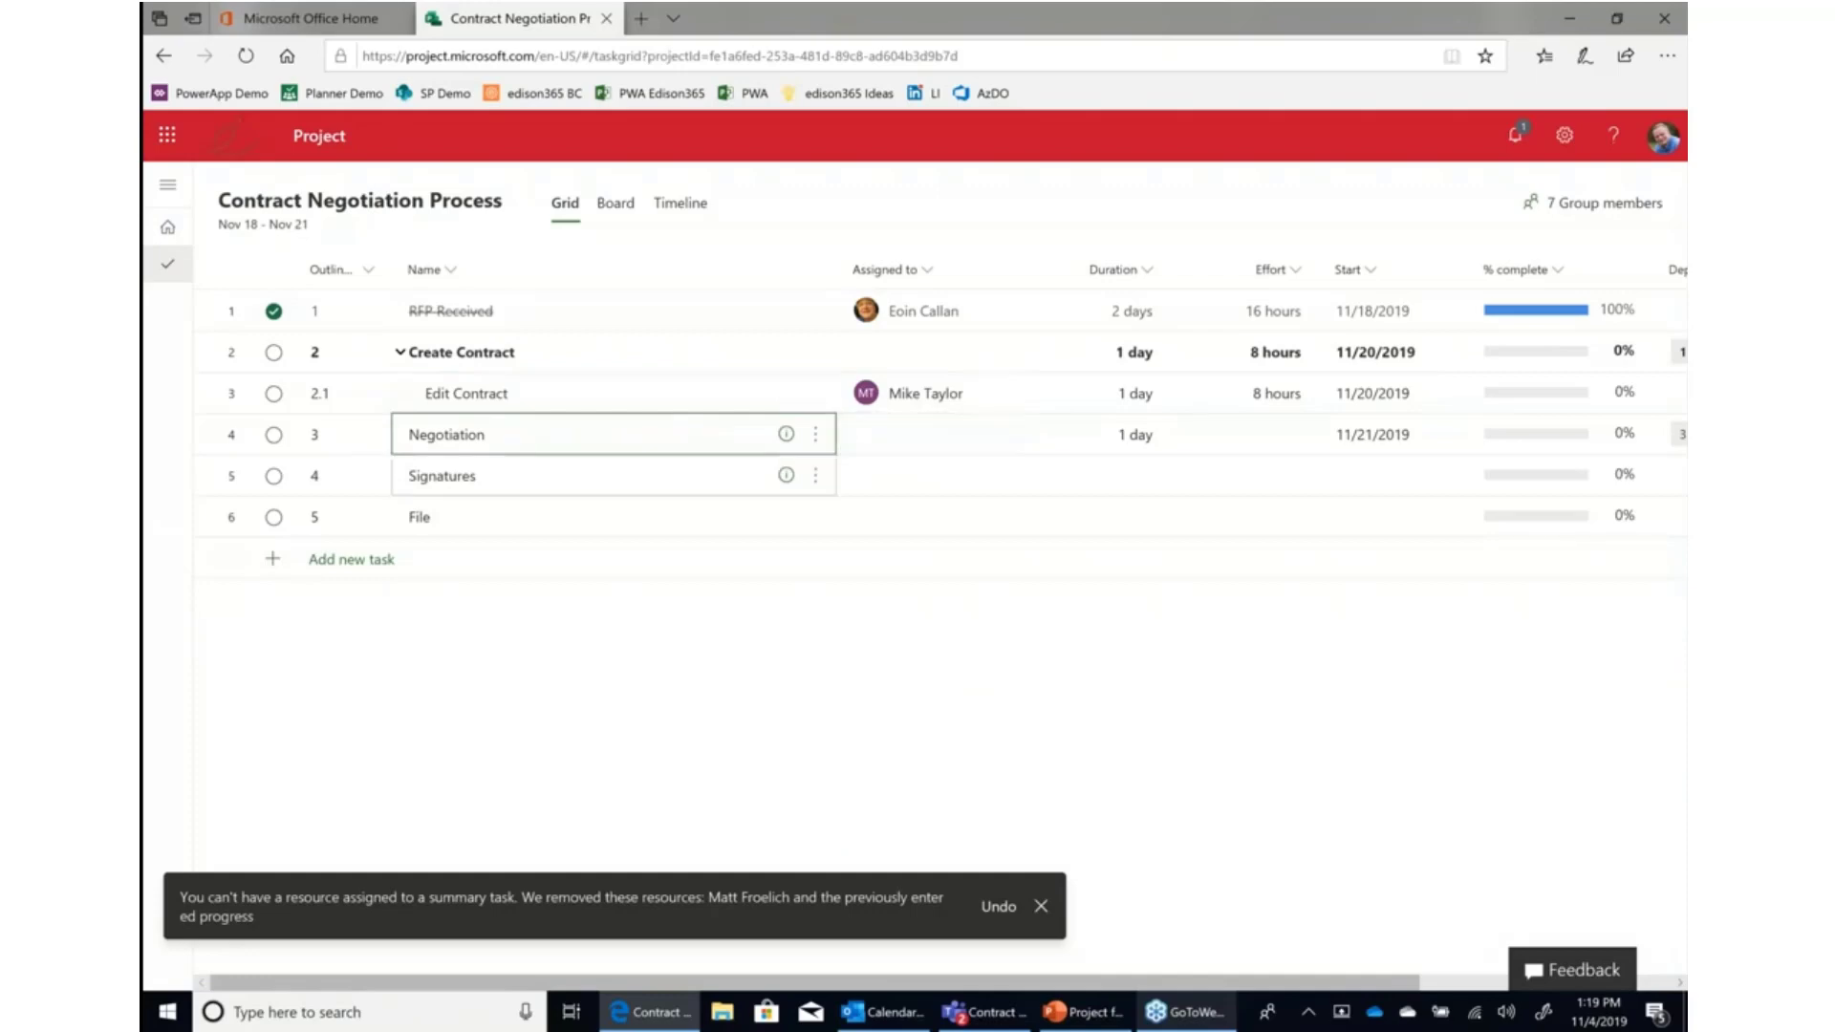
Make Negotiation a subtask of Create Contract as well and dismiss the notification.
left_click(817, 439)
left_click(850, 472)
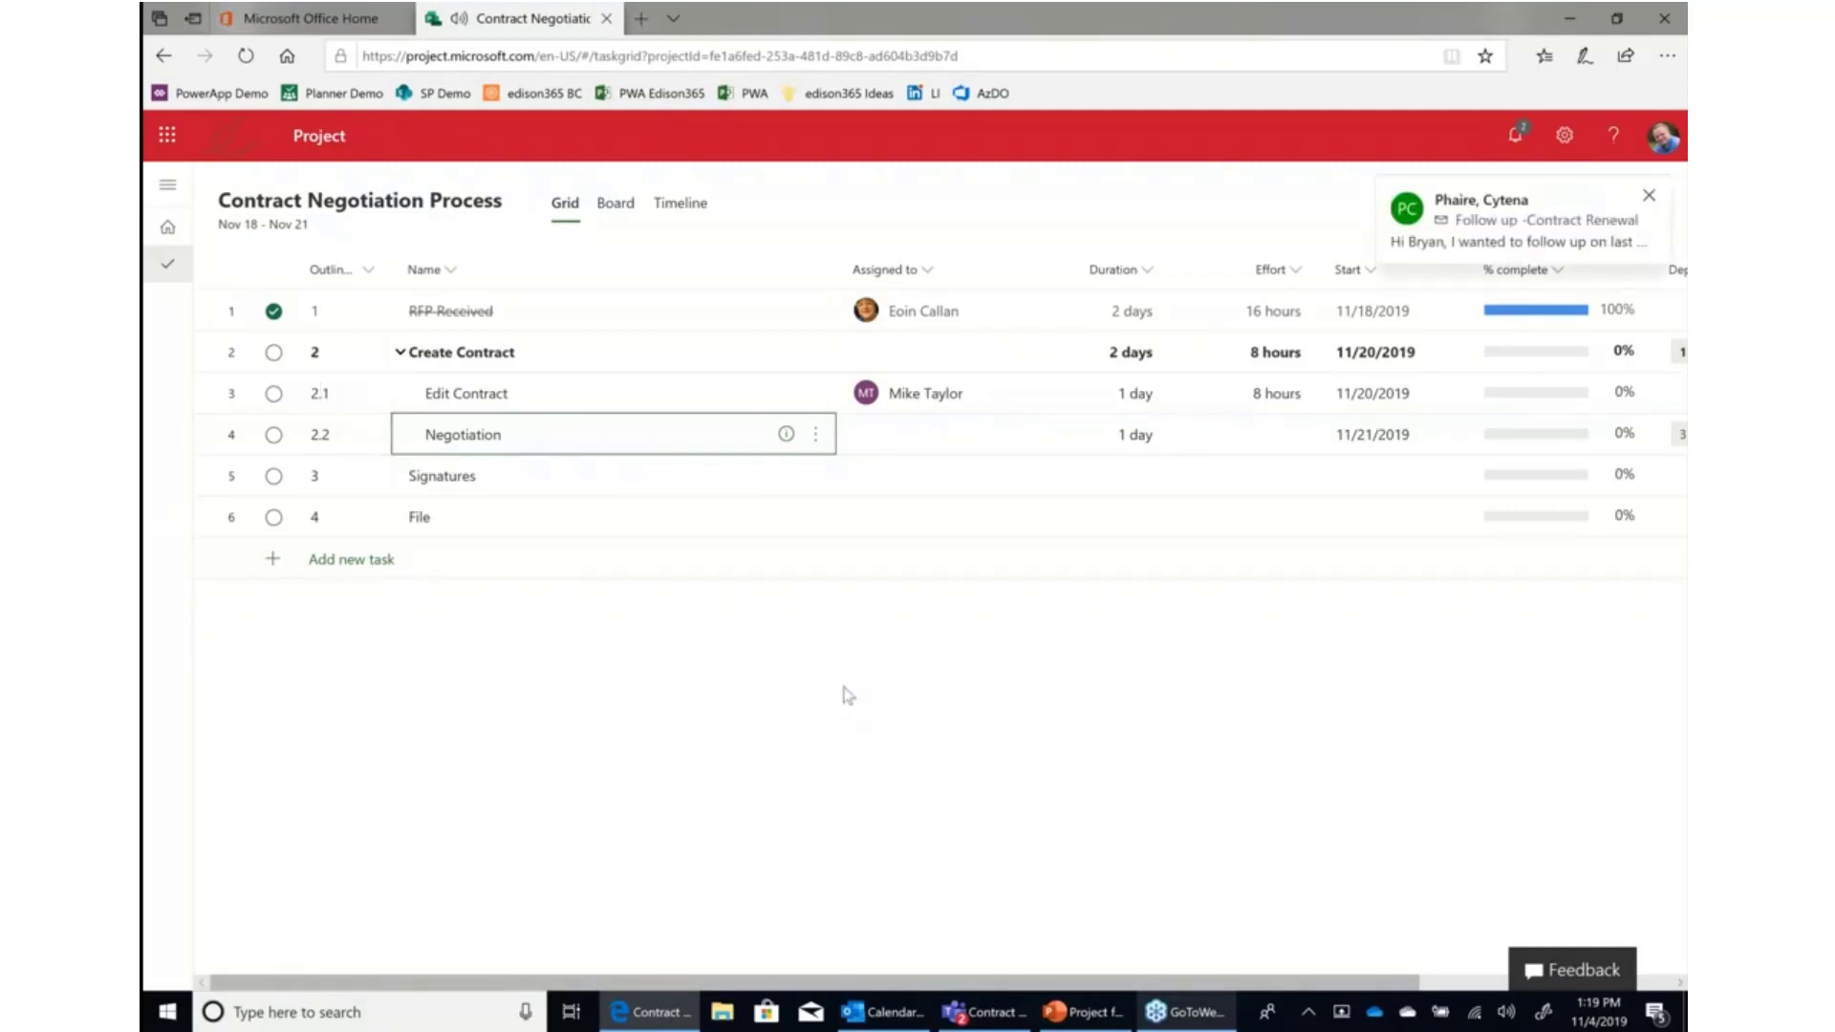
left_click(1649, 198)
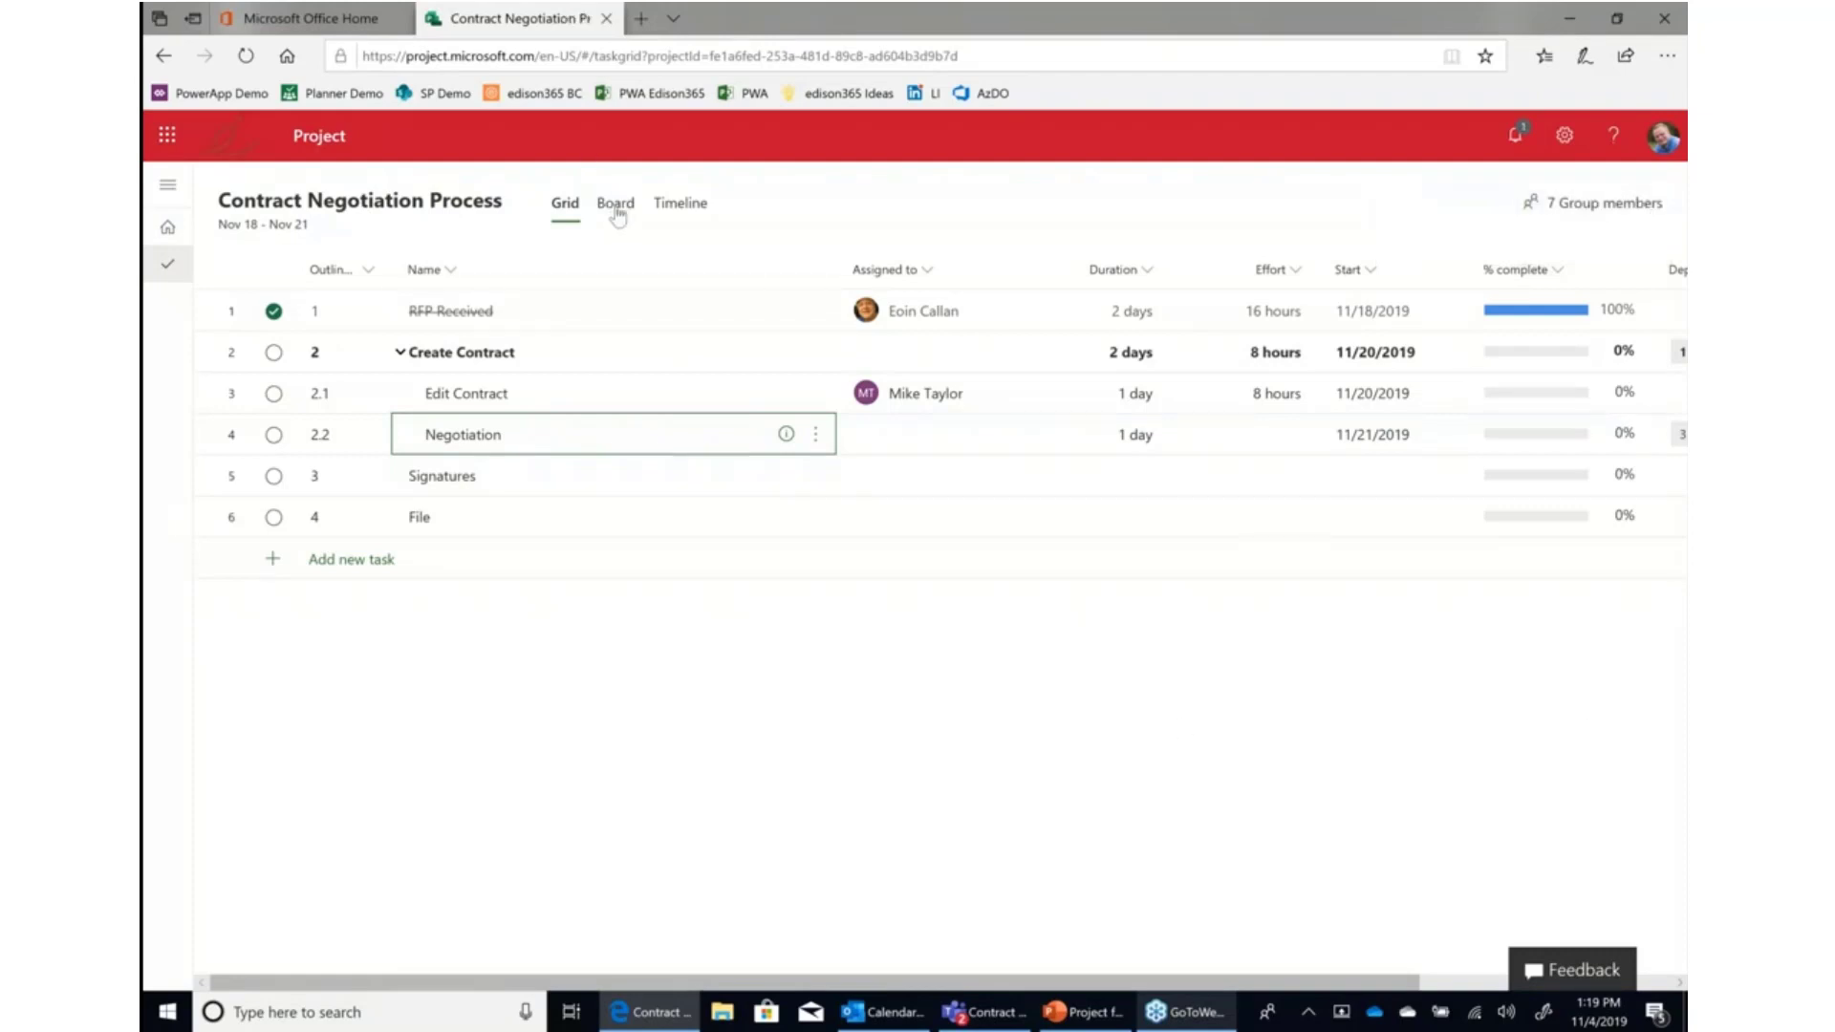
Switch to Board view and move the Signatures card into the In Progress column.
left_click(616, 205)
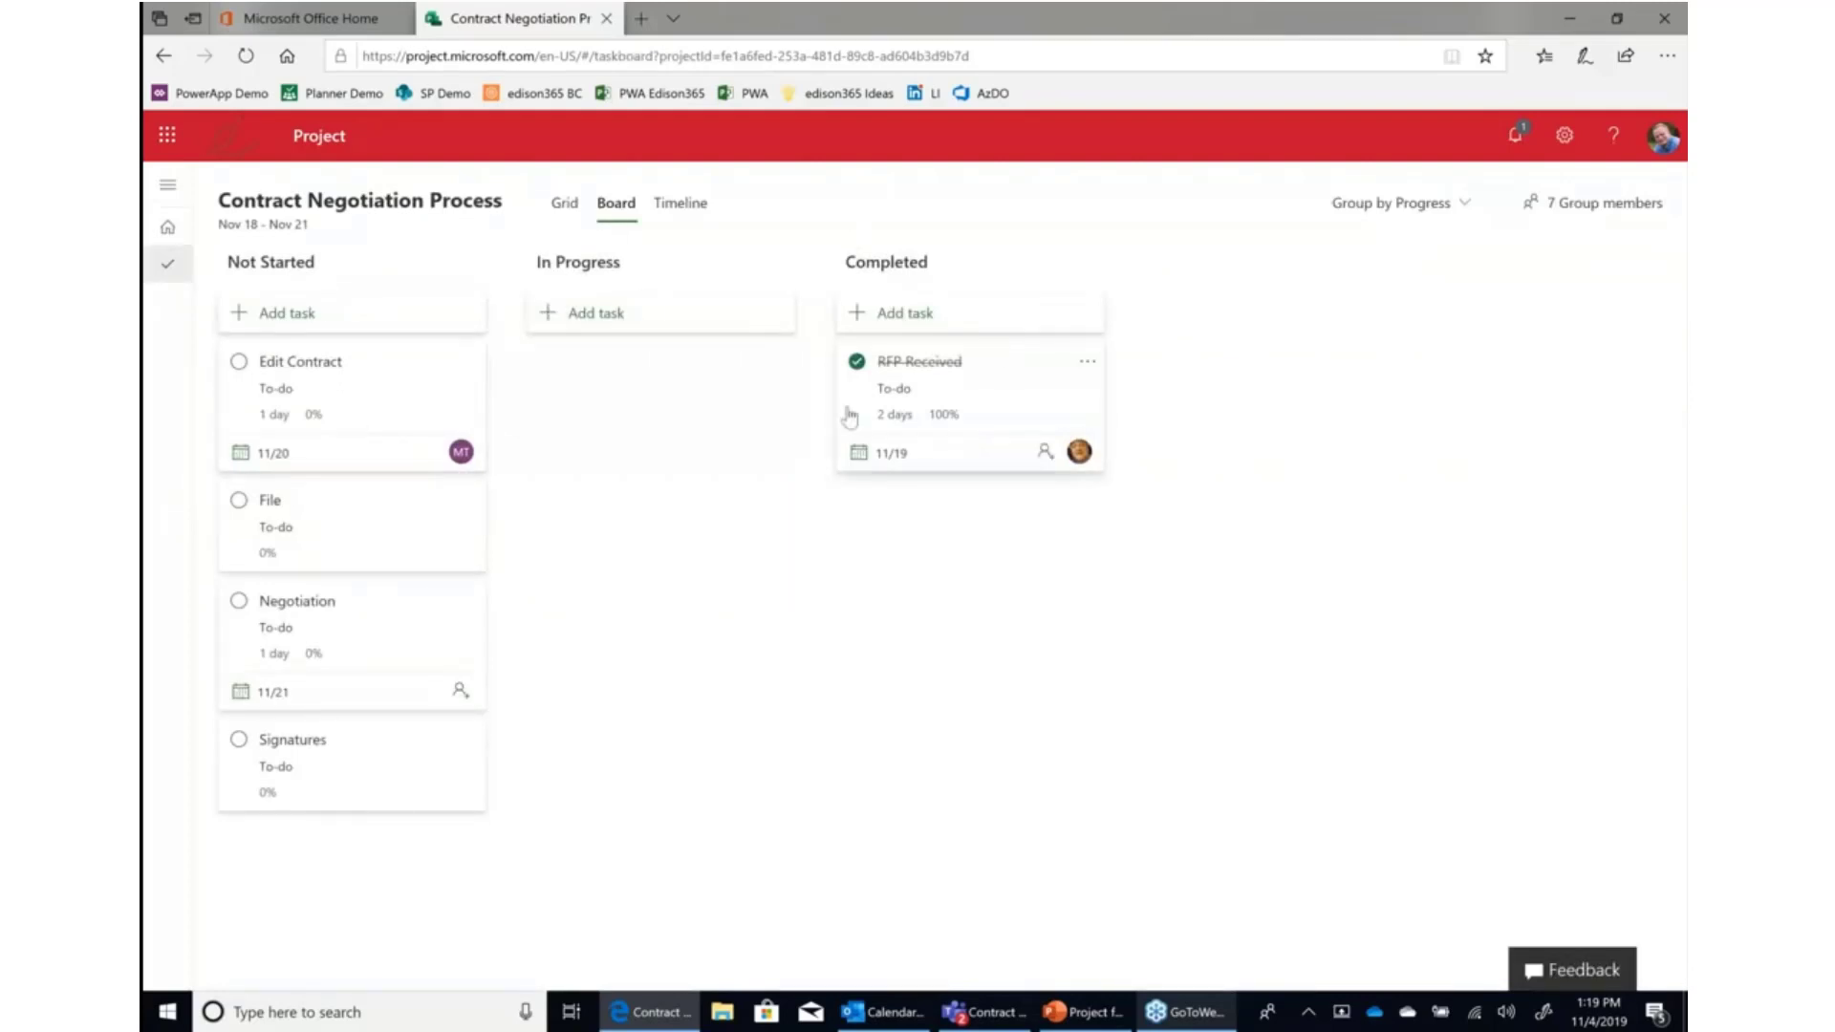
left_click_drag(392, 785, 655, 381)
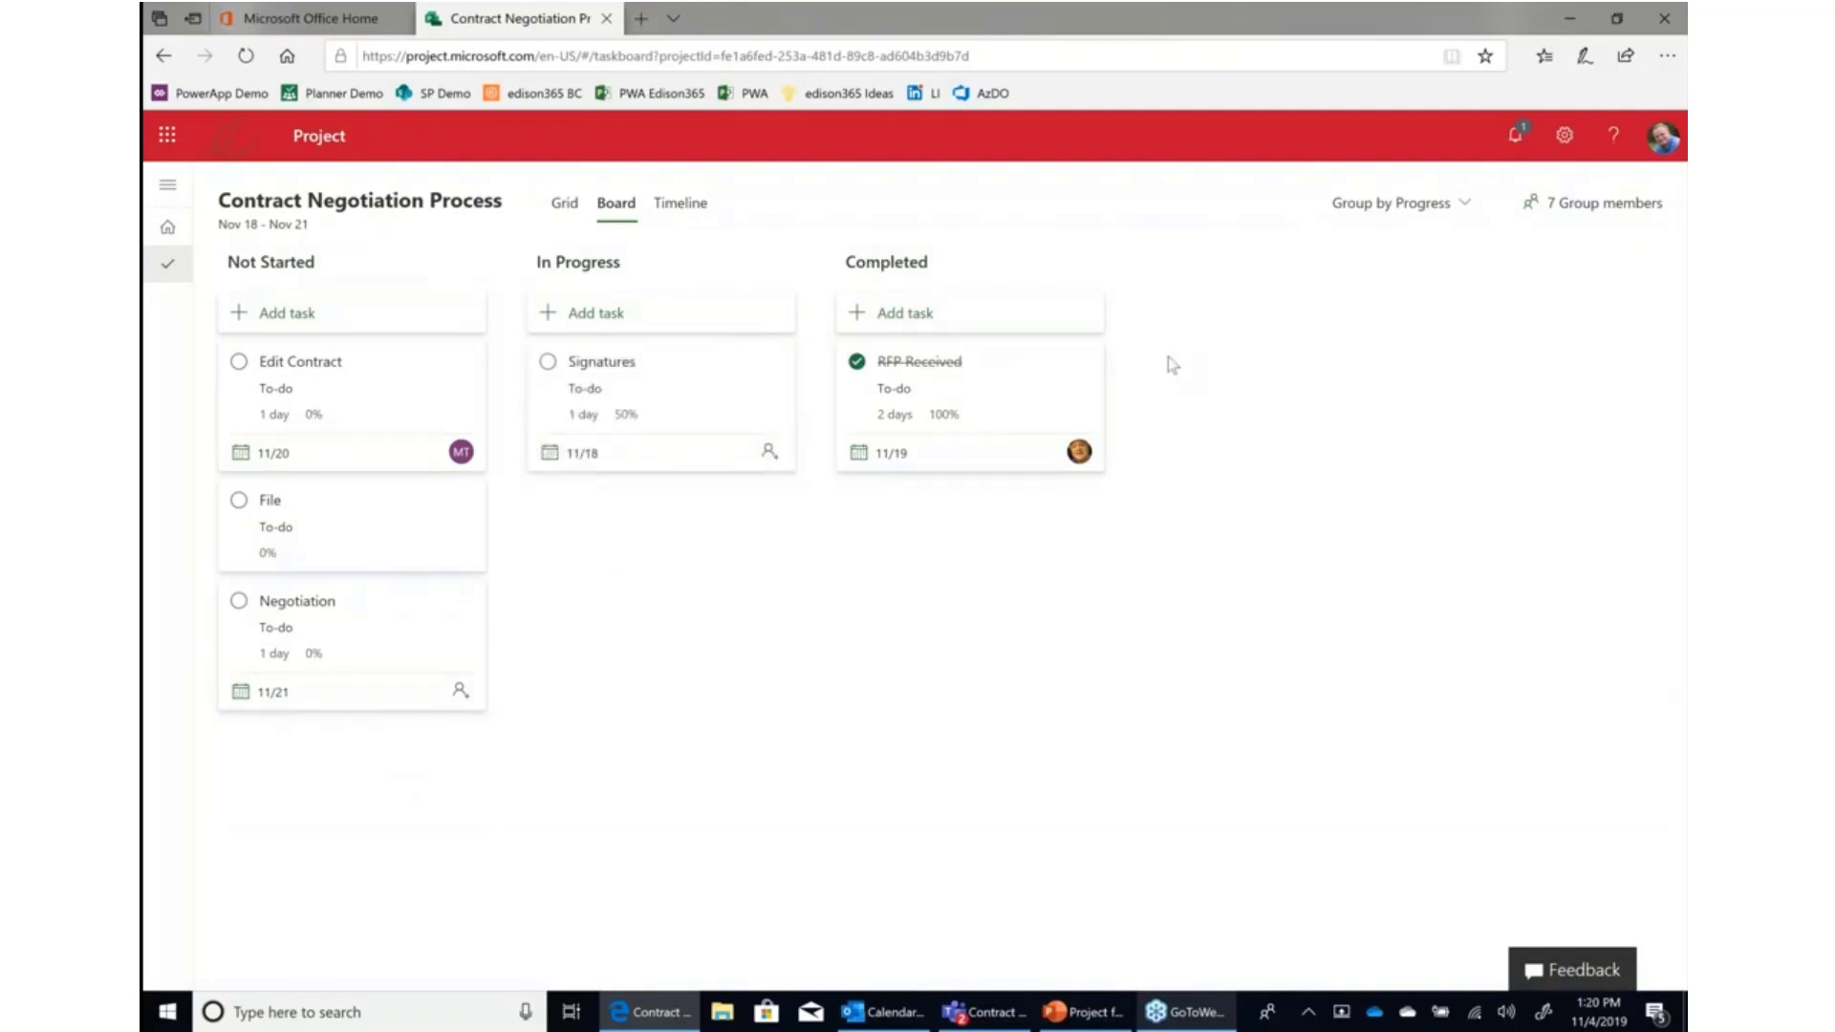
Switch to Timeline view and link Negotiation to Signatures so that Signatures depends on Negotiation.
left_click(680, 203)
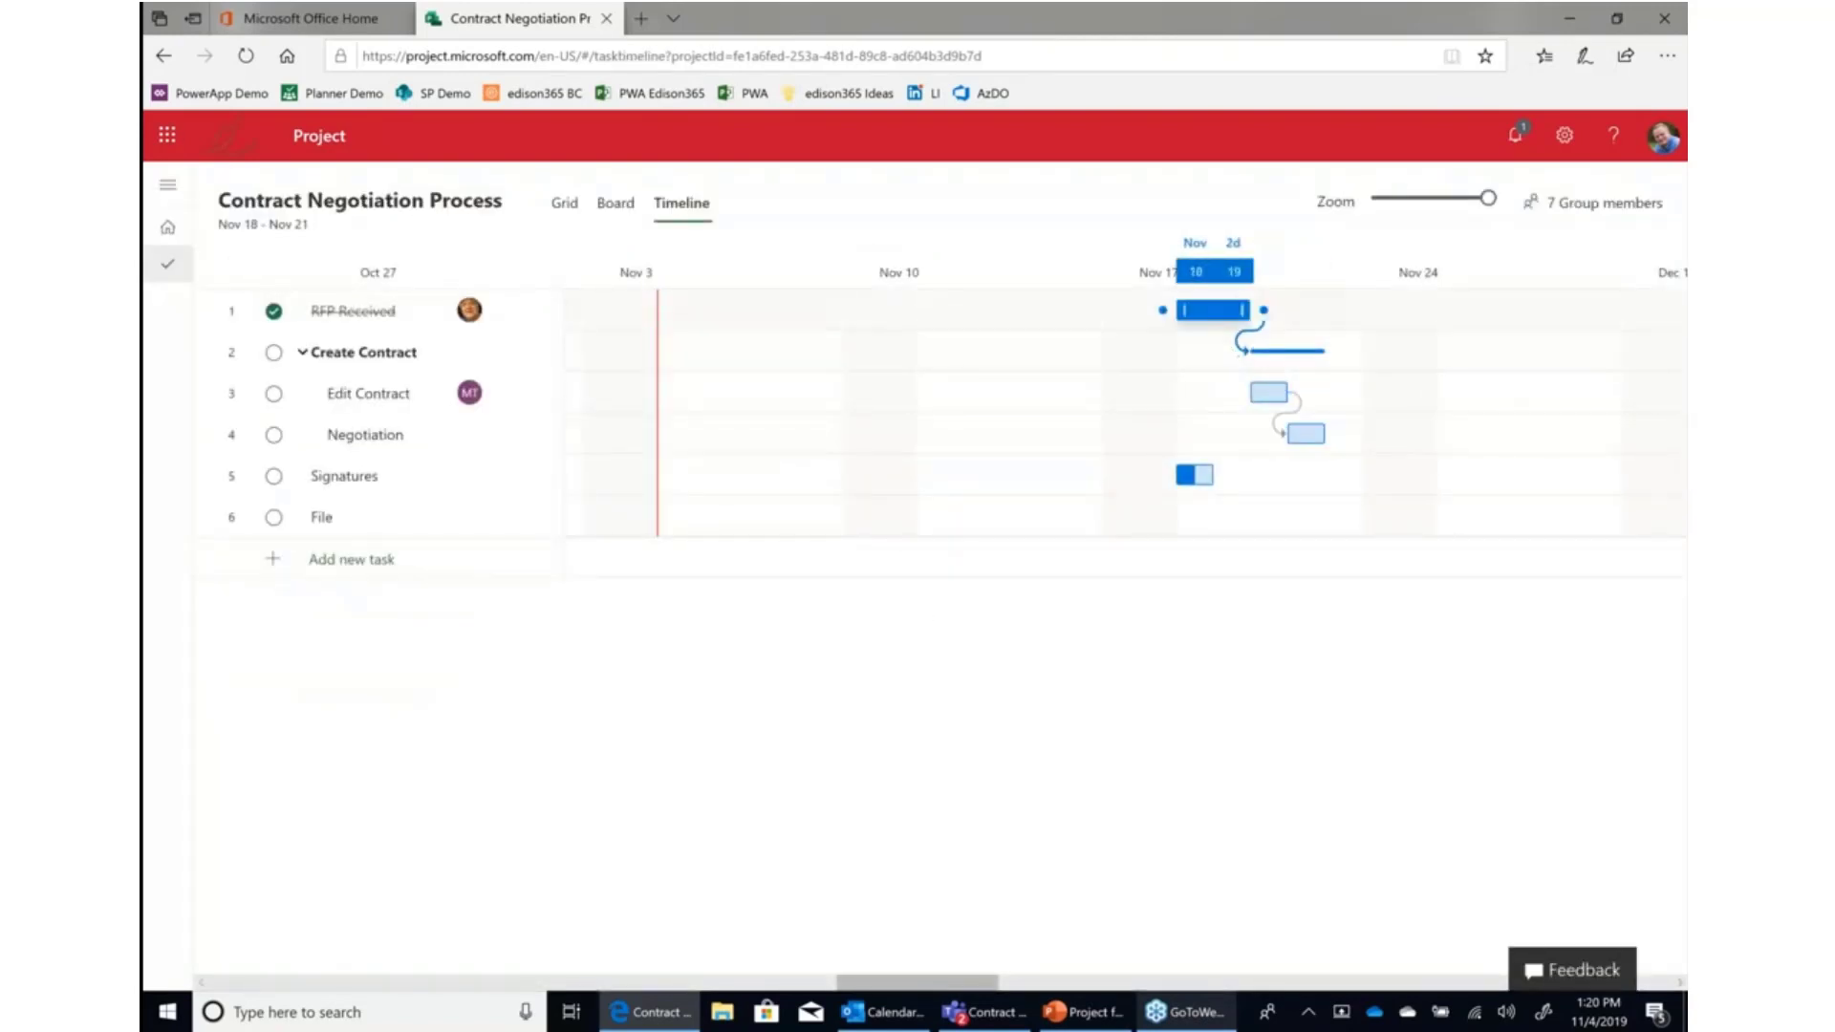
left_click_drag(989, 988, 1028, 980)
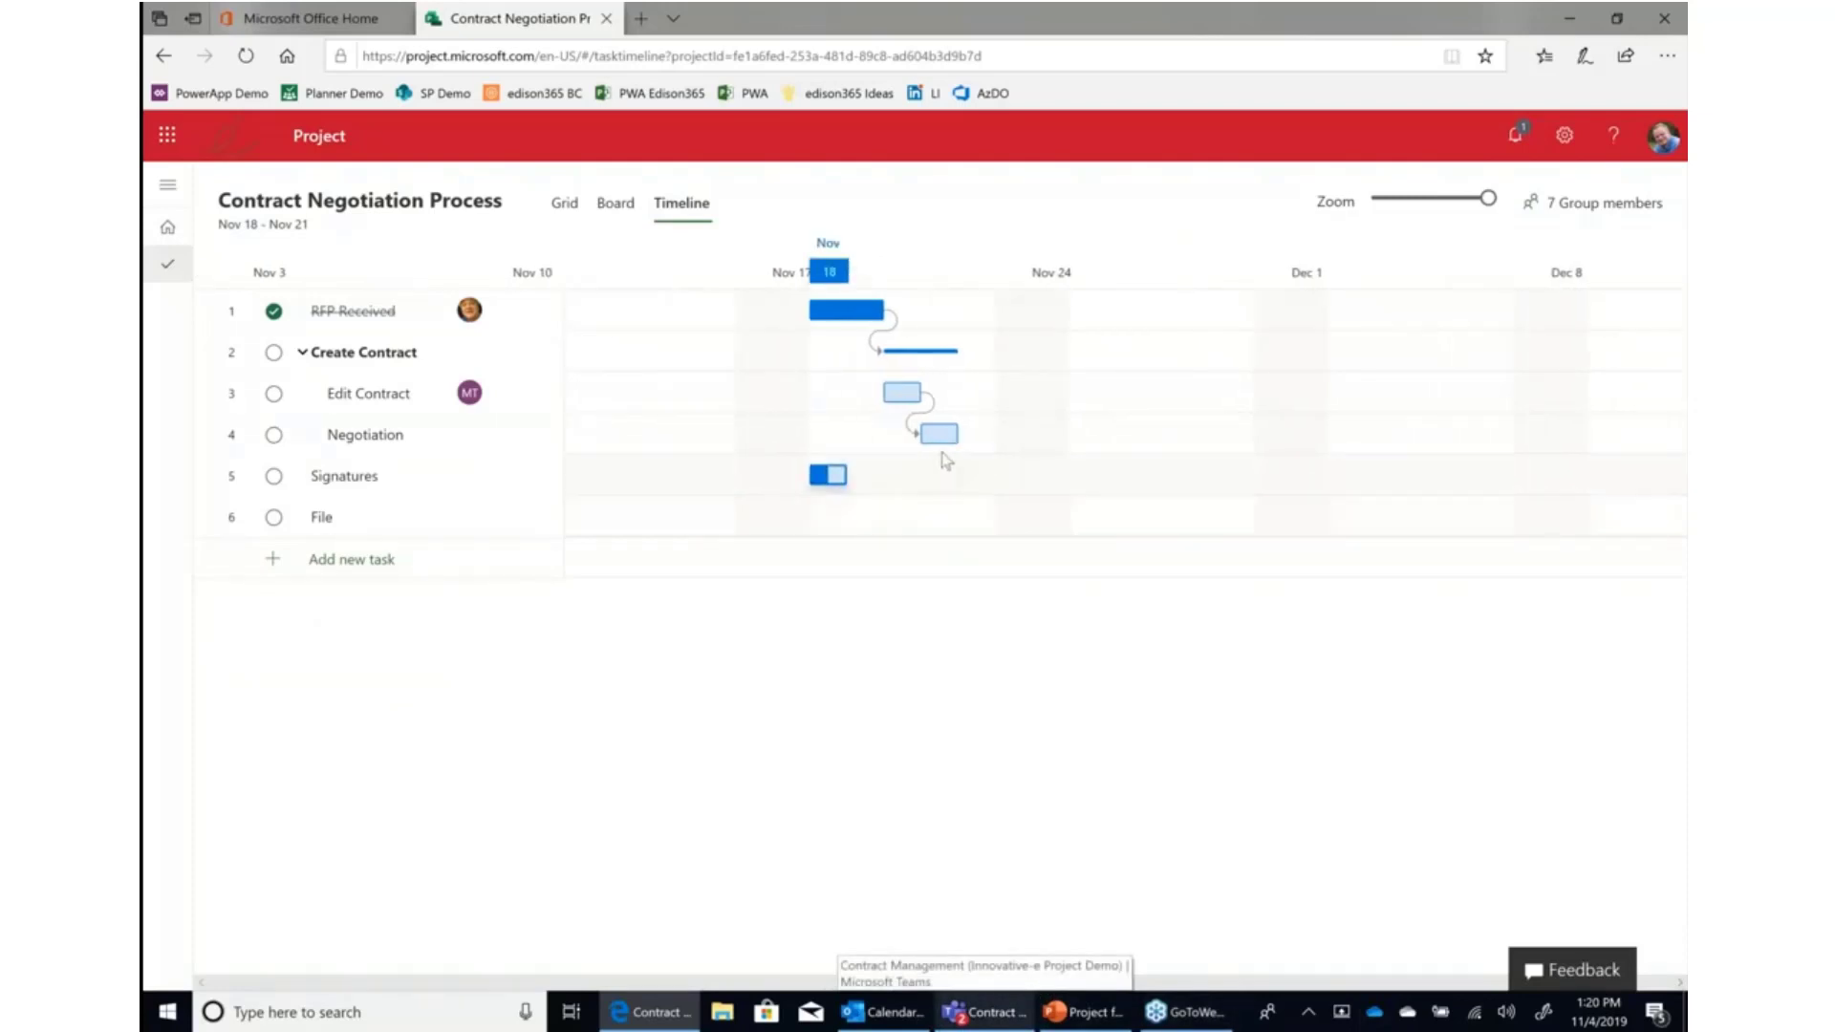
mouse_move(971, 435)
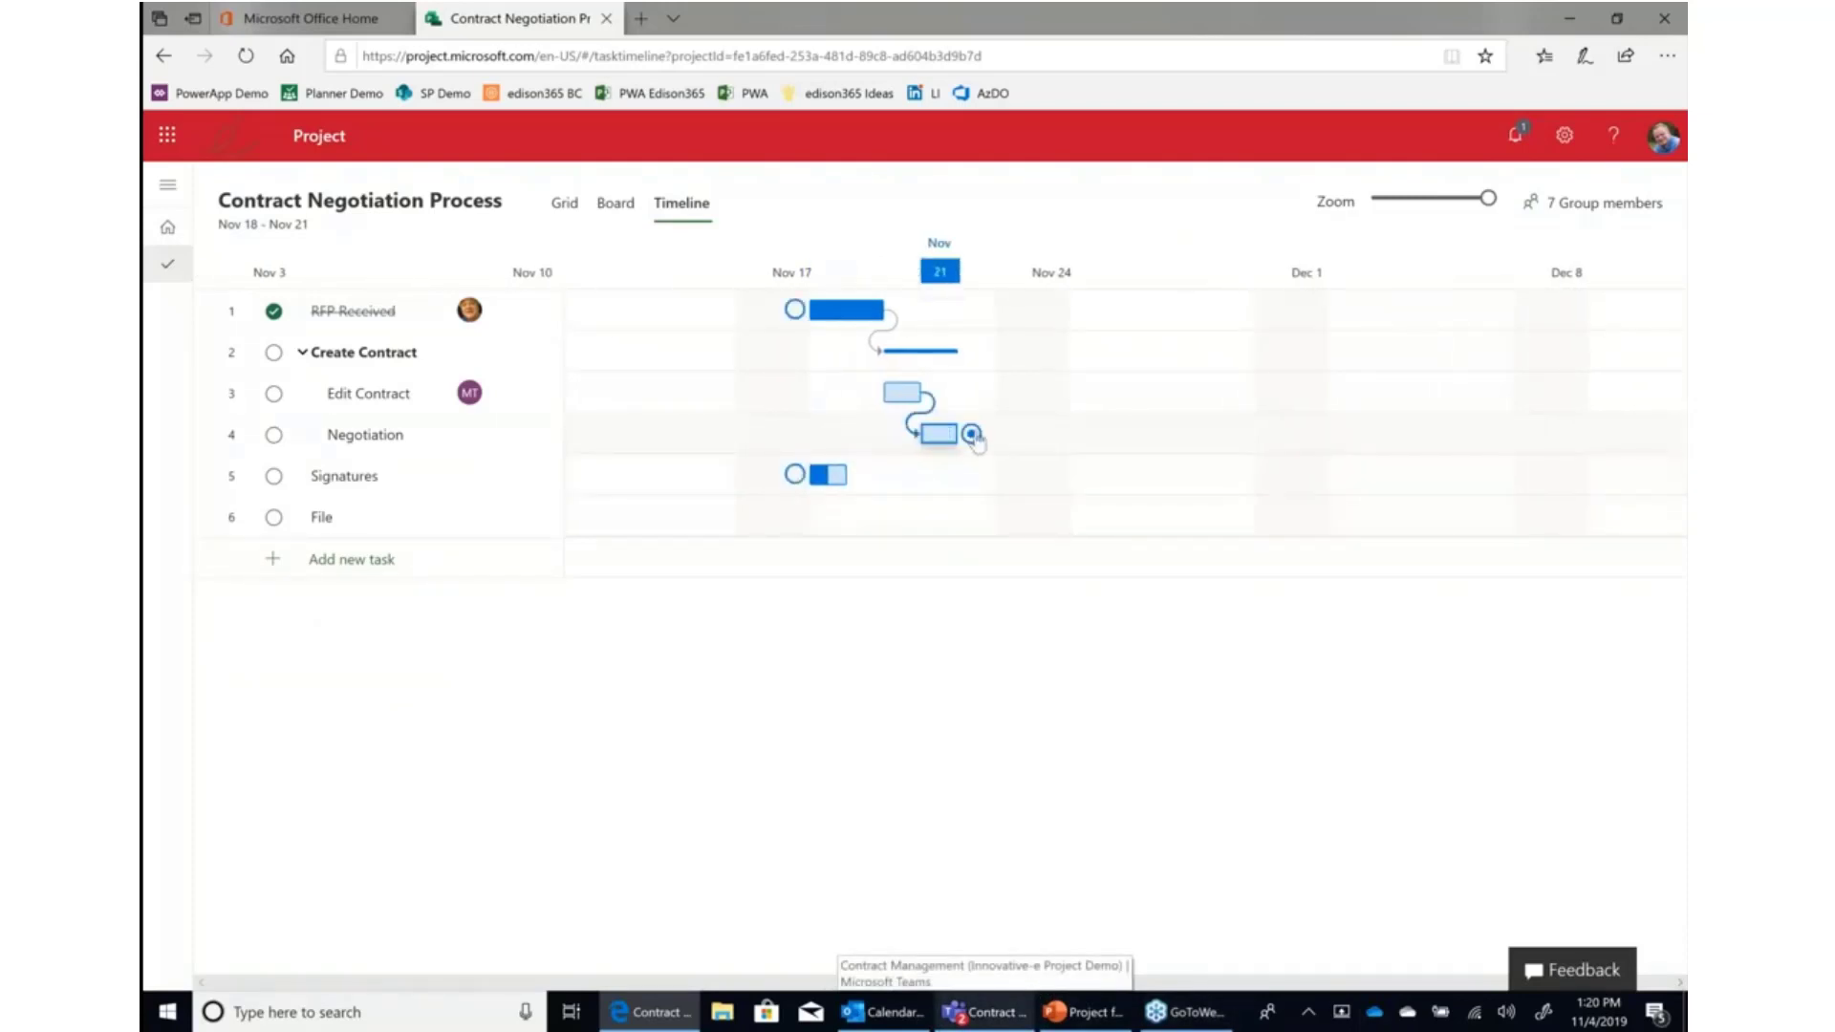
left_click_drag(973, 437, 795, 475)
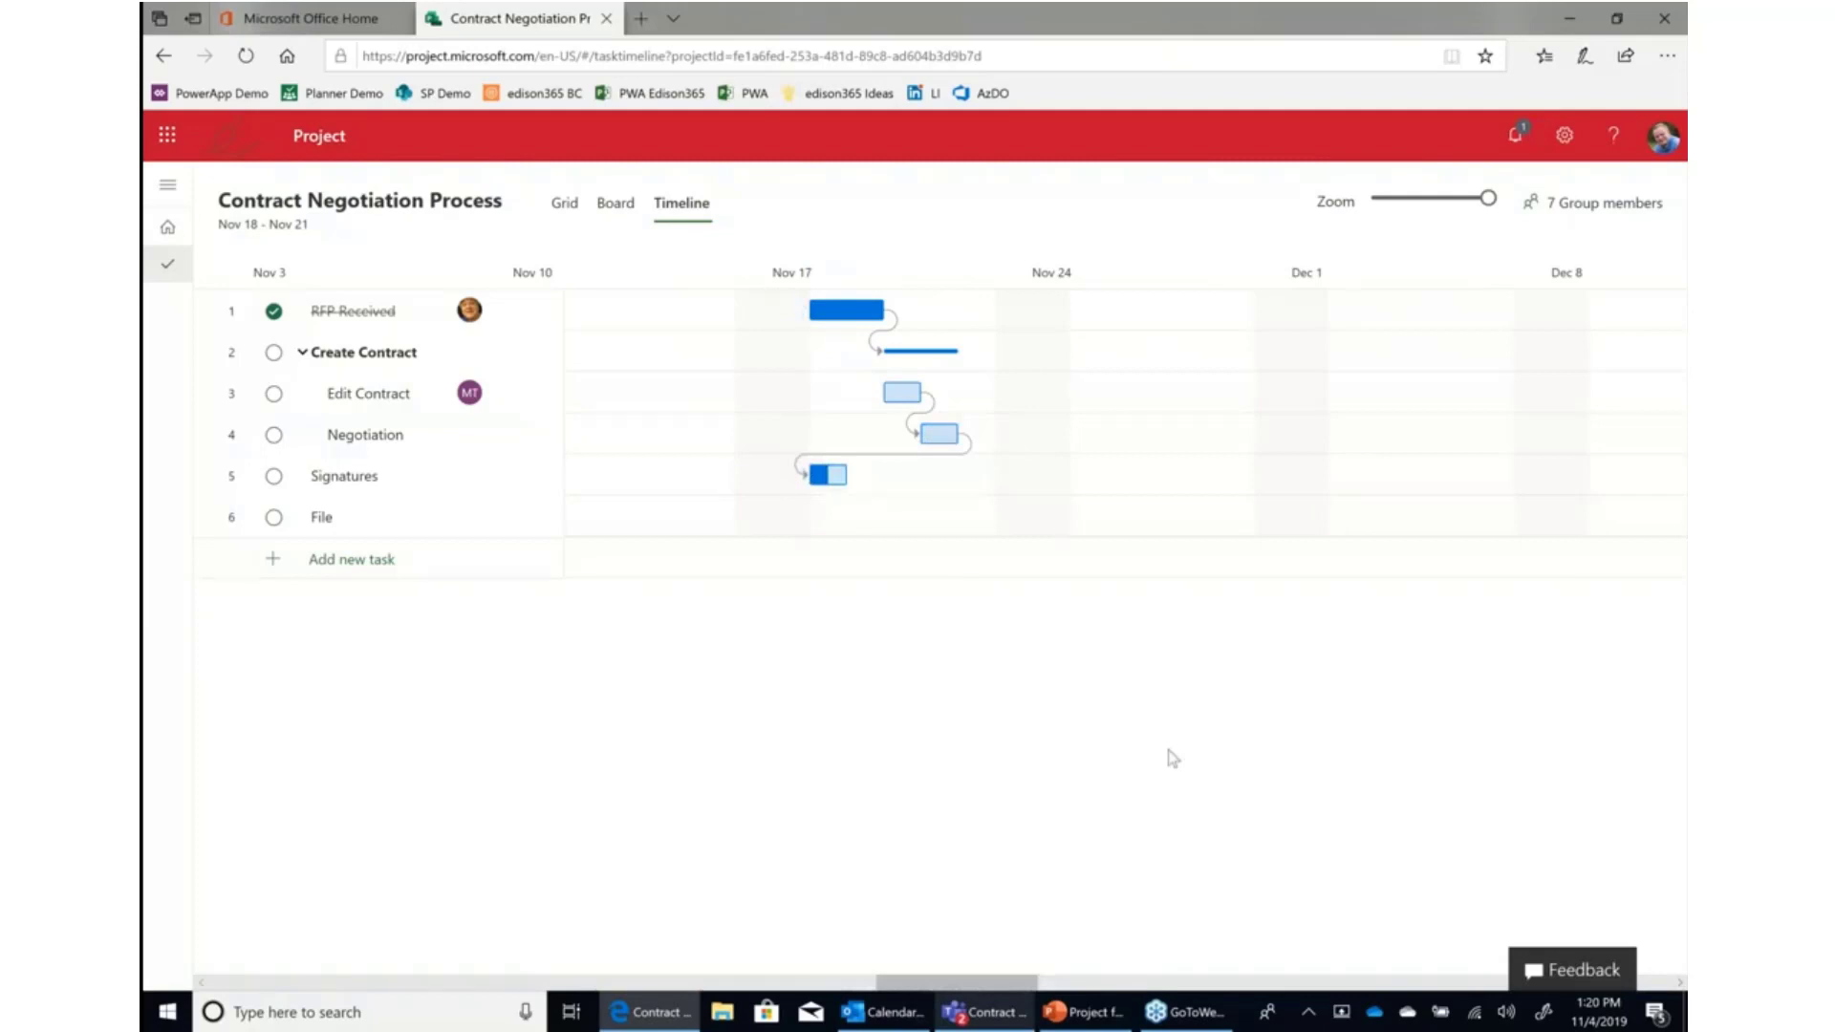
Move the Signatures bar to start about Nov 26 and stretch it to end about Dec 4.
mouse_move(836, 475)
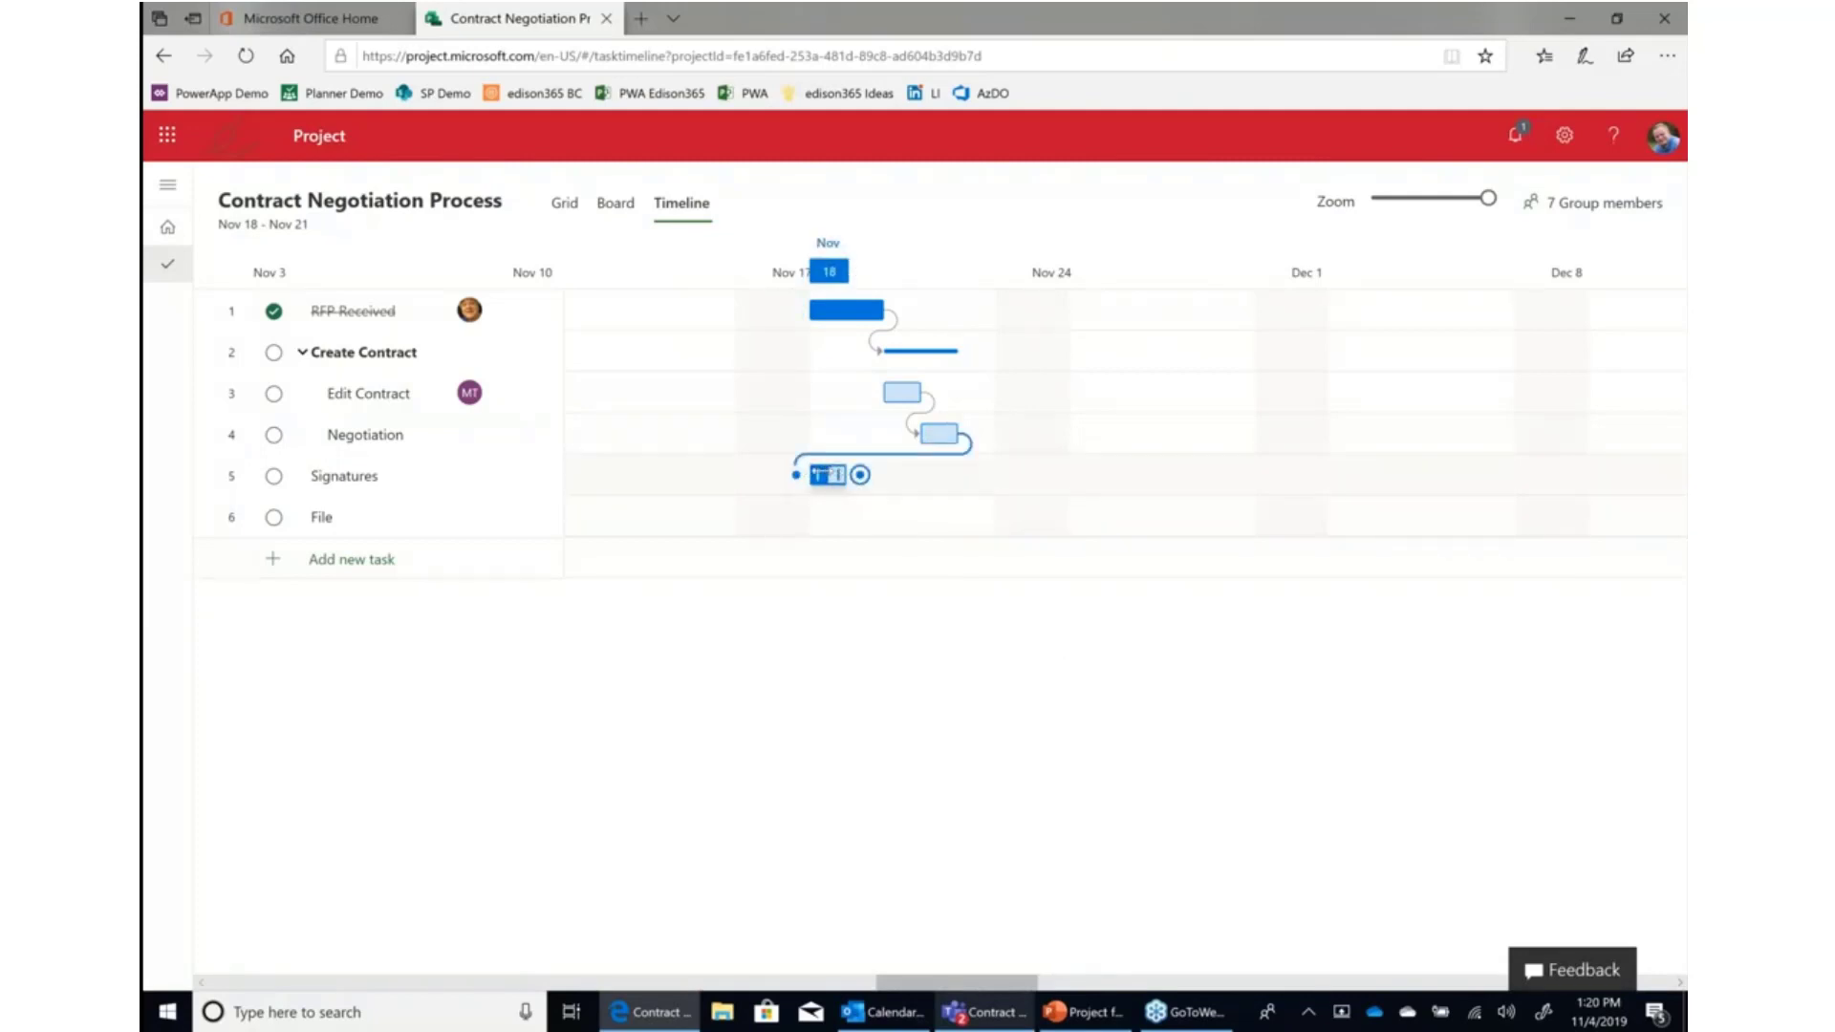
left_click_drag(827, 475, 1137, 478)
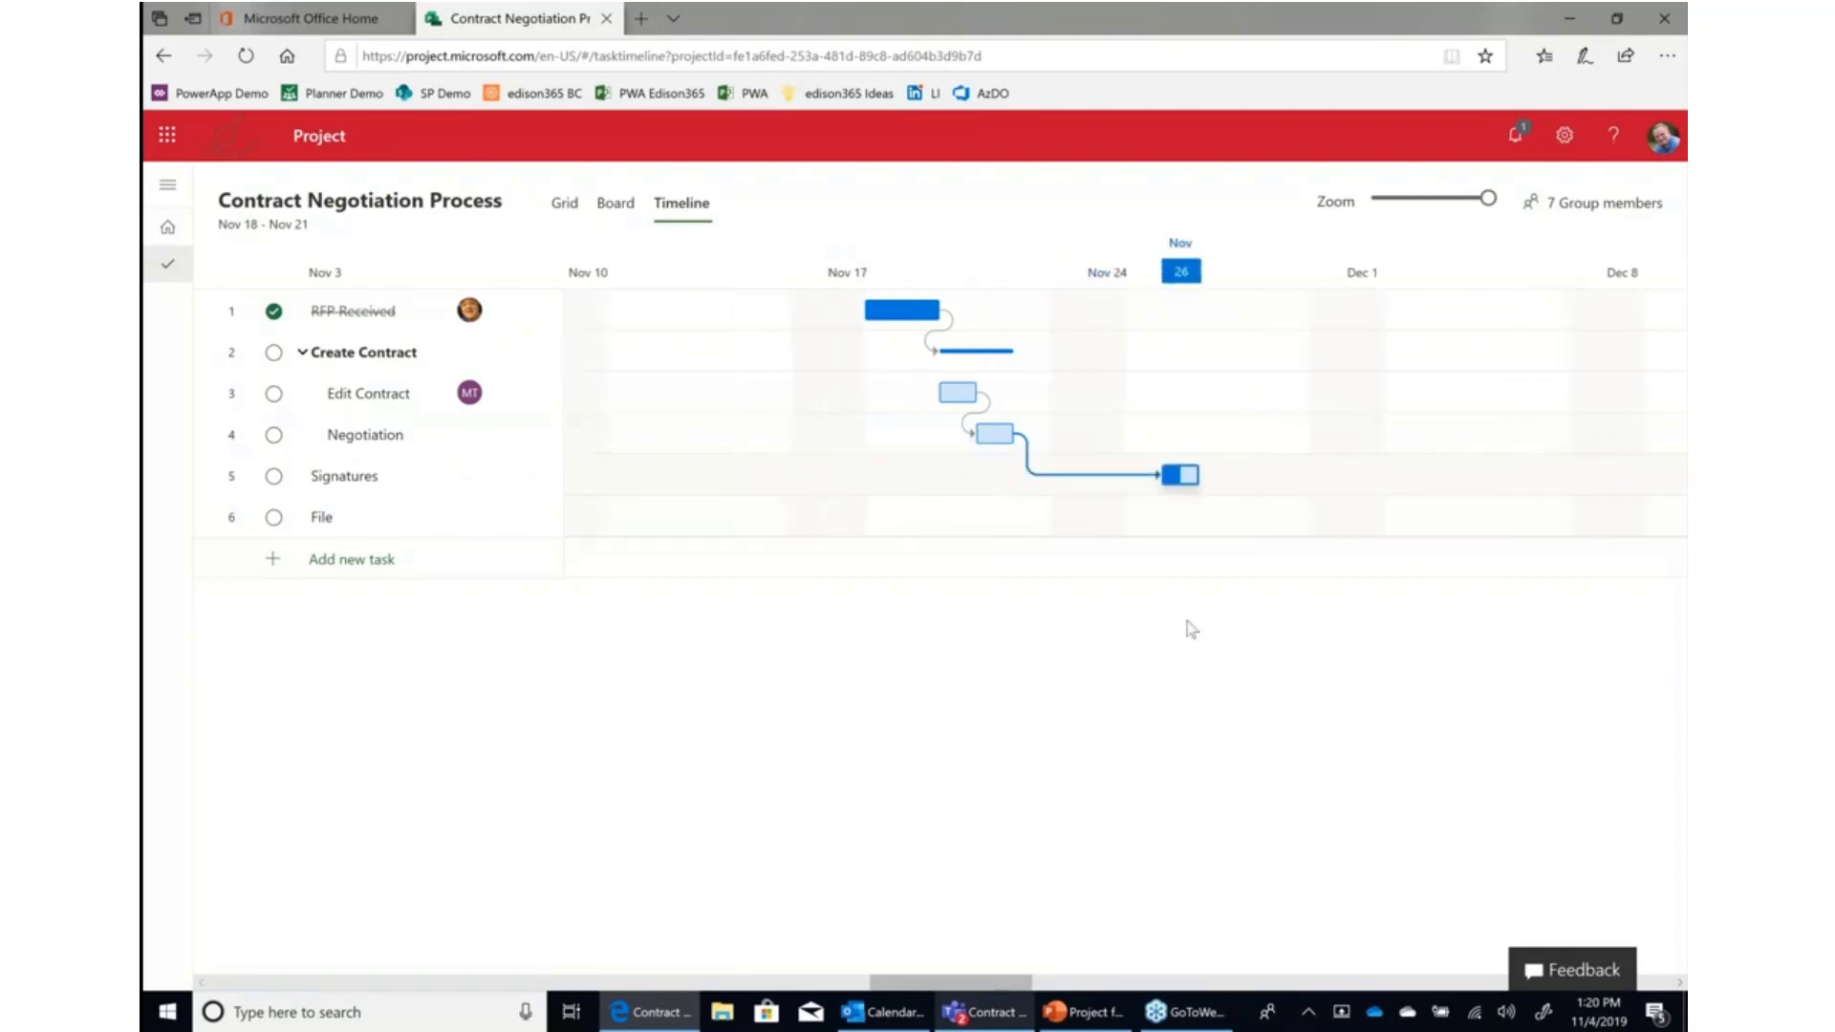
mouse_move(1208, 484)
left_click_drag(1190, 475, 1495, 475)
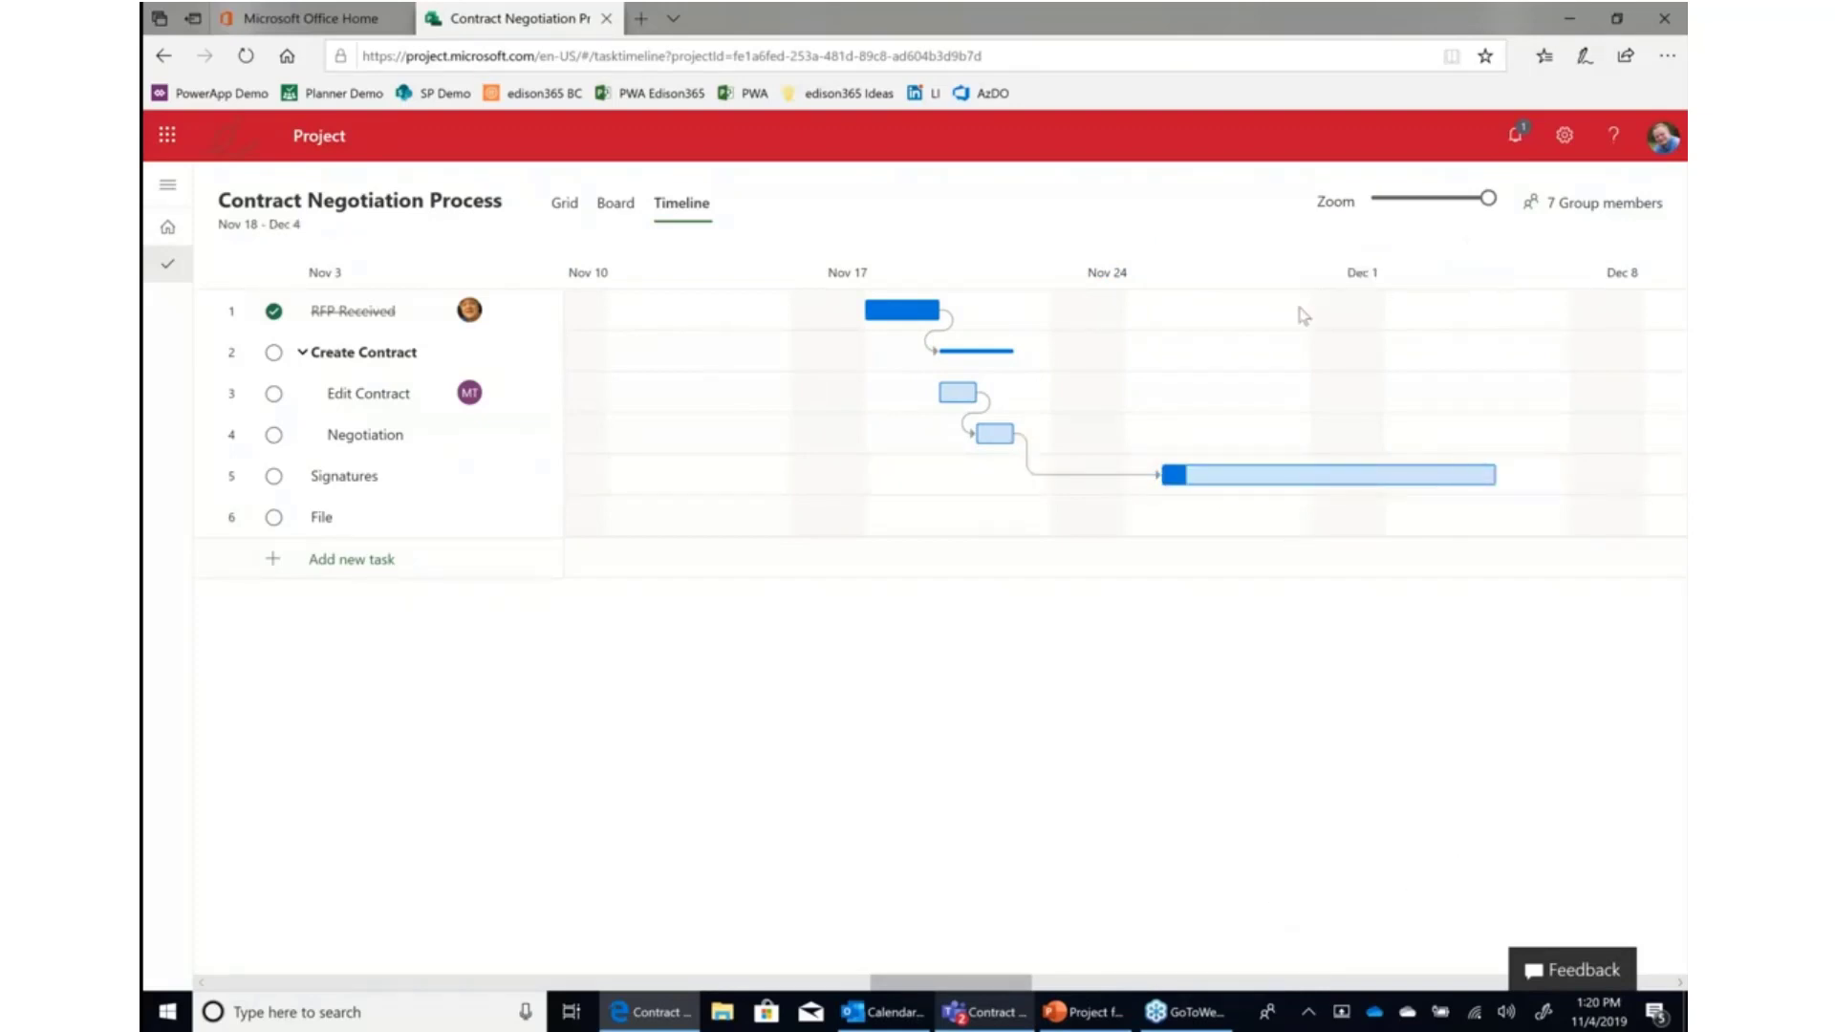
mouse_move(1469, 198)
left_mouse_down()
mouse_move(1435, 198)
mouse_move(1497, 199)
left_mouse_up()
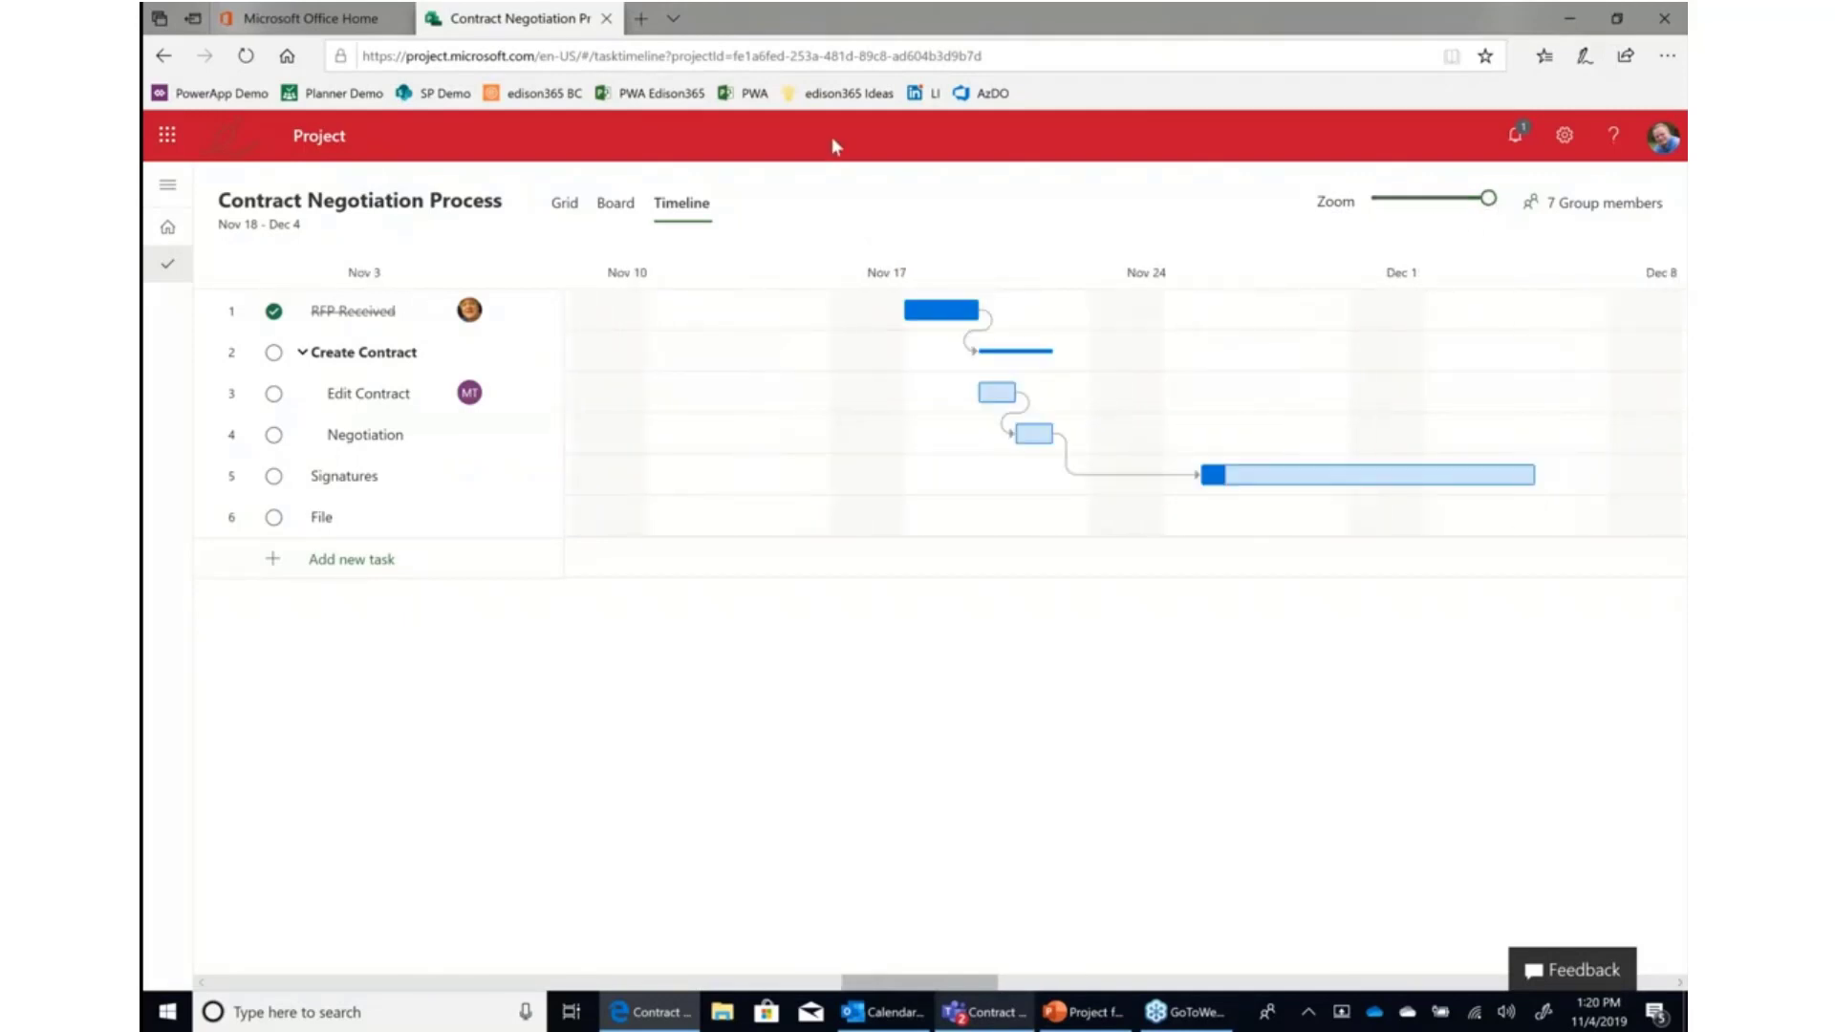
Switch to Teams and open Sample SOW.docx from the Contract Management channel's files.
left_click(984, 1012)
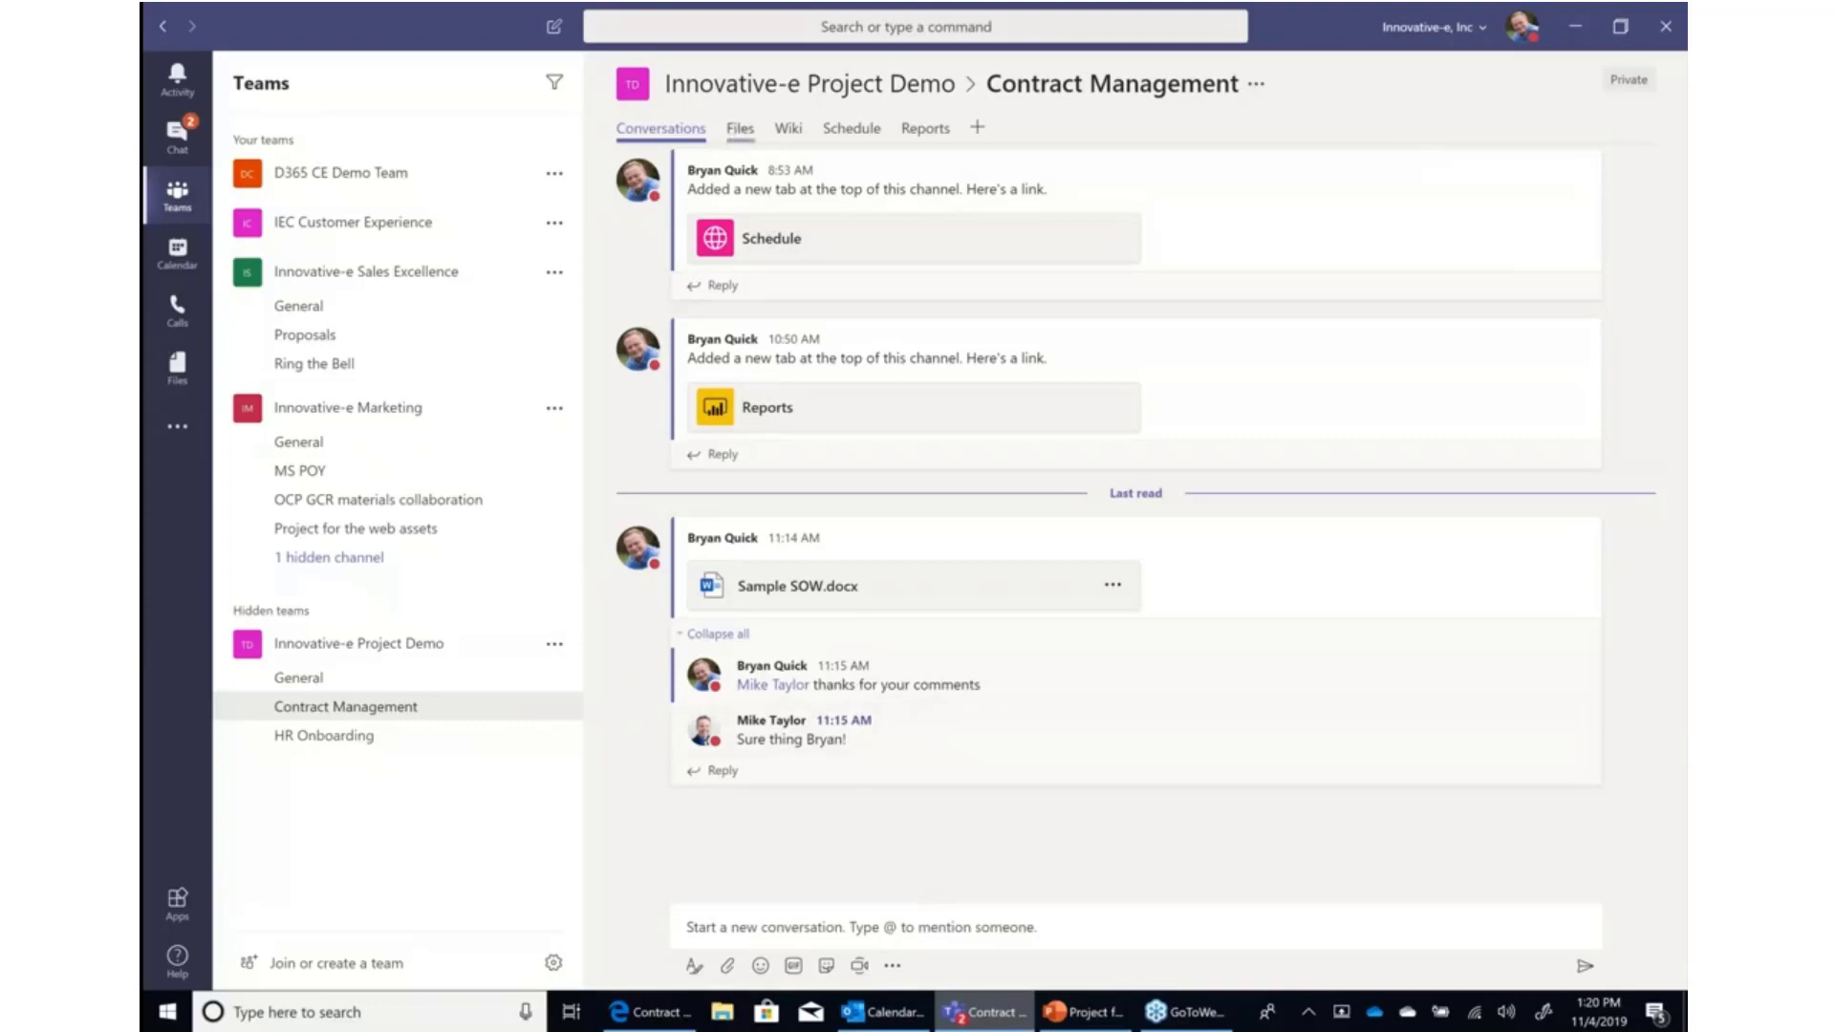
left_click(739, 128)
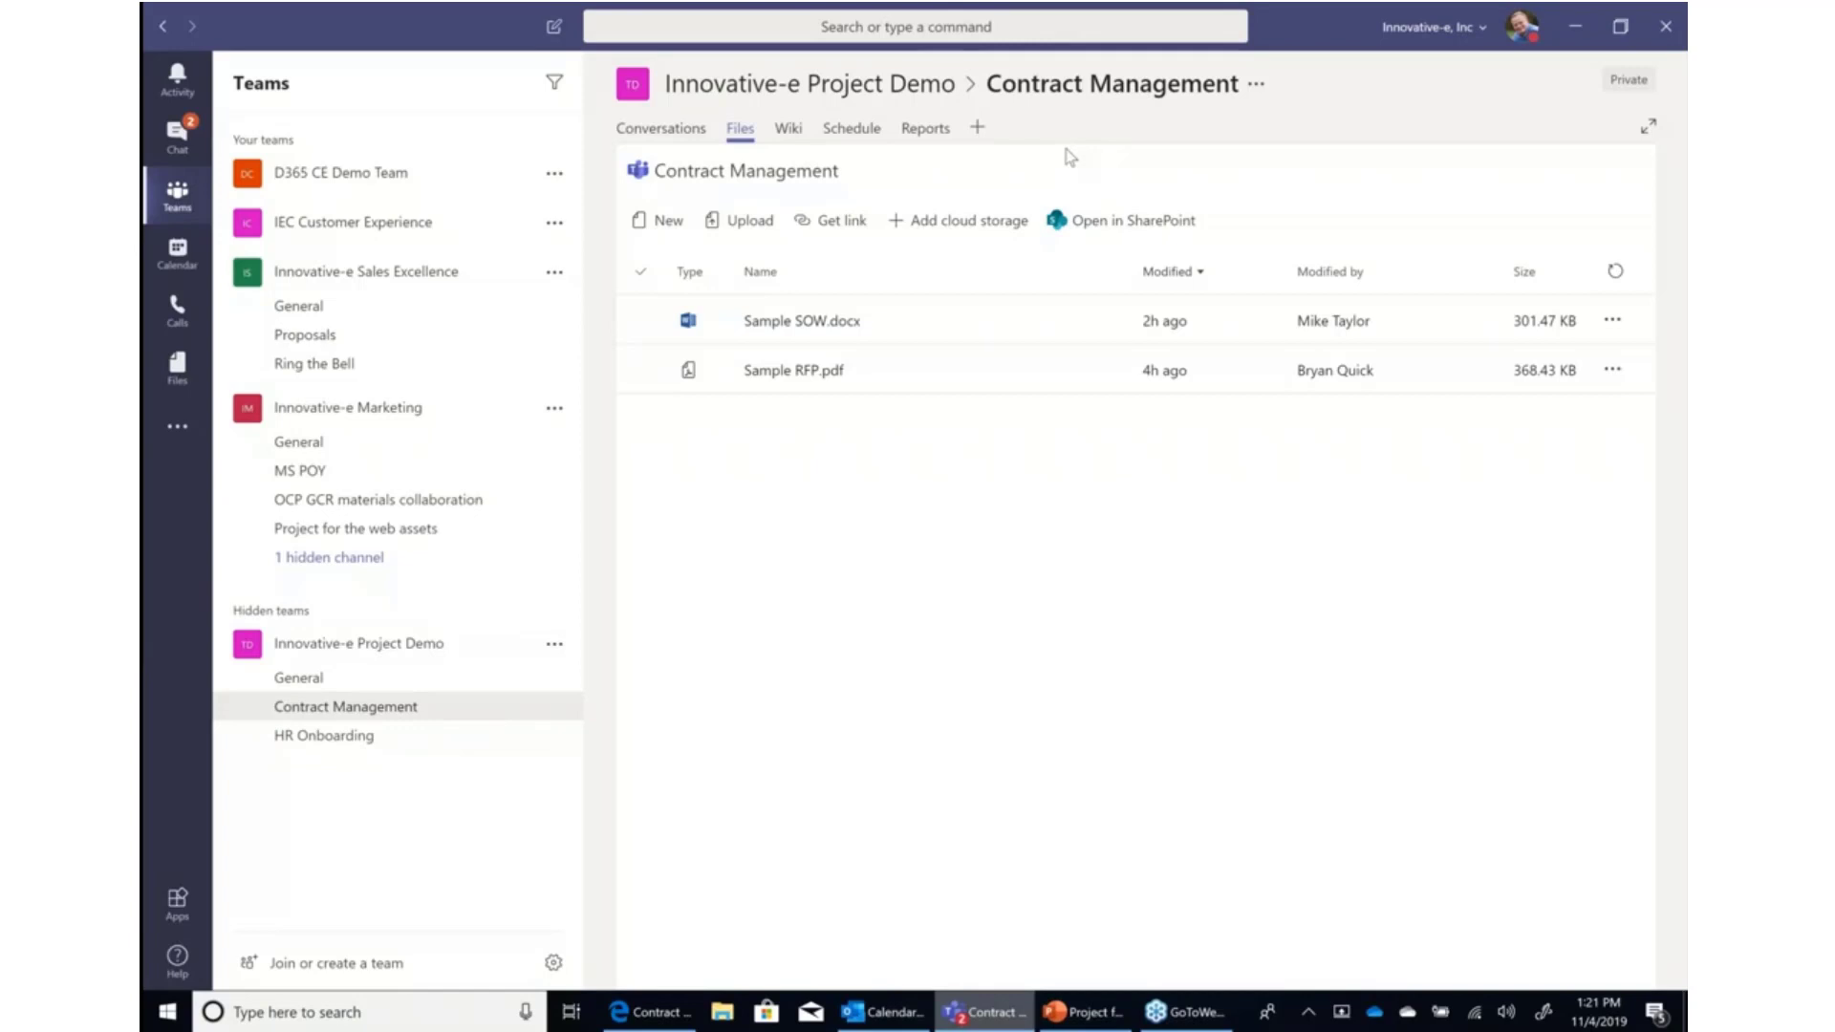
left_click(785, 327)
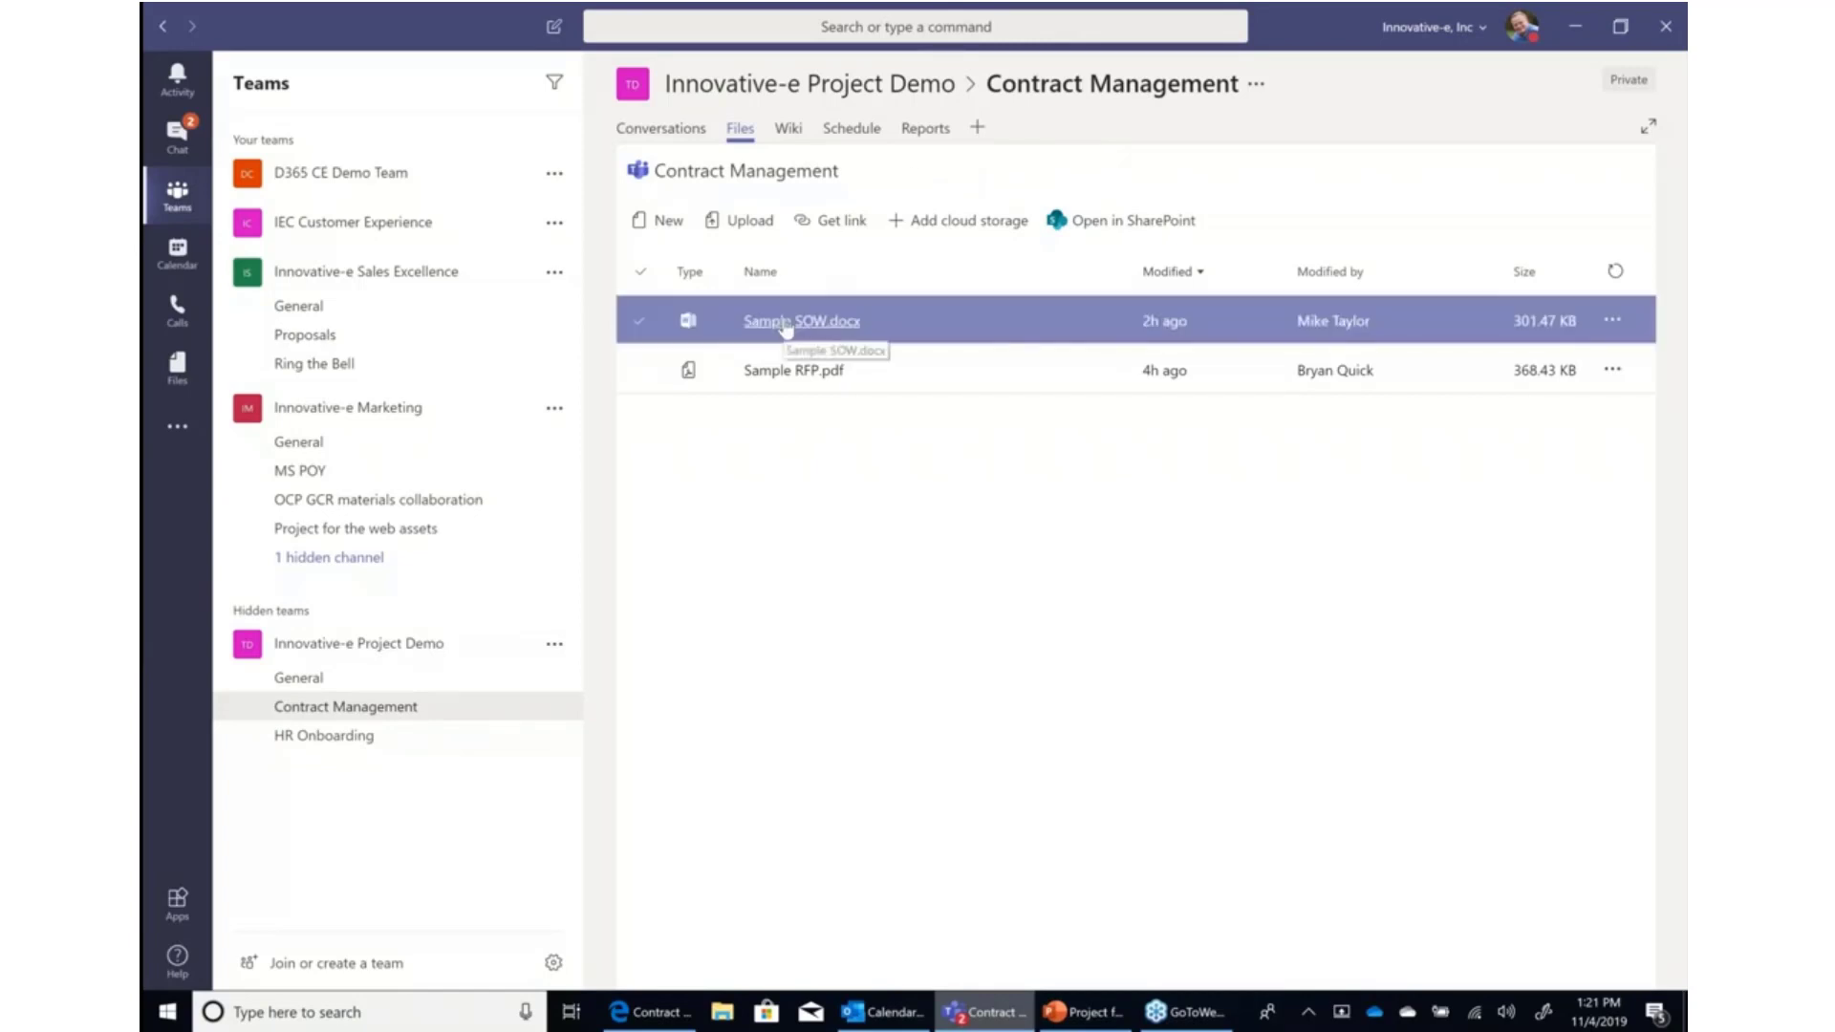
left_click(786, 325)
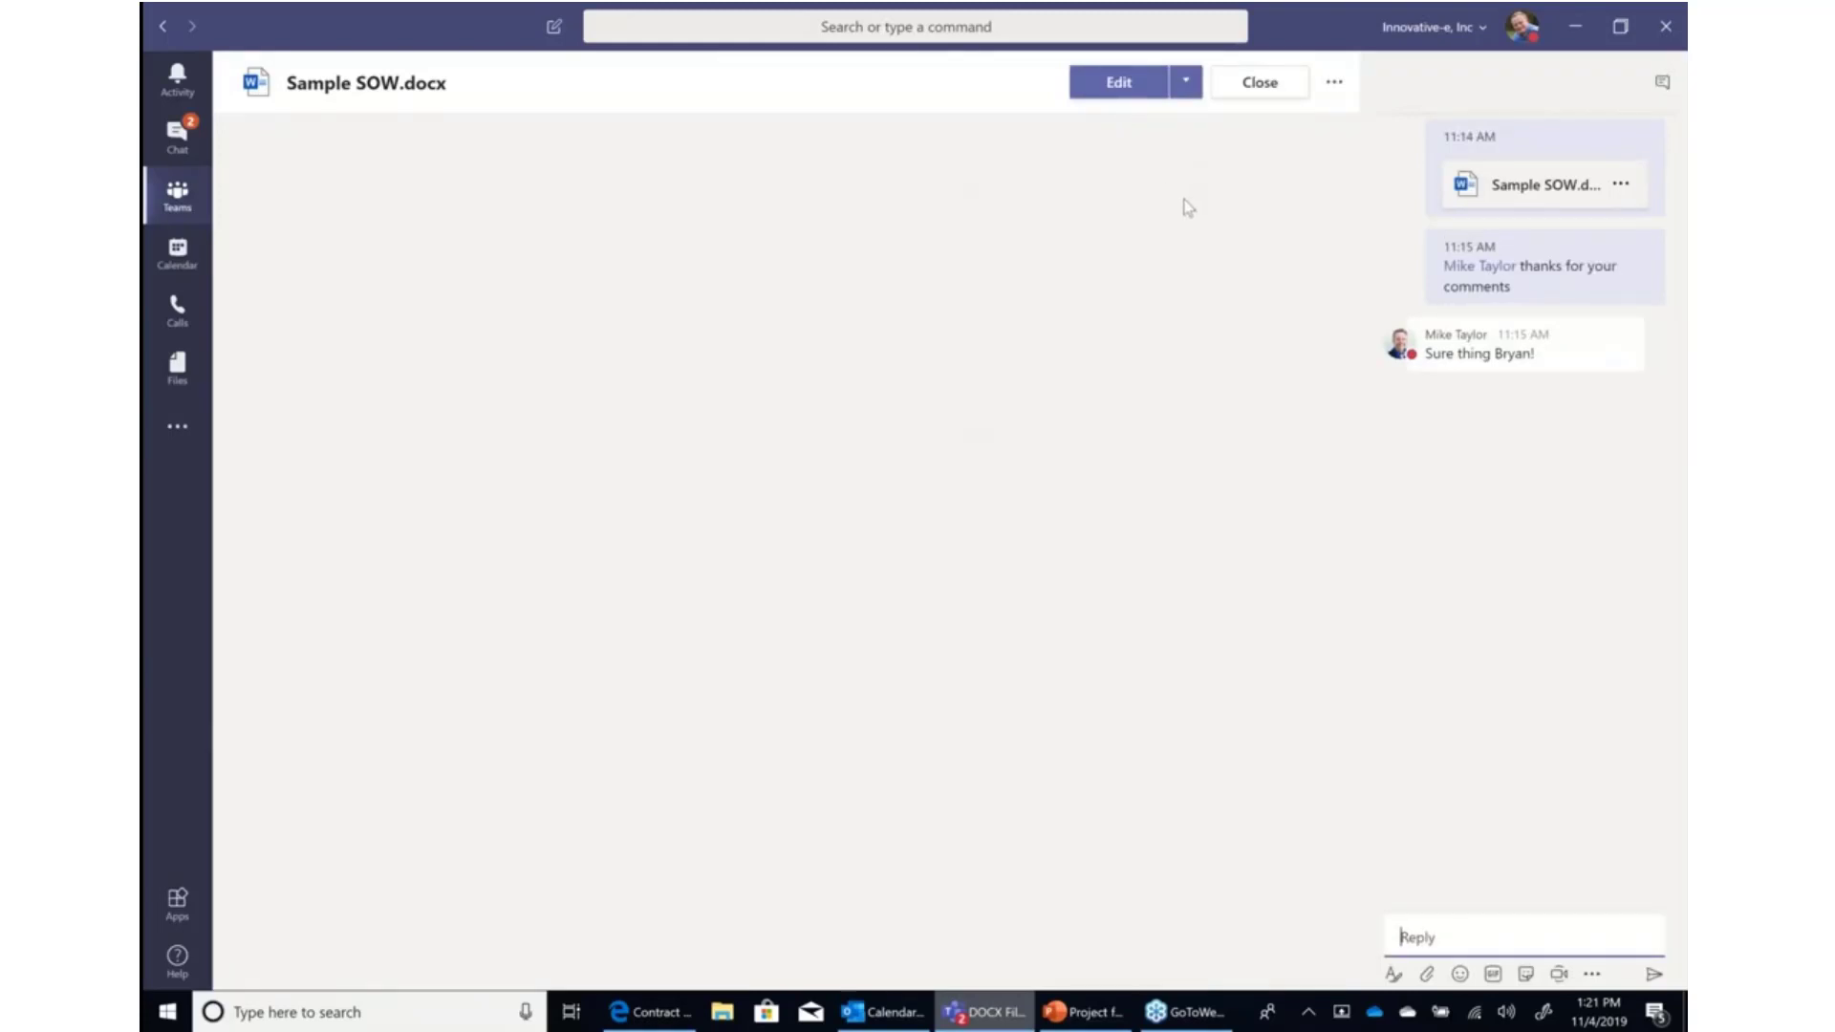
Edit the document in Teams, replacing 'well-established' in the About Innovative-e paragraph with 'integrated'.
left_click(1185, 83)
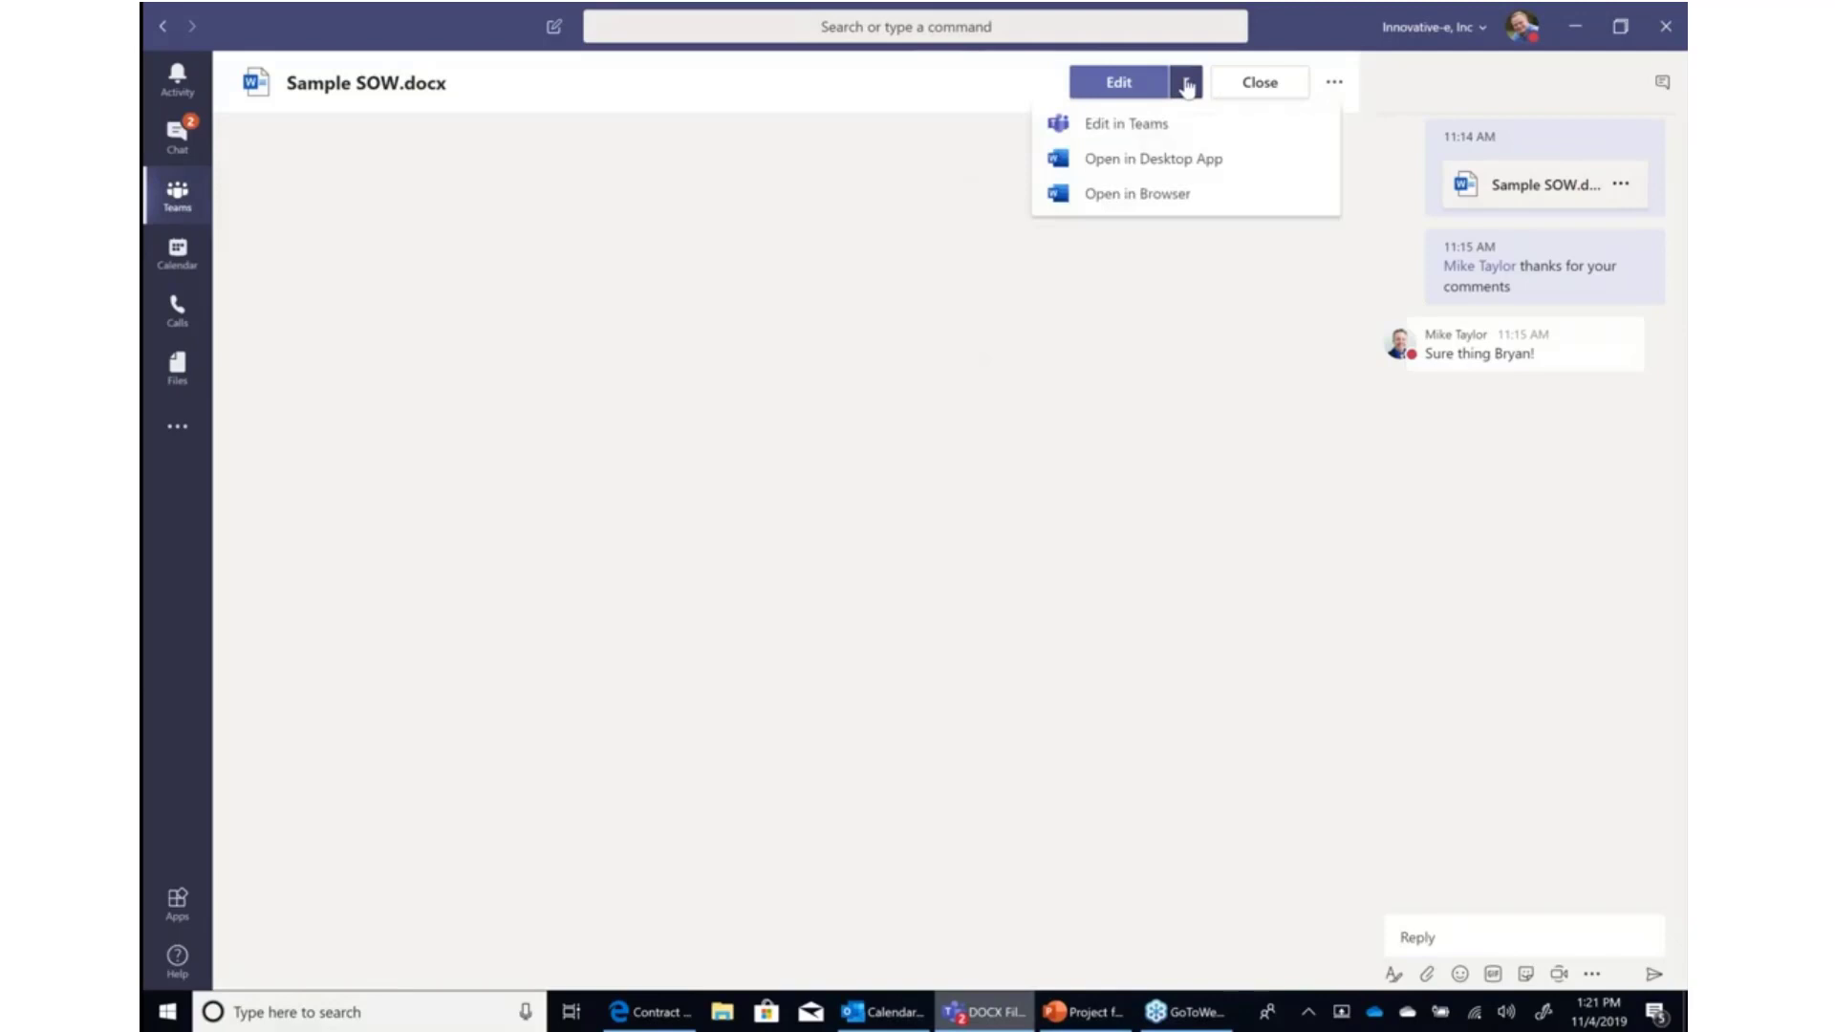
left_click(1159, 123)
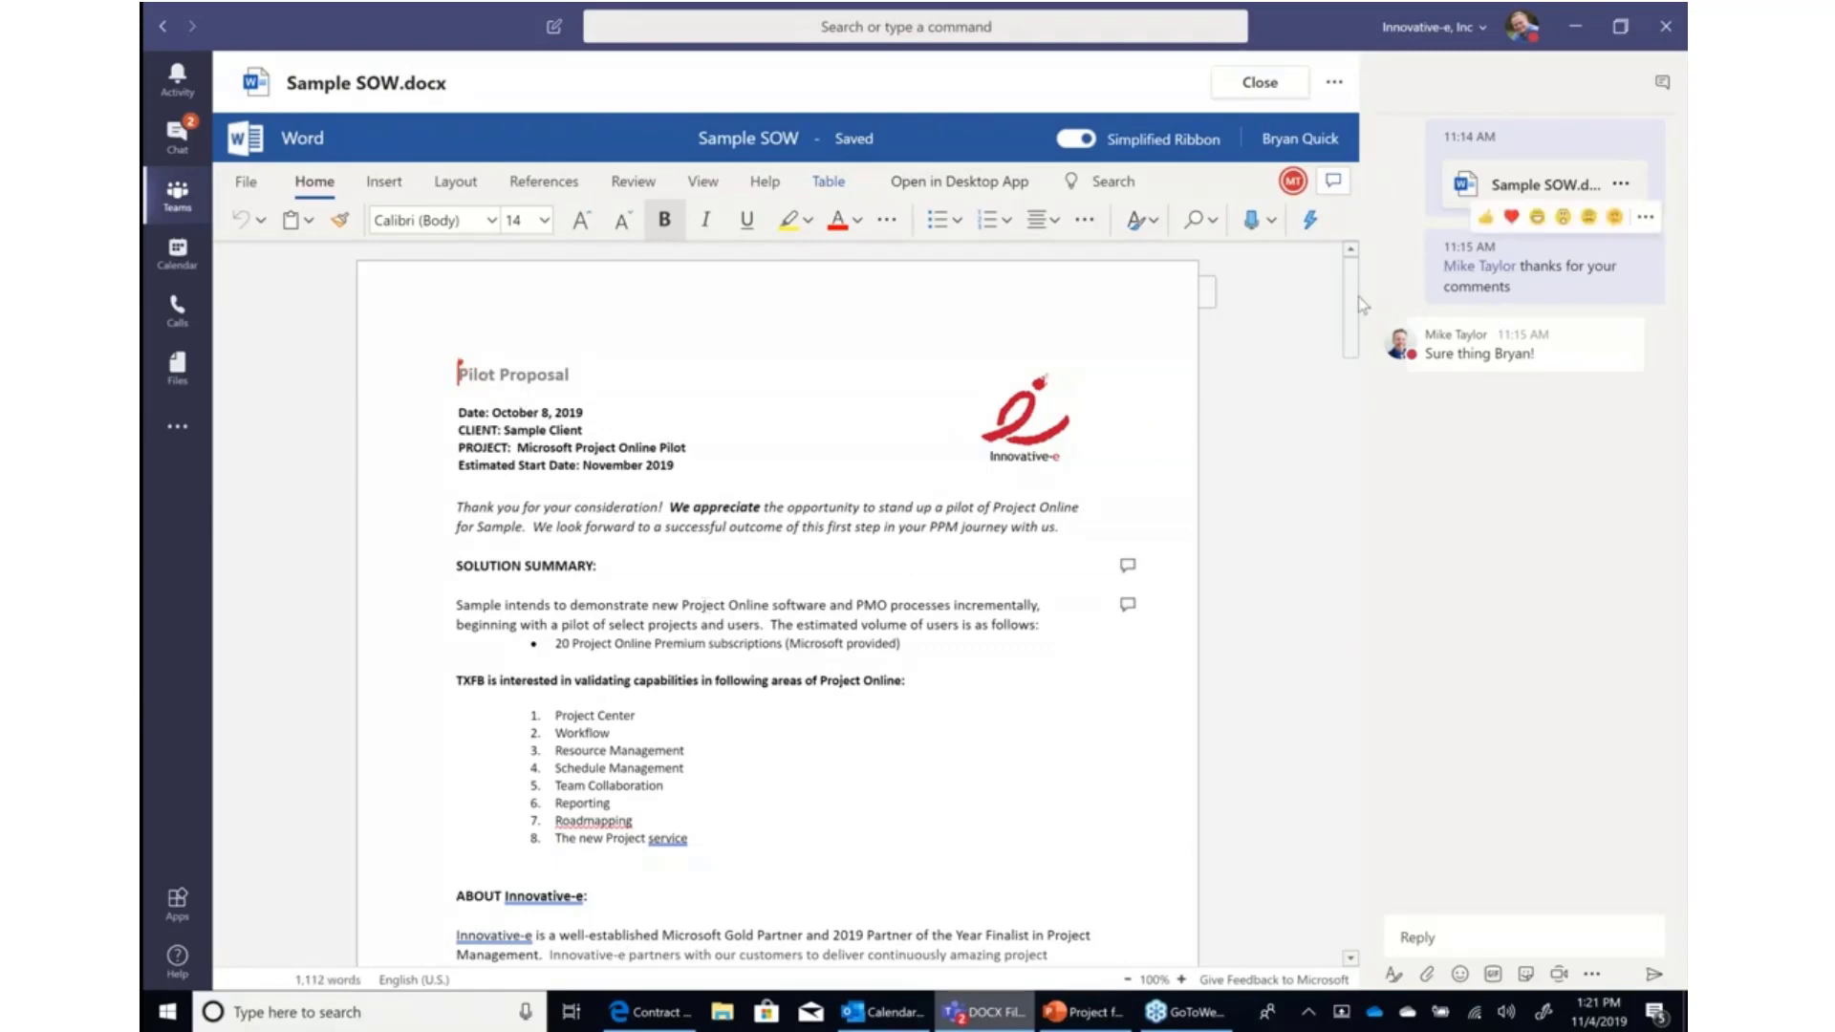
left_click_drag(1348, 305, 1352, 414)
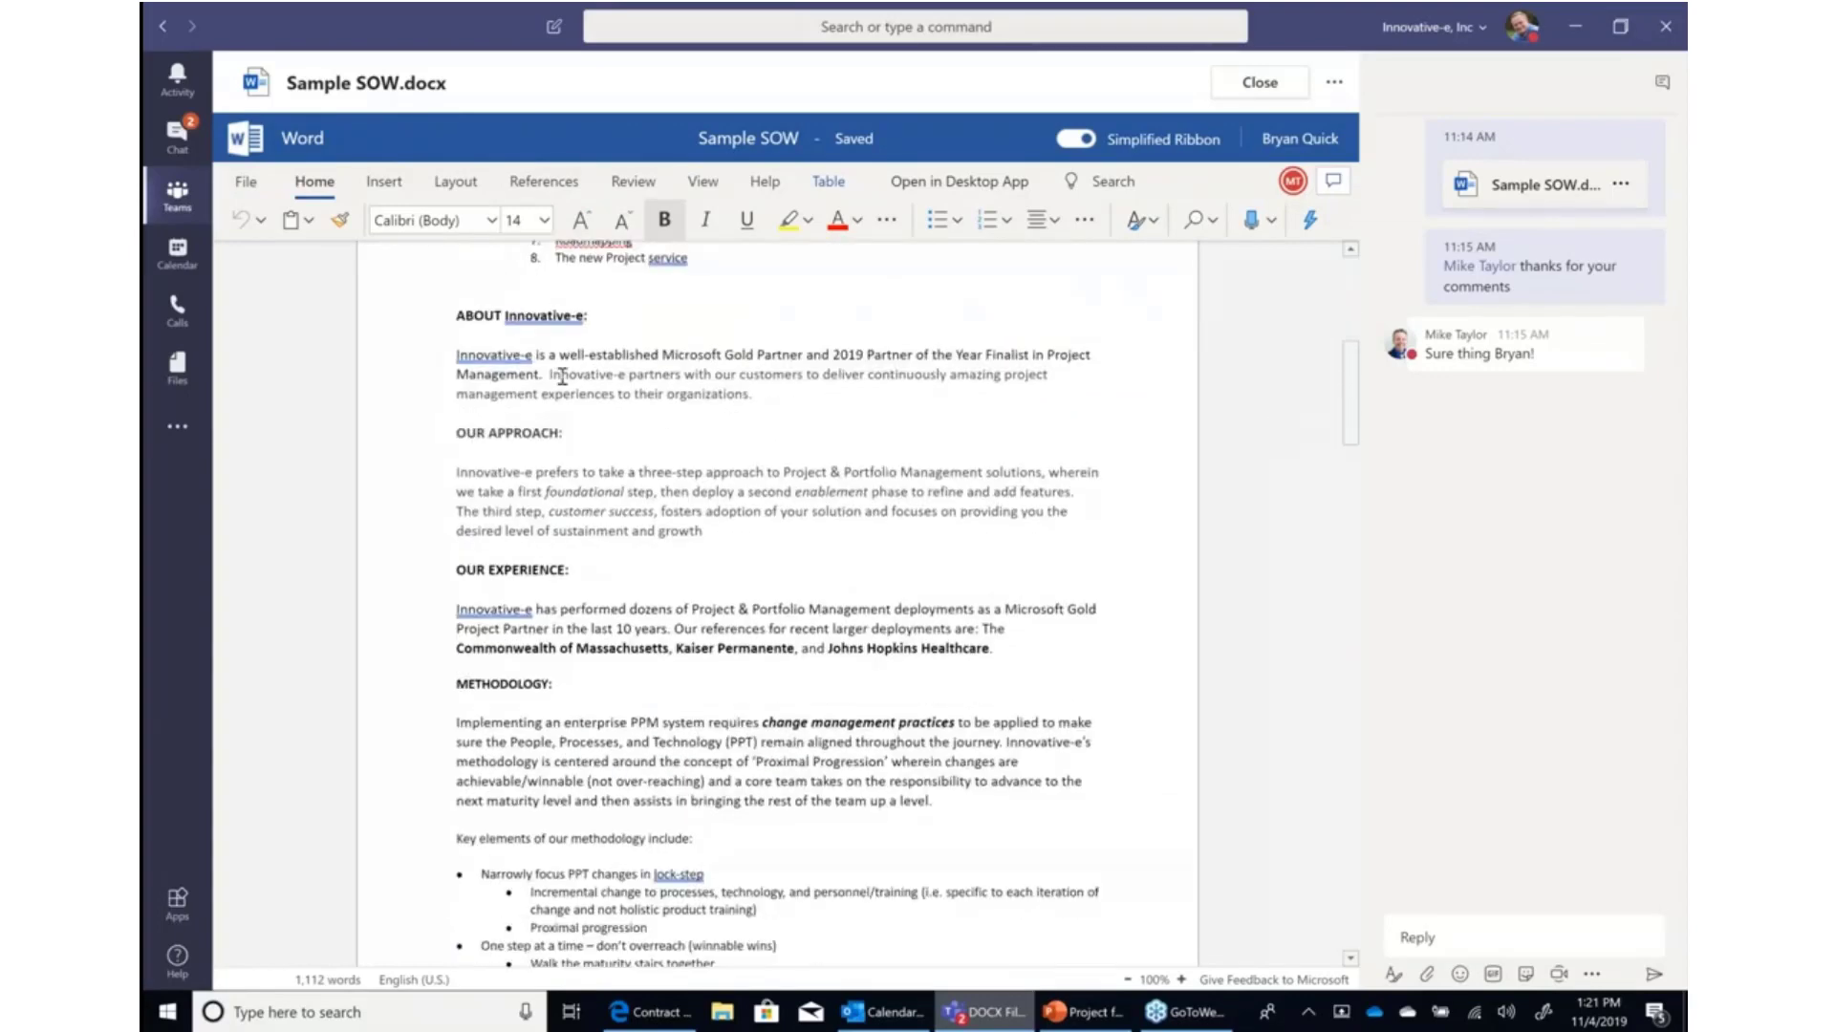
left_click_drag(559, 355, 661, 357)
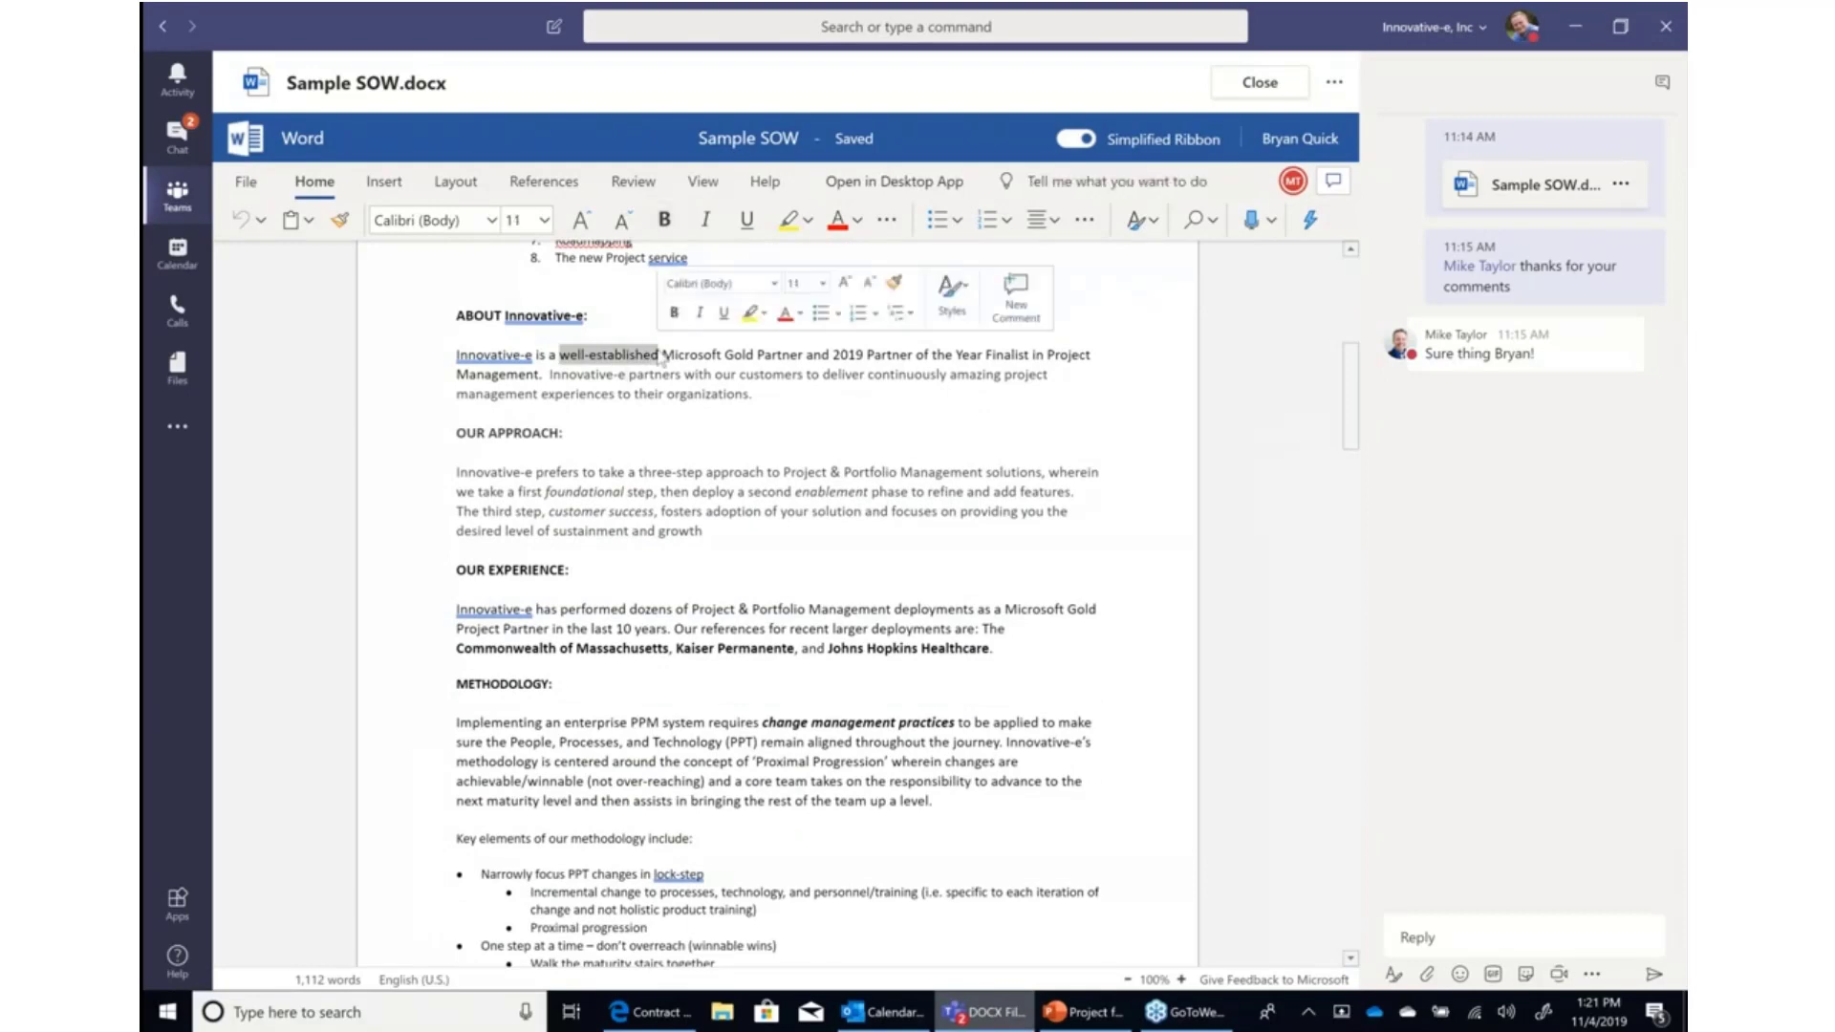
type("integrated")
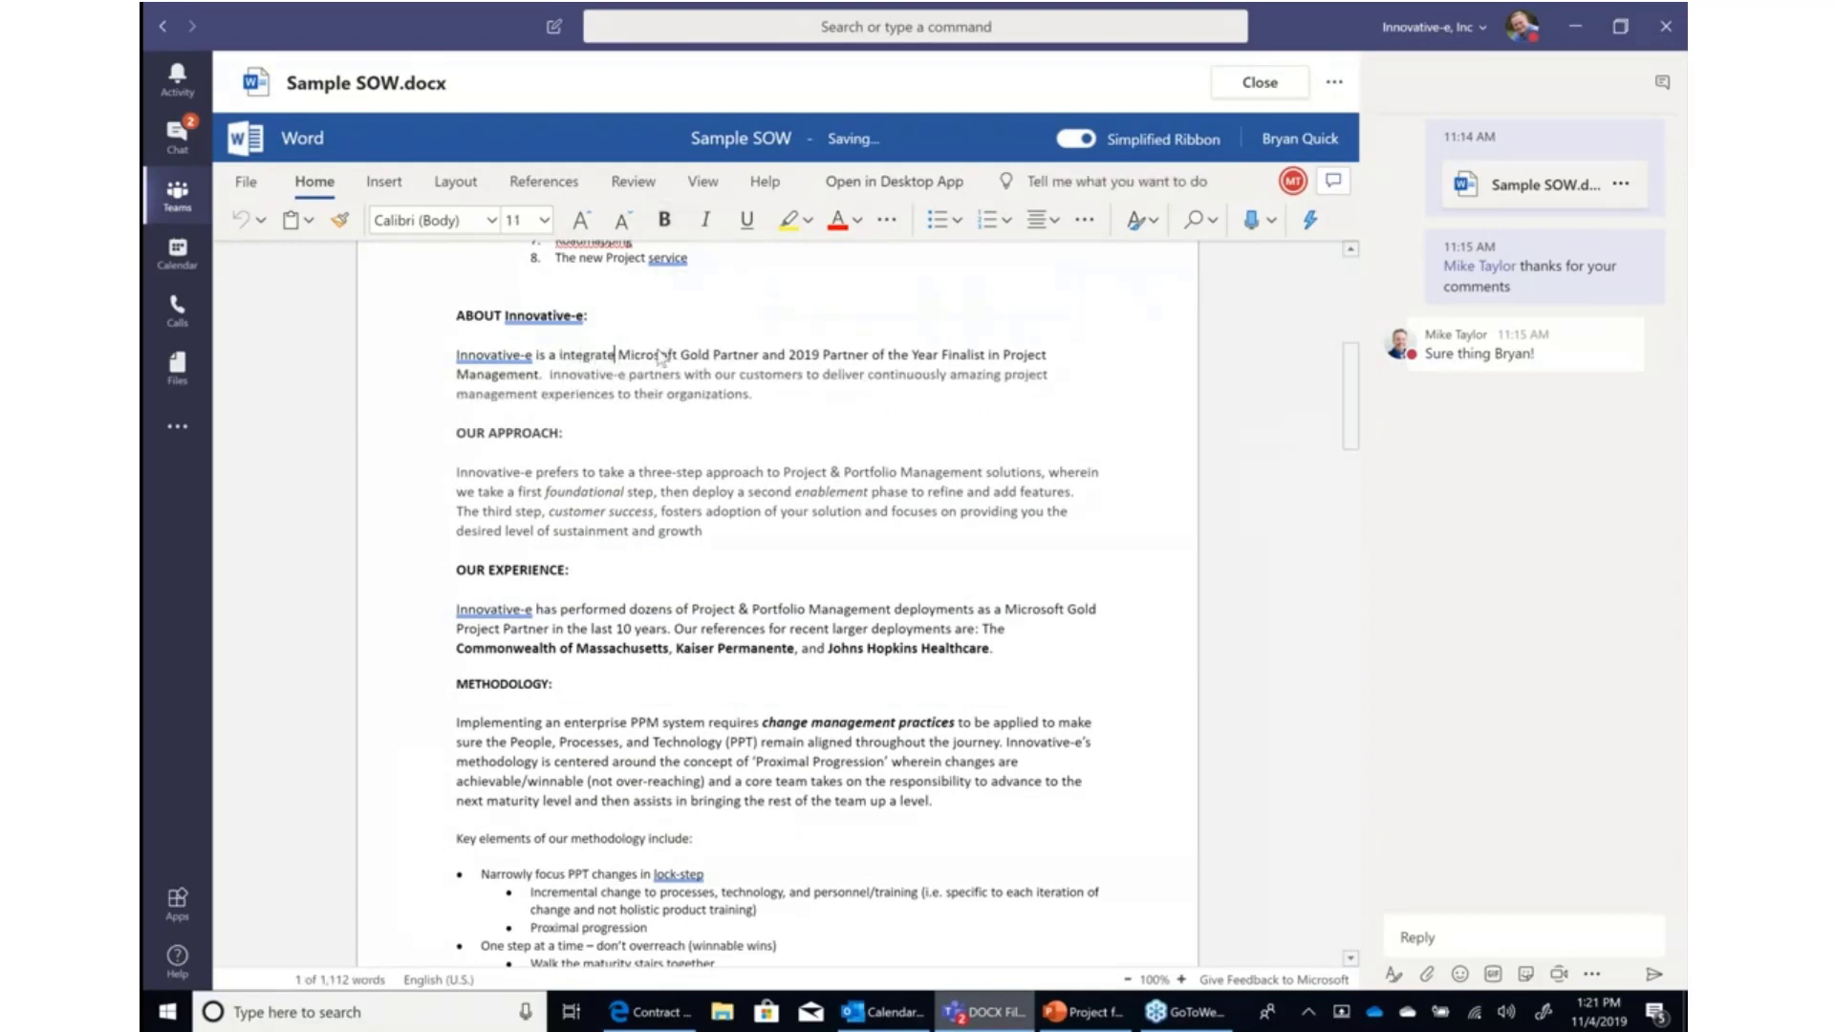
Post a reply in the file's conversation mentioning the teammate, with the text 'agree with your changes'.
scroll(660, 357, "up", 1)
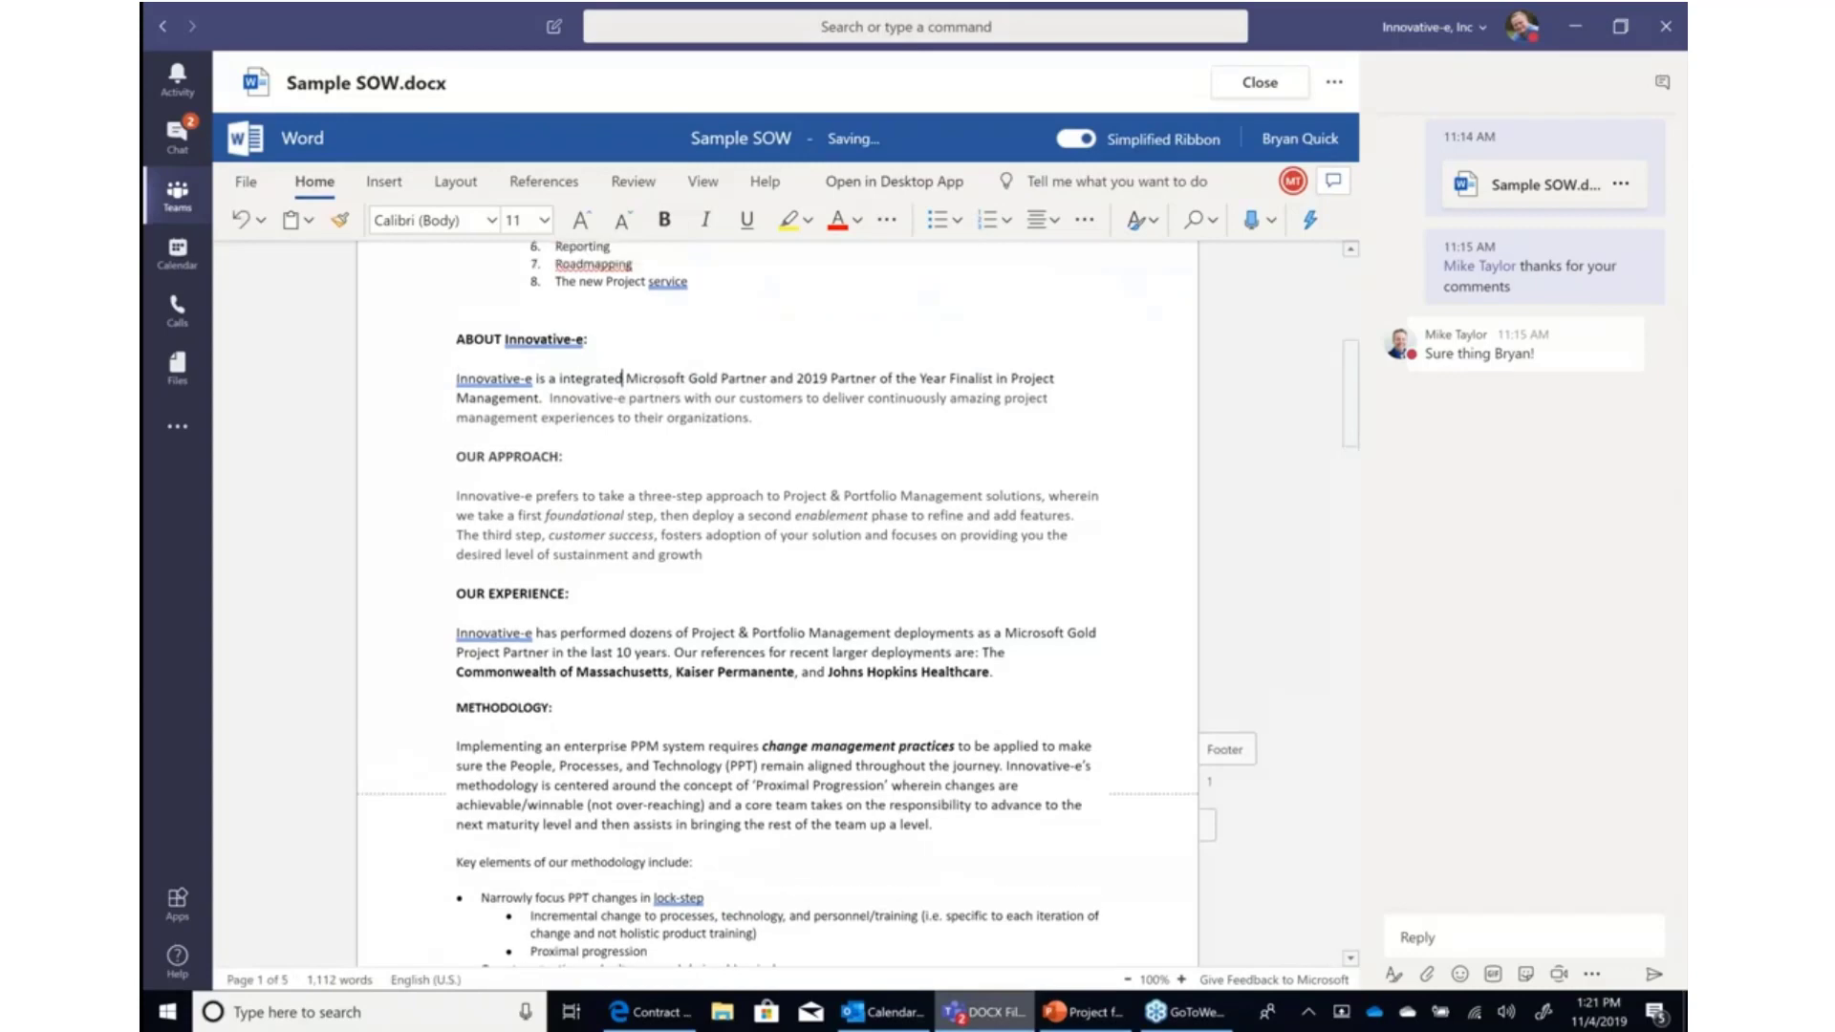
scroll(1048, 397, "up", 1)
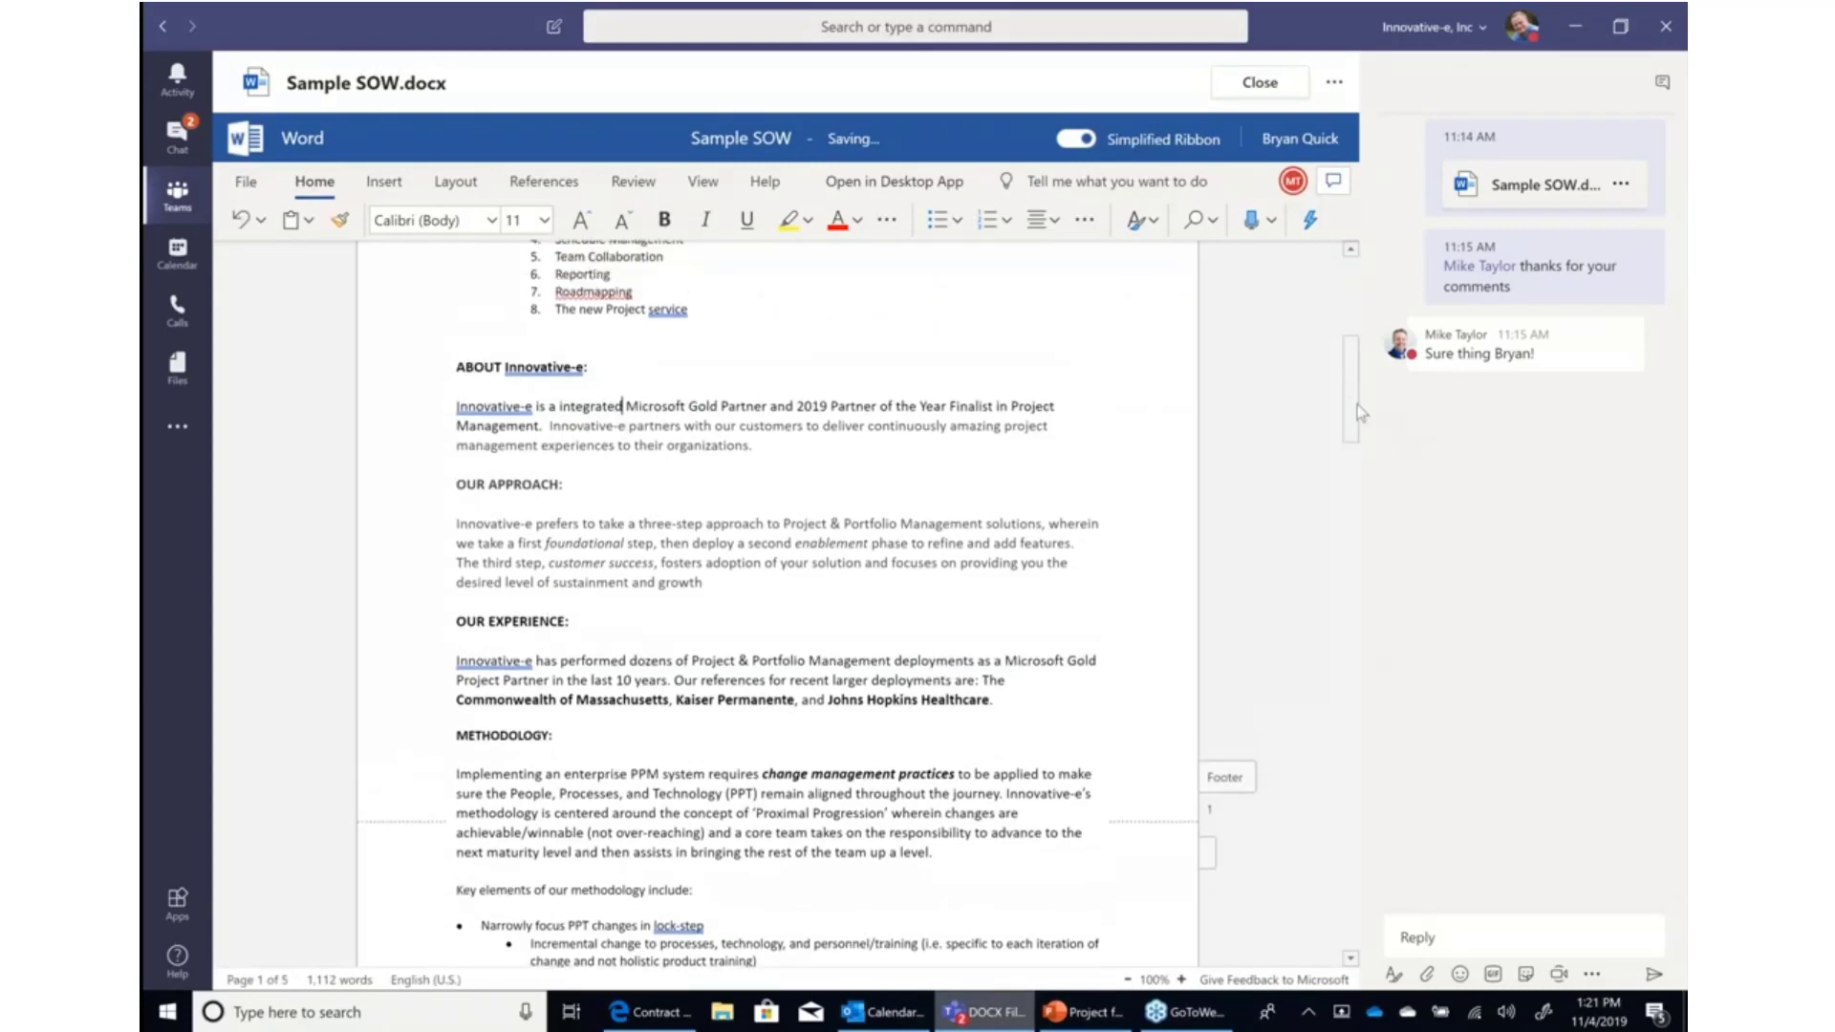
left_click_drag(1353, 404, 1353, 321)
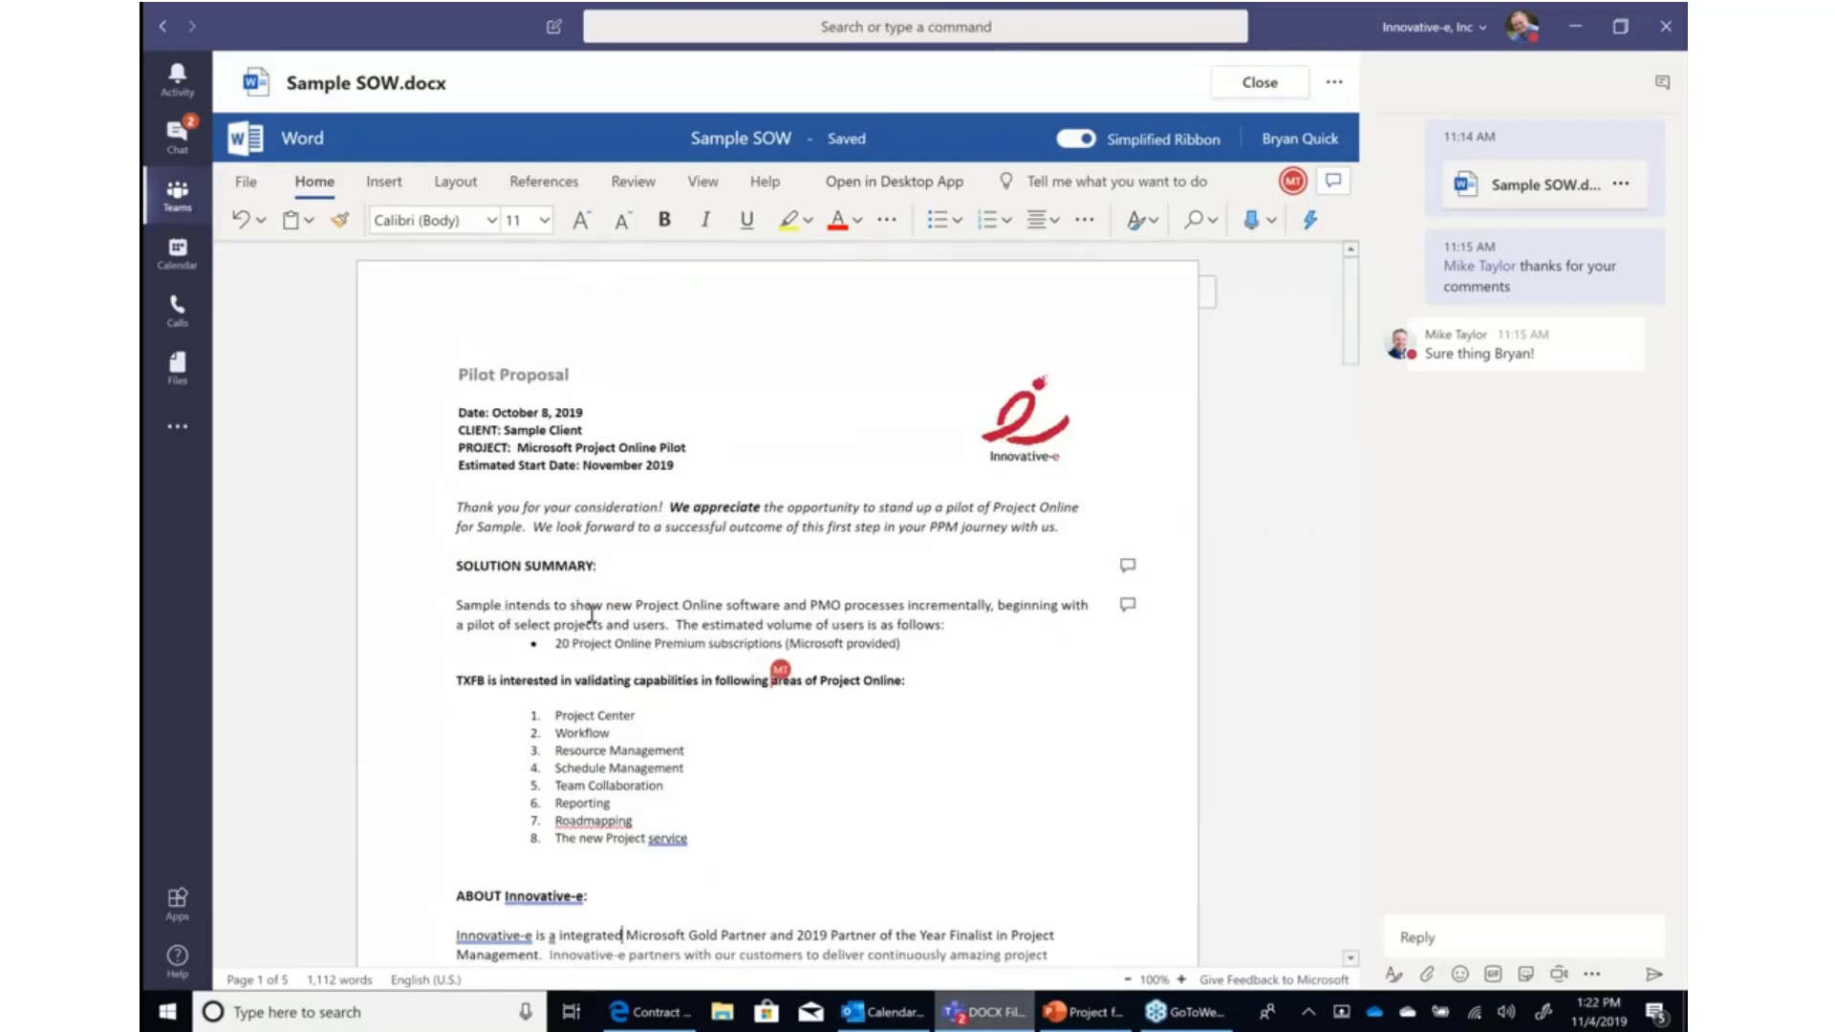
scroll(598, 609, "down", 1)
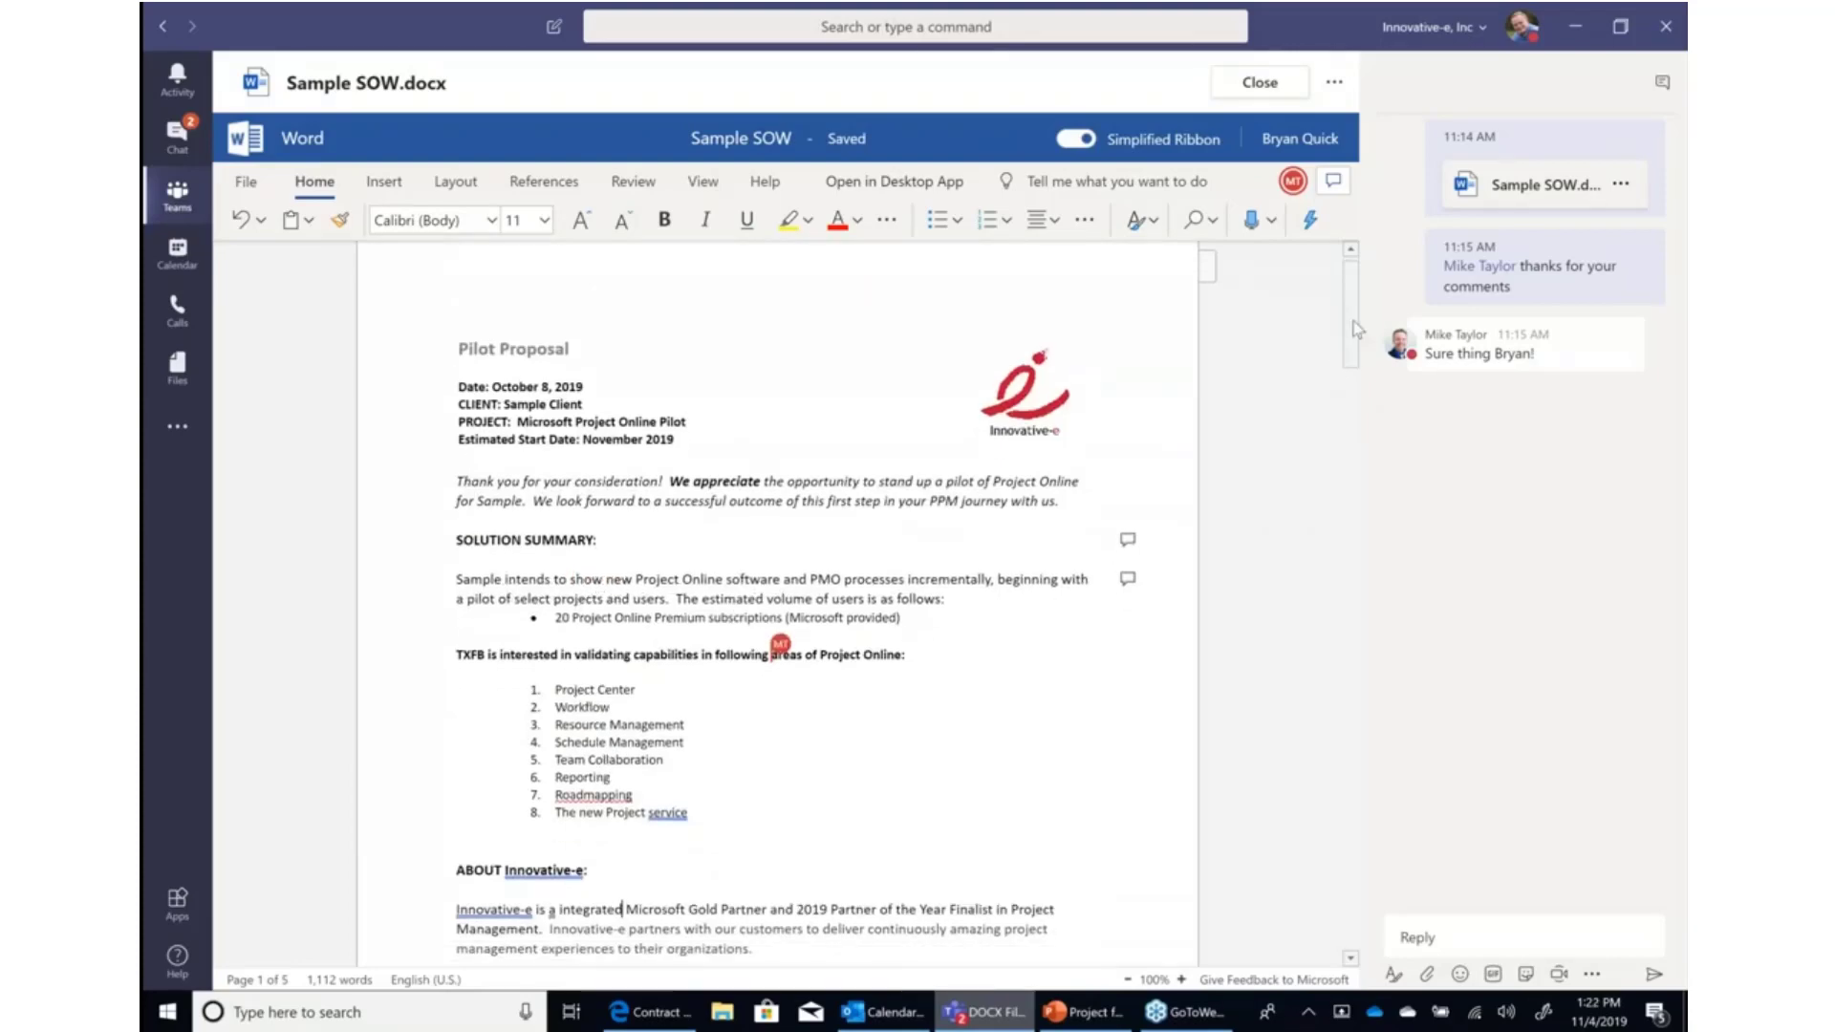
left_click(1519, 937)
type("@")
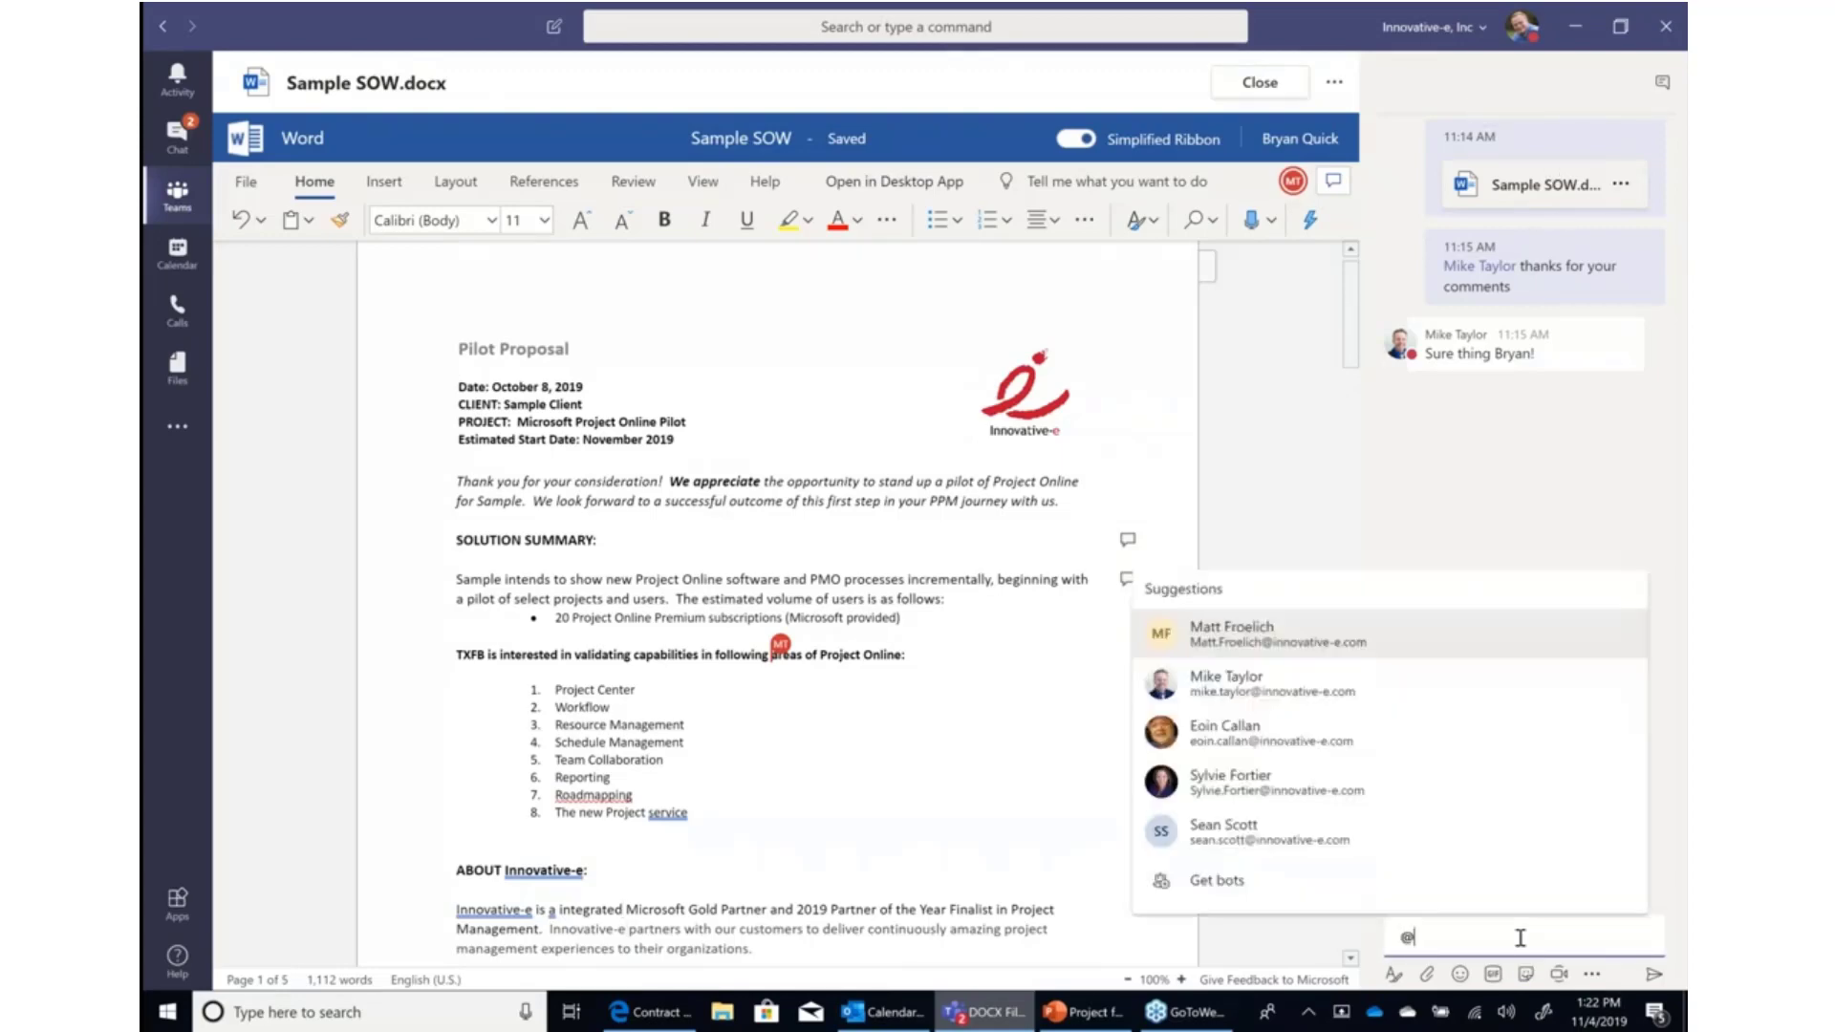
type("mike")
key("Return")
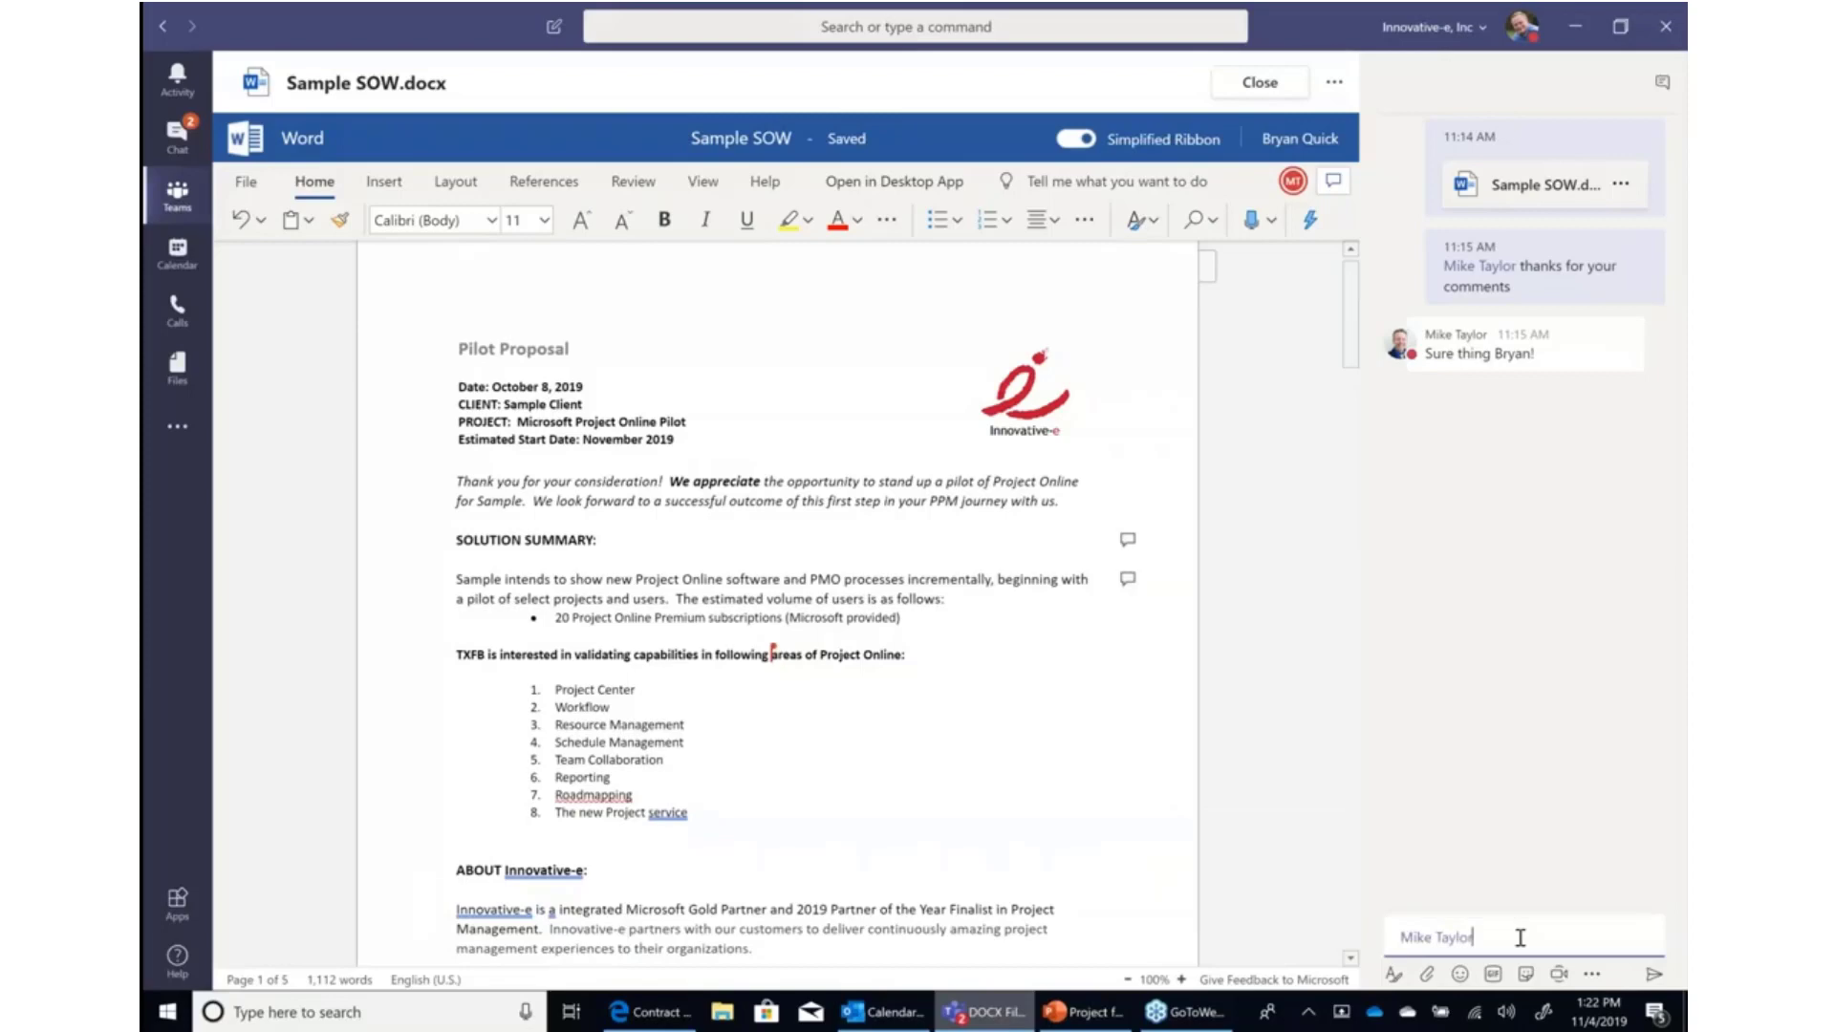
type("agree with your changes")
key("Return")
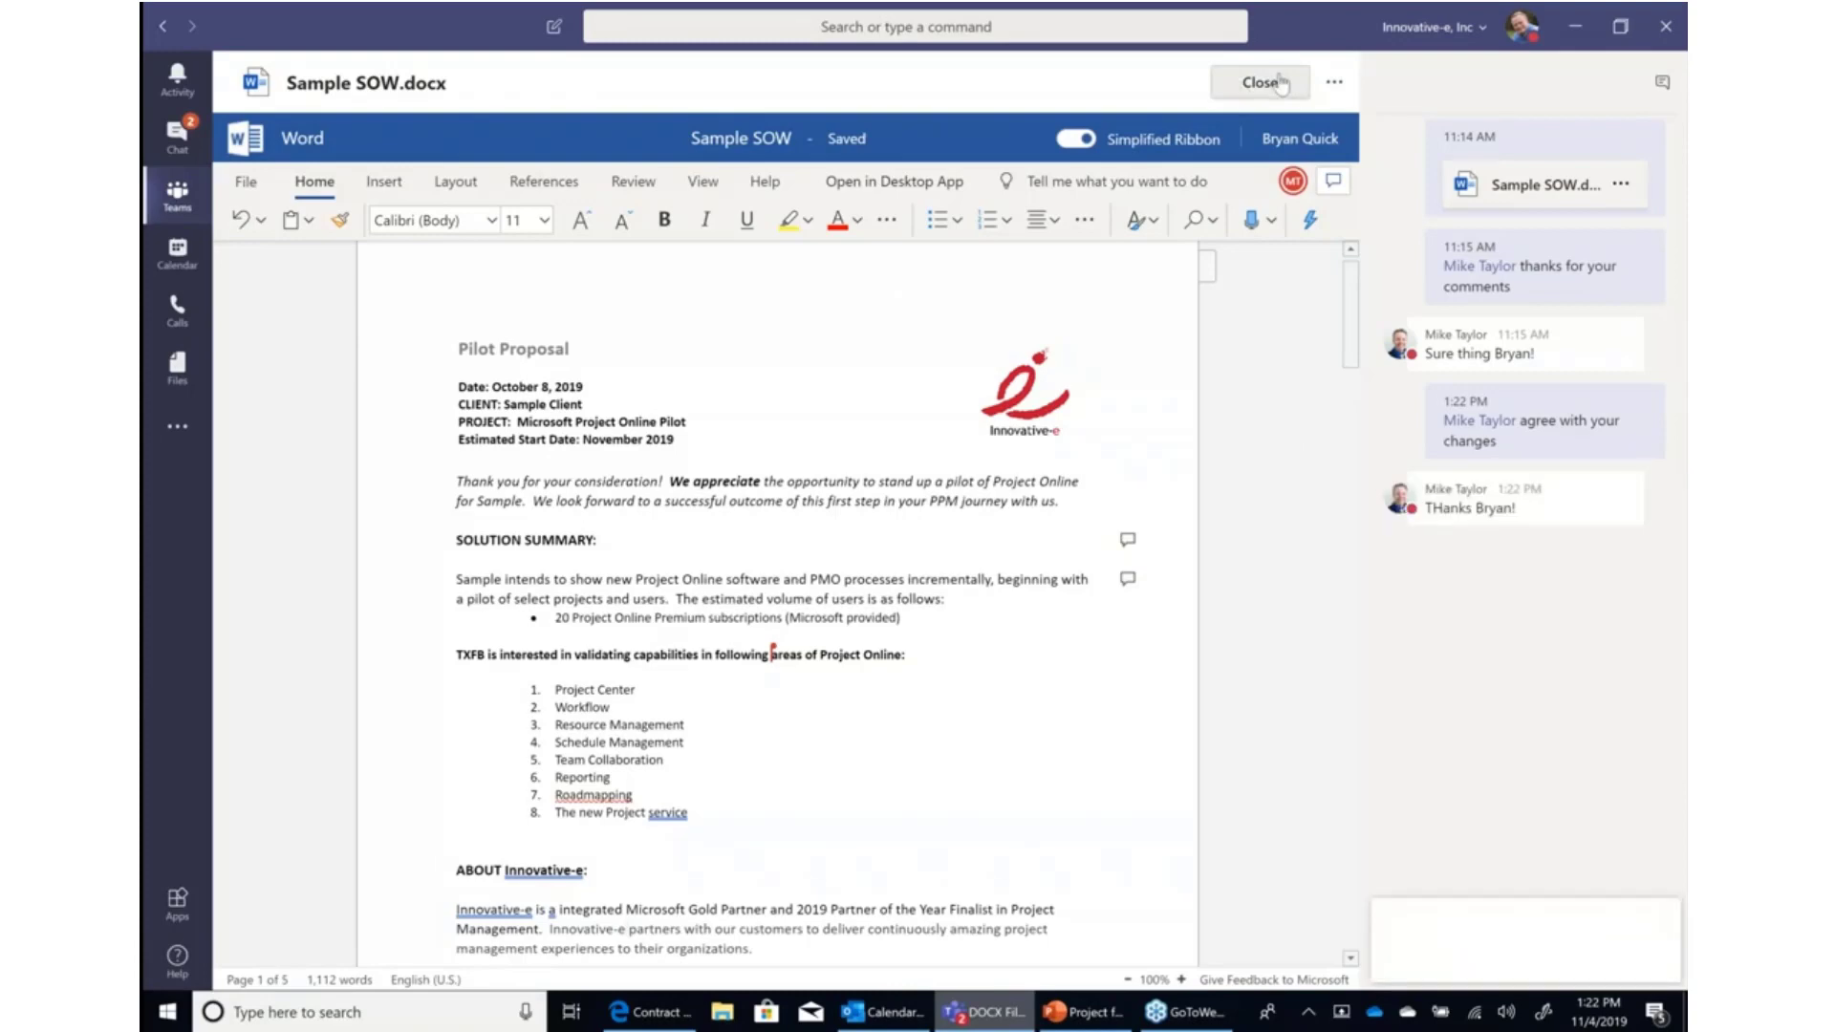
Like the teammate's reply in the conversation and close the document.
mouse_move(1619, 491)
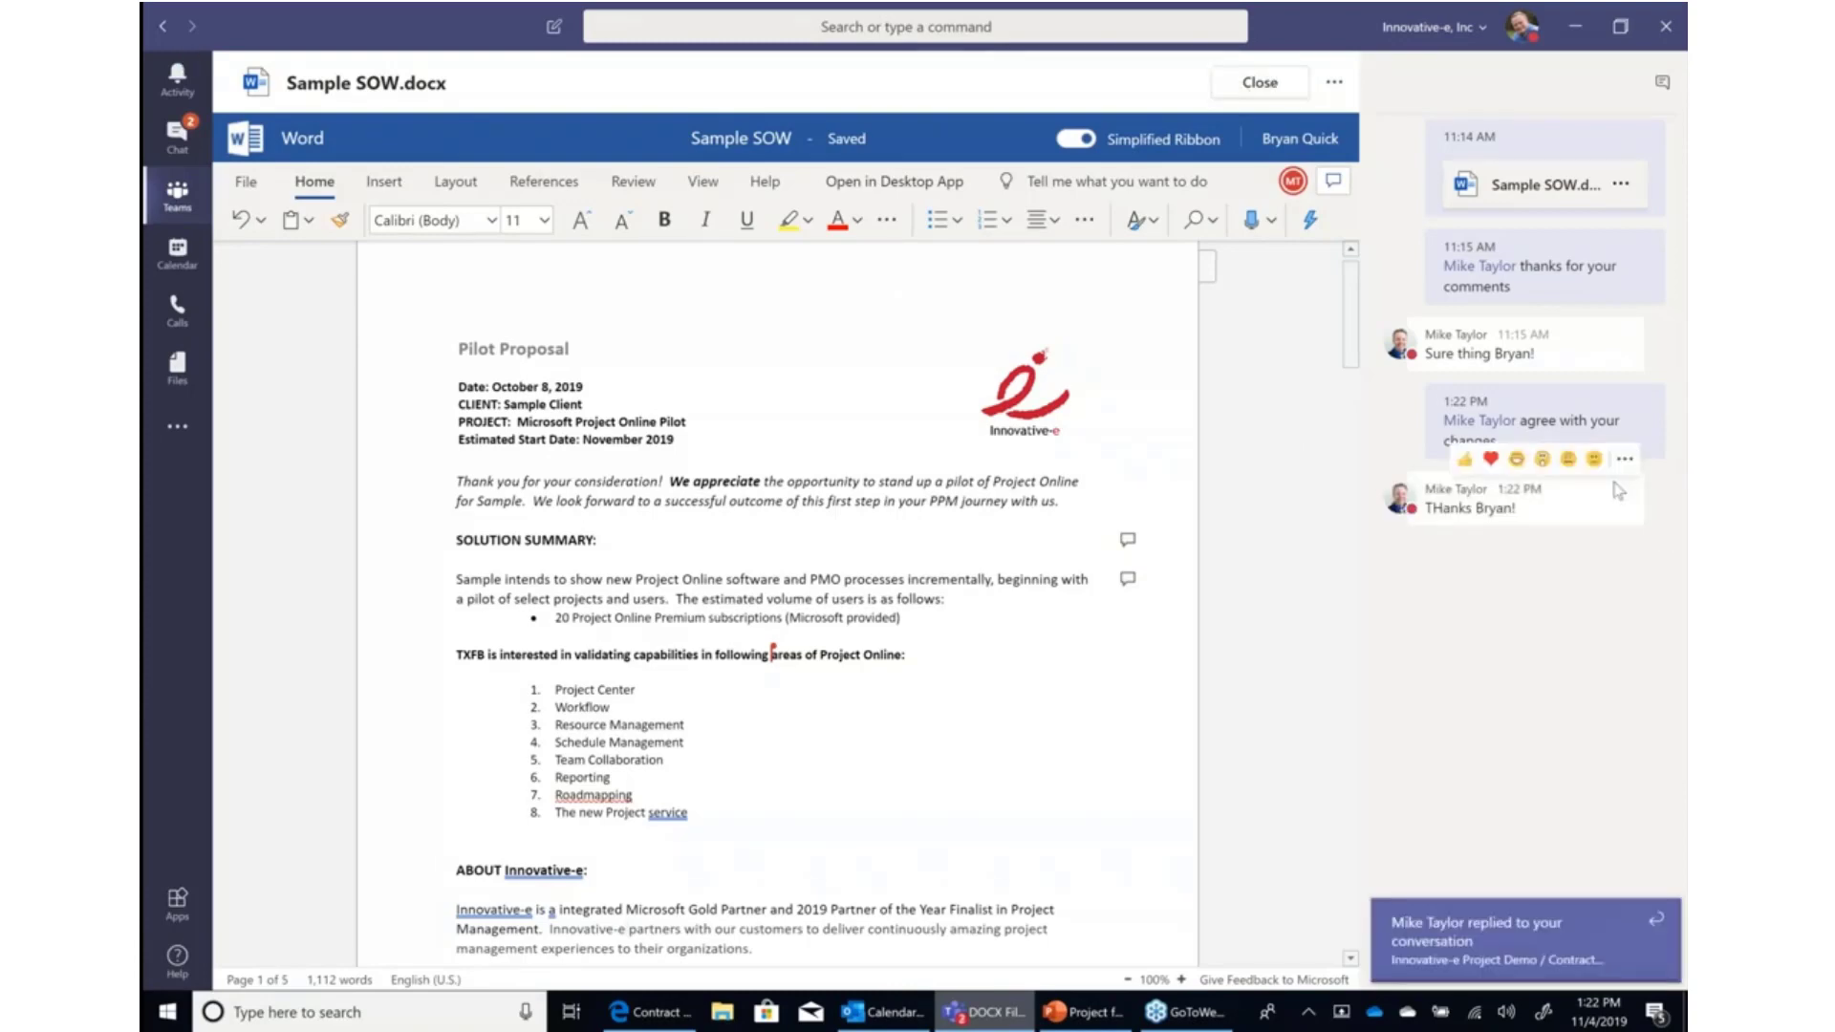
left_click(1464, 460)
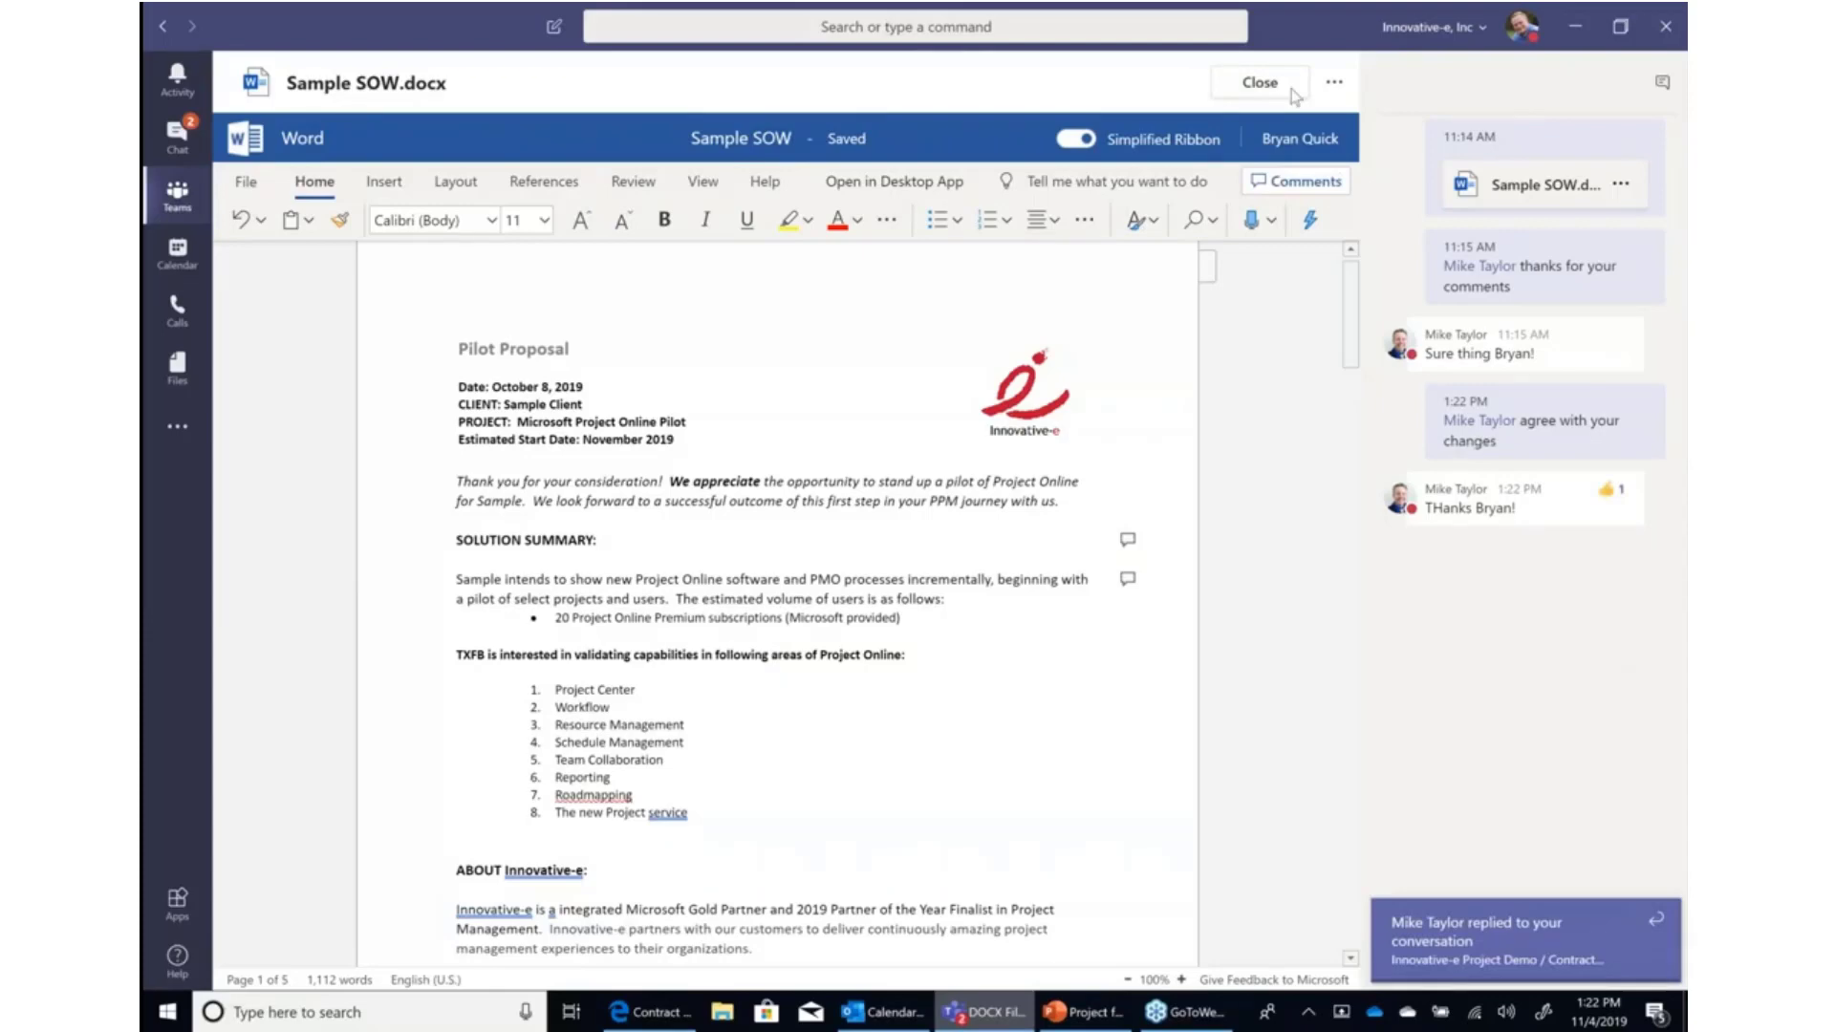
left_click(1259, 83)
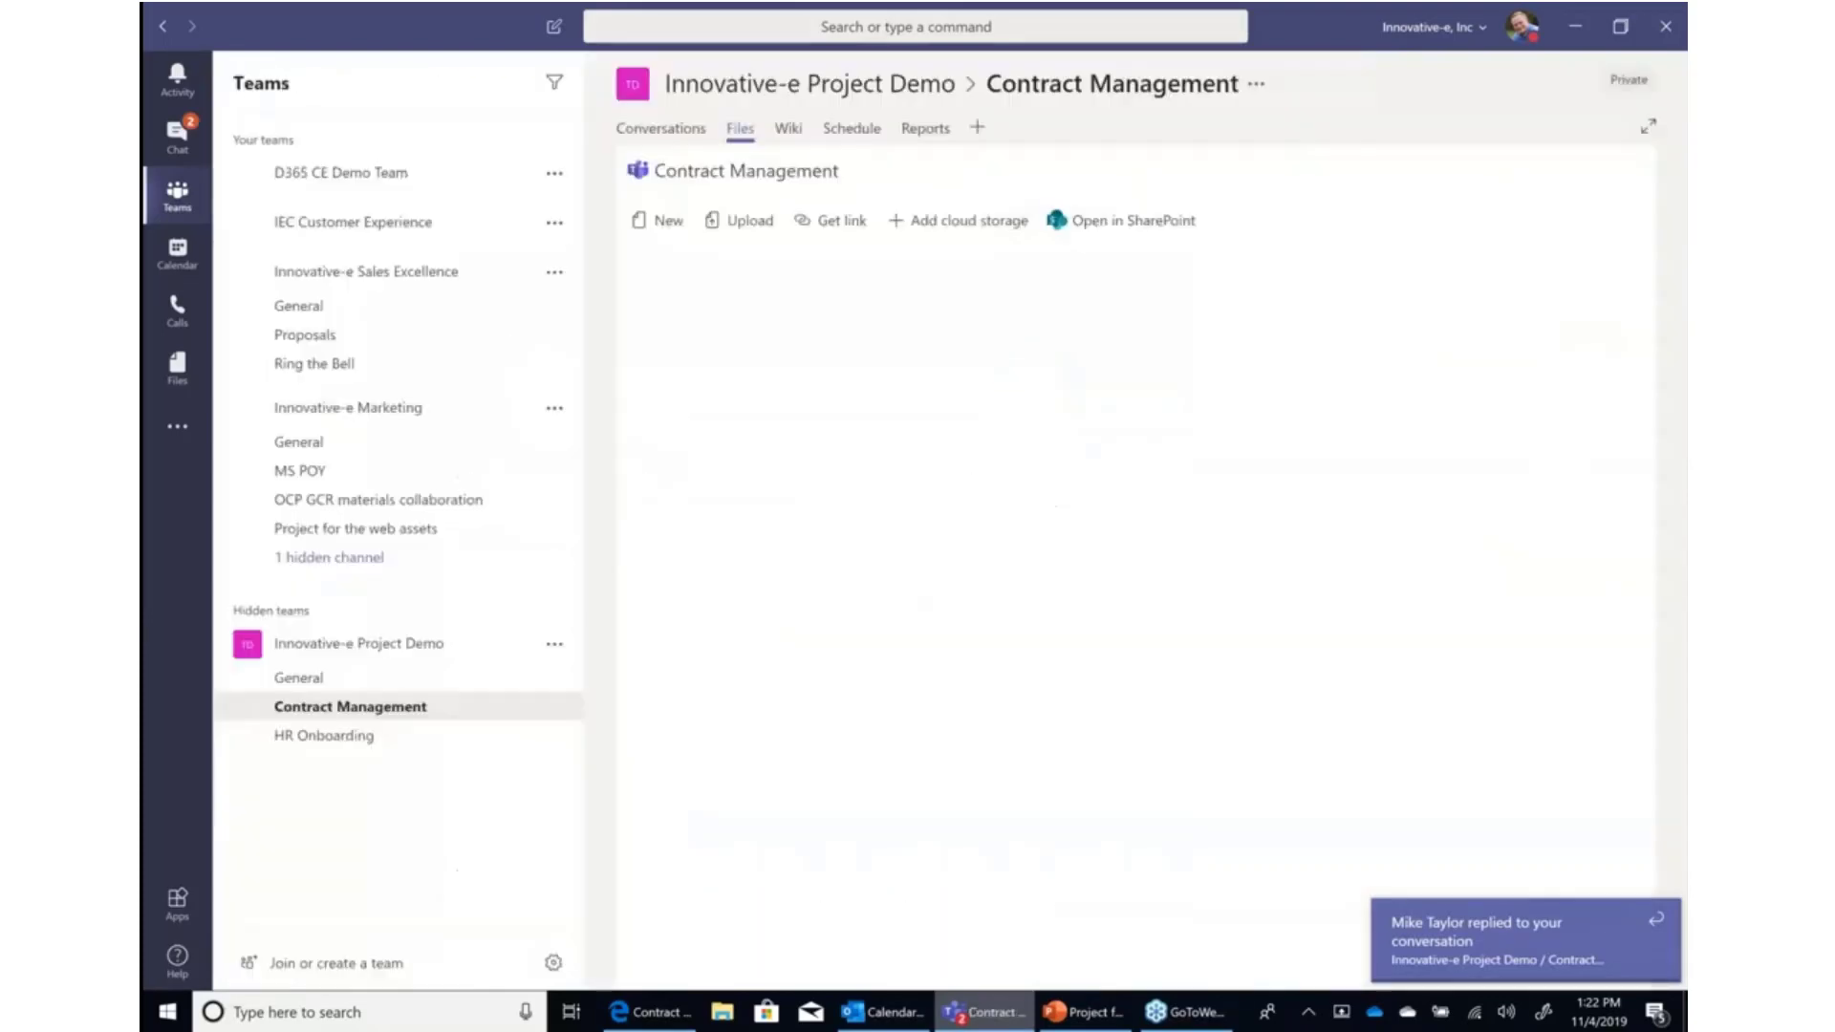
Open the channel's Schedule tab and mark the task 'Contract Review by both parties' as complete.
left_click(838, 132)
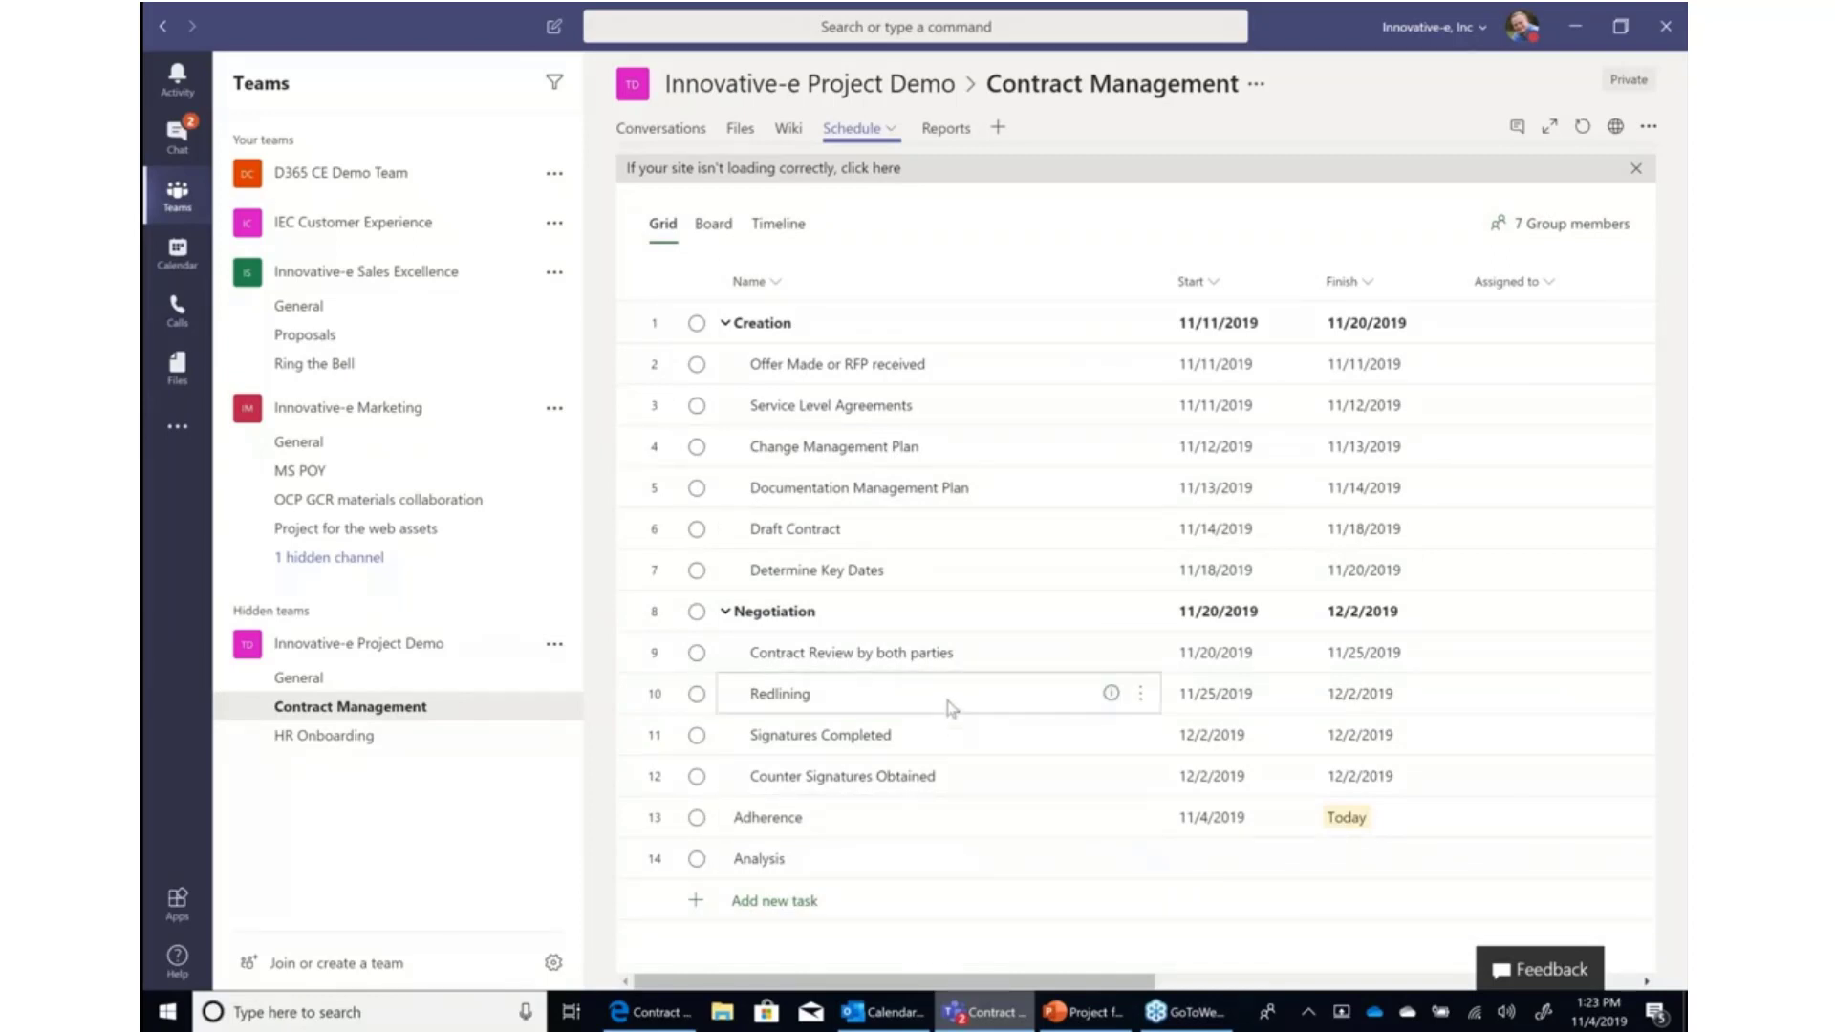
left_click(697, 652)
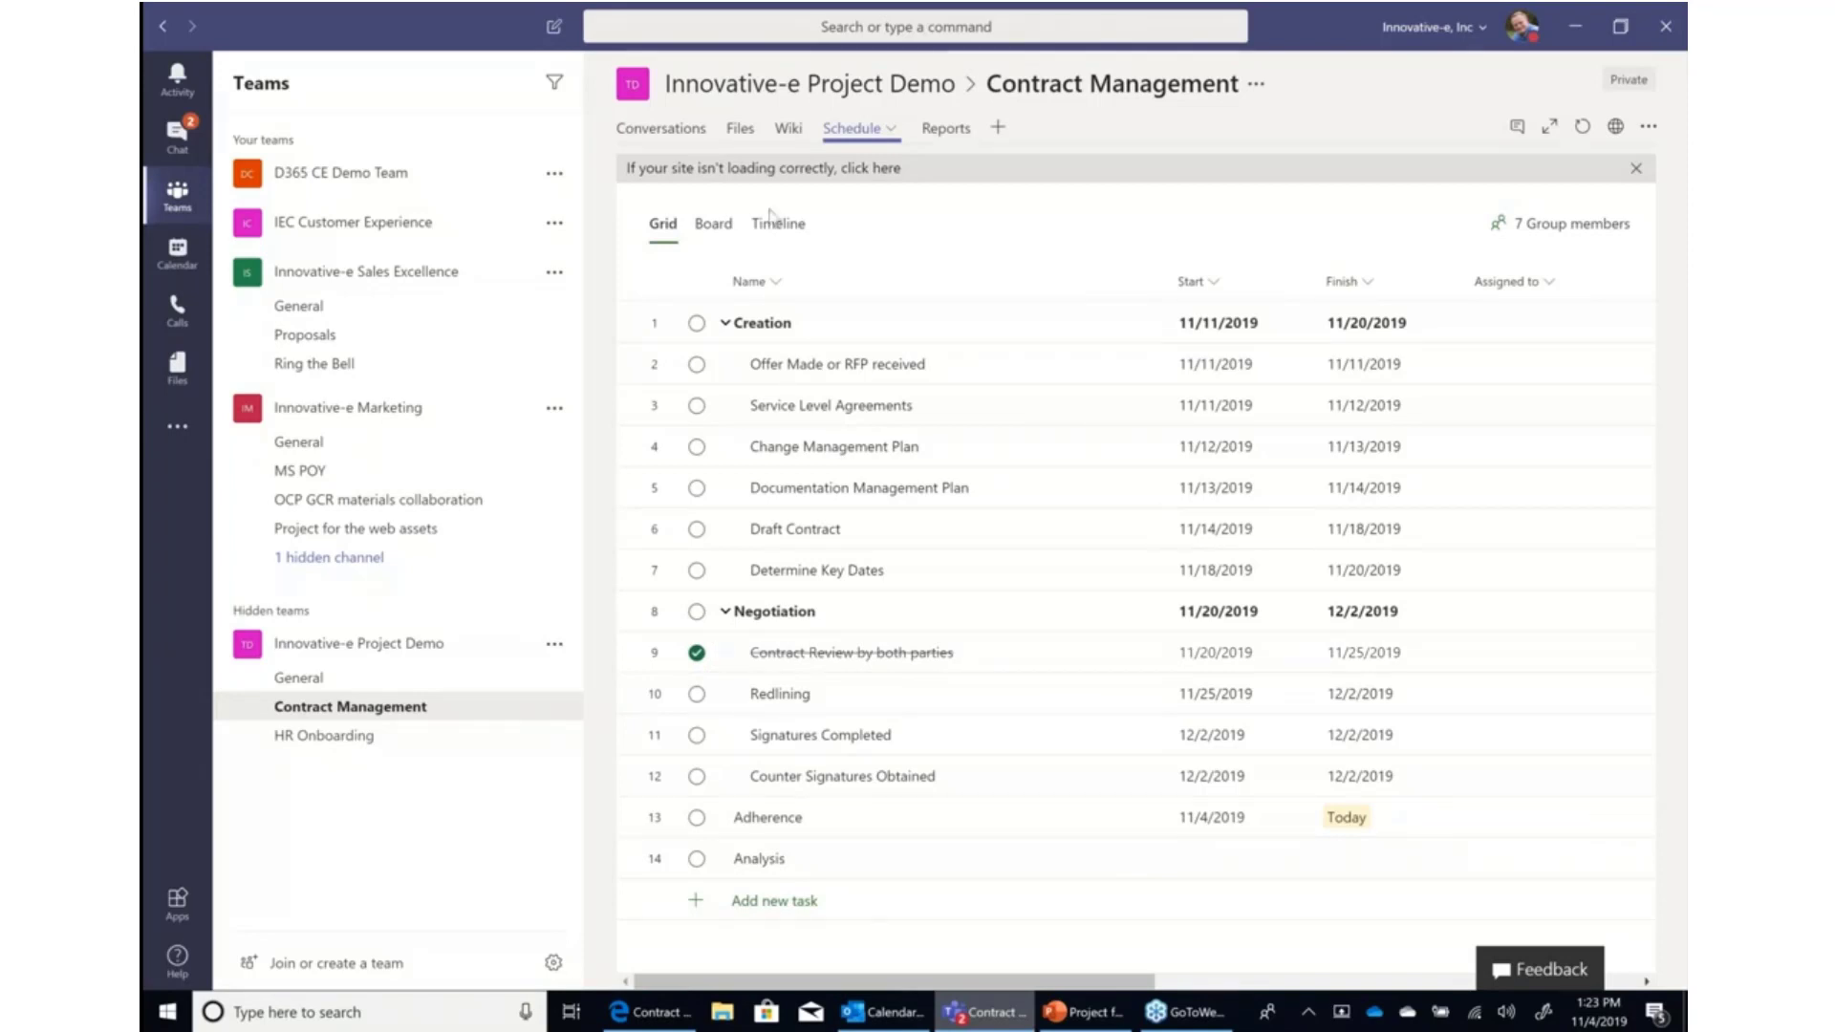
Switch the schedule to Board view and move the Adherence task into the In Progress column.
left_click(697, 233)
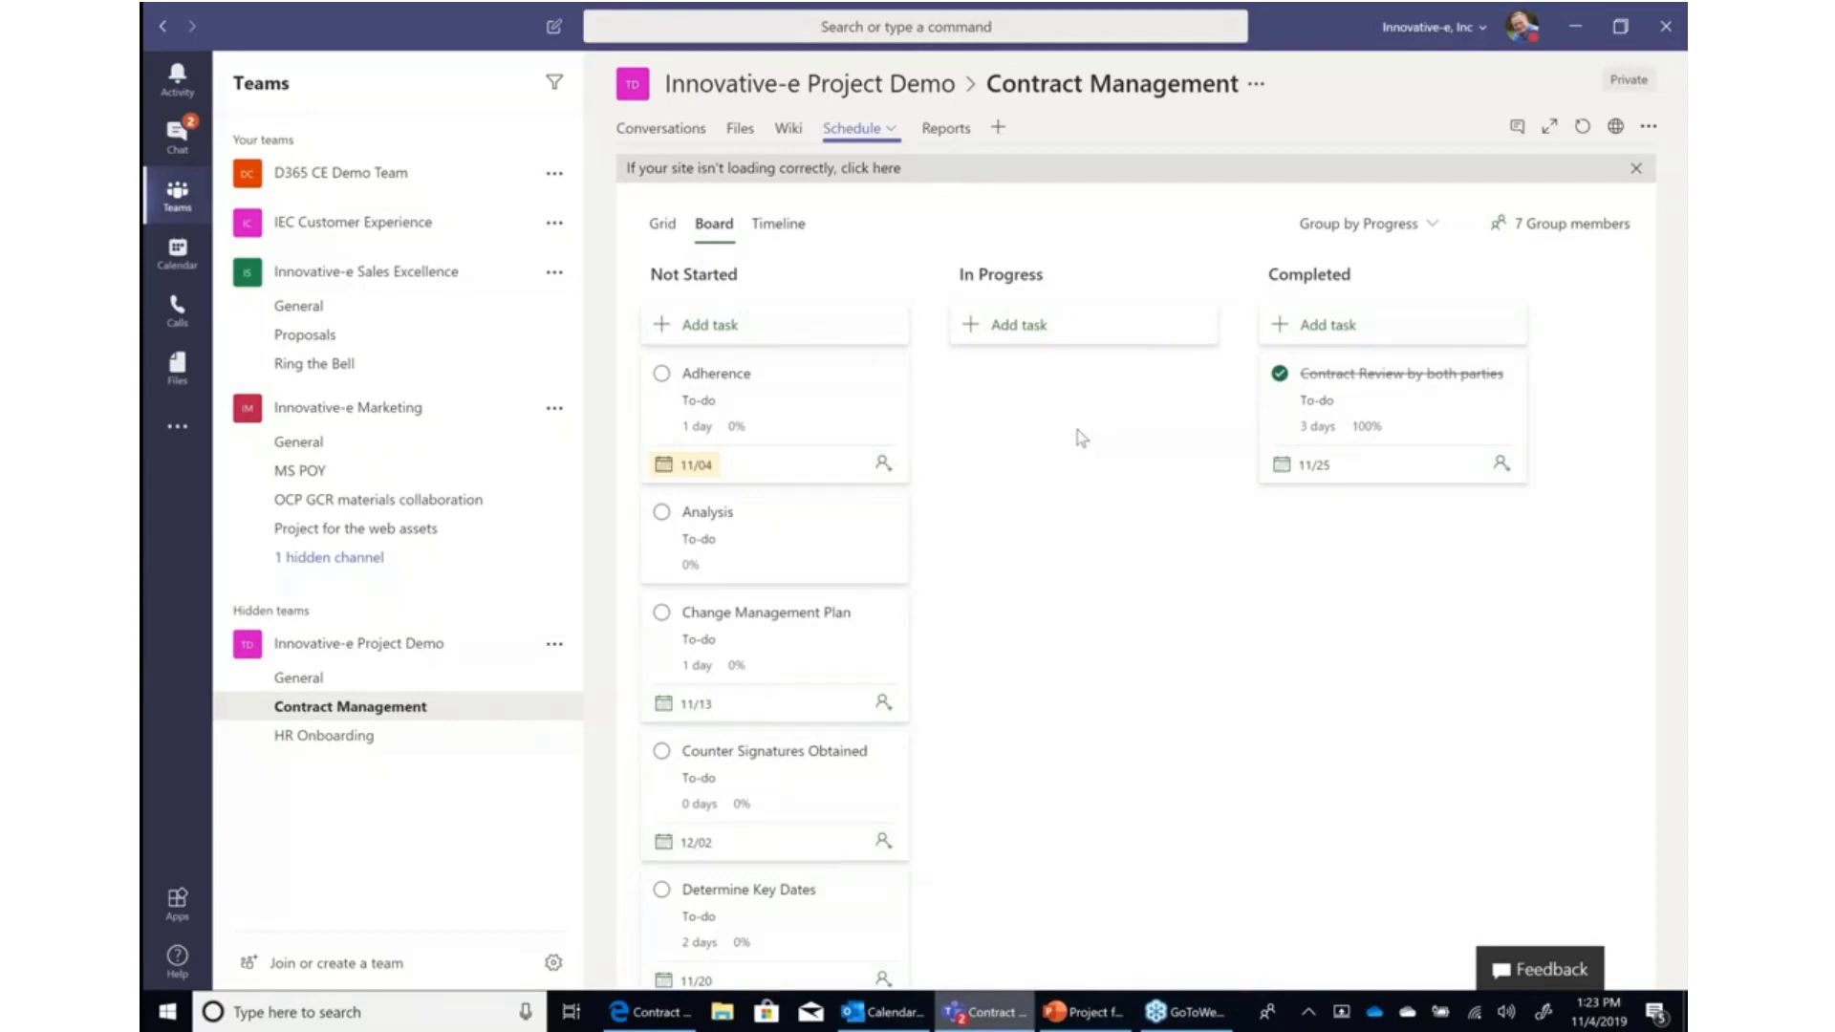
left_click_drag(1079, 436, 1077, 426)
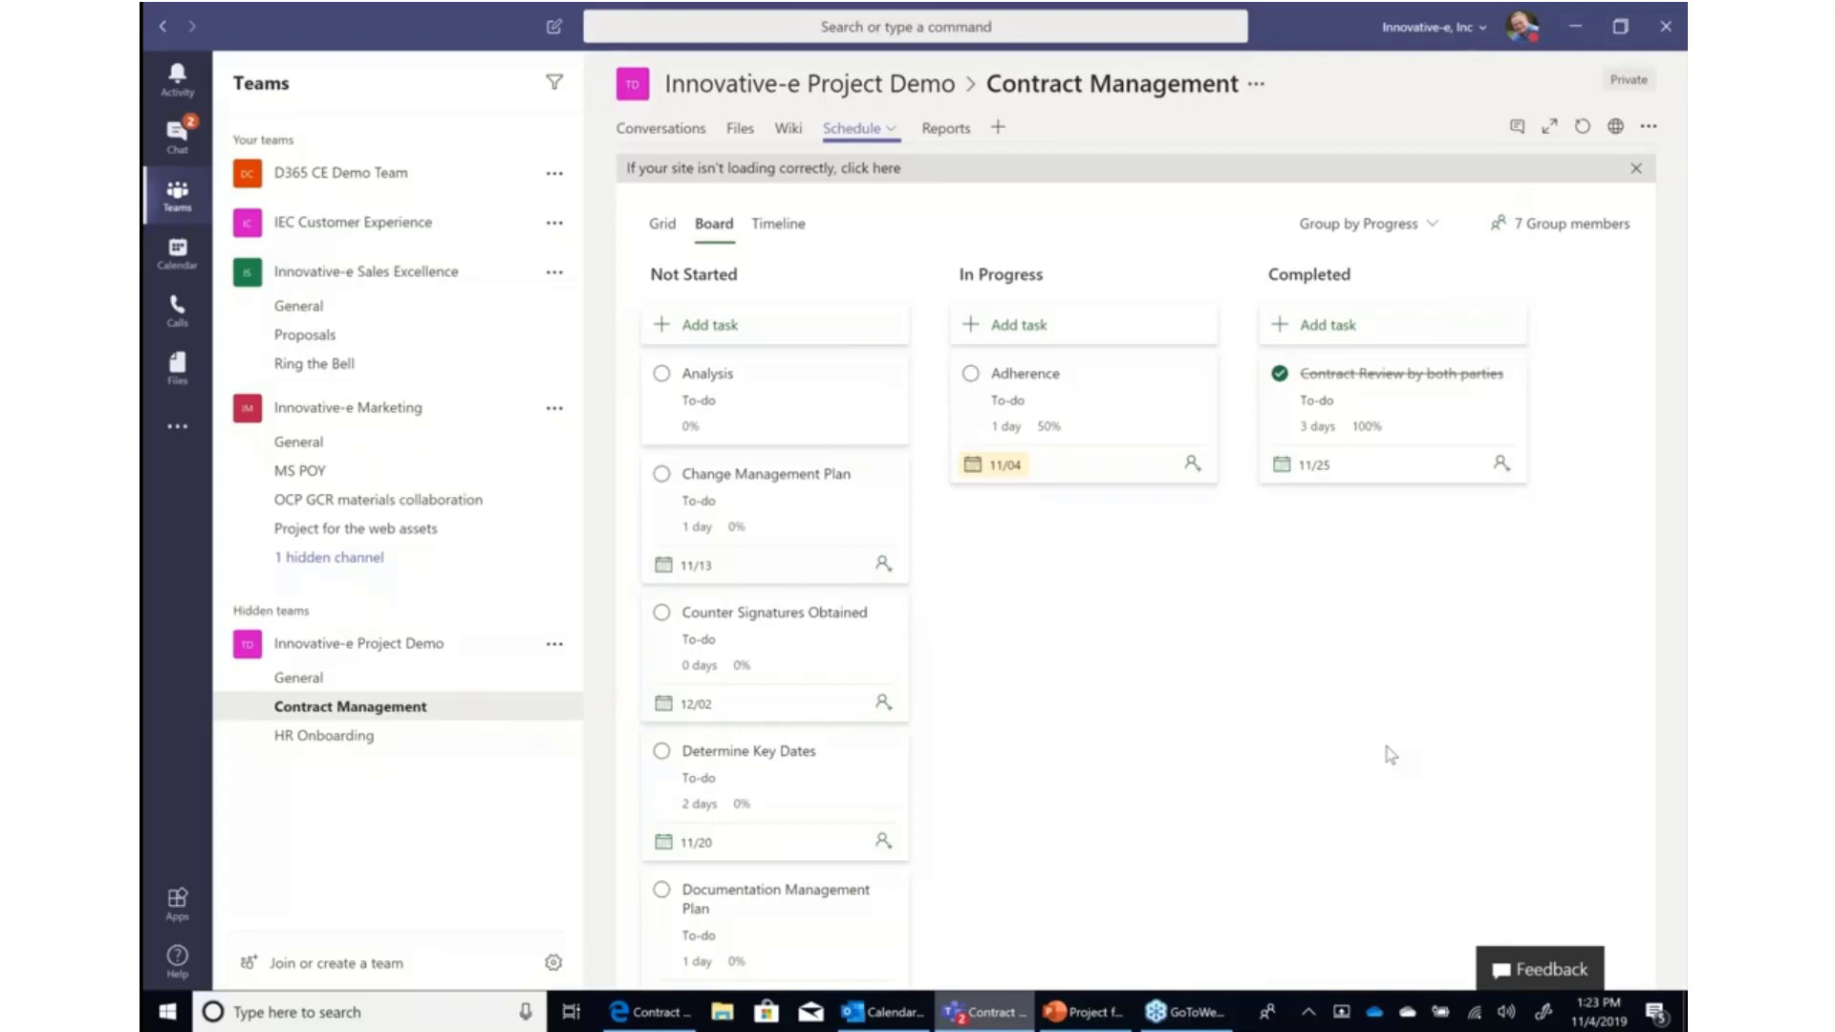
Review the schedule in the Grid and Timeline views, scrolling along the timeline.
left_click(664, 225)
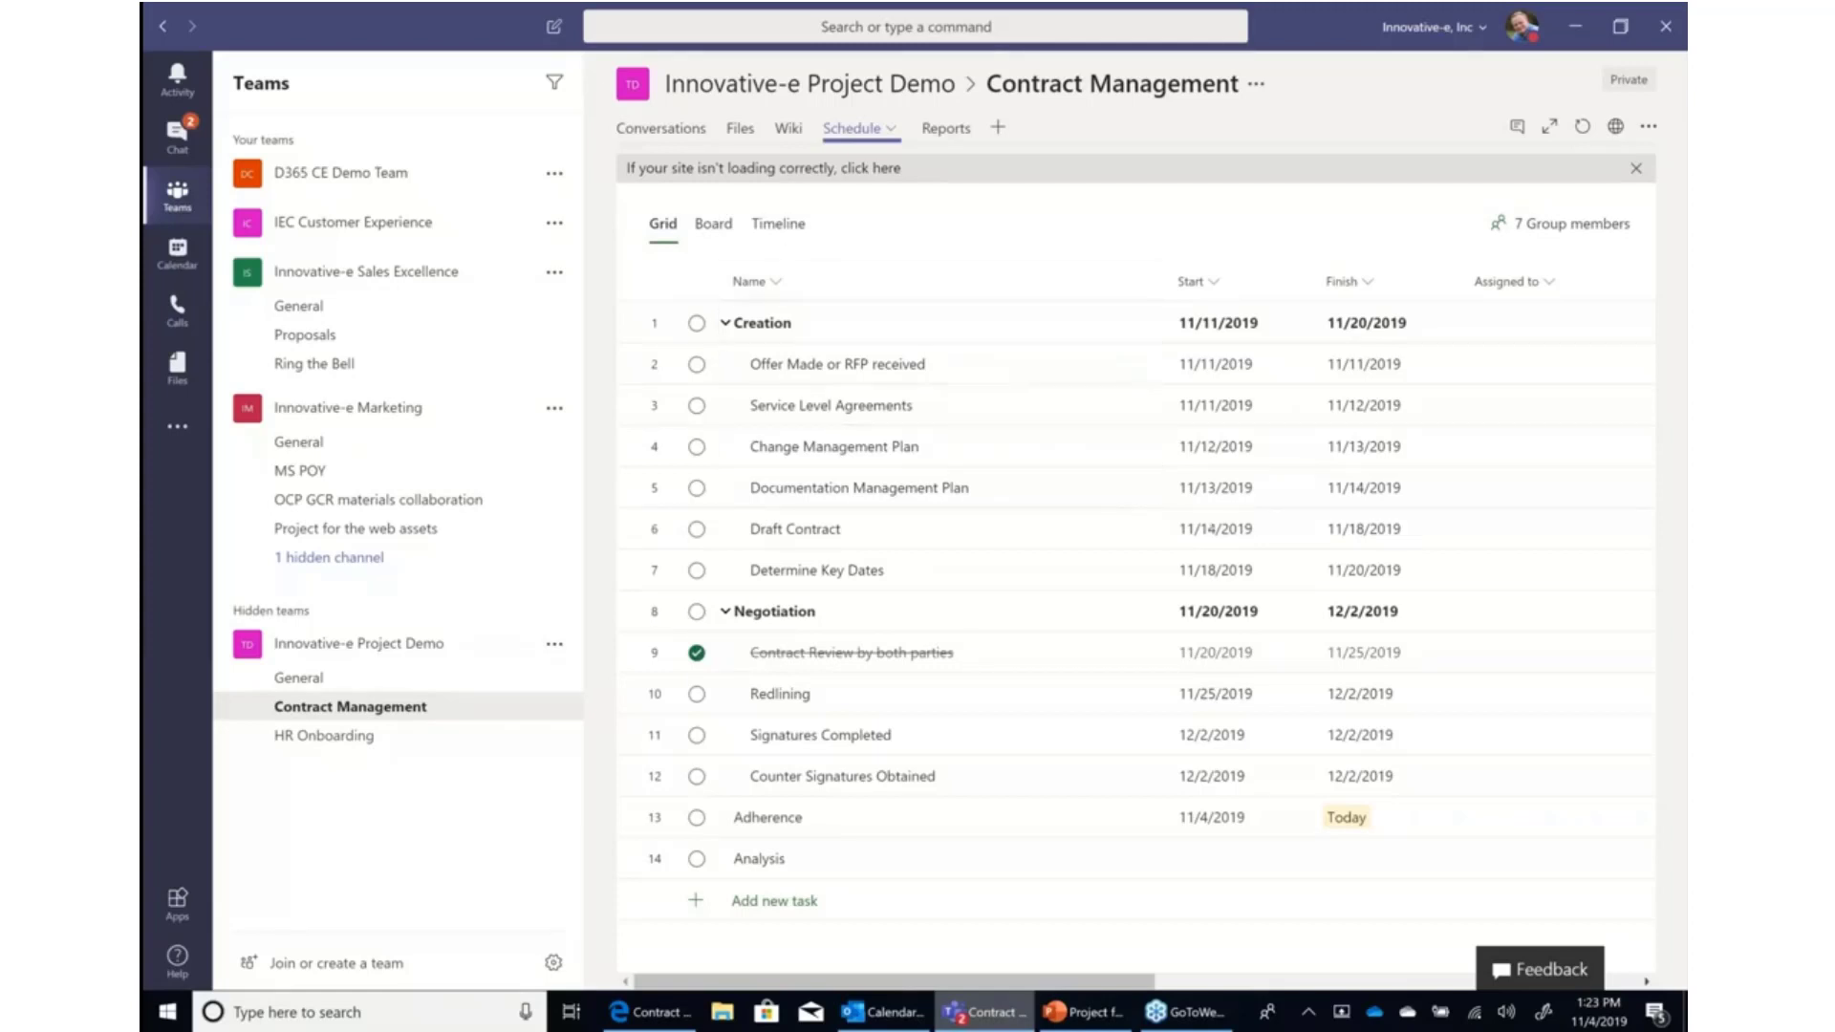
left_click(777, 225)
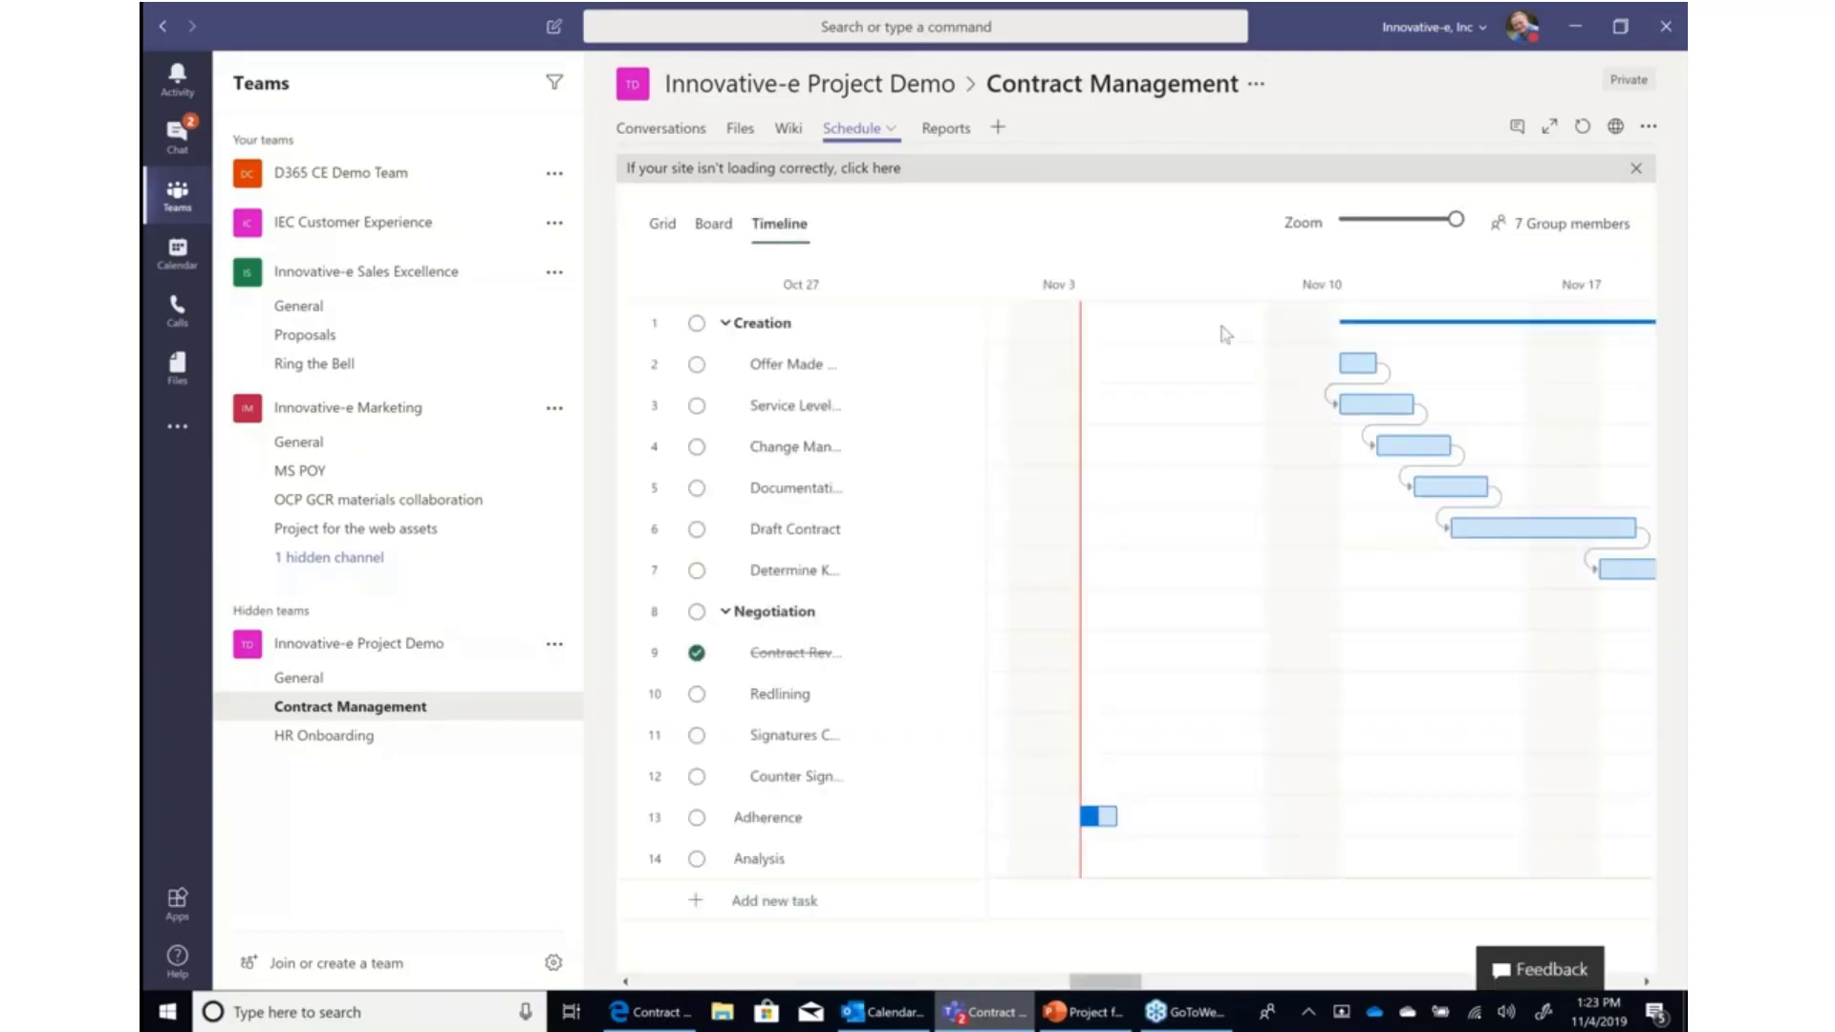
mouse_move(1116, 985)
left_mouse_down()
mouse_move(1166, 984)
mouse_move(1142, 1002)
left_mouse_up()
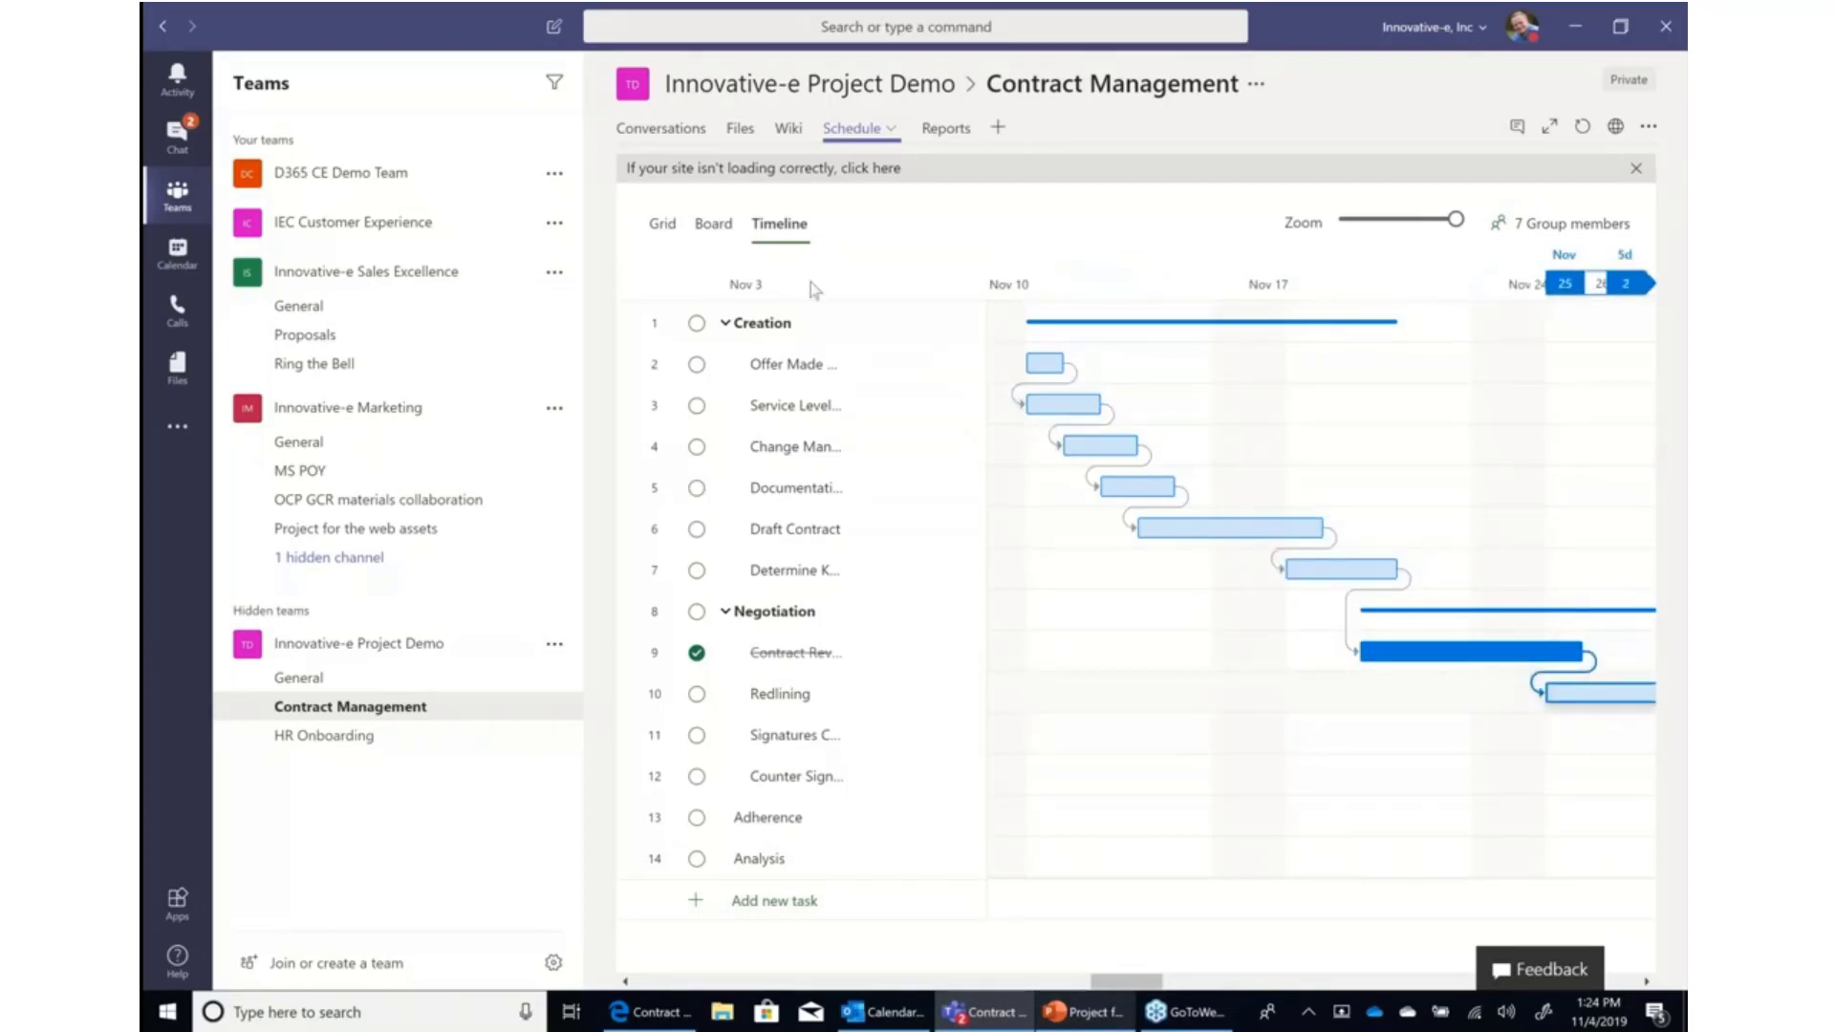
left_click(664, 224)
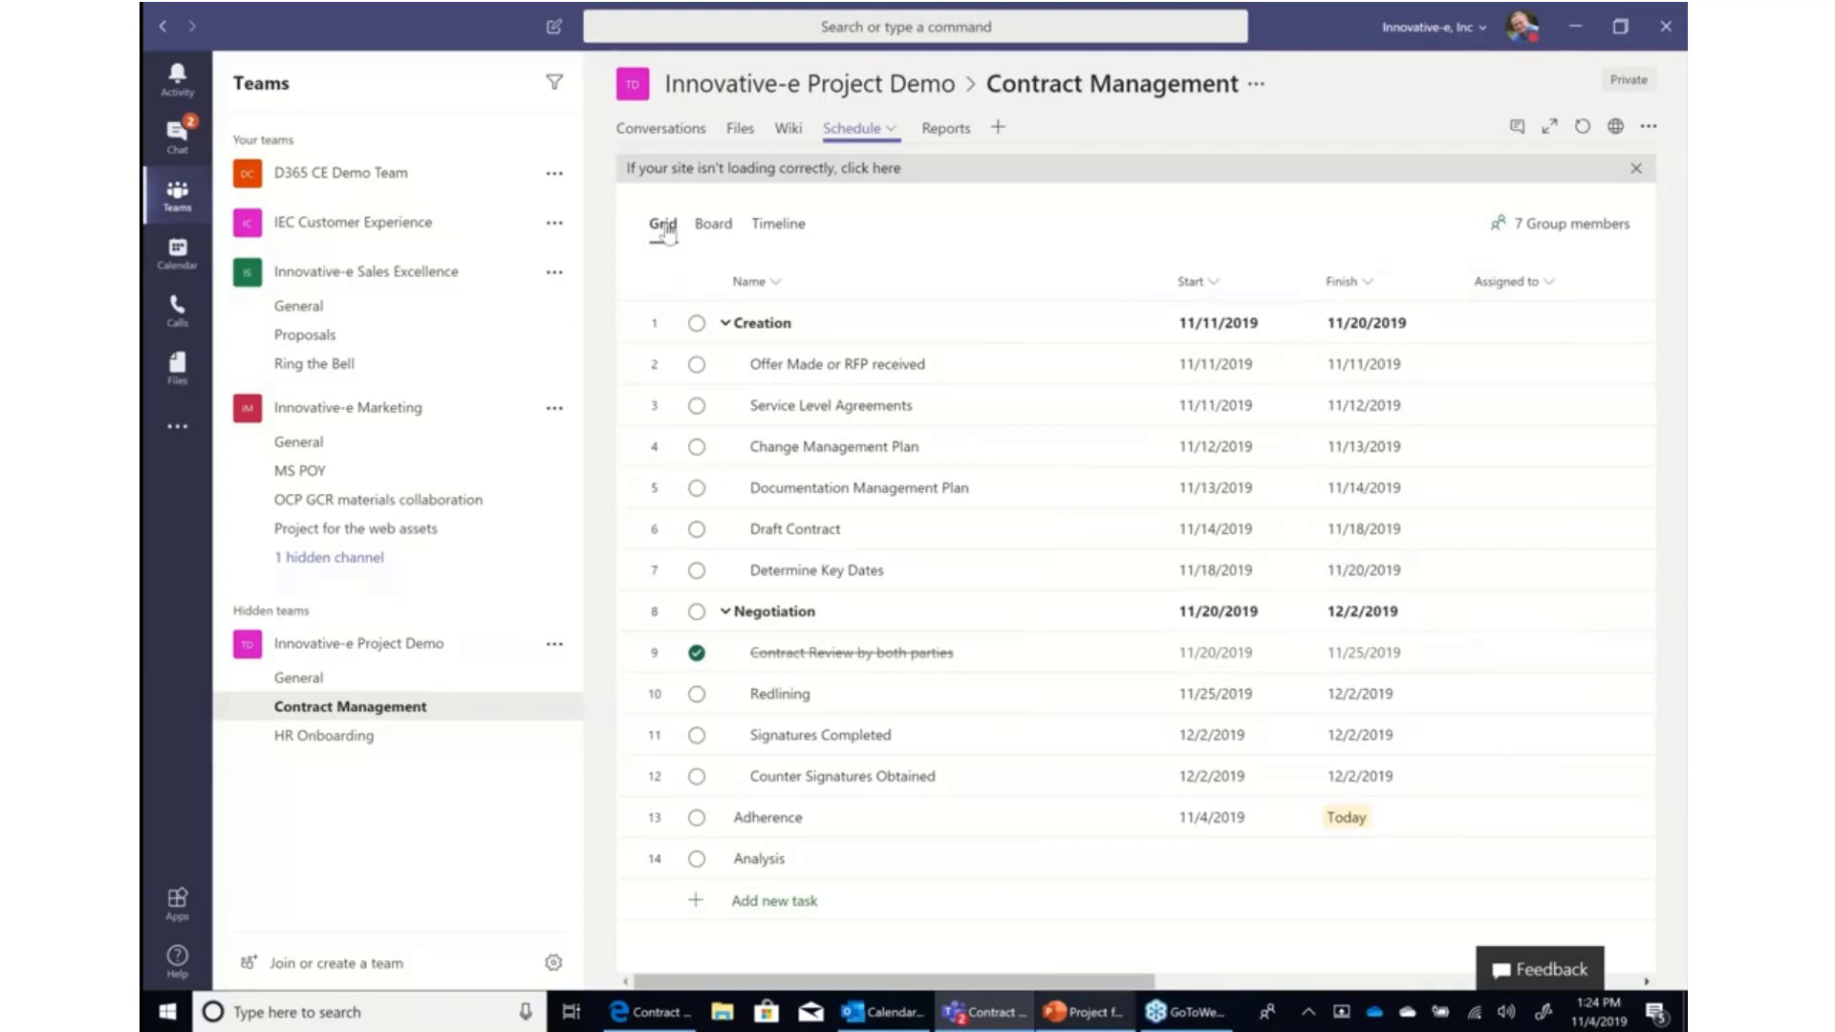
Open the Reports tab, refresh it, and browse the Portfolio Timeline, Portfolio Milestones, Resource Dashboard and Resource Assignments pages.
left_click(946, 134)
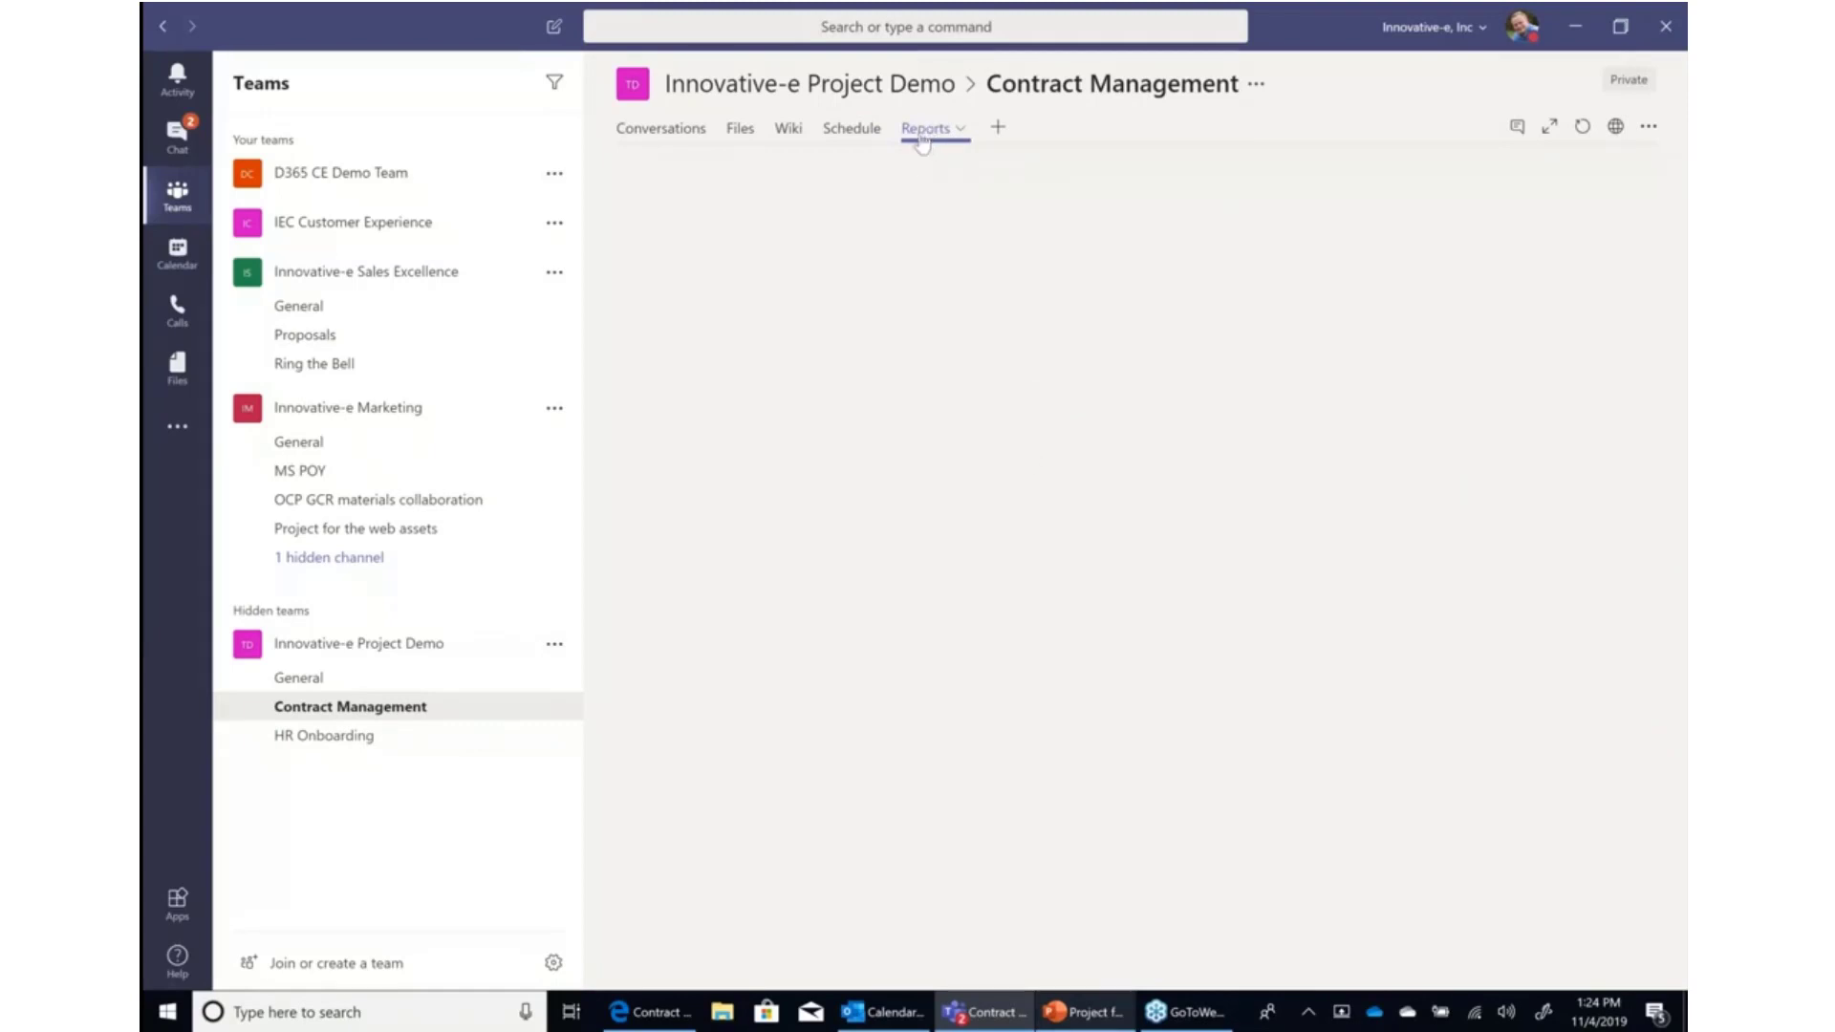
left_click(1582, 134)
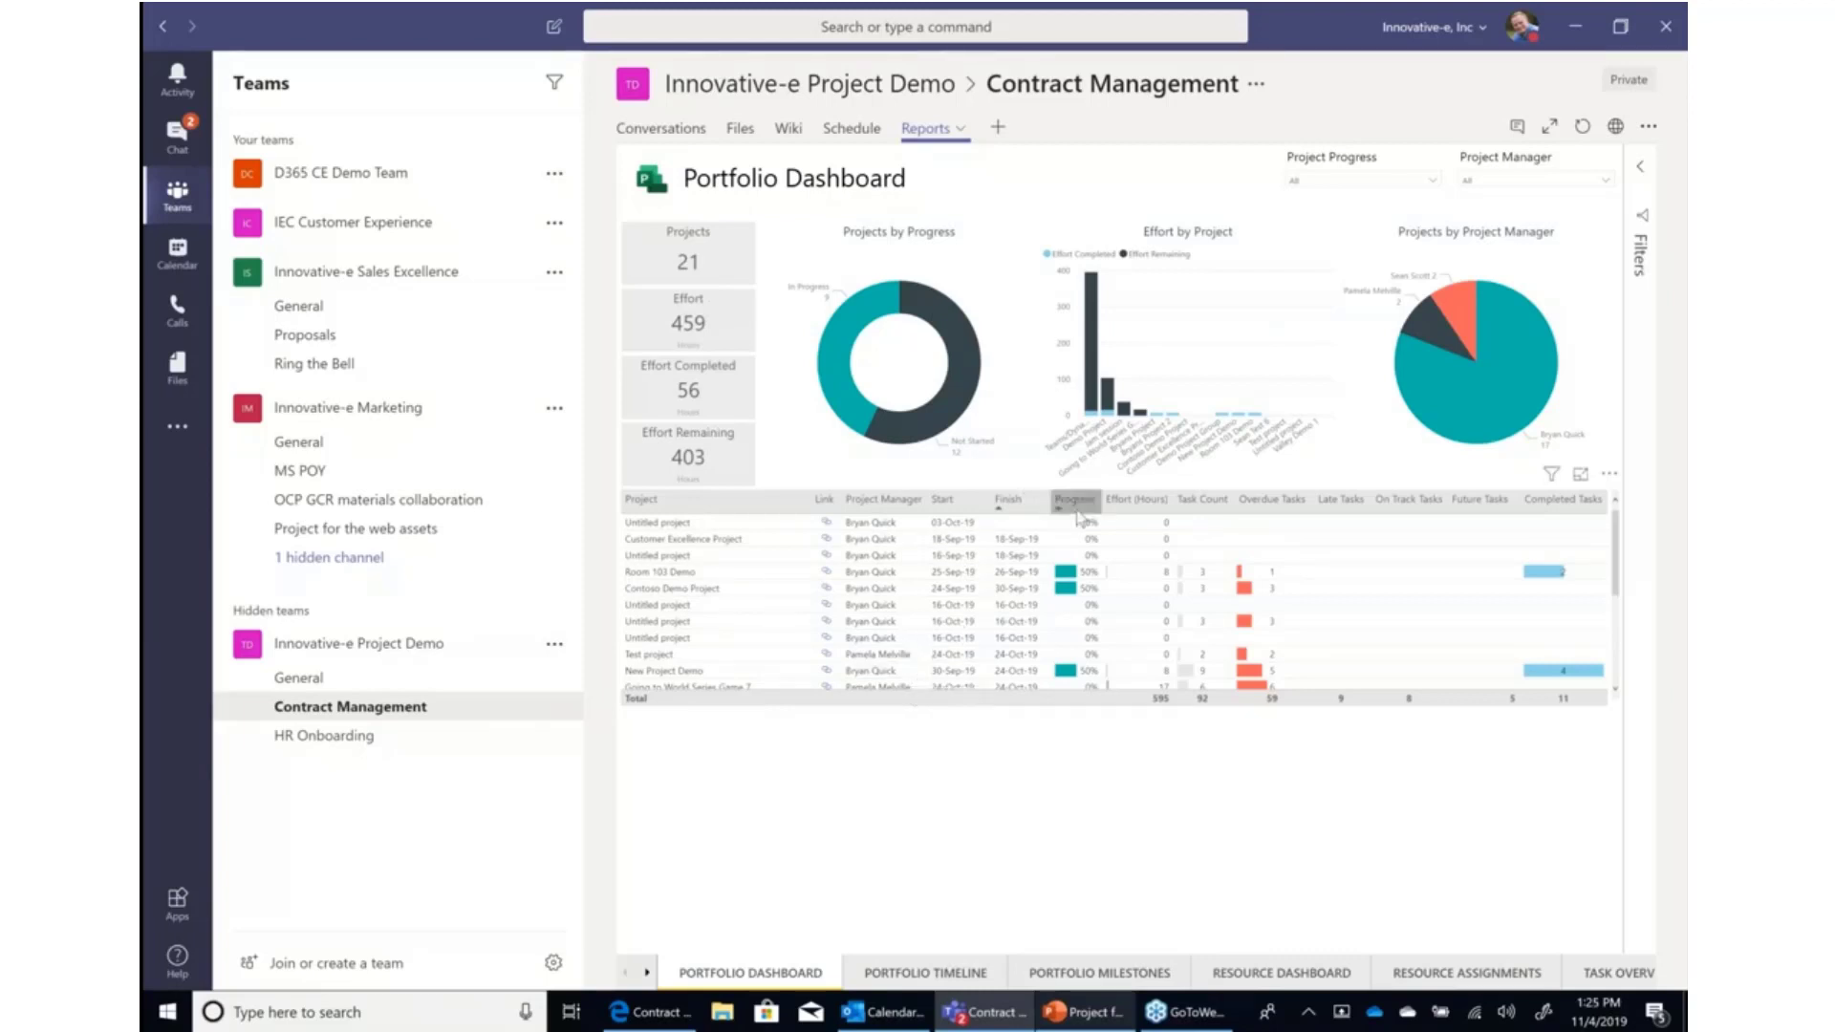
left_click(915, 972)
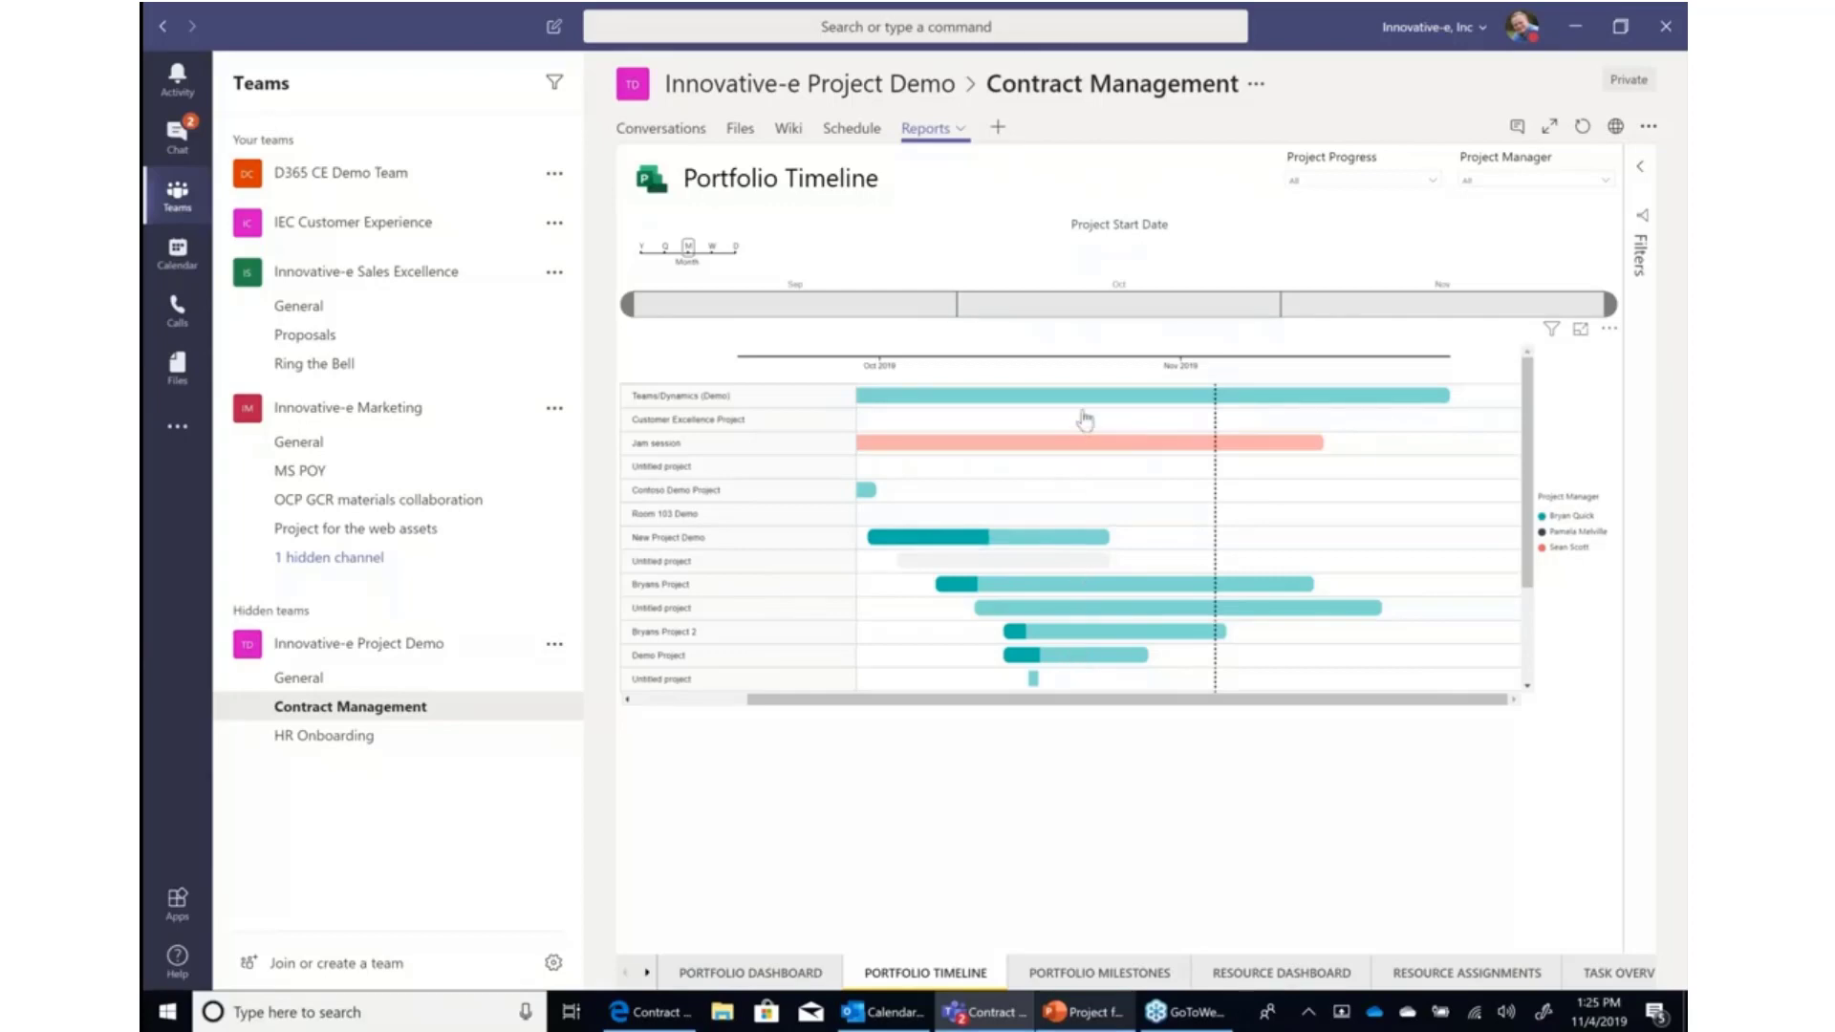
left_click(1109, 973)
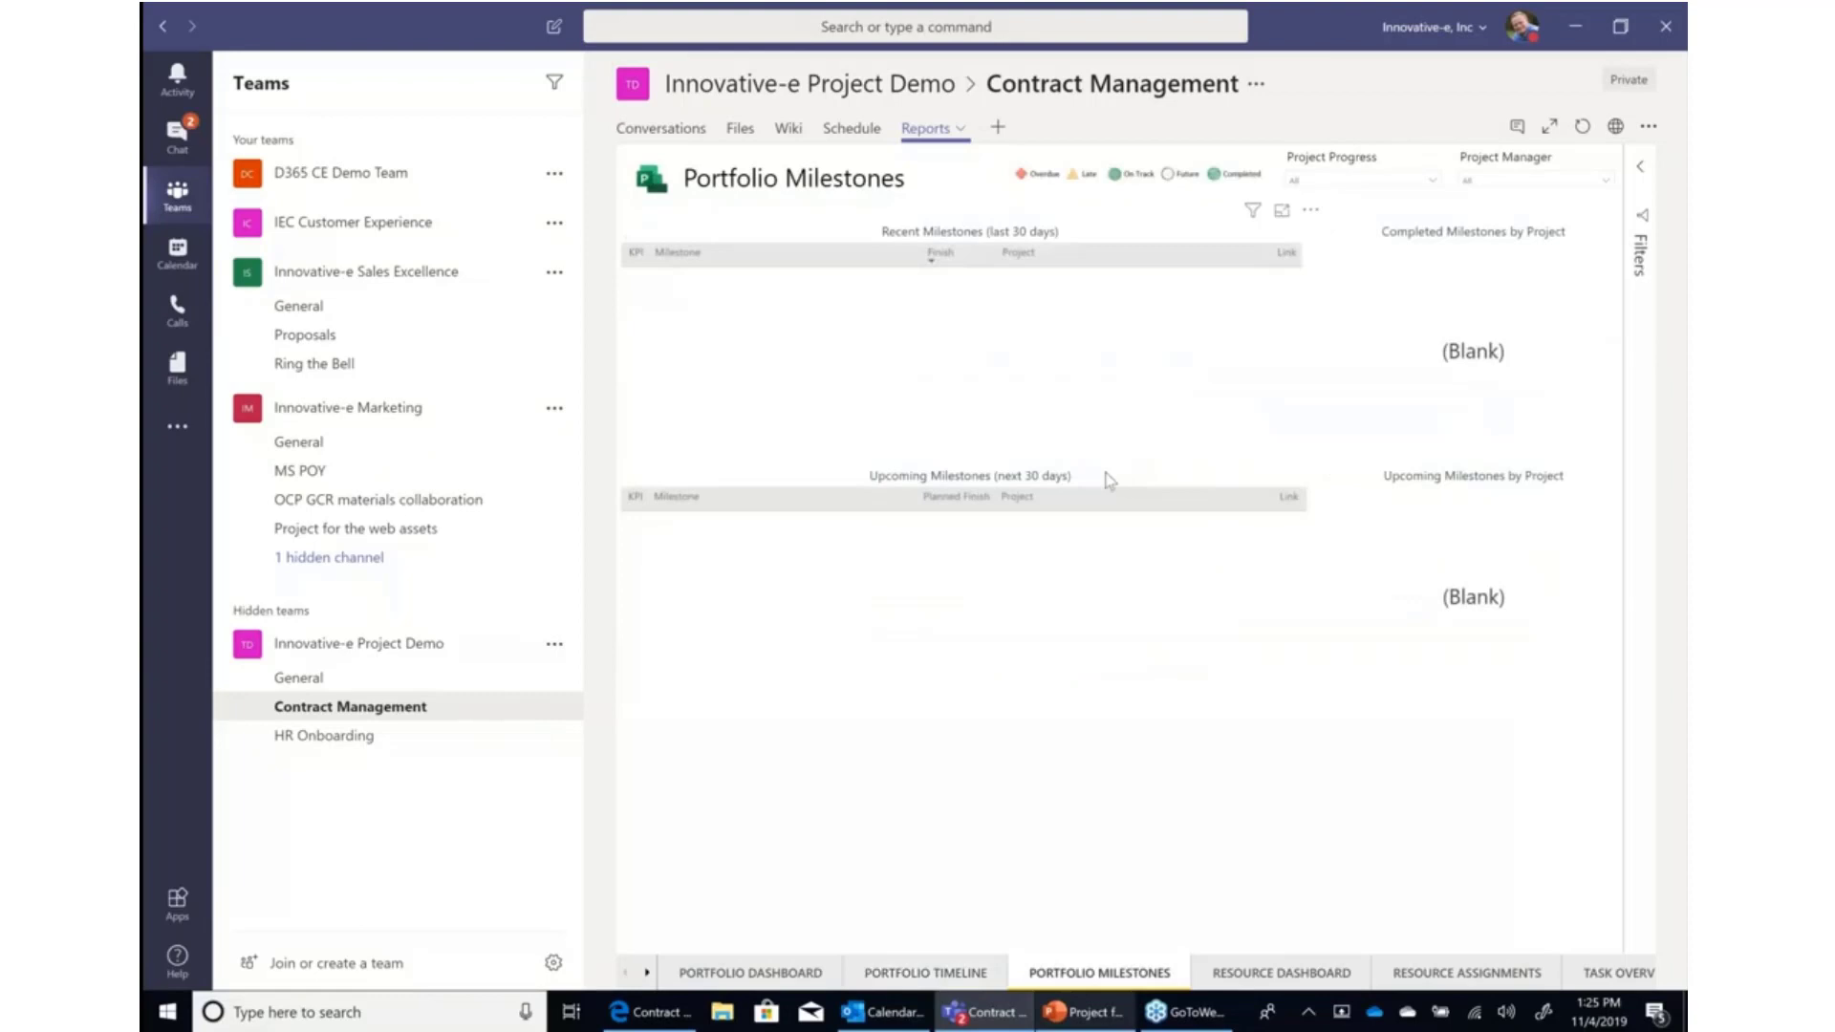
left_click(1254, 974)
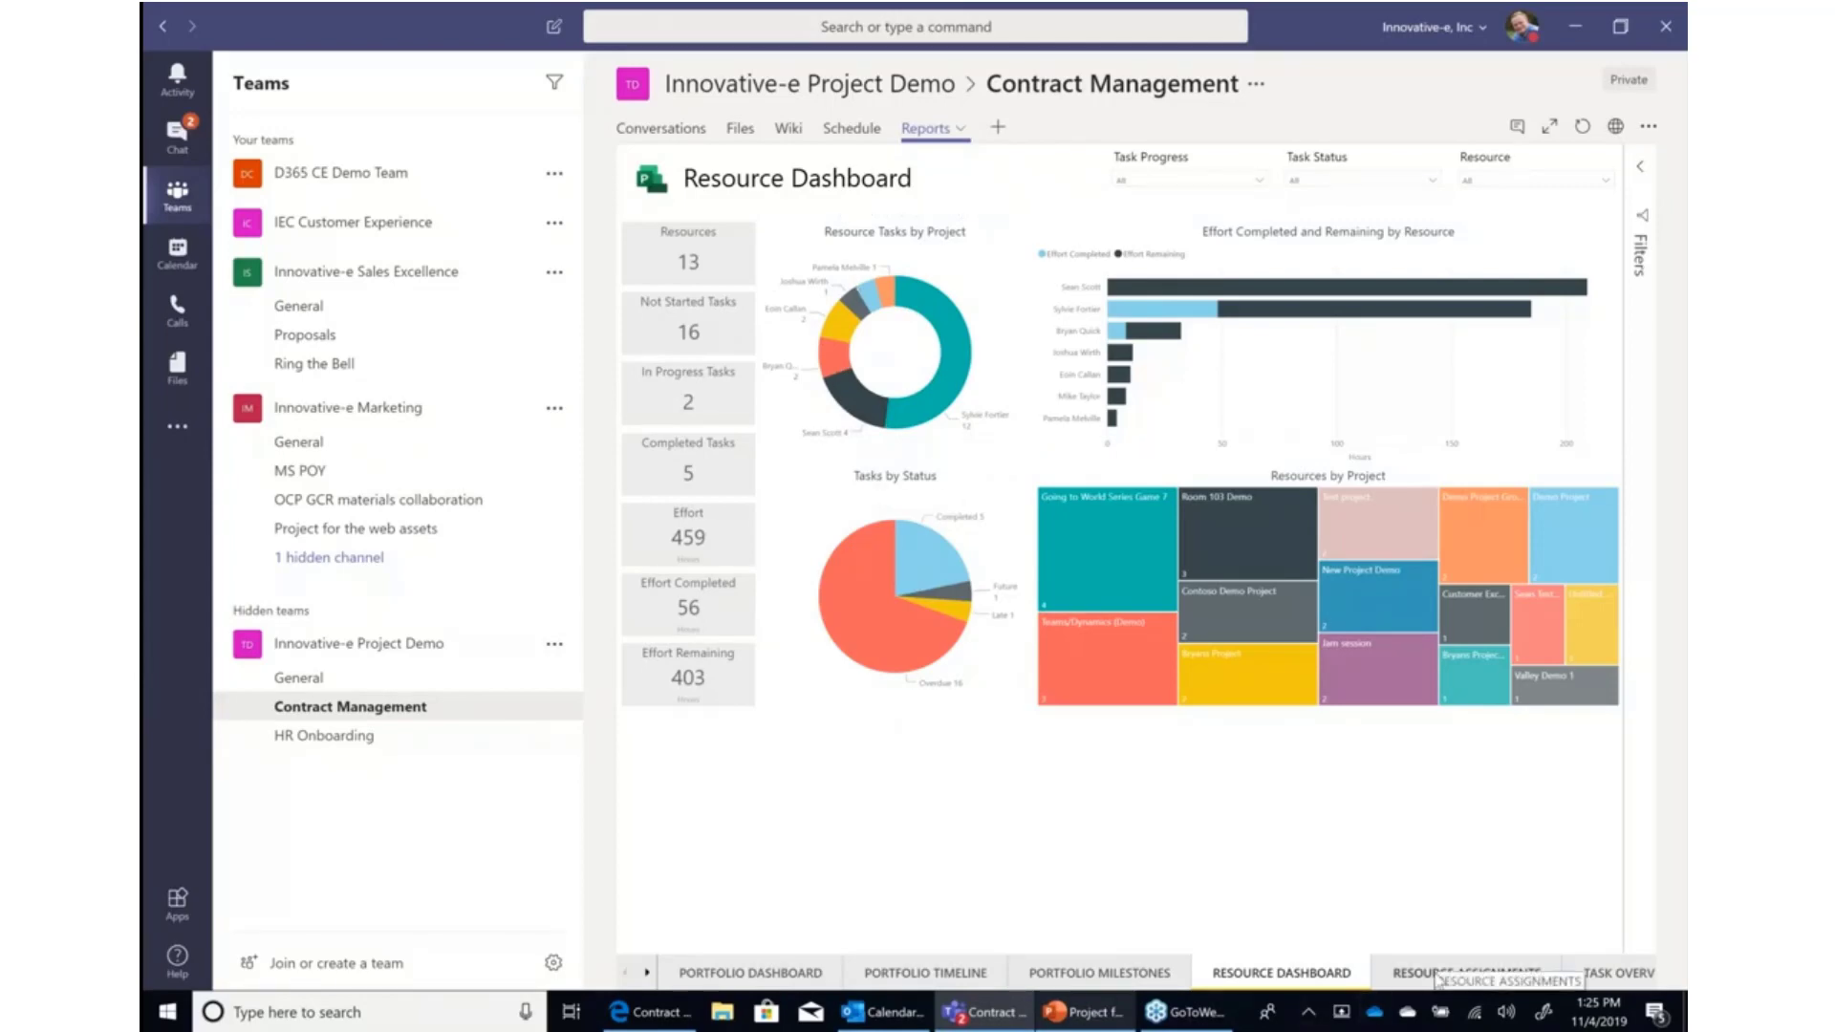
left_click(1440, 975)
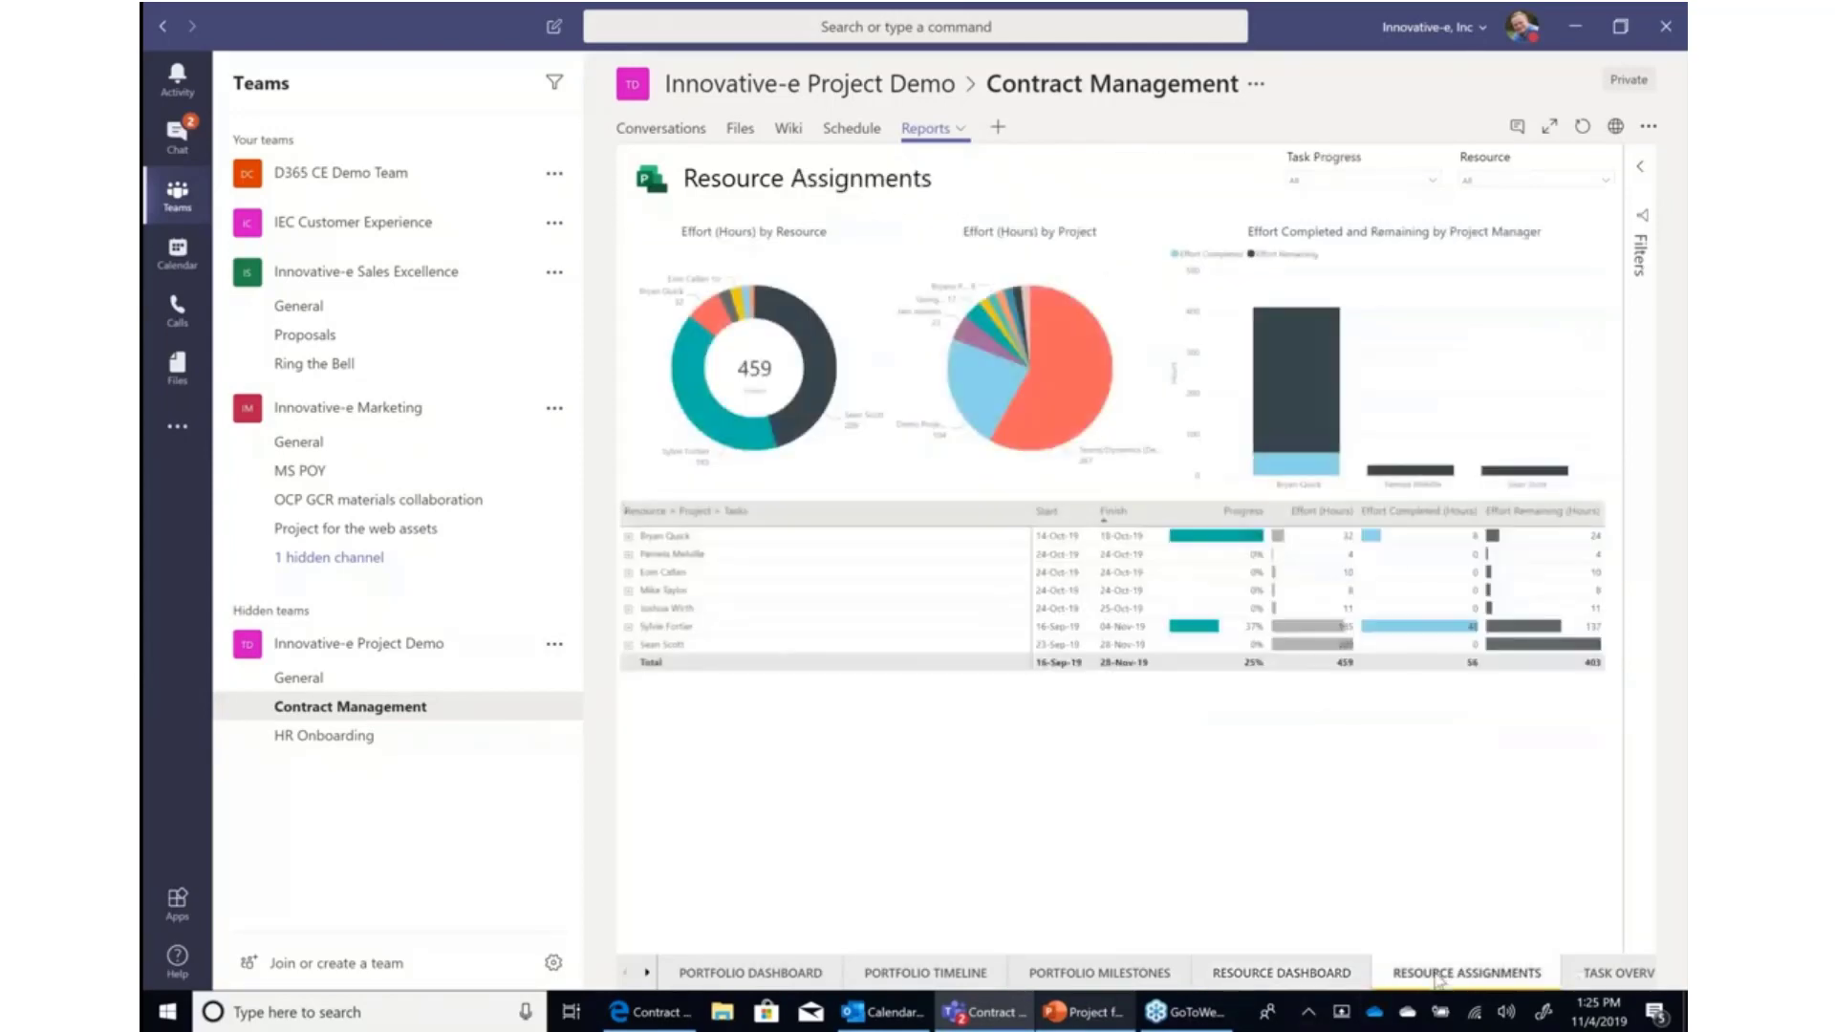
Expand the first resource in the Resource Assignments table and select its Demo Project row.
left_click(639, 538)
left_click(637, 556)
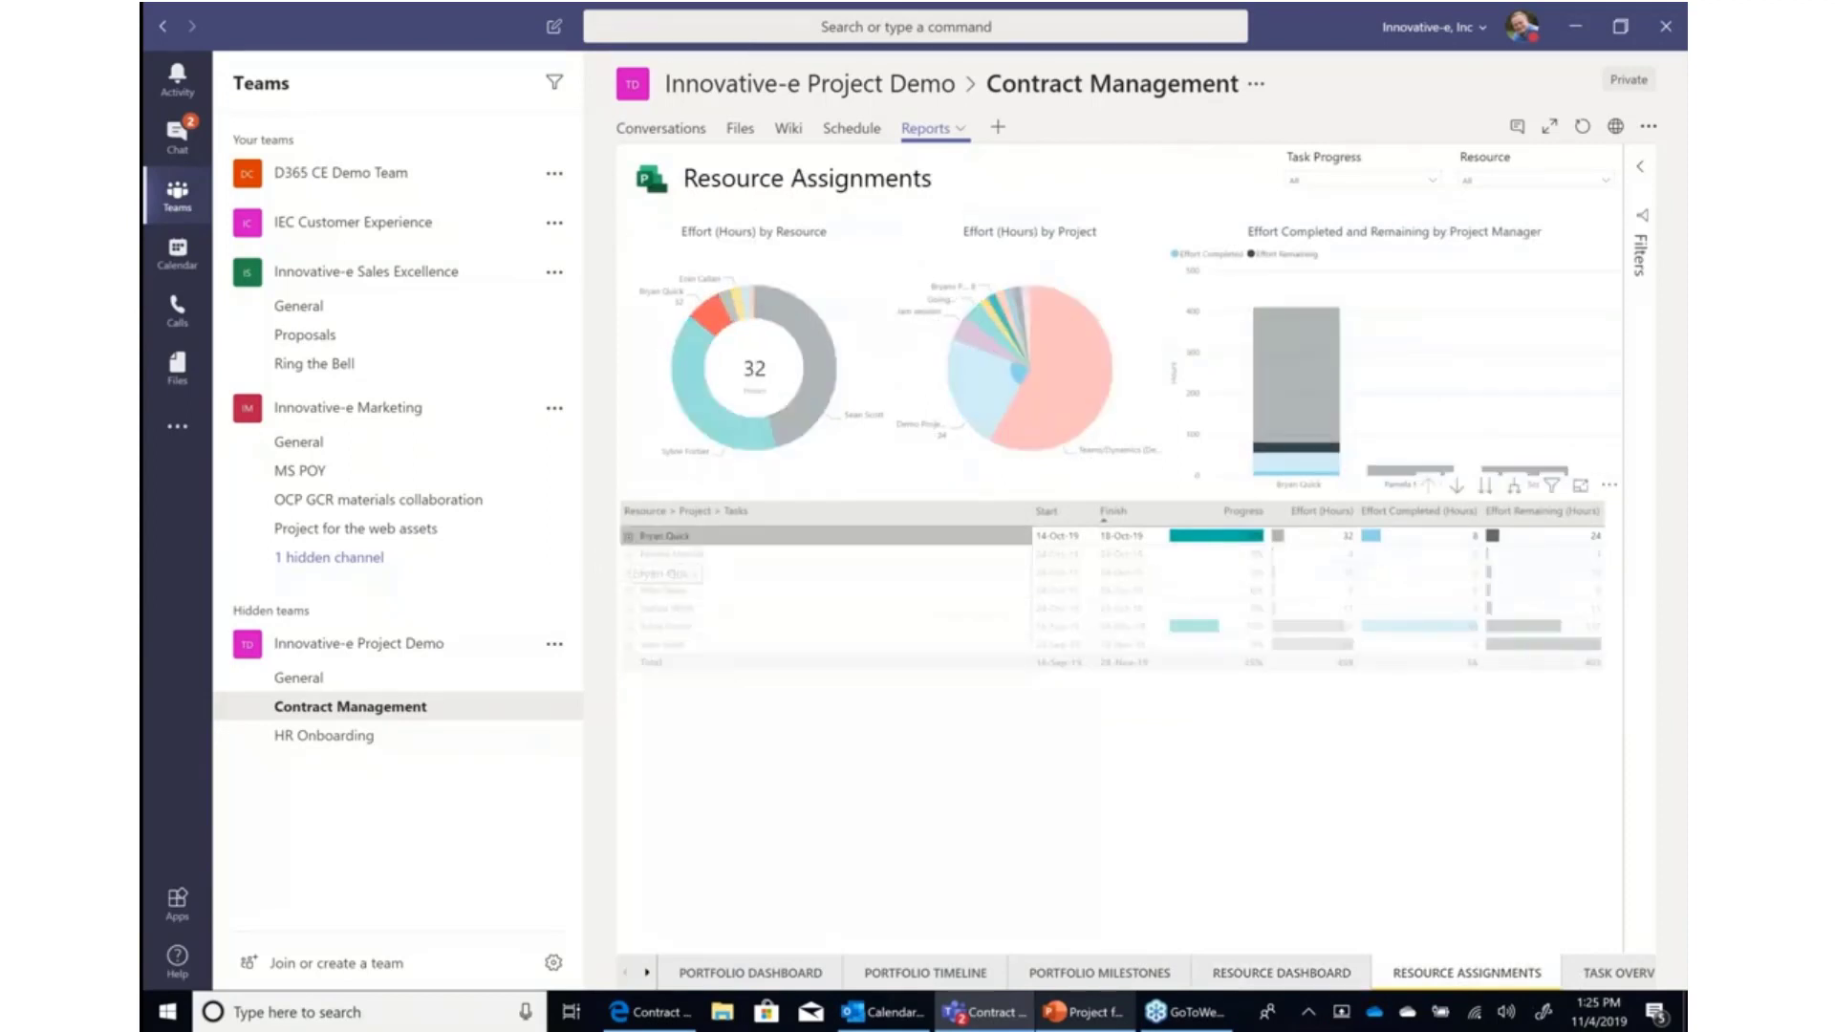
left_click(755, 571)
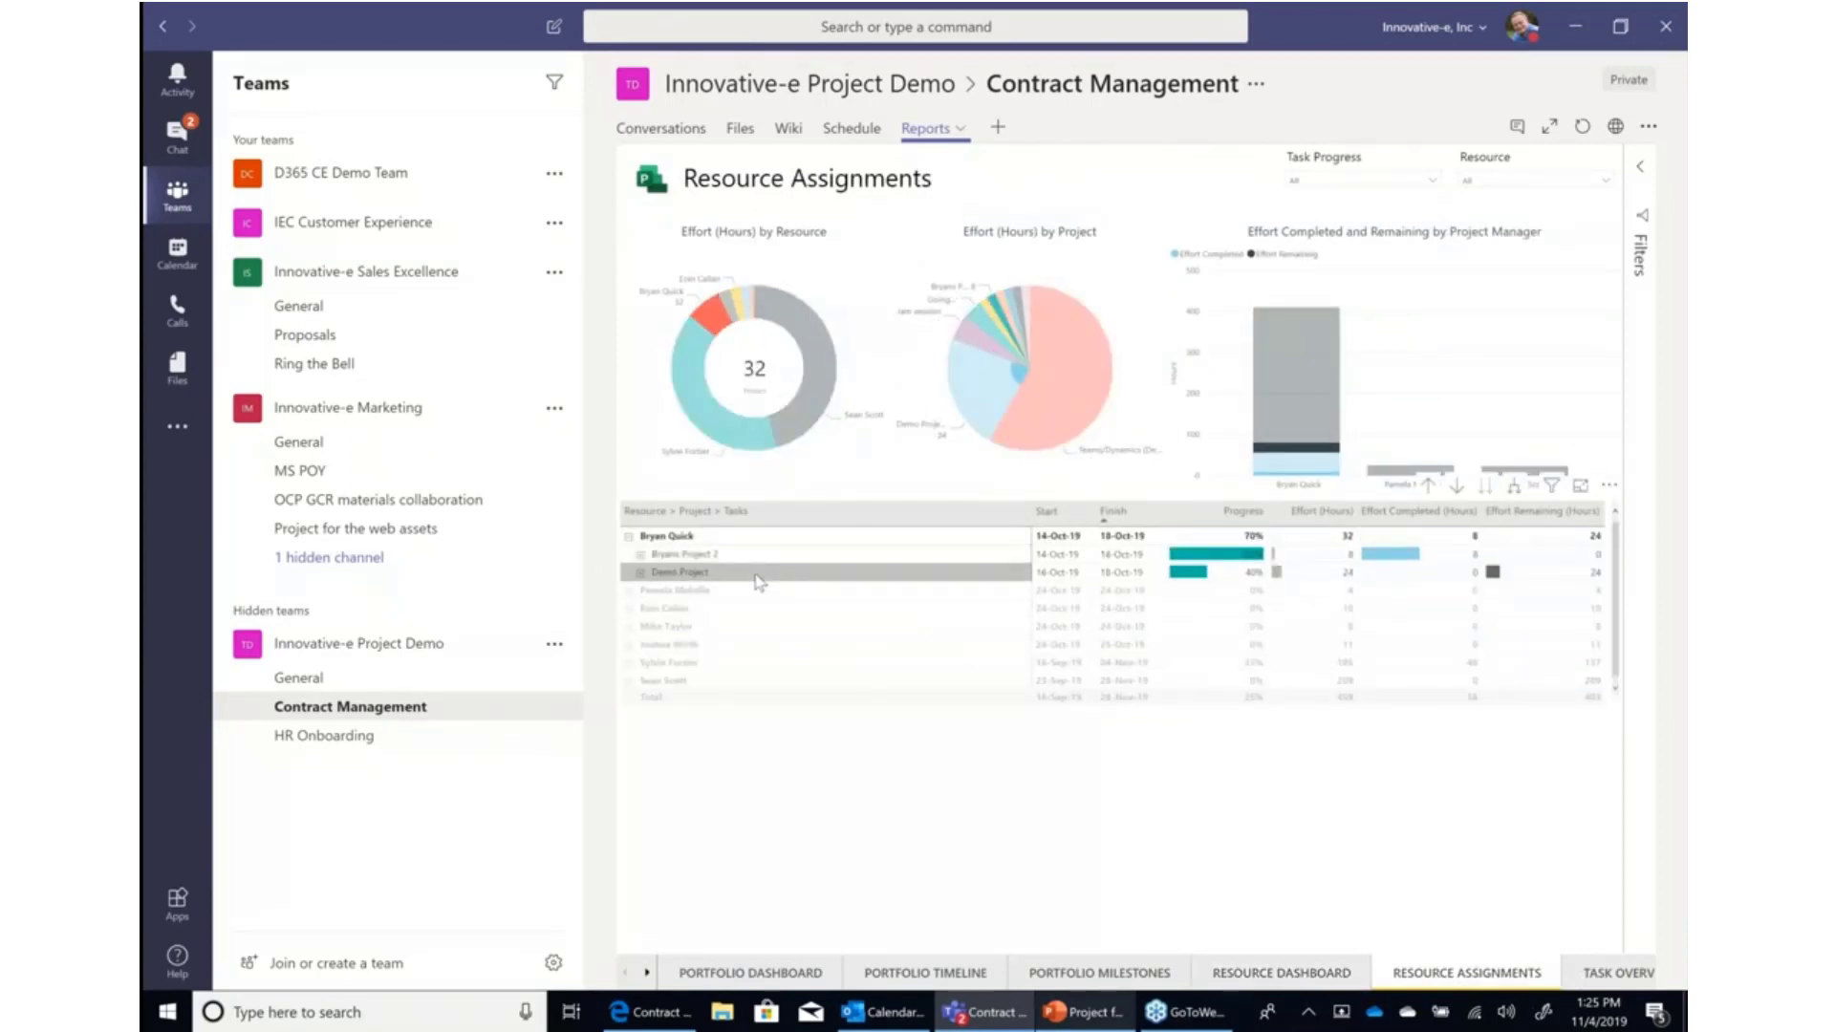
Browse the Task Overview and Project Timeline report pages.
left_click(1607, 985)
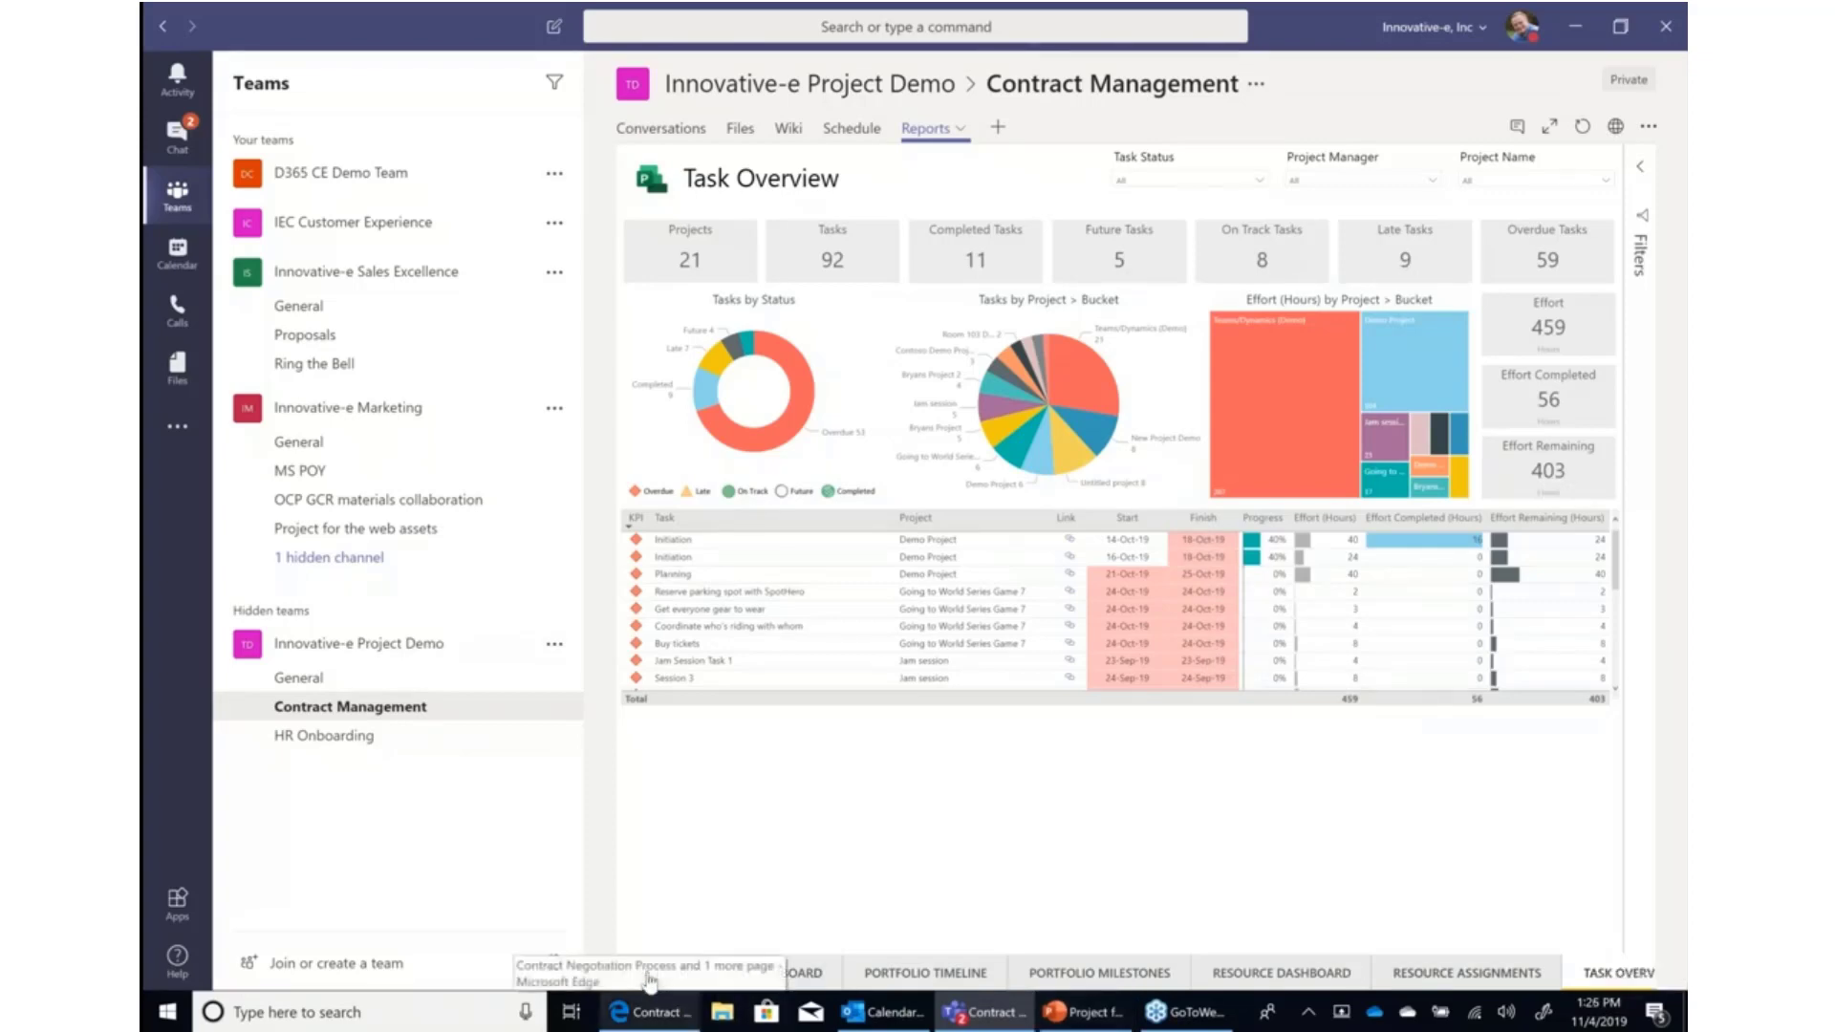
left_click(649, 975)
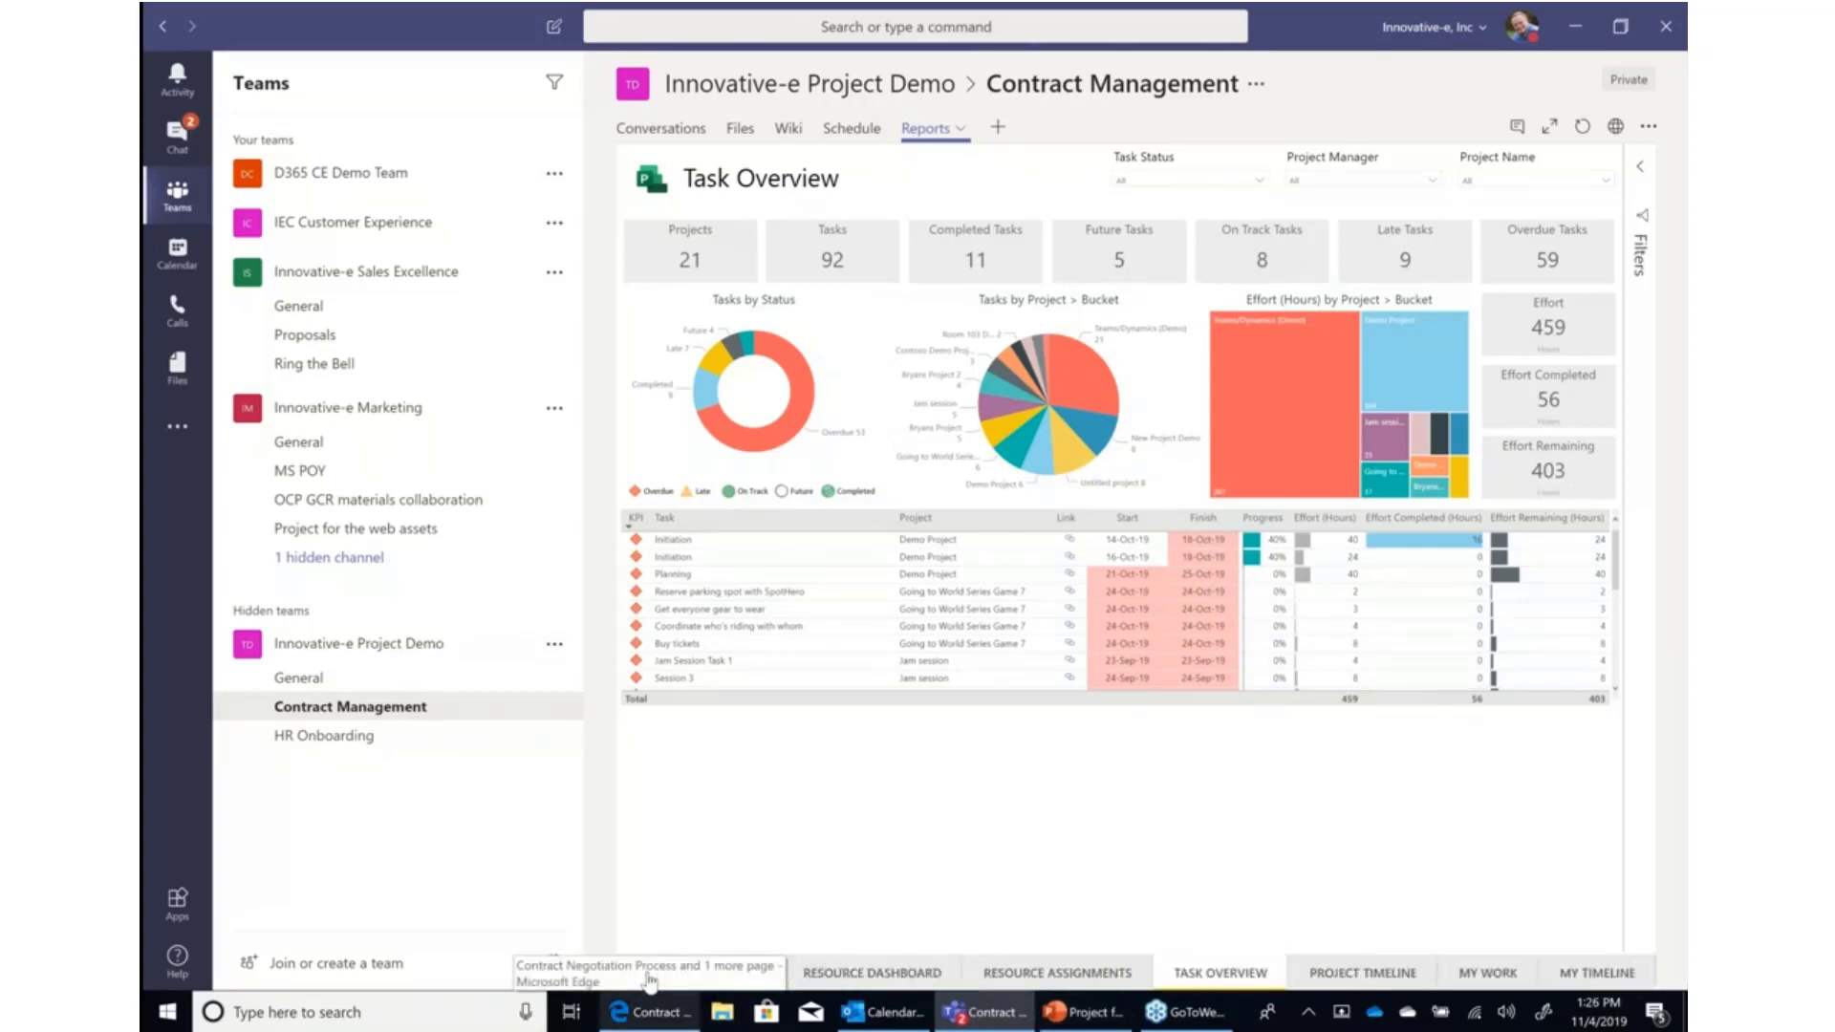
left_click(1350, 974)
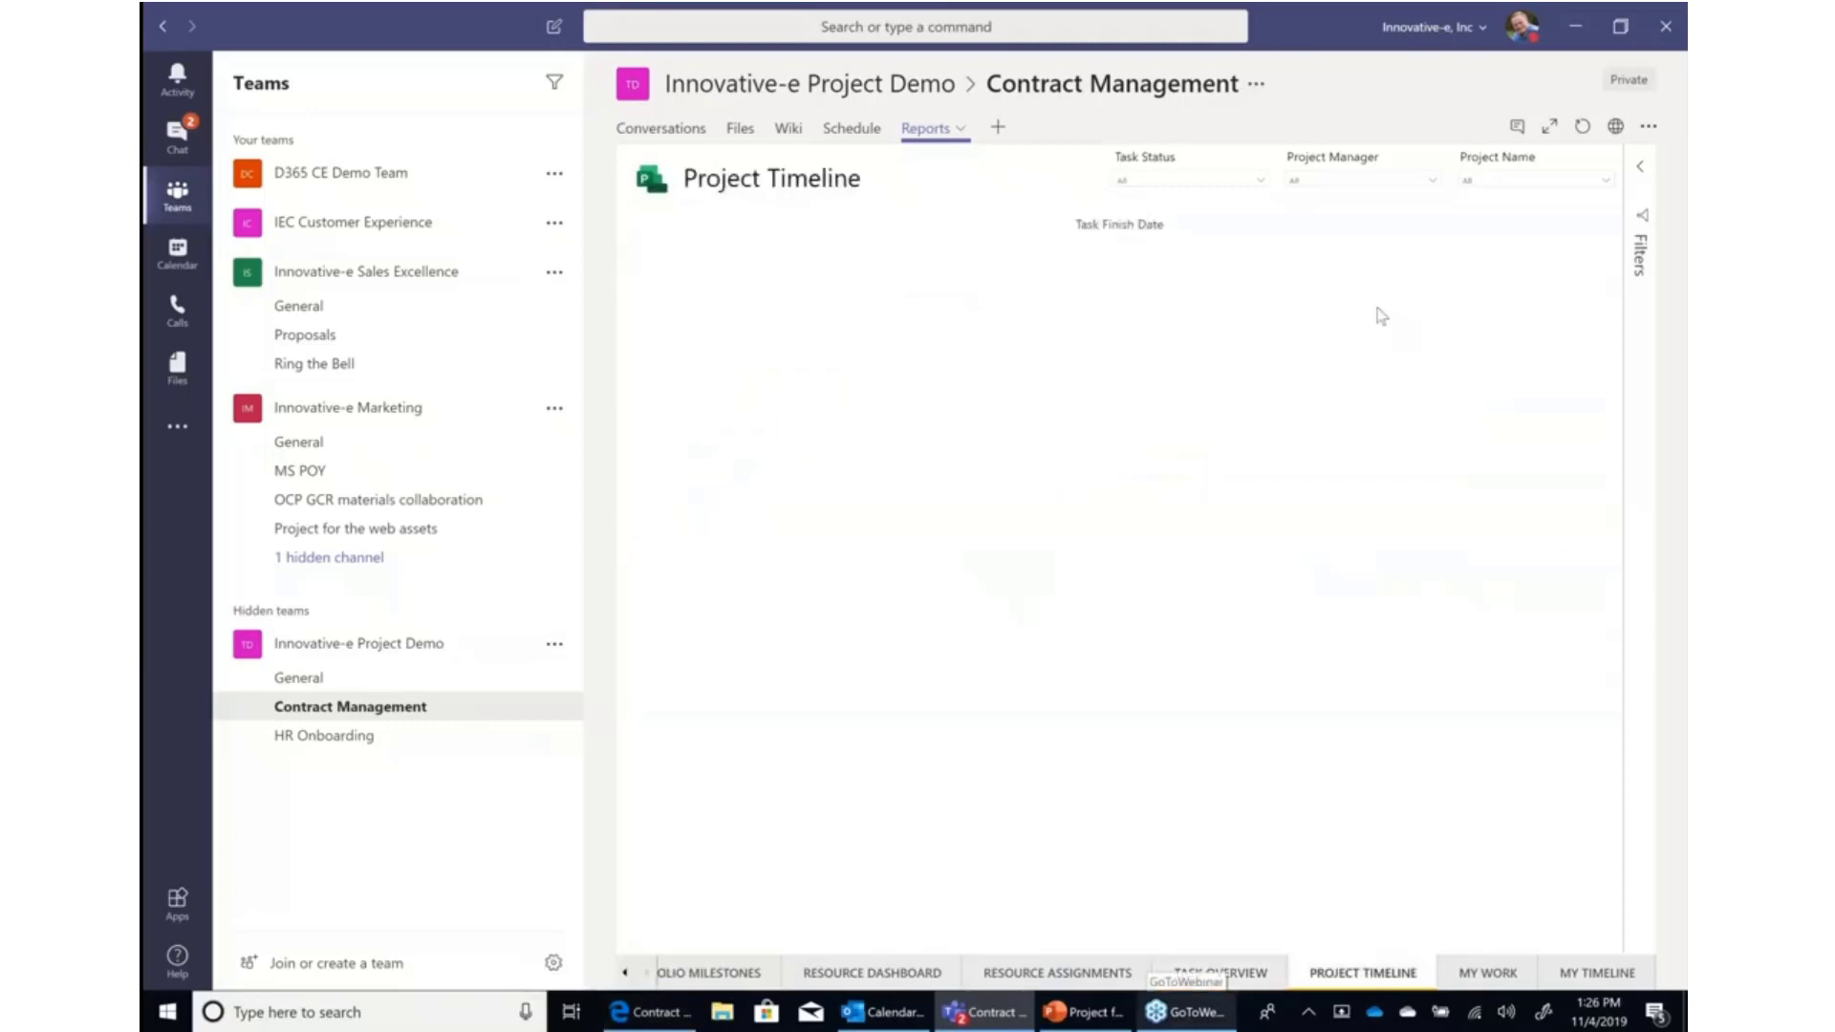